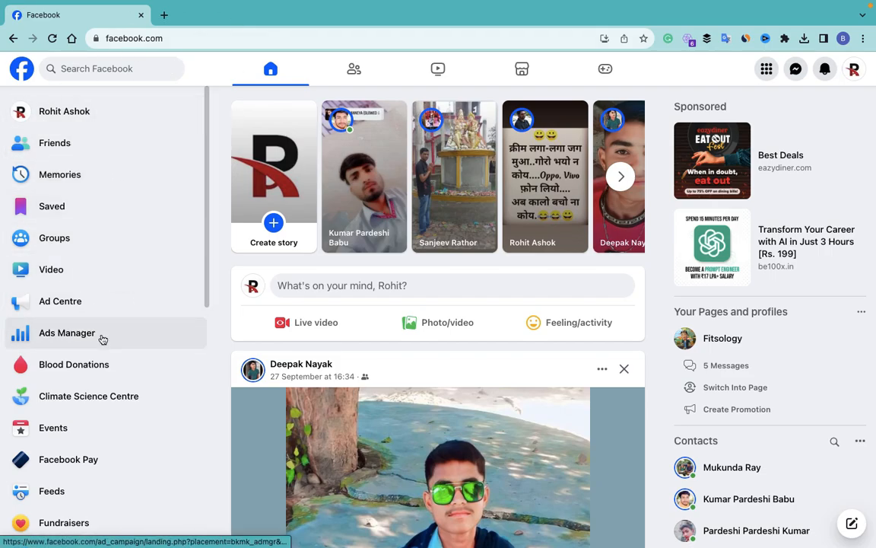
Step: Expand the Facebook sidebar's full feature list and open Ads Manager
{"action": "scroll", "coordinate": [106, 338], "scroll_direction": "down", "scroll_amount": 5}
{"action": "left_click", "coordinate": [84, 371]}
{"action": "scroll", "coordinate": [106, 228], "scroll_direction": "up", "scroll_amount": 1}
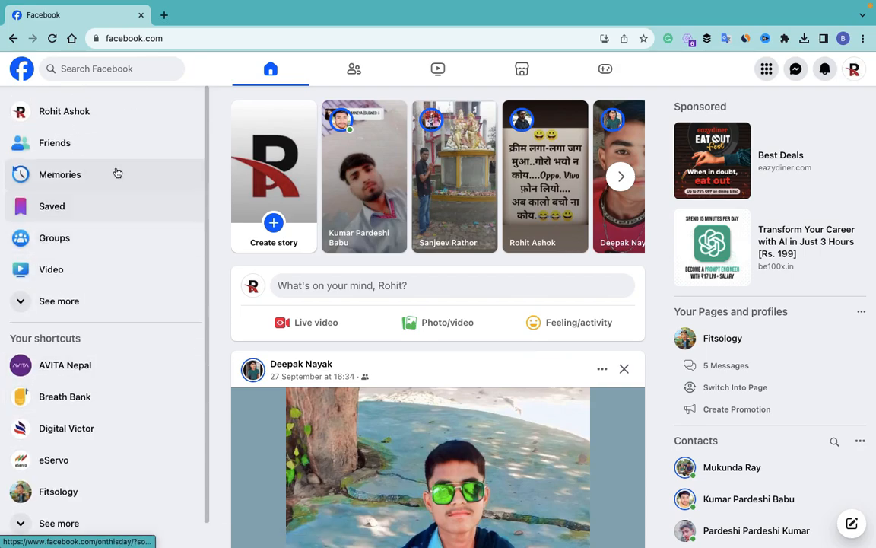
{"action": "left_click", "coordinate": [72, 304]}
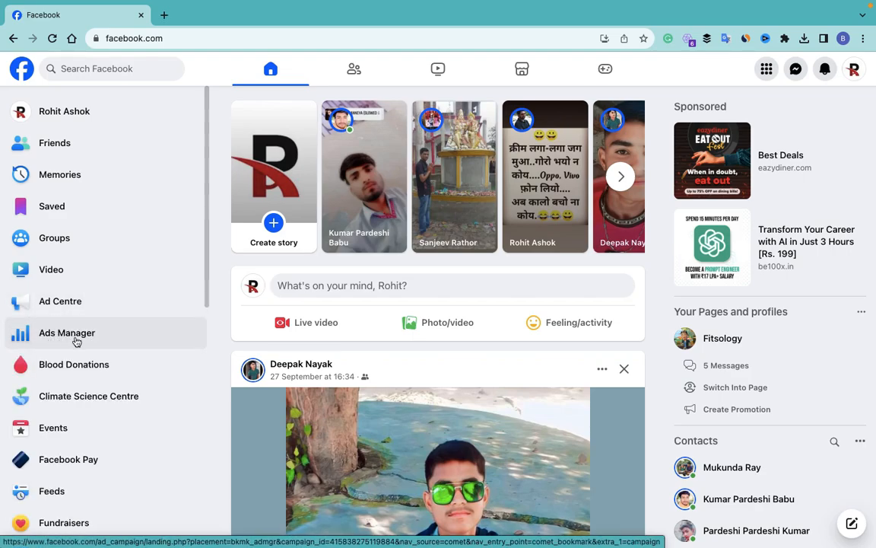
{"action": "left_click", "coordinate": [77, 342]}
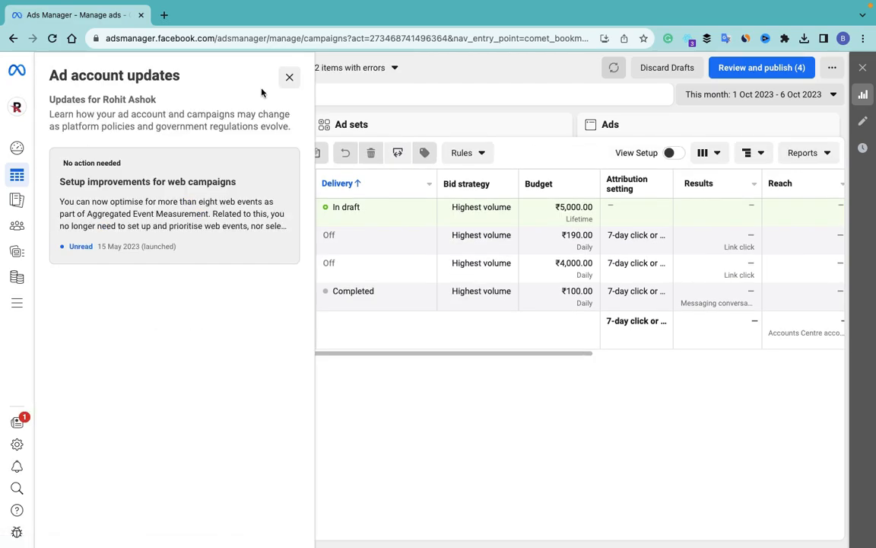
Step: Dismiss the account updates panel and start a new campaign with the Traffic objective
{"action": "left_click", "coordinate": [291, 79]}
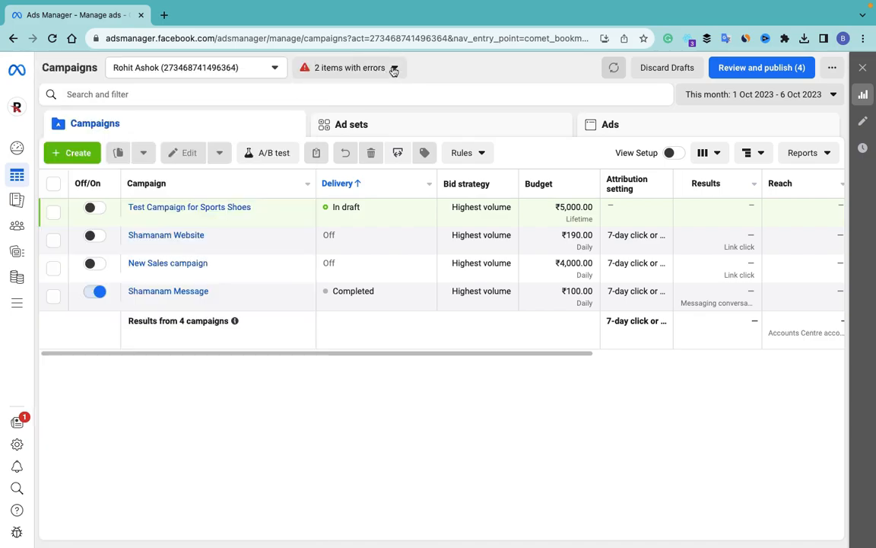
{"action": "left_click", "coordinate": [80, 152]}
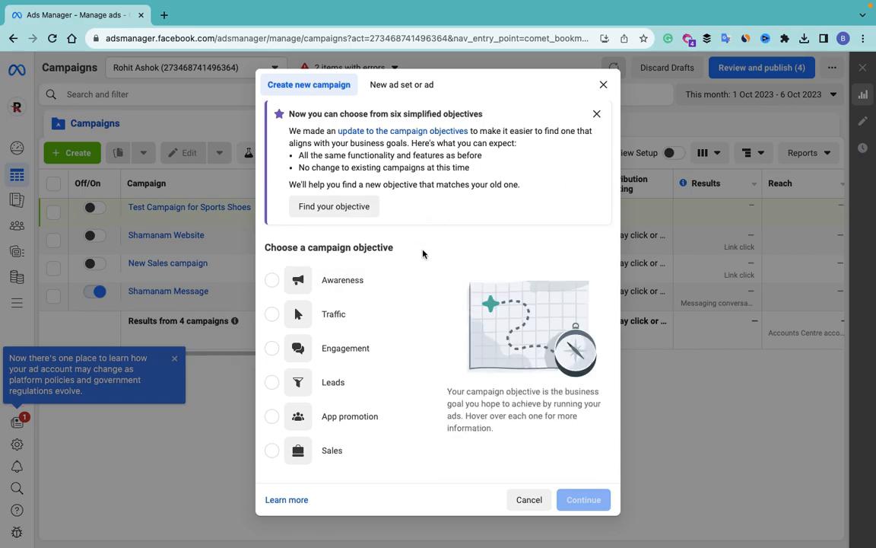
{"action": "mouse_move", "coordinate": [404, 315]}
{"action": "scroll", "coordinate": [408, 316], "scroll_direction": "down", "scroll_amount": 1}
{"action": "scroll", "coordinate": [407, 317], "scroll_direction": "down", "scroll_amount": 1}
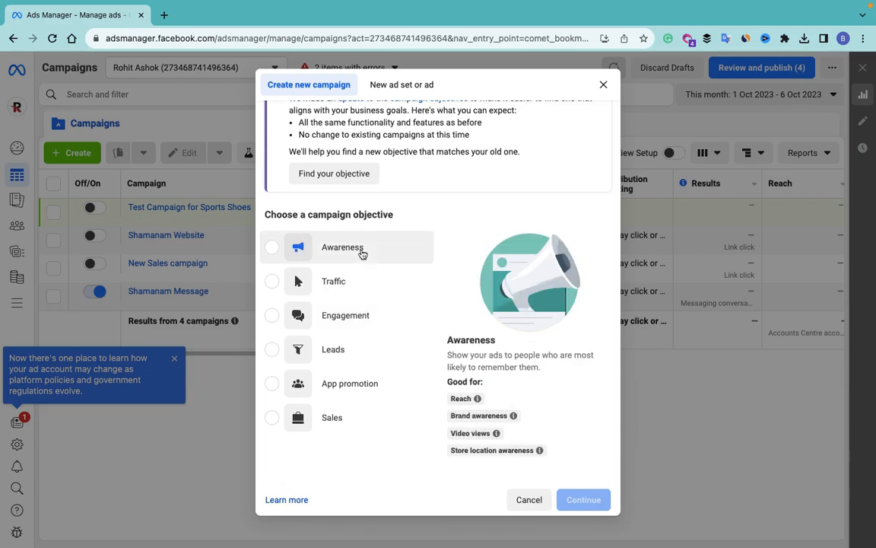
{"action": "mouse_move", "coordinate": [369, 347]}
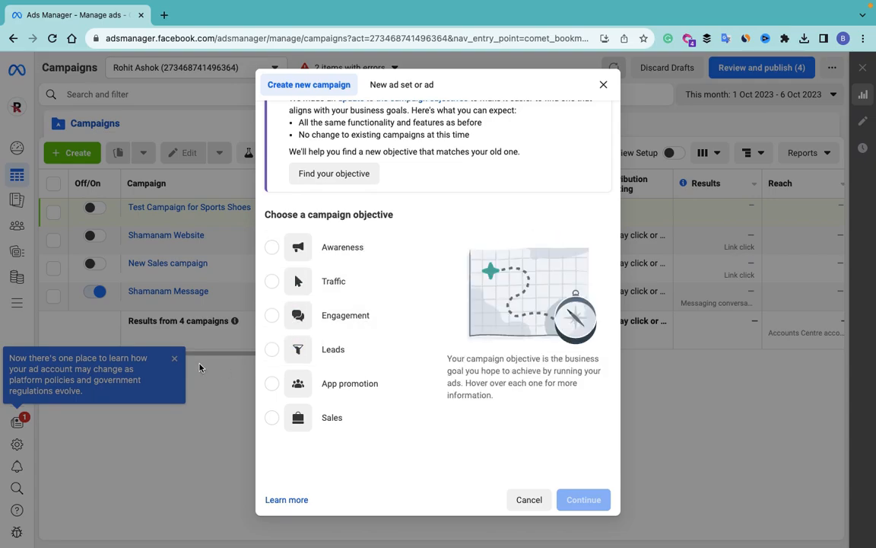
{"action": "left_click", "coordinate": [272, 282]}
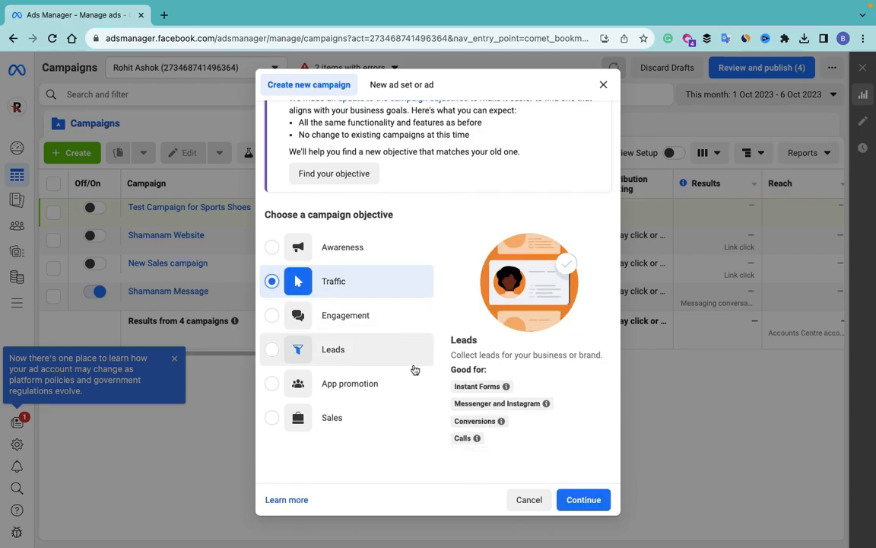
Step: Expand the optional campaign, ad set and ad naming fields
{"action": "scroll", "coordinate": [413, 371], "scroll_direction": "down", "scroll_amount": 1}
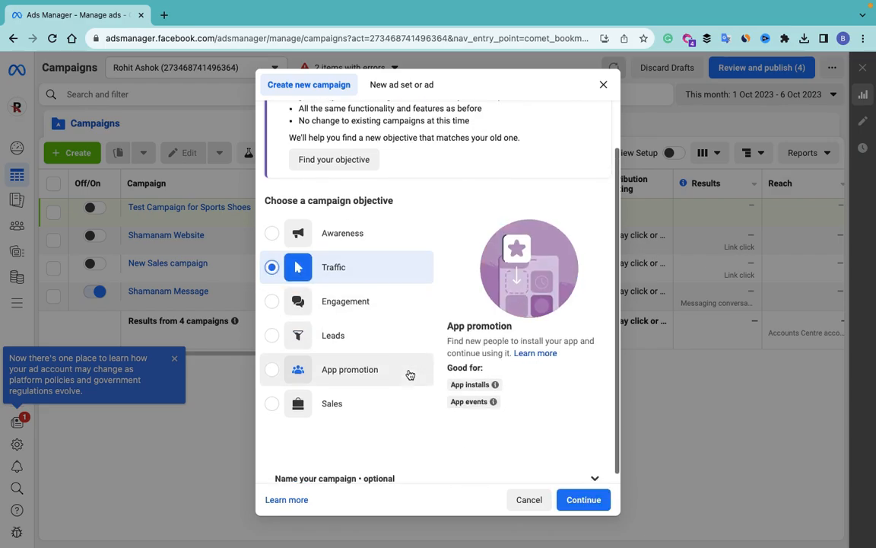
{"action": "scroll", "coordinate": [582, 466], "scroll_direction": "down", "scroll_amount": 1}
{"action": "left_click", "coordinate": [594, 473]}
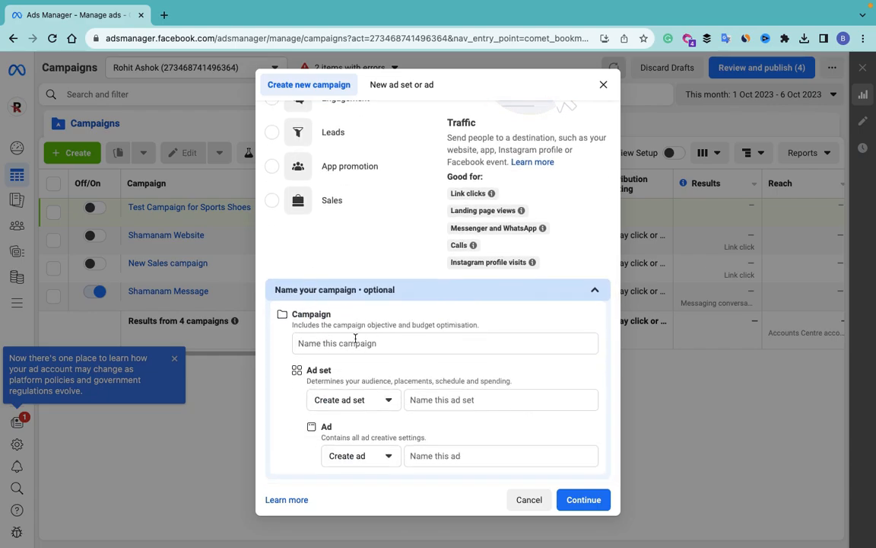
Step: Name the campaign 'Fitness Admission Navratri Offer'
{"action": "left_click", "coordinate": [425, 344]}
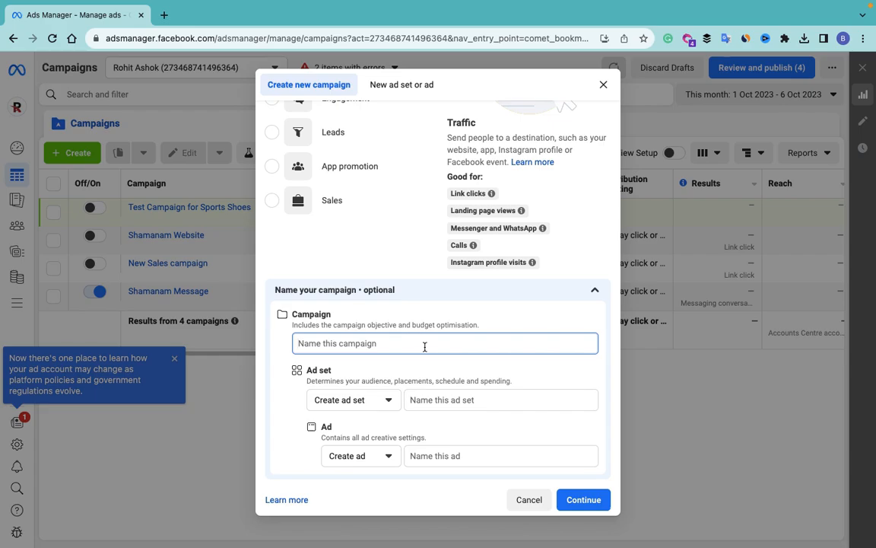
{"action": "type", "text": "Fitness Admissio"}
{"action": "type", "text": "n Navrat"}
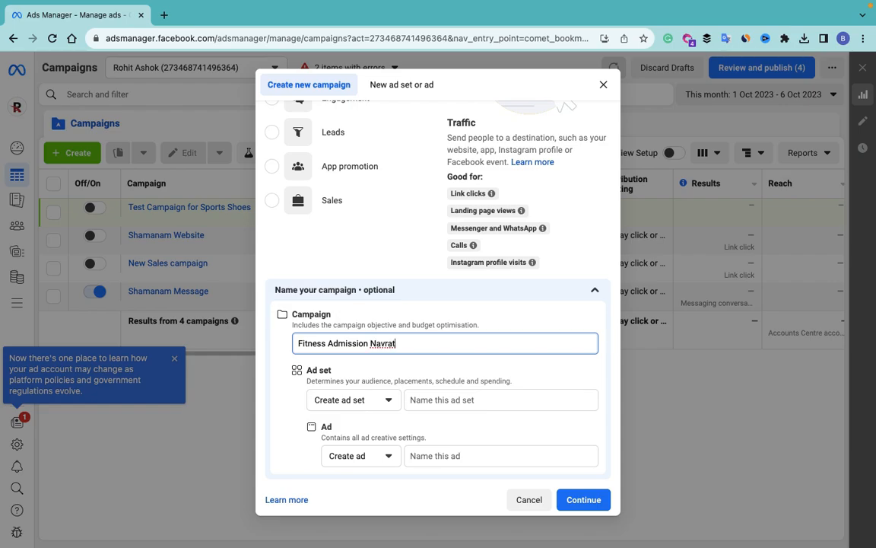
{"action": "type", "text": "ri Offer"}
Step: Name the ad set 'Male' and the ad 'Registration Photo', then create the campaign
{"action": "left_click", "coordinate": [461, 397]}
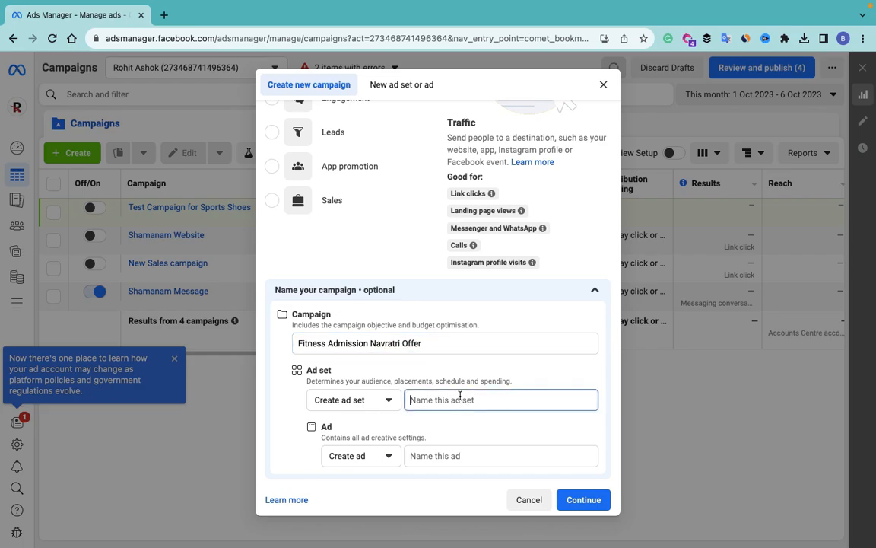
{"action": "type", "text": "Make "}
{"action": "type", "text": "le"}
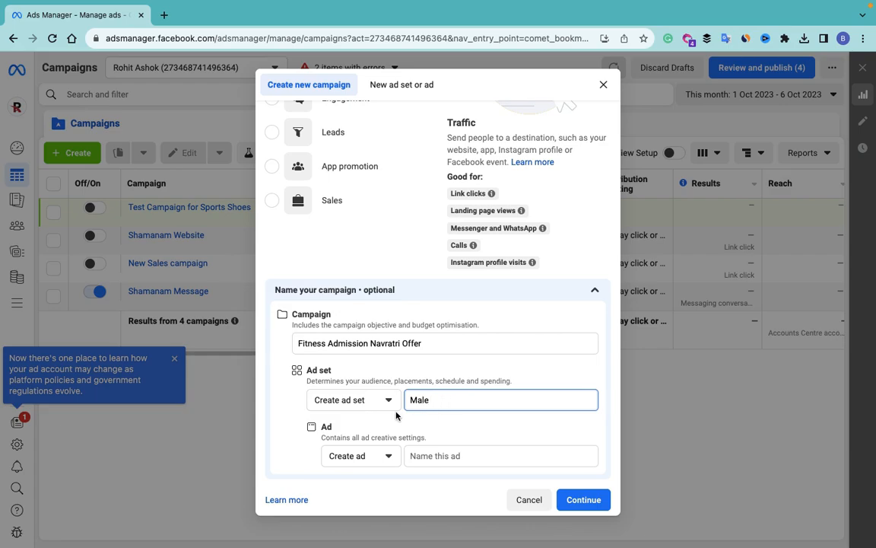
{"action": "left_click", "coordinate": [442, 455]}
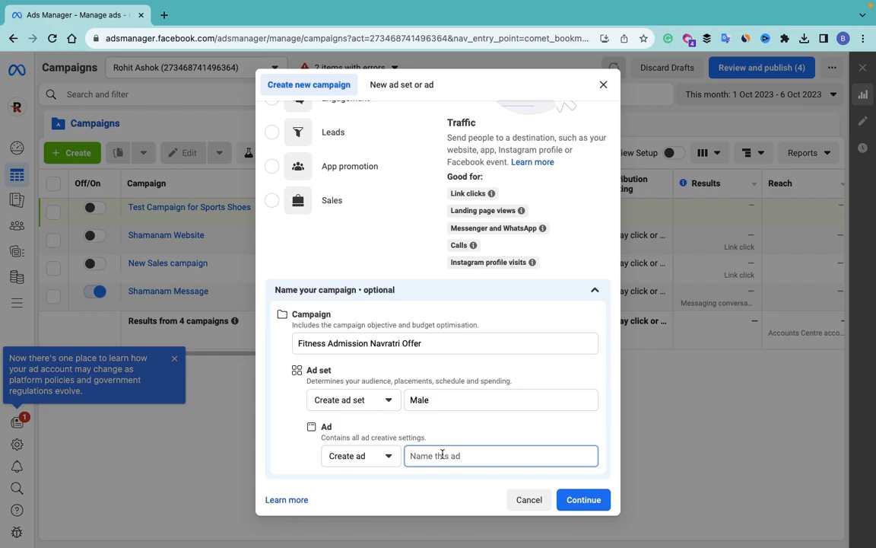
{"action": "type", "text": "Res"}
{"action": "type", "text": "gistra"}
{"action": "type", "text": "tion"}
{"action": "type", "text": " Pi"}
{"action": "key", "text": "BackSpace"}
{"action": "type", "text": "hoto"}
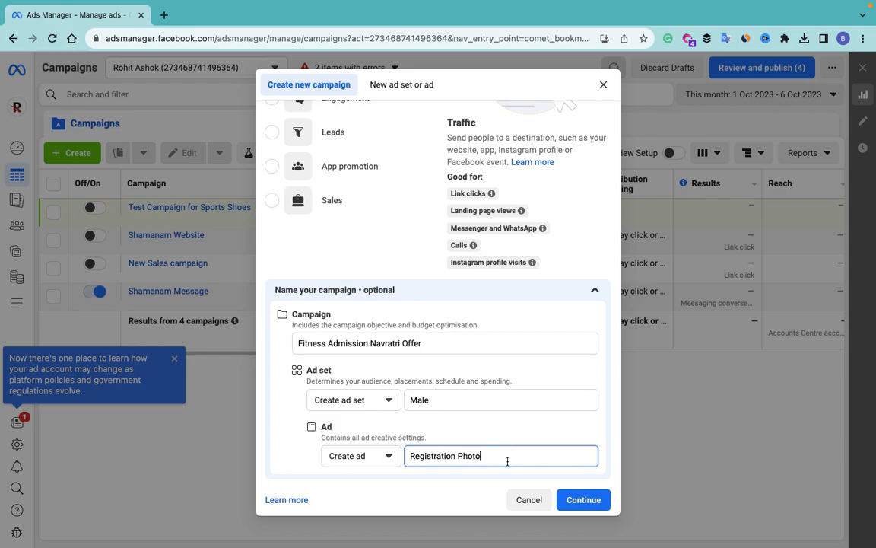
{"action": "key", "text": "Return"}
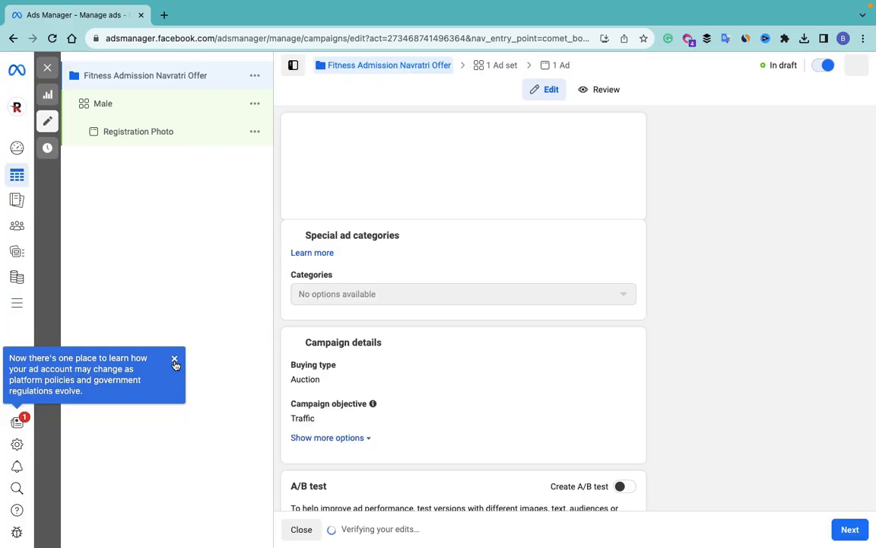
Step: Try the Credit special ad category, then remove it so no categories are declared
{"action": "left_click", "coordinate": [174, 358]}
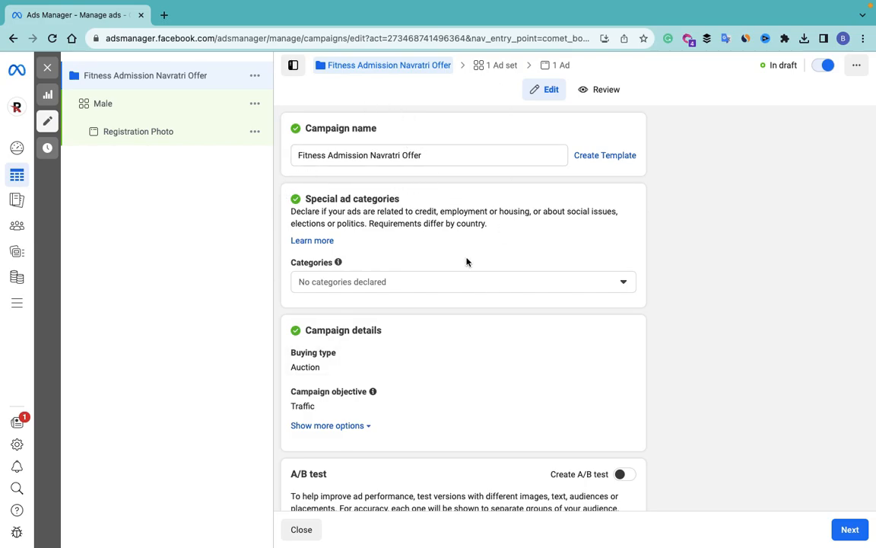
{"action": "scroll", "coordinate": [465, 260], "scroll_direction": "down", "scroll_amount": 2}
{"action": "left_click", "coordinate": [423, 200]}
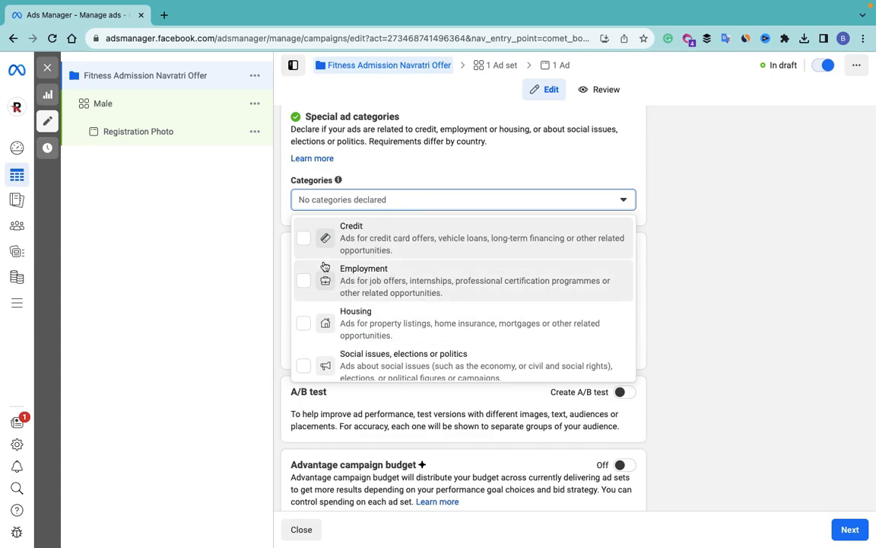
{"action": "left_click", "coordinate": [305, 242]}
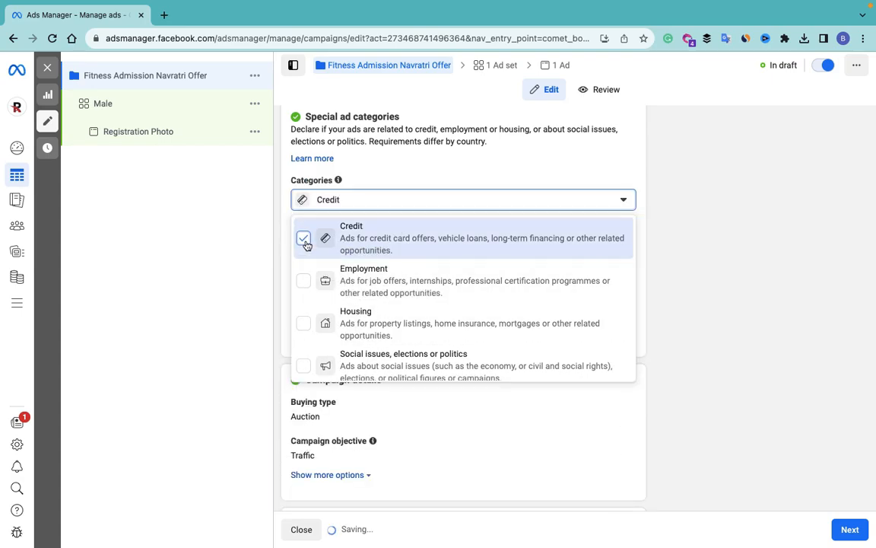
{"action": "left_click", "coordinate": [404, 170]}
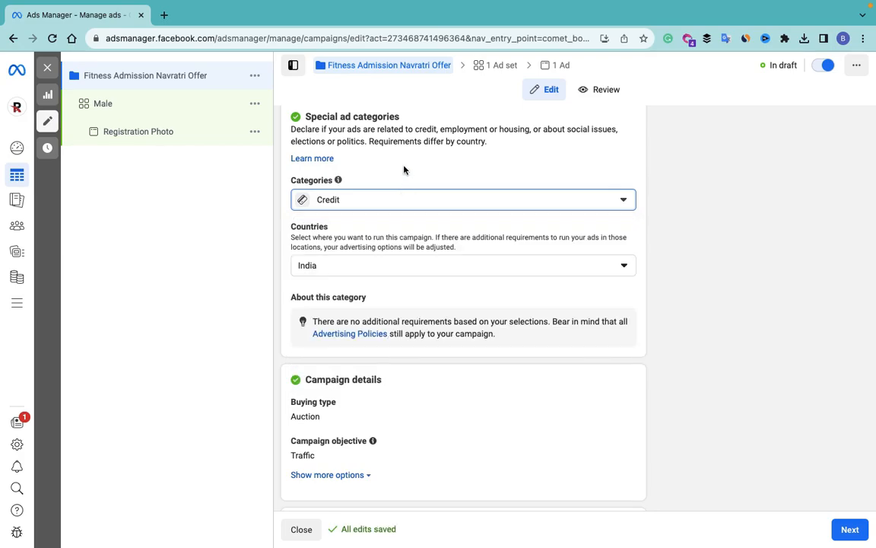
{"action": "left_click", "coordinate": [364, 203]}
{"action": "left_click", "coordinate": [365, 222]}
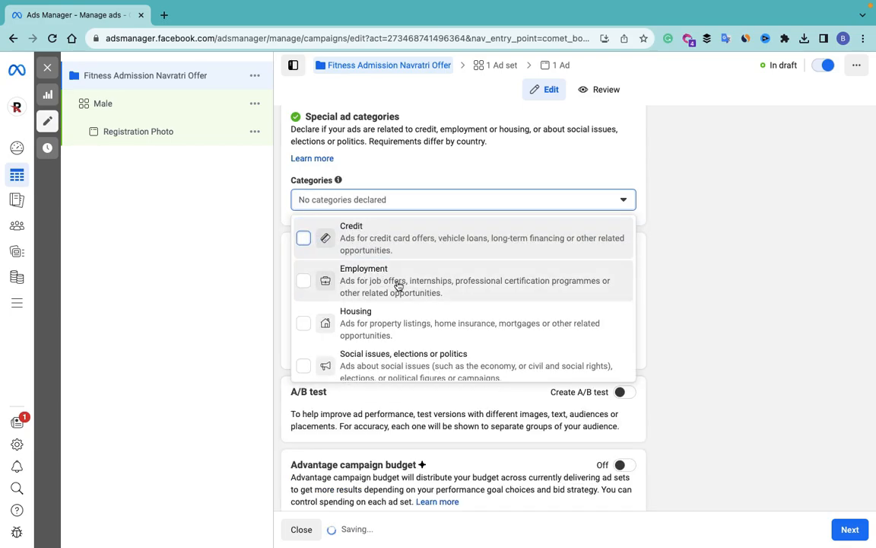
{"action": "scroll", "coordinate": [453, 367], "scroll_direction": "down", "scroll_amount": 1}
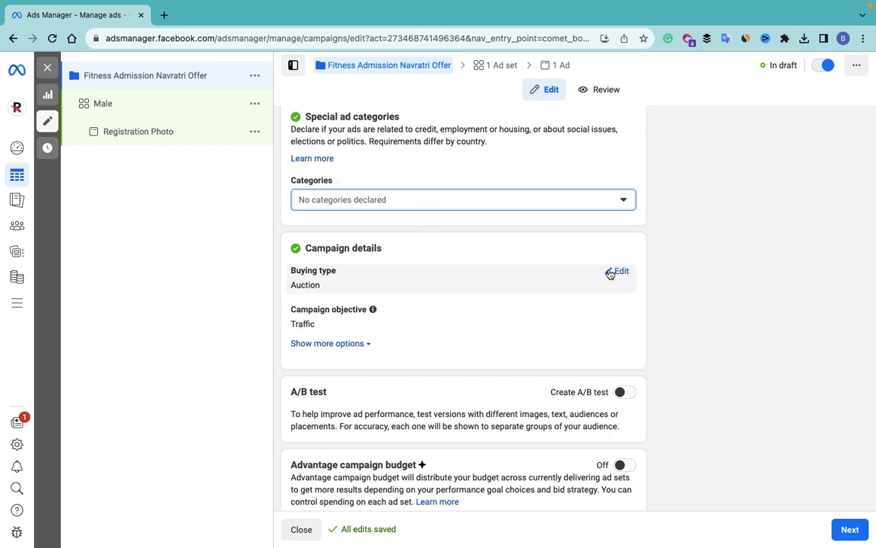
{"action": "left_click", "coordinate": [612, 273]}
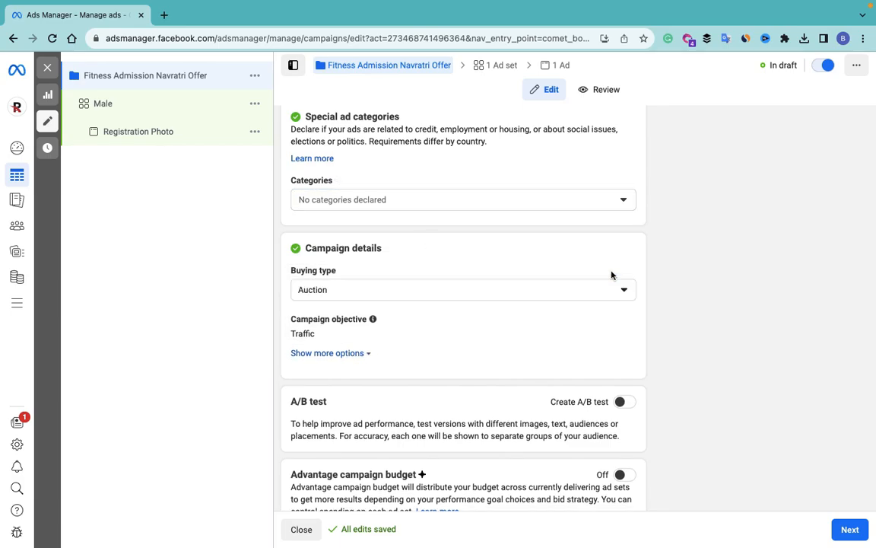
Step: Keep Auction as the buying type and reveal more campaign options
{"action": "left_click", "coordinate": [350, 290]}
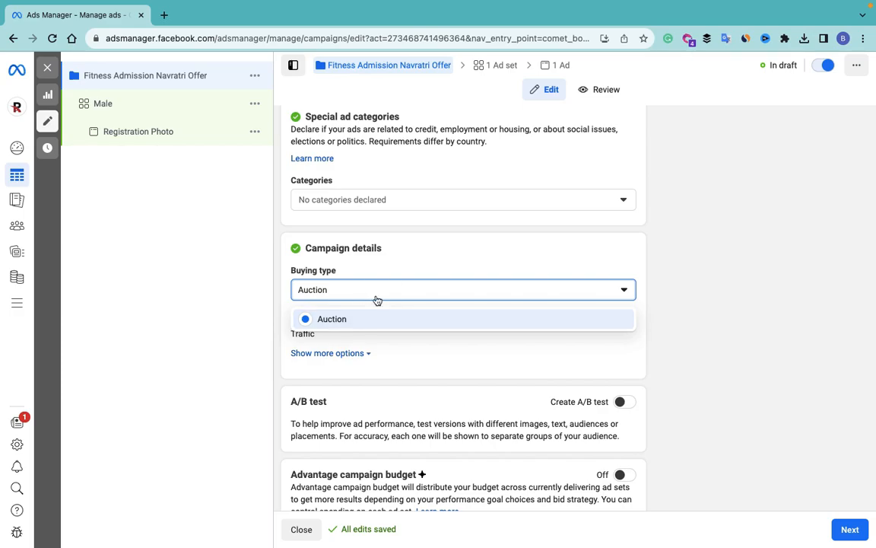
{"action": "left_click", "coordinate": [369, 319]}
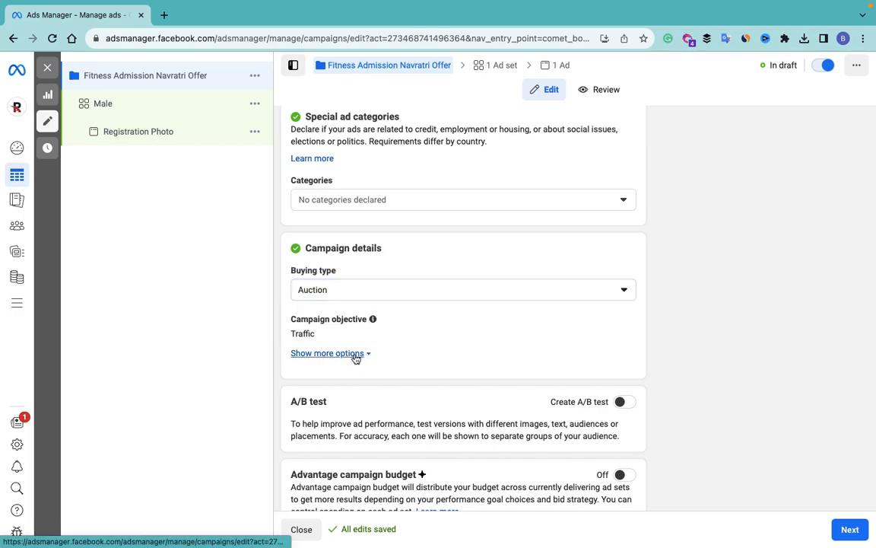
{"action": "left_click", "coordinate": [355, 355]}
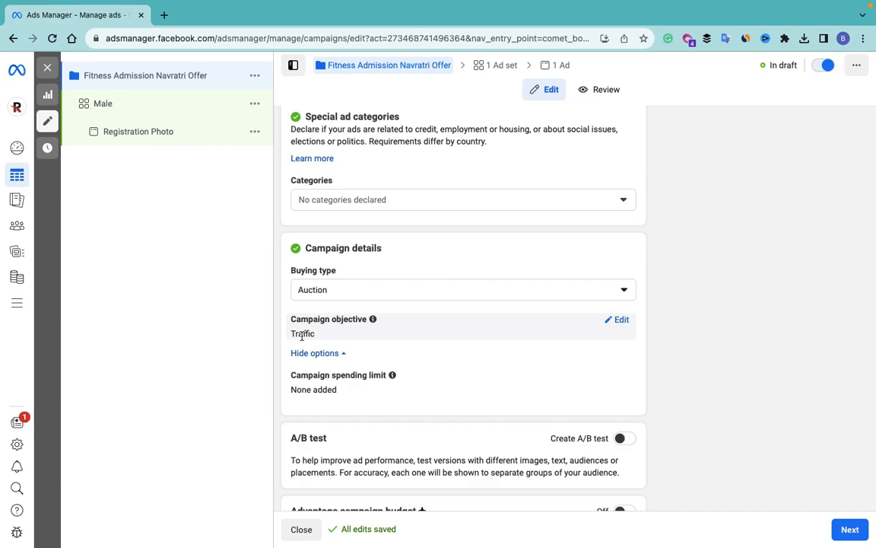
{"action": "scroll", "coordinate": [343, 346], "scroll_direction": "down", "scroll_amount": 1}
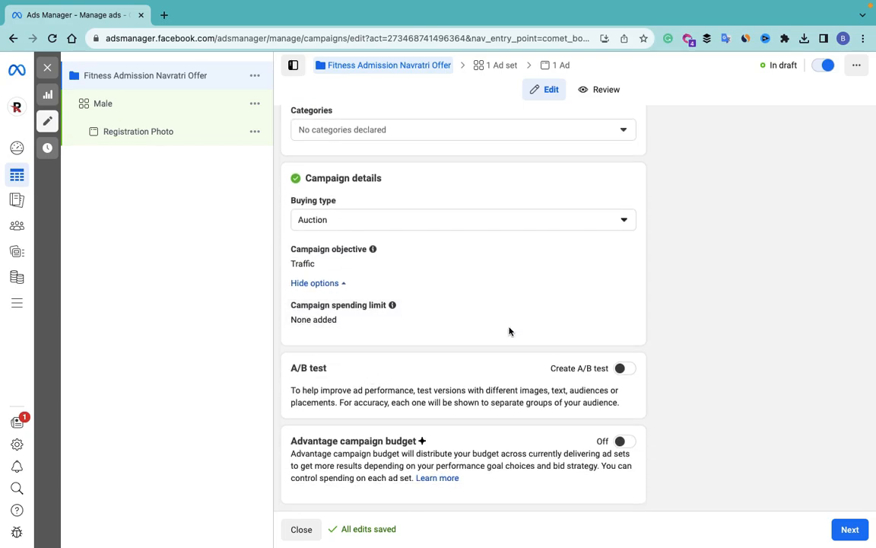
Step: Try a 50000 campaign spending limit, then switch the spending limit back off
{"action": "left_click", "coordinate": [621, 306]}
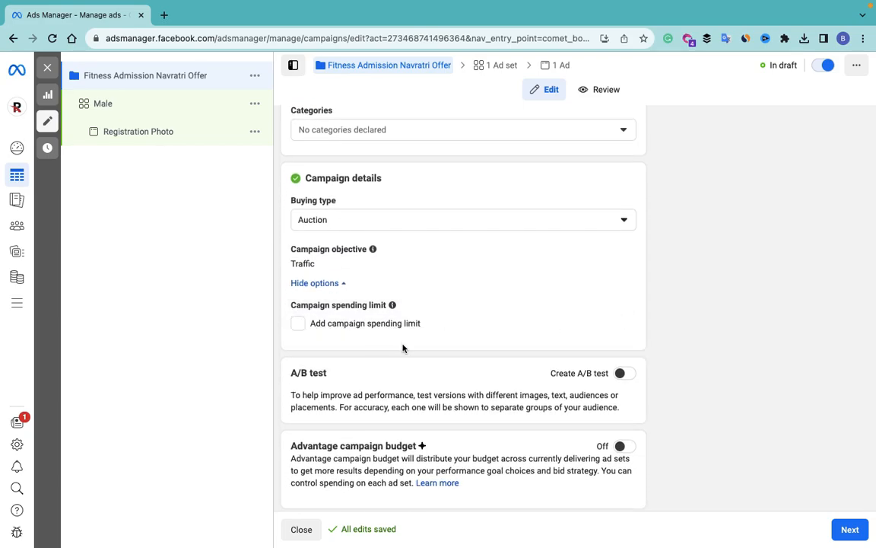
{"action": "left_click", "coordinate": [298, 323]}
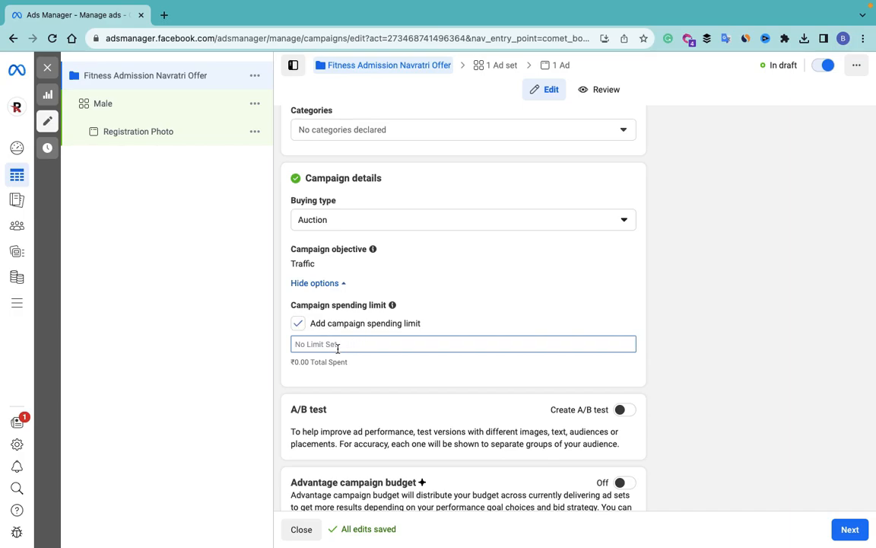
{"action": "type", "text": "5000"}
{"action": "type", "text": "0,000.00"}
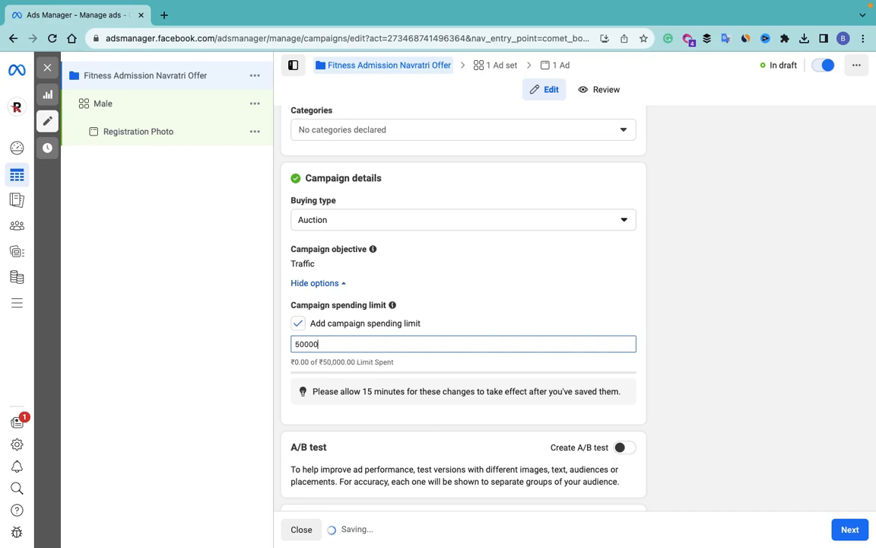
{"action": "left_click", "coordinate": [297, 324]}
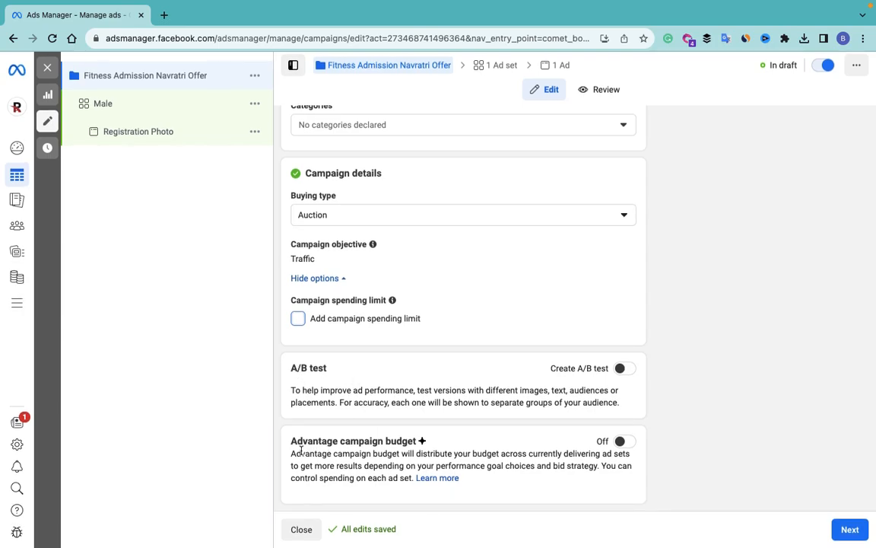
Step: Turn on Advantage campaign budget with a ₹10,000 lifetime budget
{"action": "left_click", "coordinate": [620, 441]}
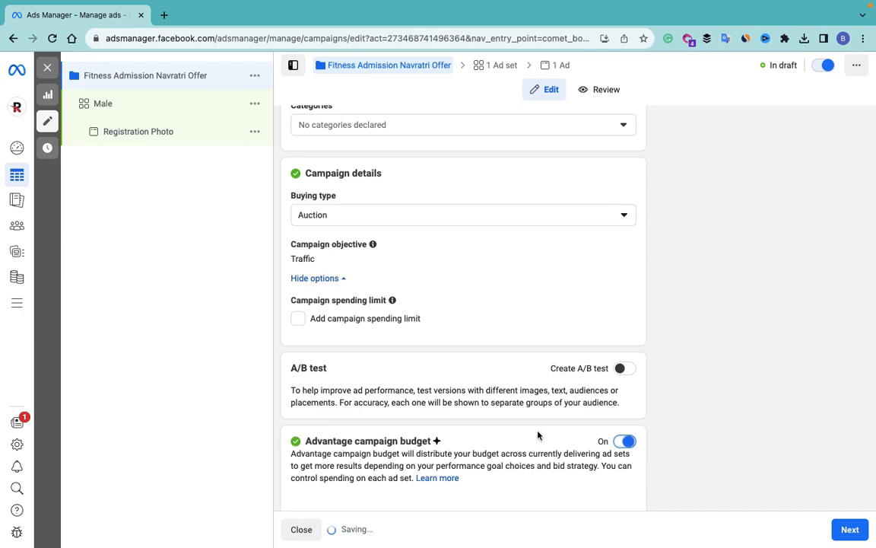
{"action": "scroll", "coordinate": [537, 435], "scroll_direction": "down", "scroll_amount": 2}
{"action": "scroll", "coordinate": [538, 435], "scroll_direction": "down", "scroll_amount": 1}
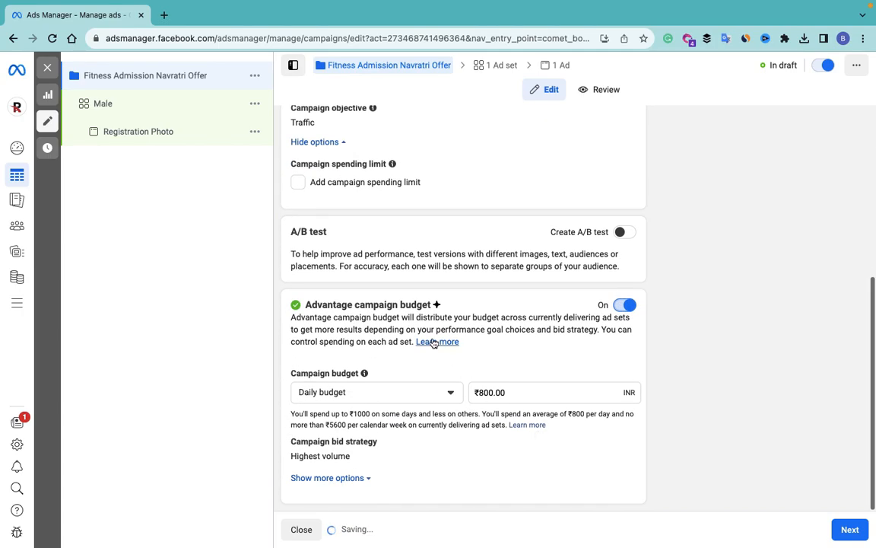
{"action": "left_click", "coordinate": [390, 394]}
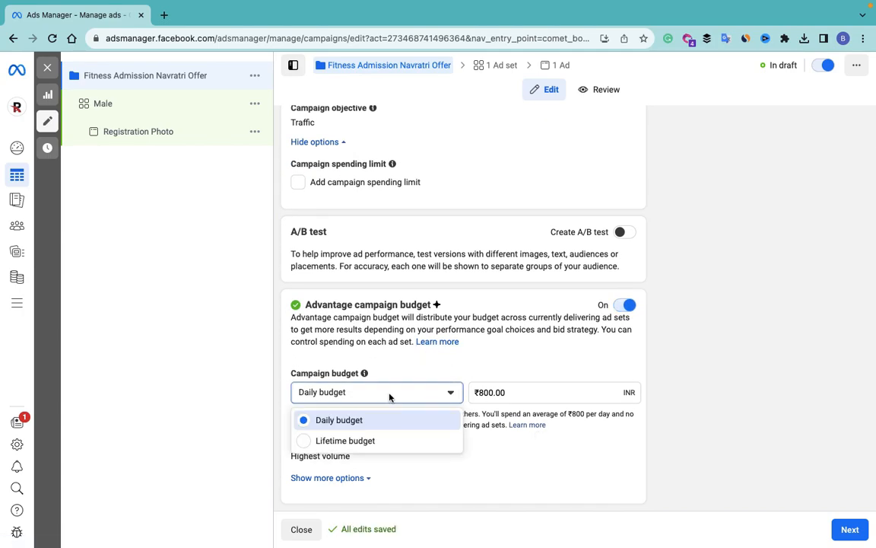
{"action": "left_click", "coordinate": [380, 442]}
{"action": "mouse_move", "coordinate": [382, 443]}
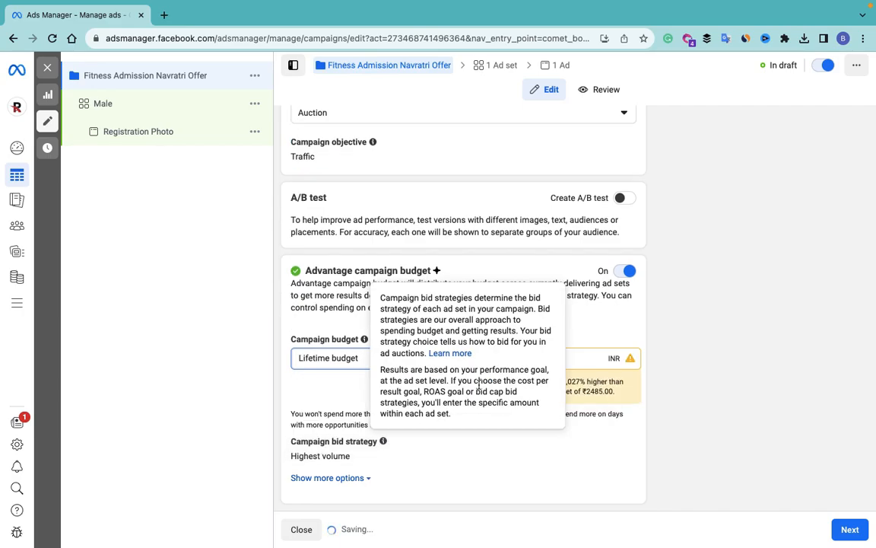
{"action": "left_click", "coordinate": [573, 355]}
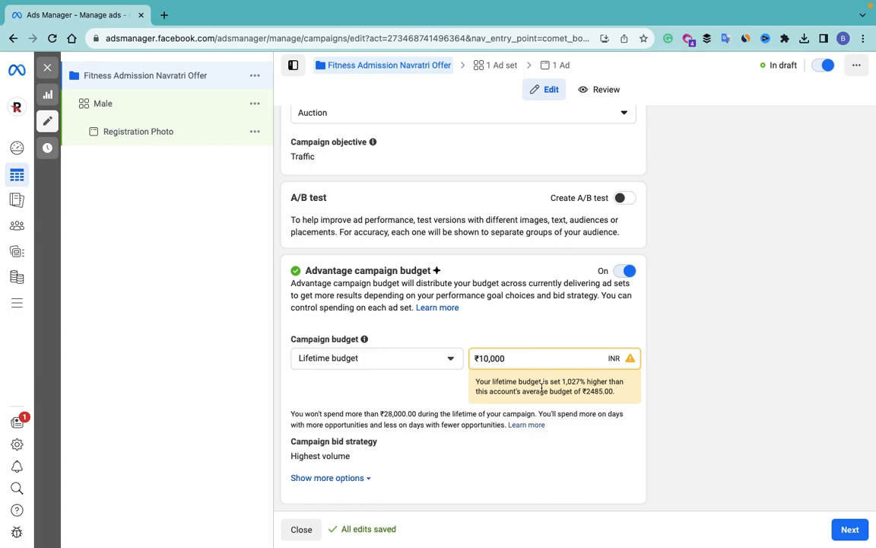
{"action": "left_click", "coordinate": [438, 396]}
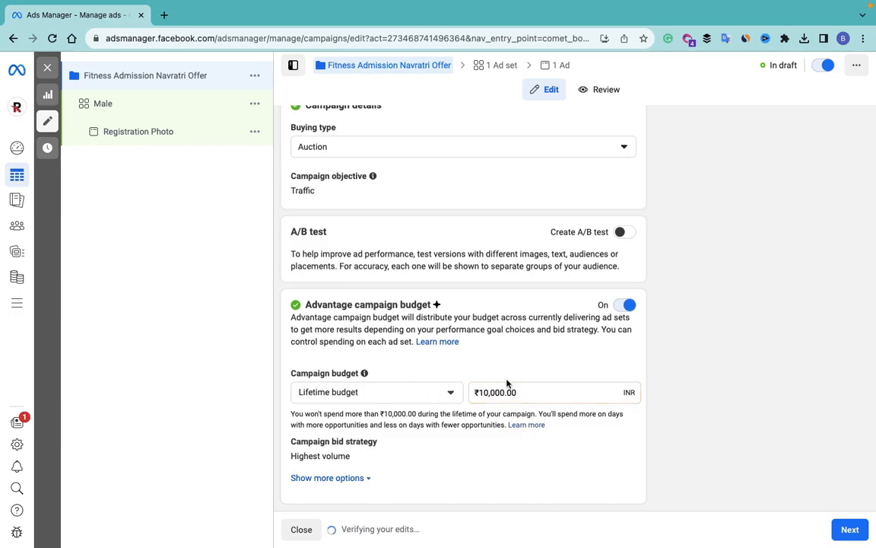
Step: Keep Highest volume as the campaign bid strategy
{"action": "left_click", "coordinate": [369, 477]}
{"action": "scroll", "coordinate": [431, 414], "scroll_direction": "down", "scroll_amount": 1}
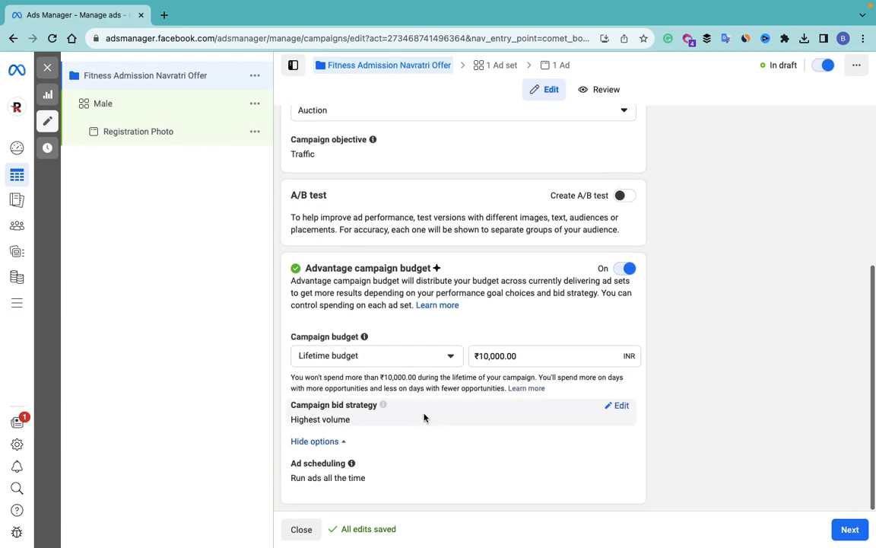
{"action": "left_click", "coordinate": [616, 405]}
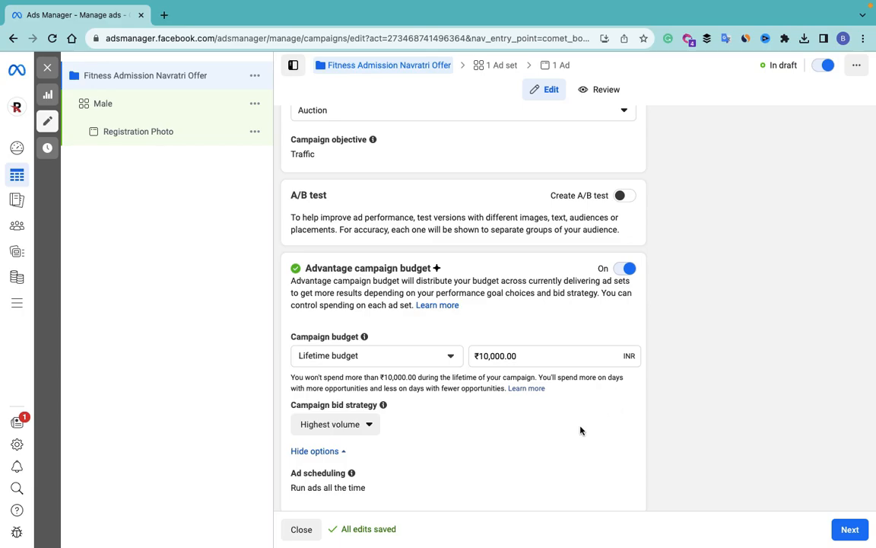
{"action": "left_click", "coordinate": [364, 427]}
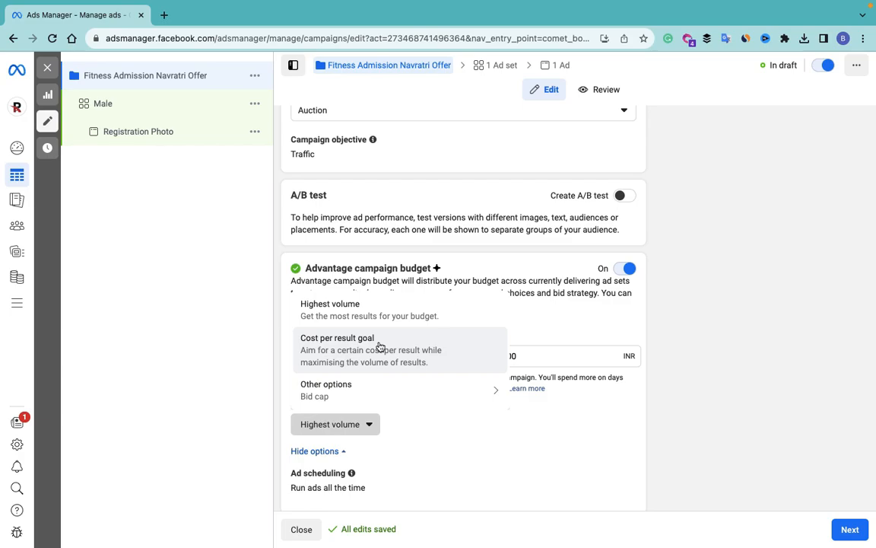
{"action": "mouse_move", "coordinate": [396, 392]}
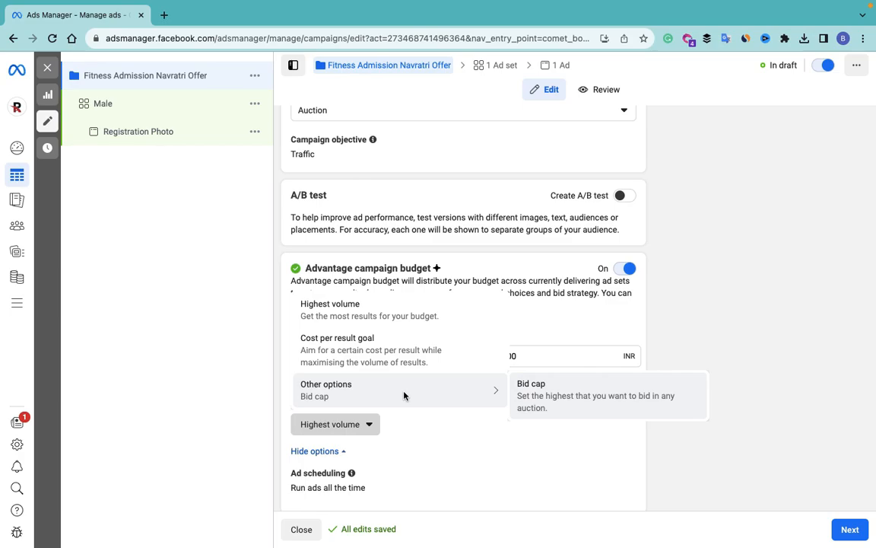
{"action": "left_click", "coordinate": [366, 324]}
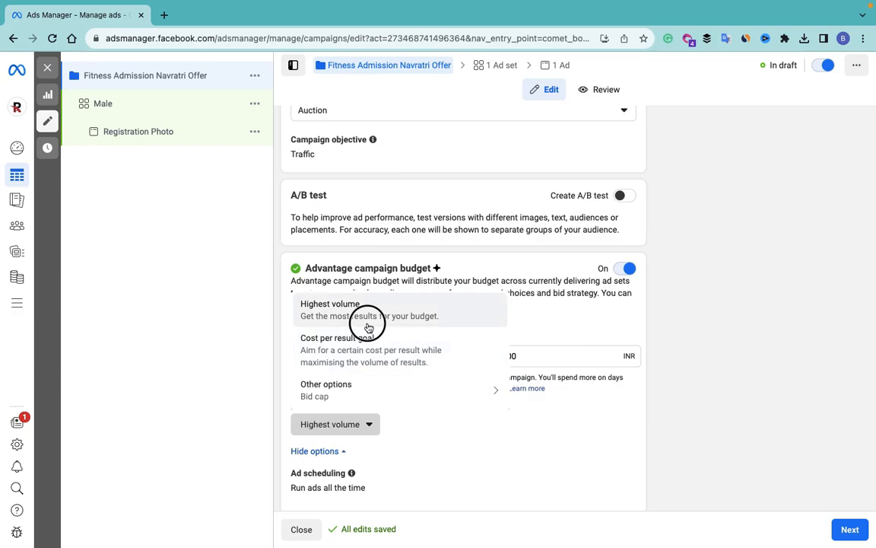
Step: Make the campaign's ads run on a schedule
{"action": "scroll", "coordinate": [426, 449], "scroll_direction": "down", "scroll_amount": 1}
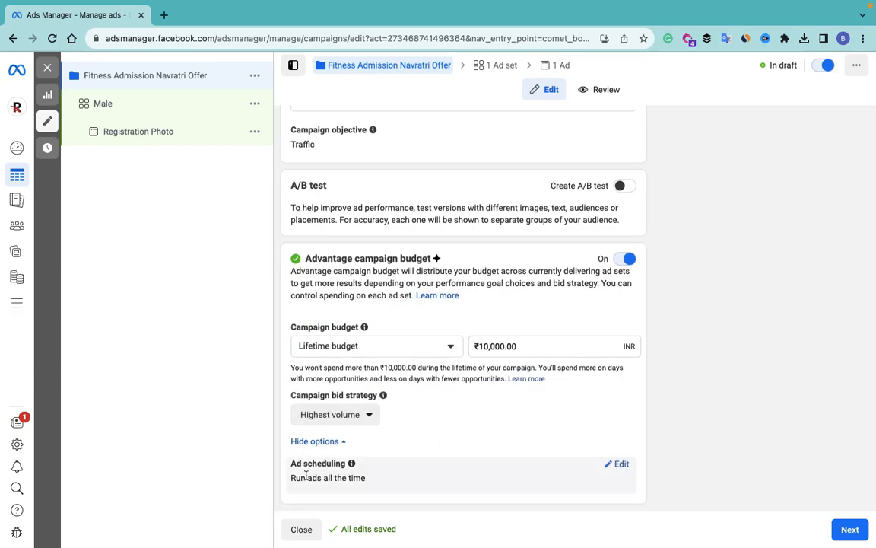
{"action": "left_click", "coordinate": [622, 464]}
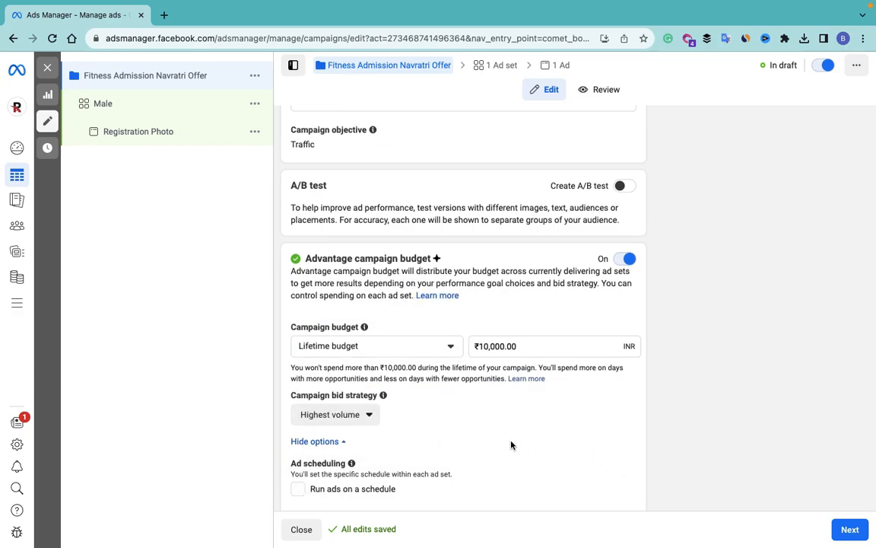
{"action": "scroll", "coordinate": [511, 445], "scroll_direction": "down", "scroll_amount": 1}
{"action": "left_click", "coordinate": [297, 476]}
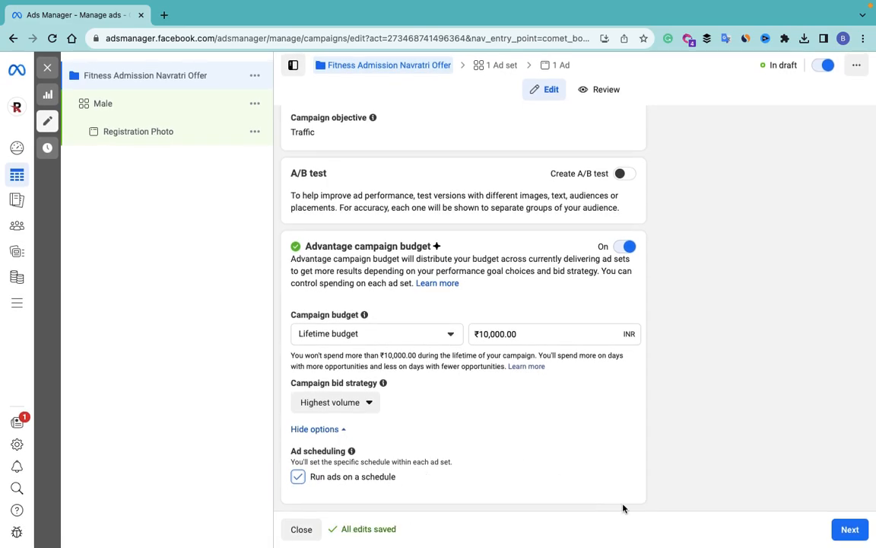
{"action": "left_click", "coordinate": [850, 528]}
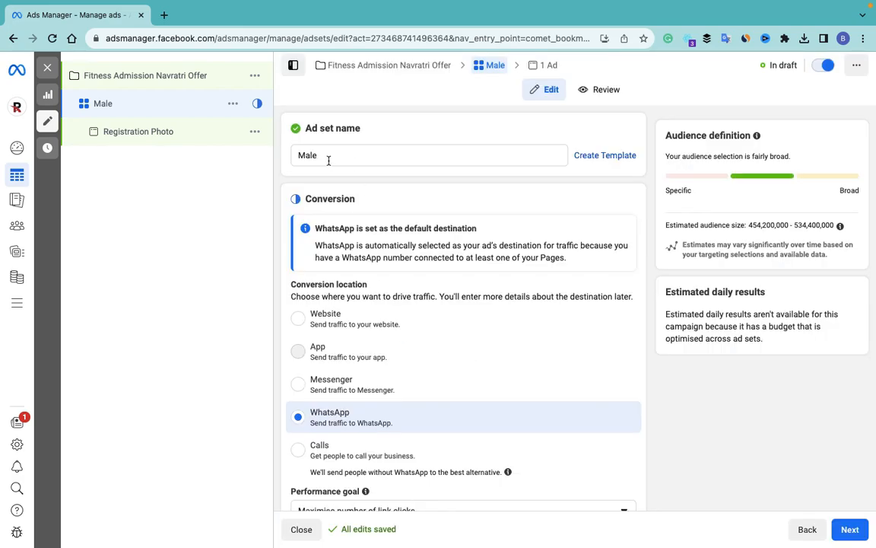
Step: Set the Male ad set's conversion location to Website, optimising for landing page views
{"action": "scroll", "coordinate": [420, 310], "scroll_direction": "down", "scroll_amount": 2}
{"action": "scroll", "coordinate": [419, 311], "scroll_direction": "up", "scroll_amount": 1}
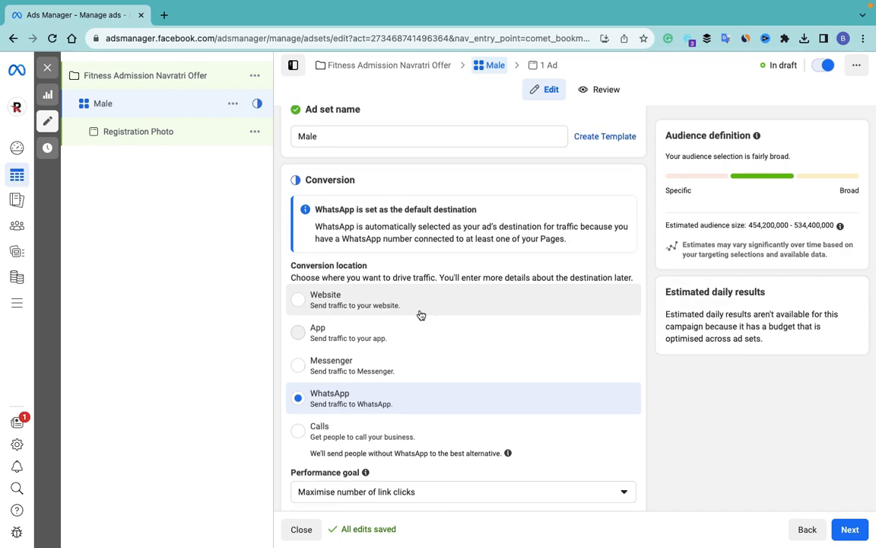
{"action": "left_click", "coordinate": [299, 300]}
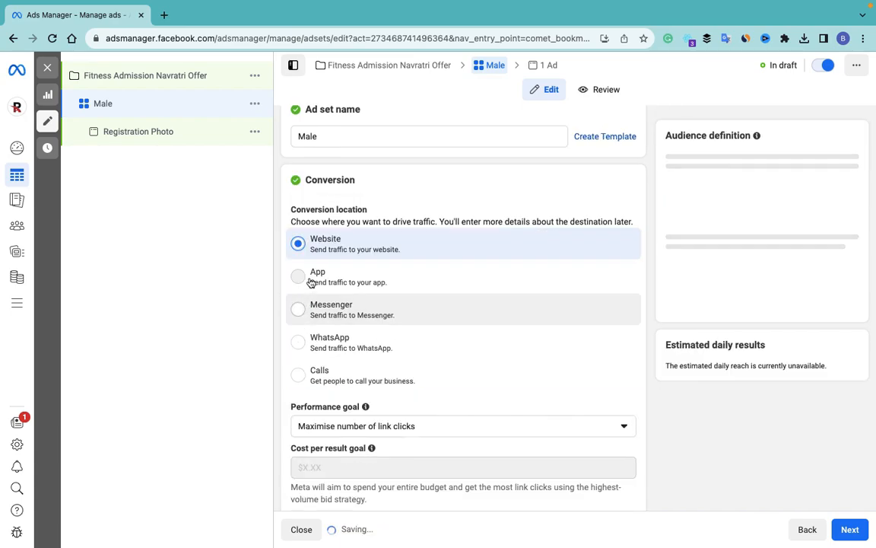
{"action": "scroll", "coordinate": [361, 237], "scroll_direction": "down", "scroll_amount": 1}
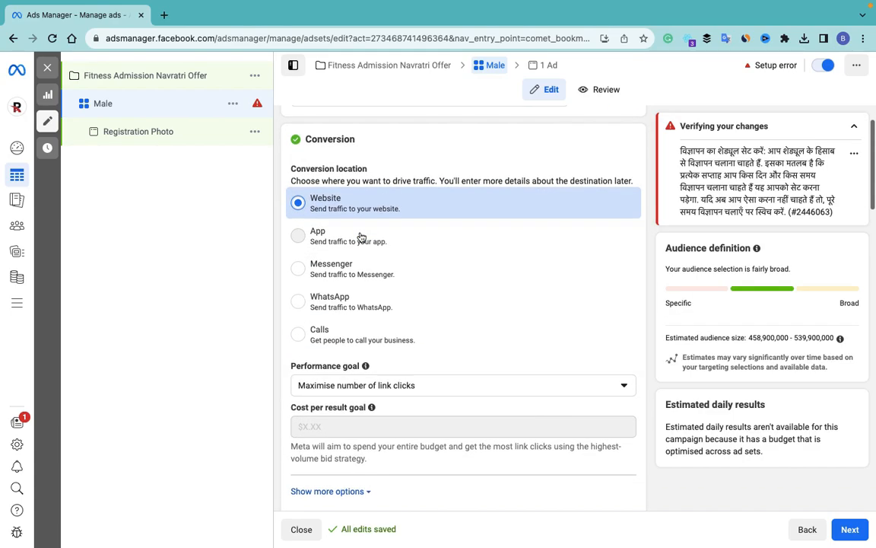
{"action": "scroll", "coordinate": [339, 218], "scroll_direction": "down", "scroll_amount": 3}
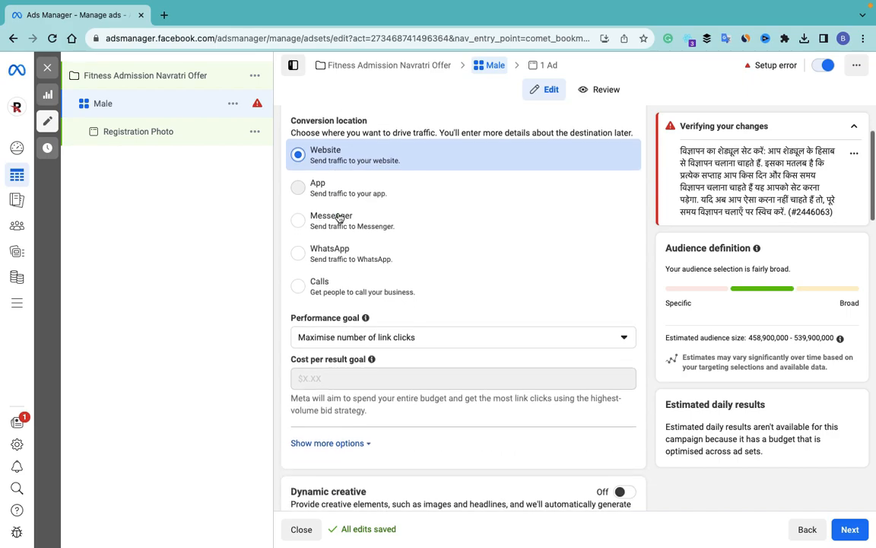
{"action": "left_click", "coordinate": [376, 254]}
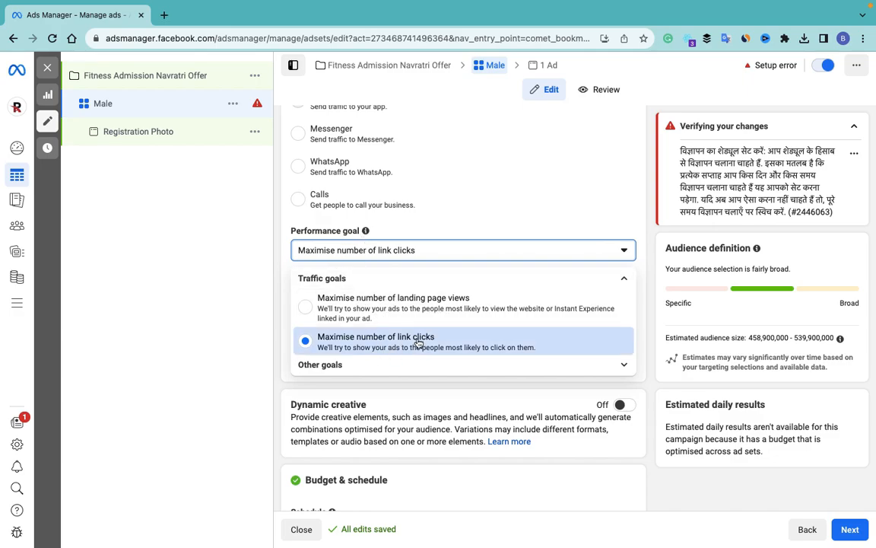
{"action": "left_click", "coordinate": [372, 313]}
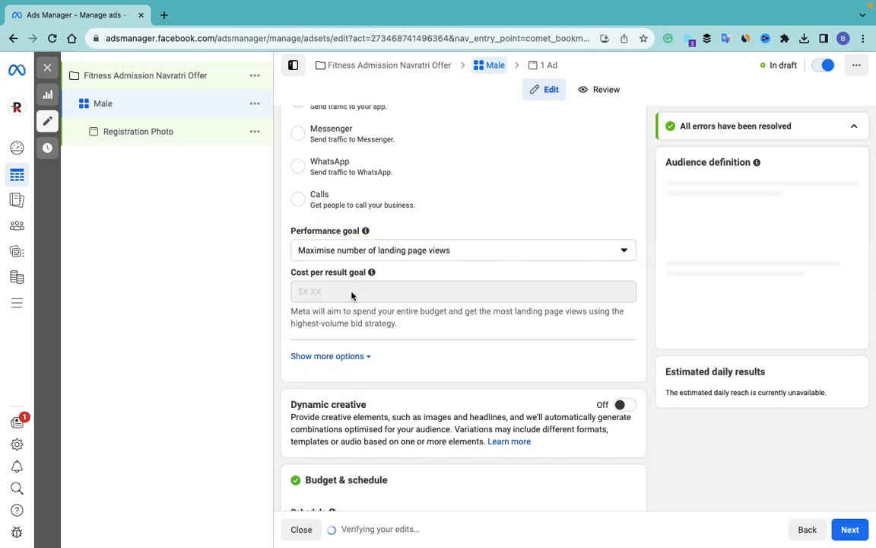
Step: Search Google for 'goldgym' in a new browser tab
{"action": "left_click", "coordinate": [163, 14]}
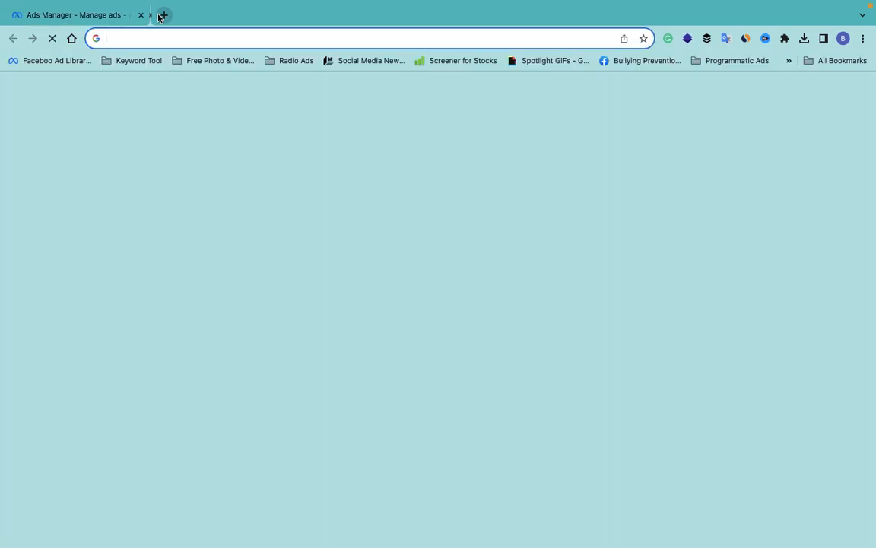
{"action": "left_click", "coordinate": [182, 37]}
{"action": "type", "text": "gold"}
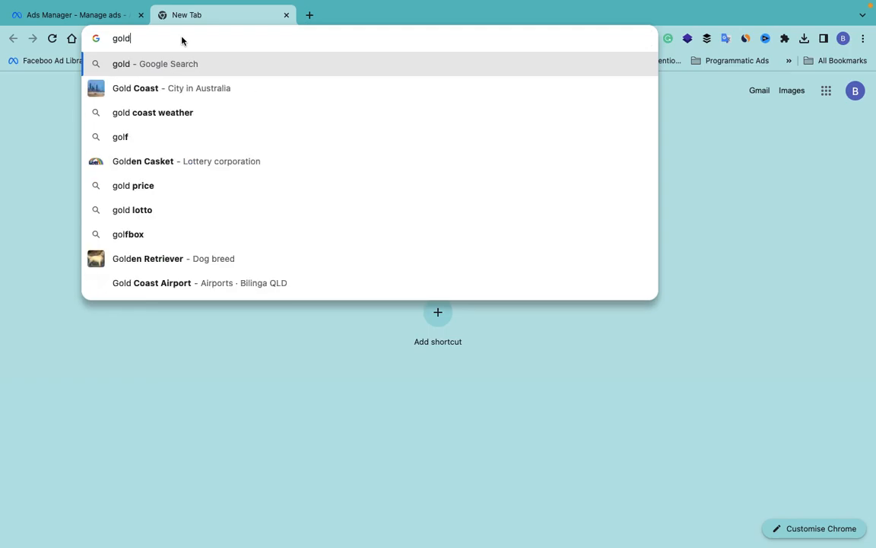
{"action": "type", "text": "gym"}
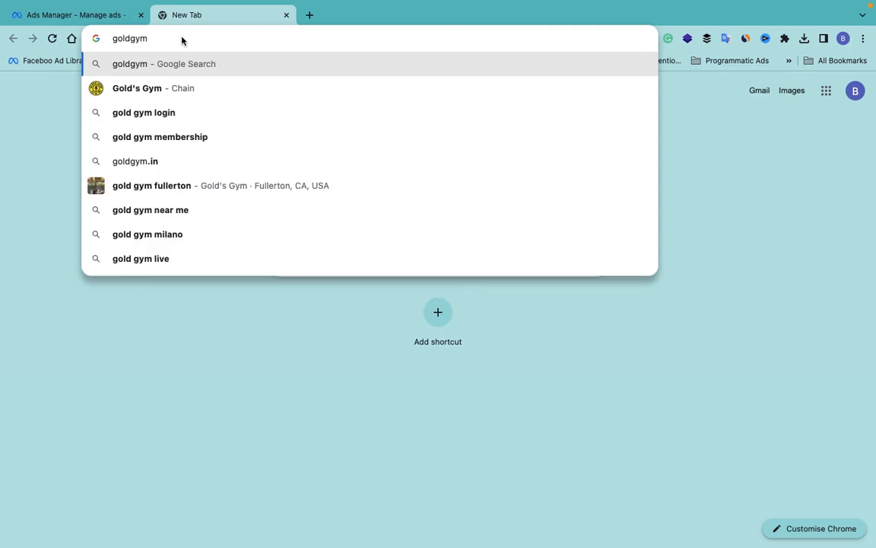
{"action": "key", "text": "Return"}
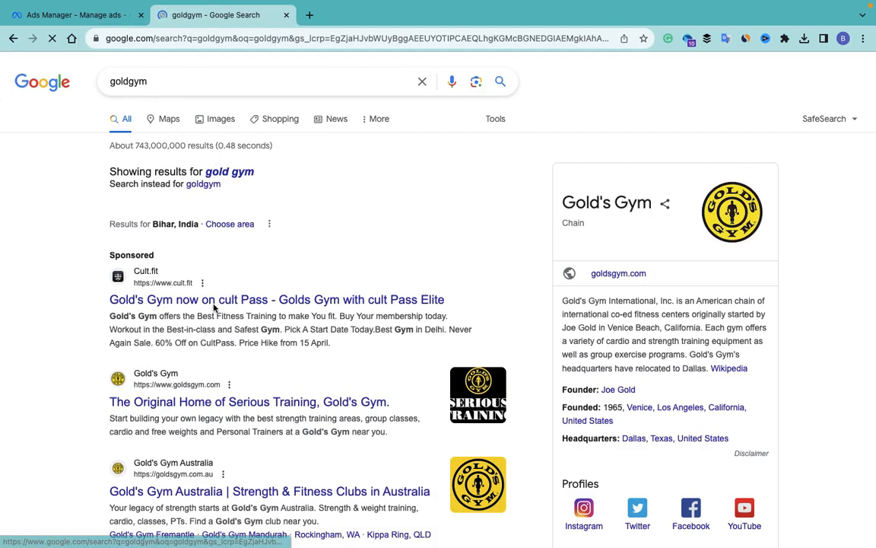
Step: Open the official goldsgym.com result, then return to the Ads Manager tab
{"action": "scroll", "coordinate": [223, 411], "scroll_direction": "down", "scroll_amount": 3}
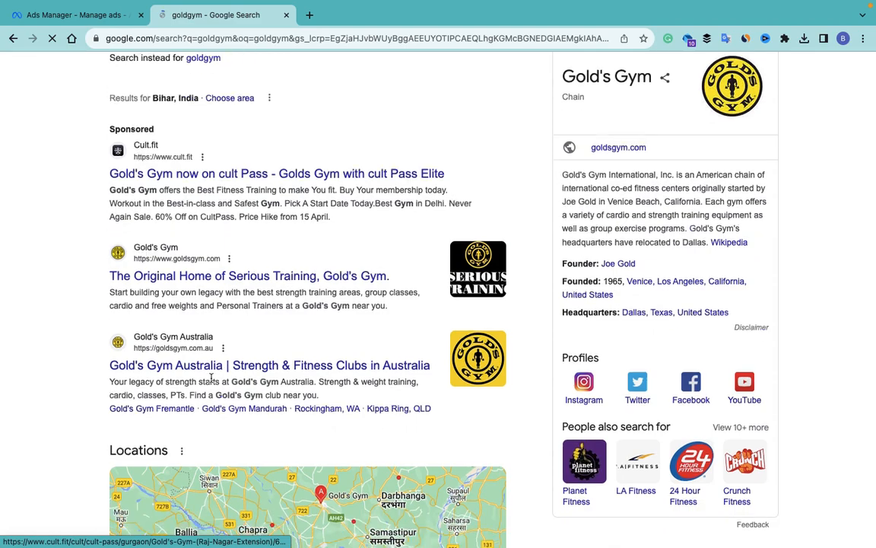
{"action": "left_click", "coordinate": [203, 276]}
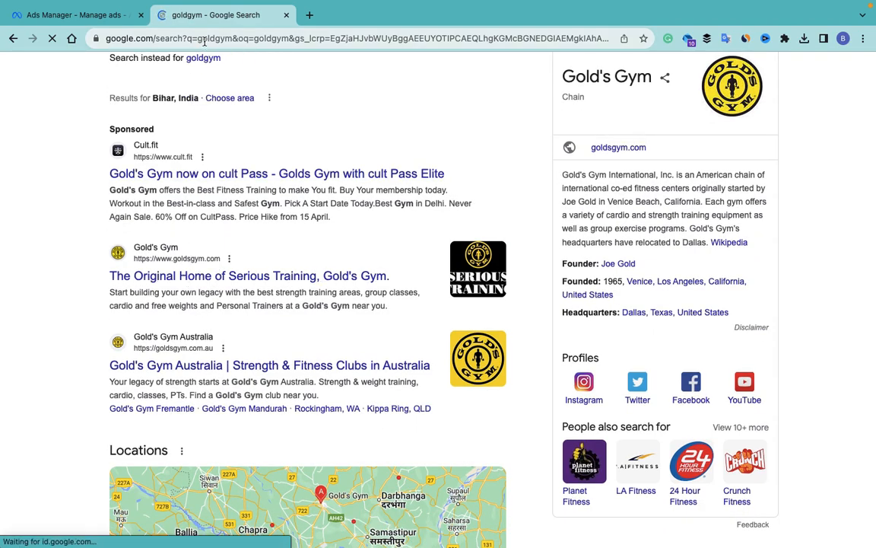
{"action": "left_click", "coordinate": [204, 39]}
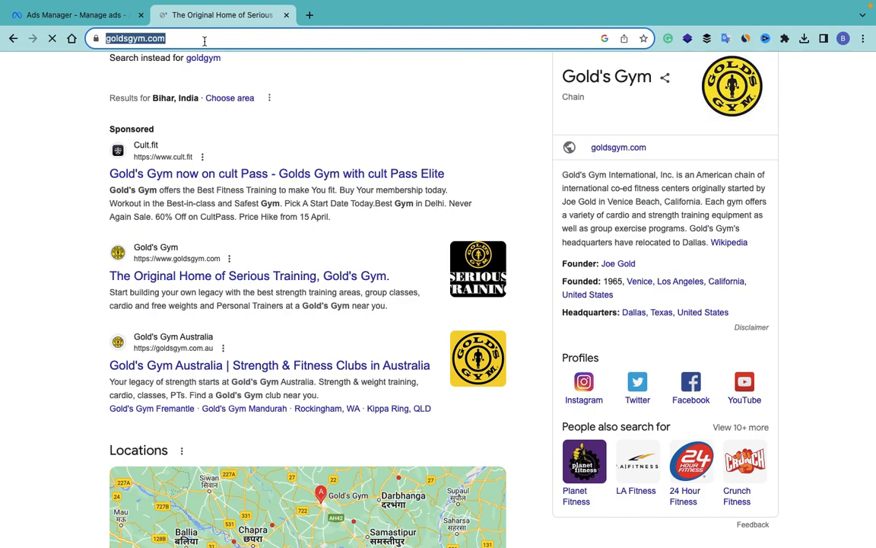
{"action": "left_click", "coordinate": [89, 22]}
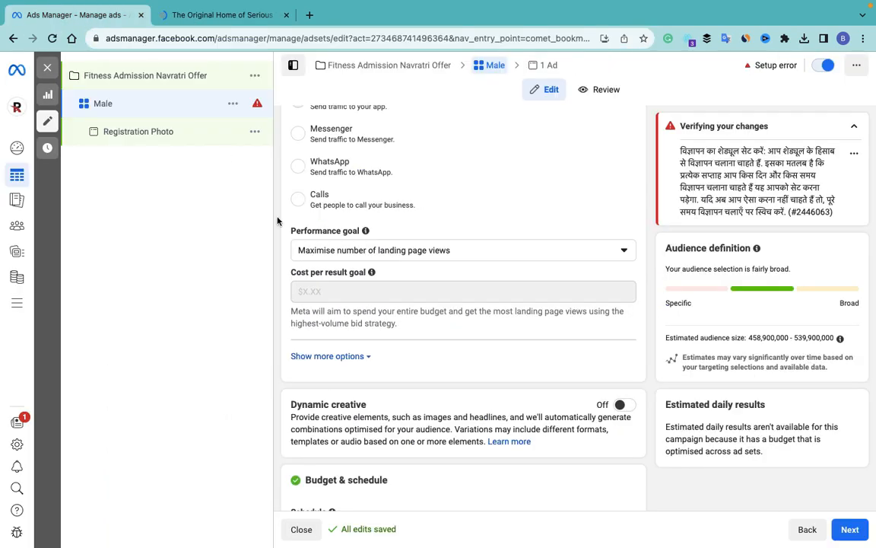
Step: Reveal the ad set's extra delivery and charging options
{"action": "scroll", "coordinate": [287, 235], "scroll_direction": "down", "scroll_amount": 5}
{"action": "scroll", "coordinate": [287, 235], "scroll_direction": "up", "scroll_amount": 3}
{"action": "scroll", "coordinate": [288, 235], "scroll_direction": "up", "scroll_amount": 4}
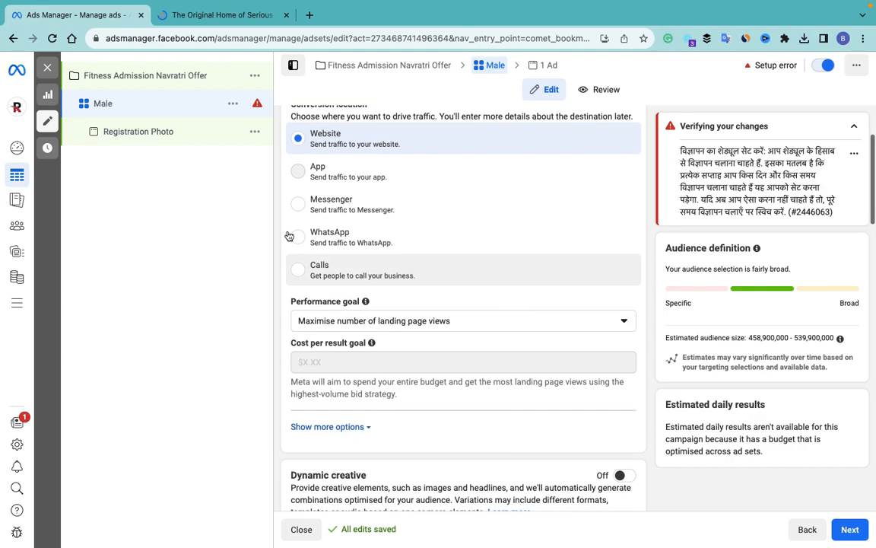
{"action": "scroll", "coordinate": [289, 235], "scroll_direction": "down", "scroll_amount": 4}
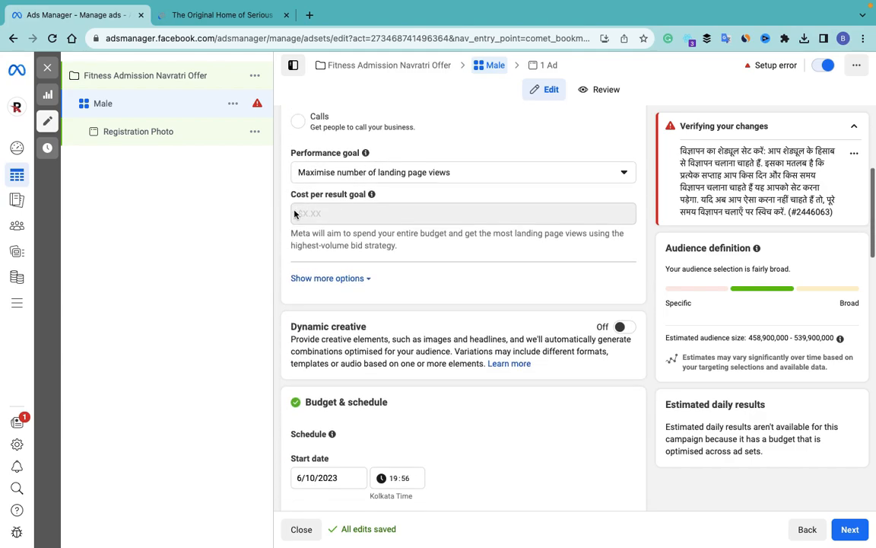
{"action": "scroll", "coordinate": [465, 306], "scroll_direction": "down", "scroll_amount": 2}
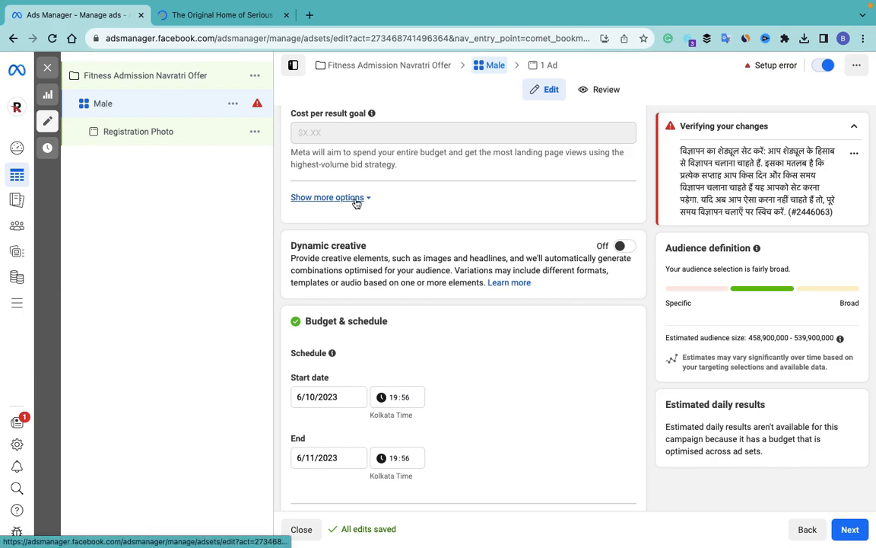
{"action": "left_click", "coordinate": [358, 198]}
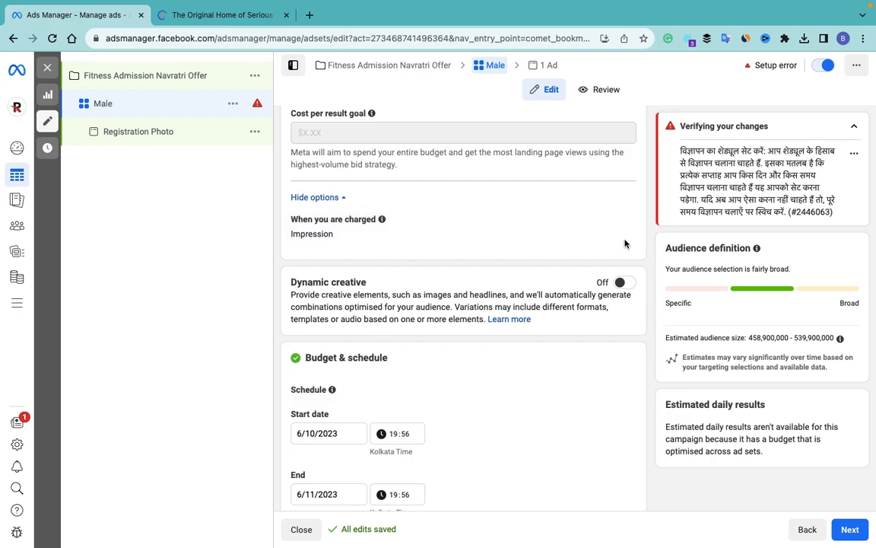
{"action": "scroll", "coordinate": [381, 234], "scroll_direction": "down", "scroll_amount": 4}
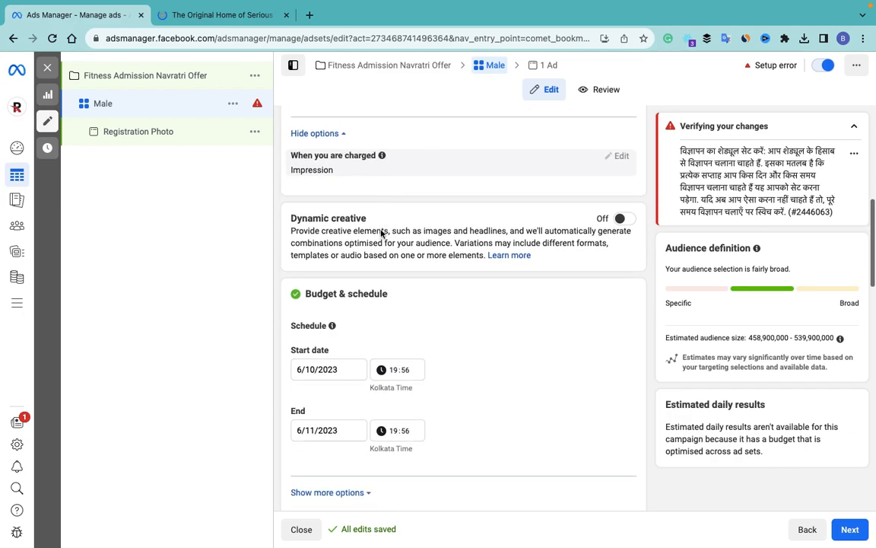
{"action": "scroll", "coordinate": [436, 216], "scroll_direction": "down", "scroll_amount": 2}
Step: Pick a tentative 1 November to 5 November 2023 run in the date calendars
{"action": "left_click", "coordinate": [326, 223]}
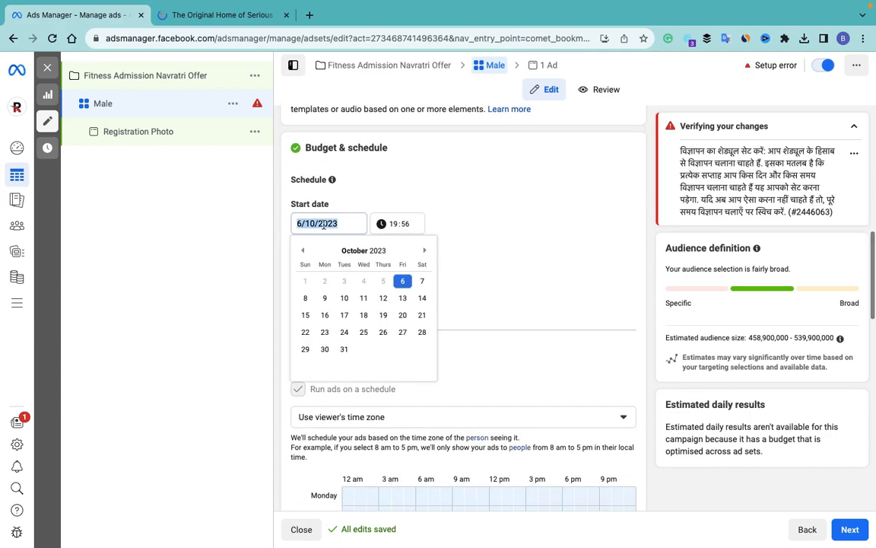
{"action": "left_click", "coordinate": [423, 251]}
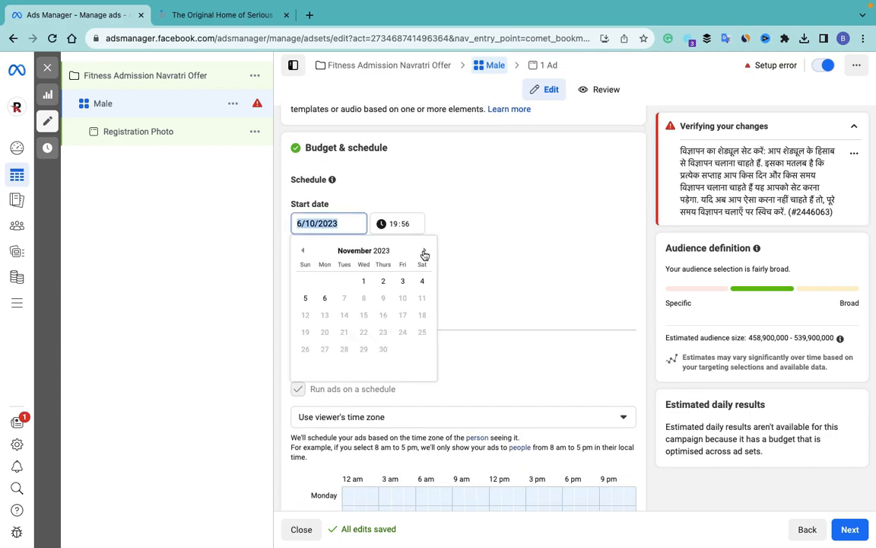
{"action": "left_click", "coordinate": [424, 251]}
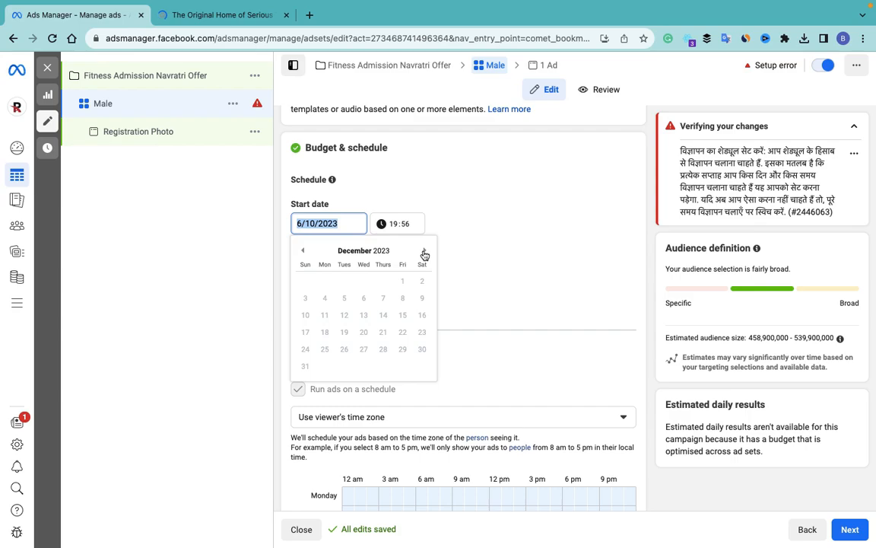
{"action": "left_click", "coordinate": [303, 251]}
{"action": "left_click", "coordinate": [362, 281]}
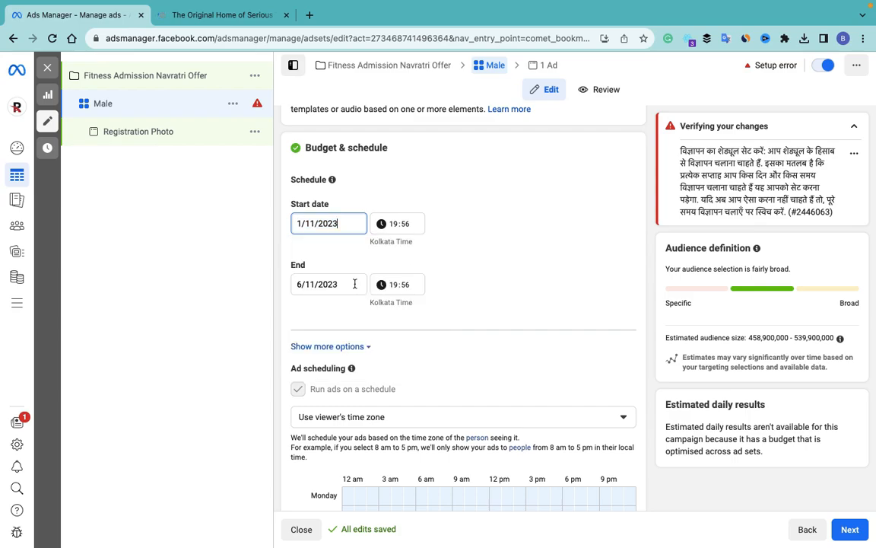
{"action": "left_click", "coordinate": [309, 286]}
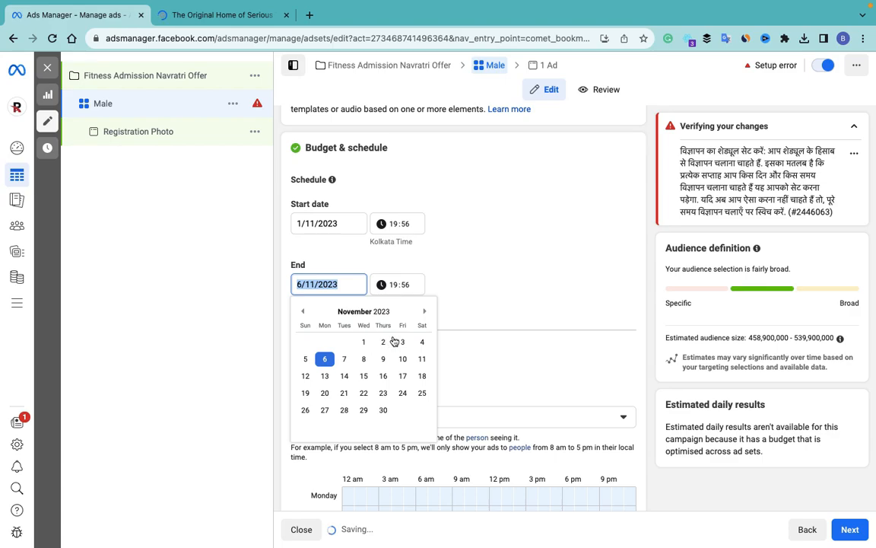
{"action": "left_click", "coordinate": [424, 312]}
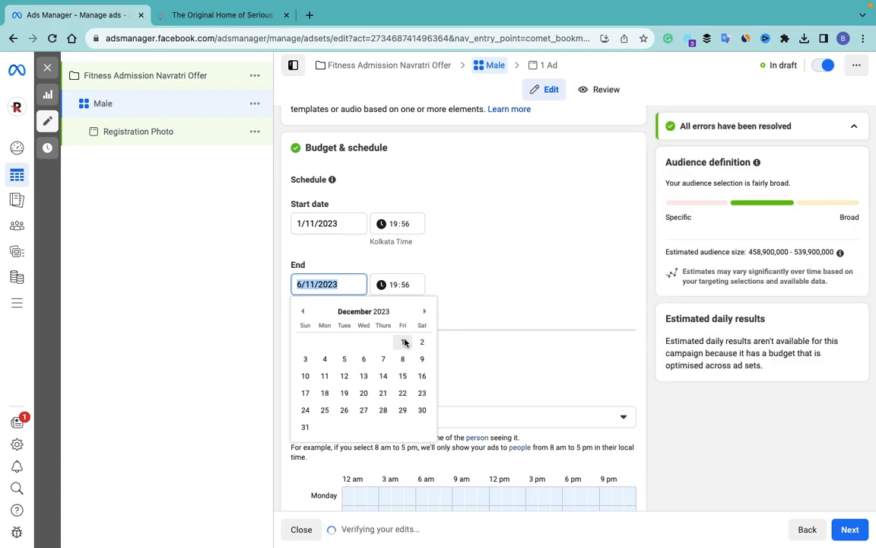
{"action": "left_click", "coordinate": [404, 342]}
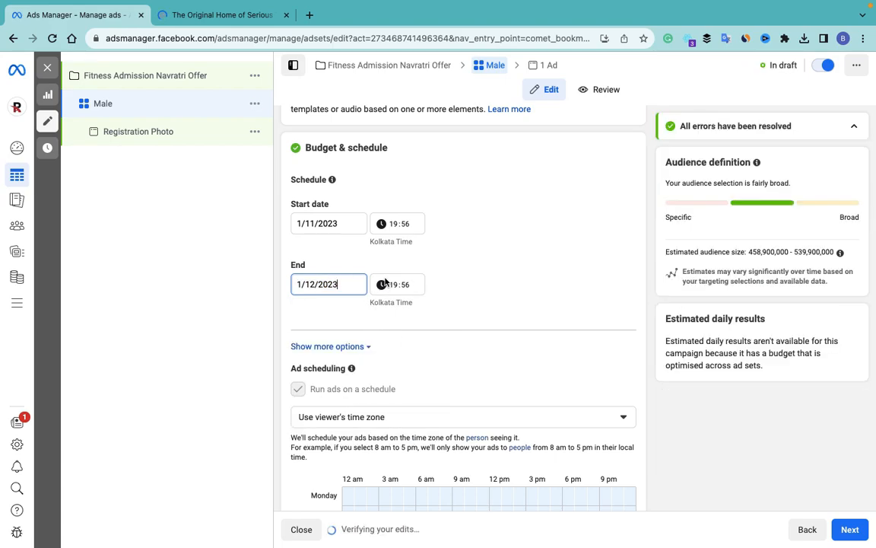
{"action": "left_click", "coordinate": [323, 288]}
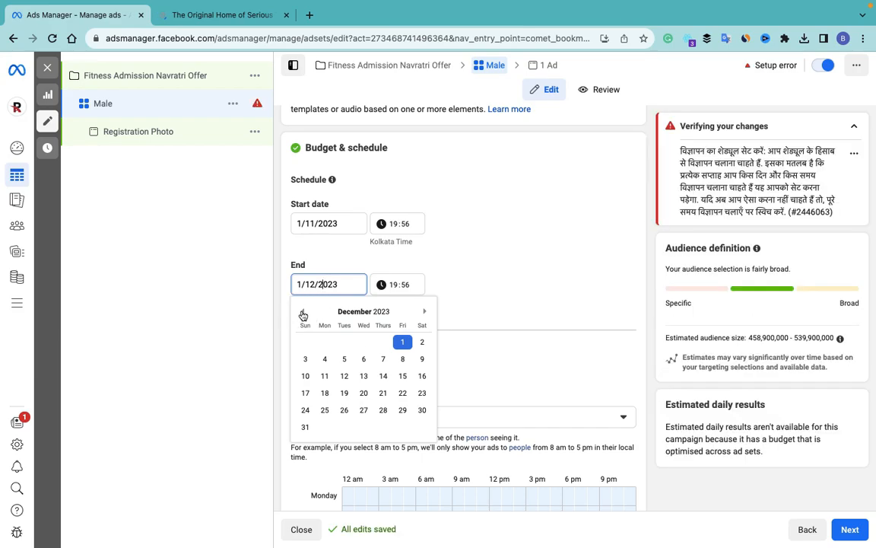
{"action": "left_click", "coordinate": [302, 311]}
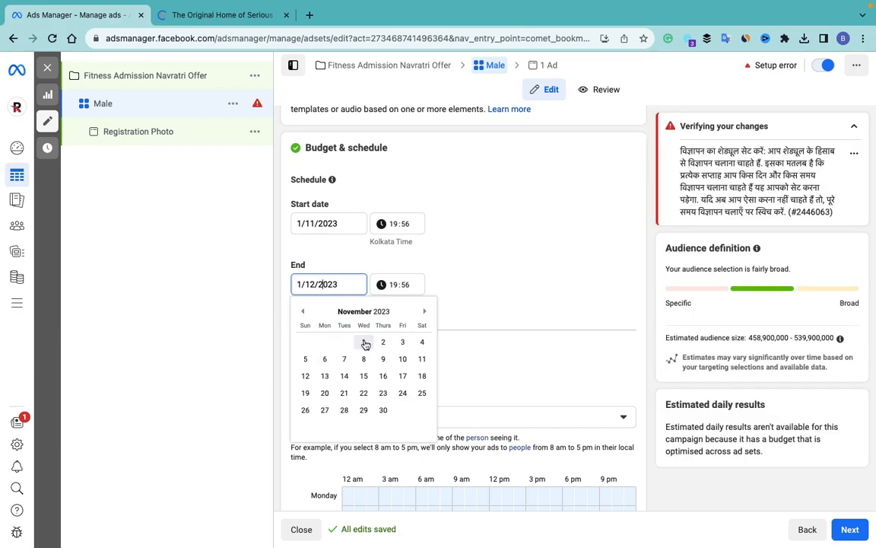
{"action": "left_click", "coordinate": [305, 359]}
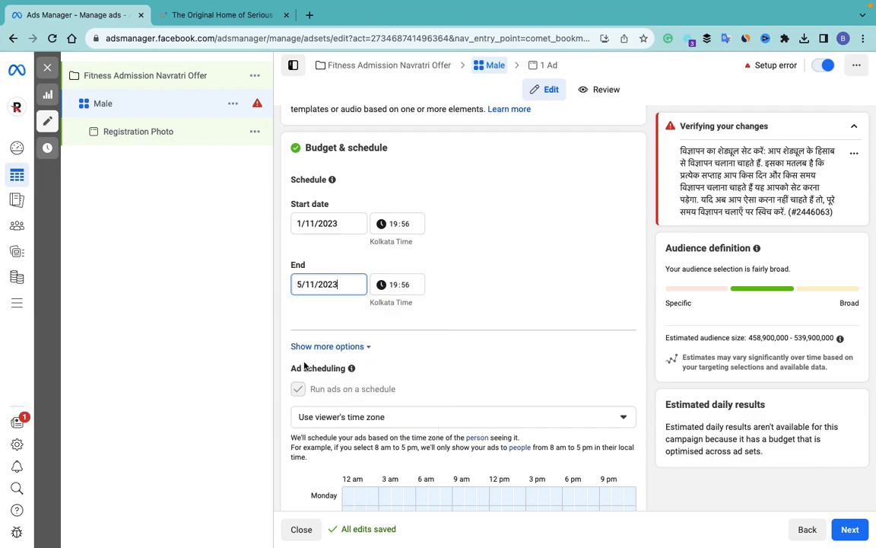
Step: Change the run to 15/10/2023–24/10/2023 and schedule 6 am every day
{"action": "left_click", "coordinate": [308, 225]}
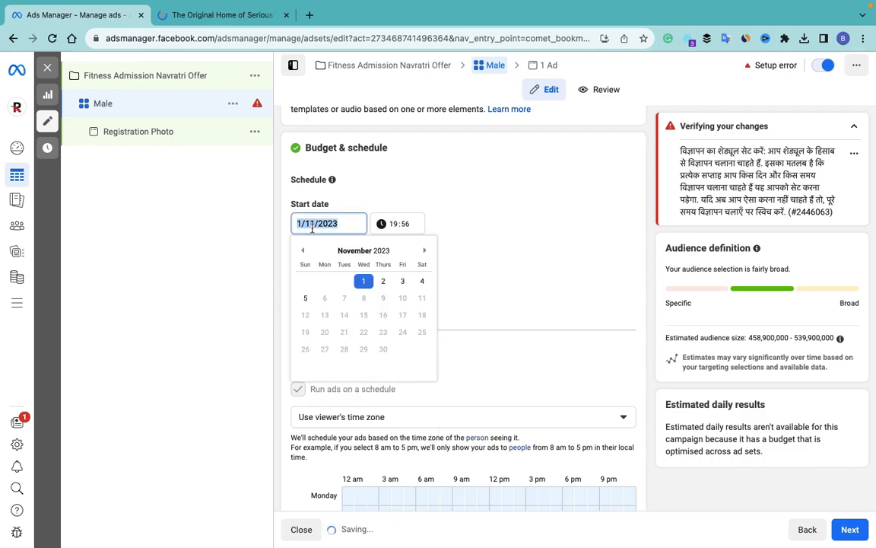
{"action": "left_click", "coordinate": [303, 251]}
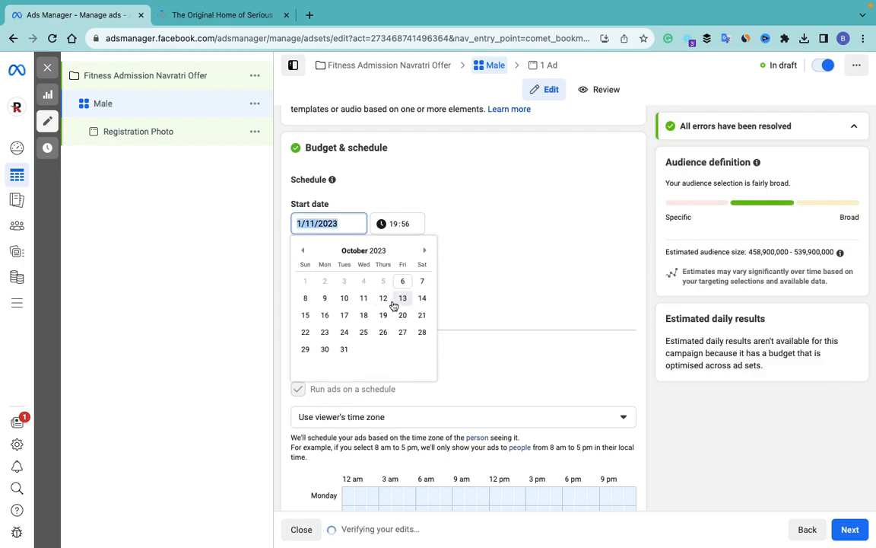
{"action": "left_click", "coordinate": [306, 316]}
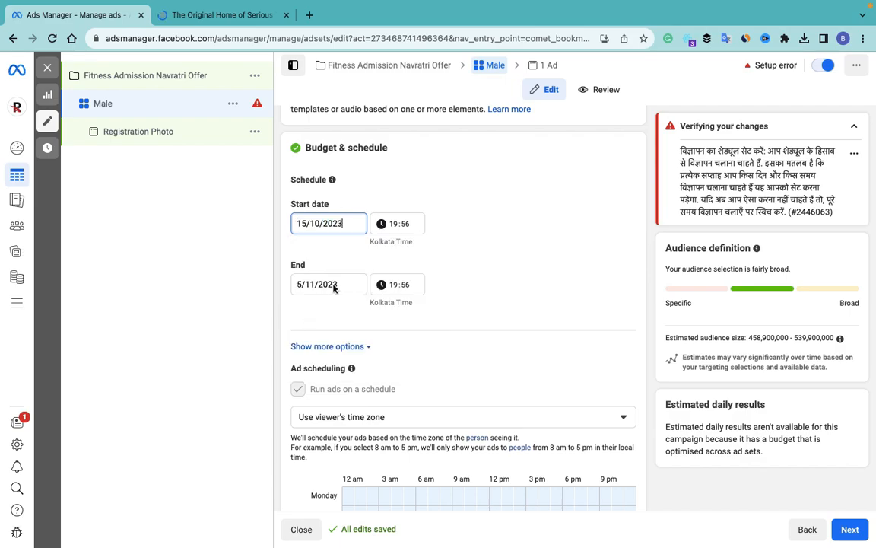
{"action": "left_click", "coordinate": [322, 286]}
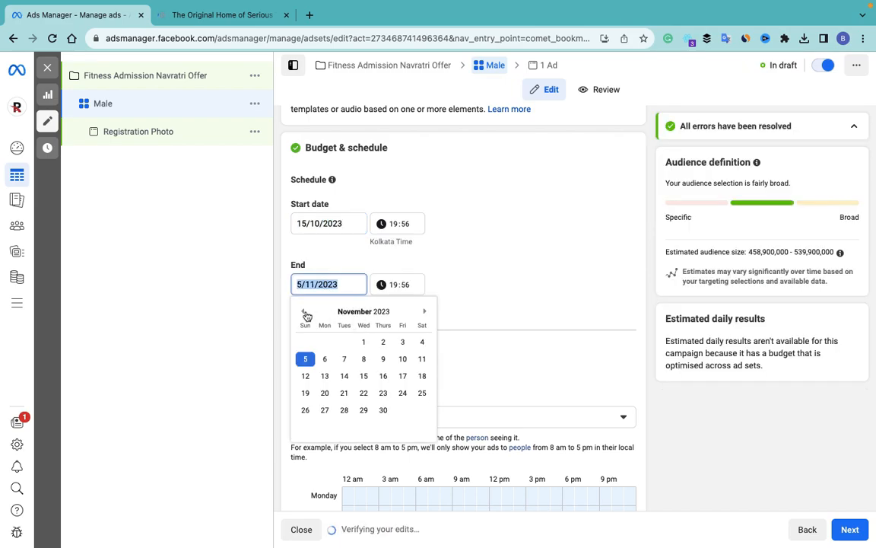
{"action": "left_click", "coordinate": [302, 311]}
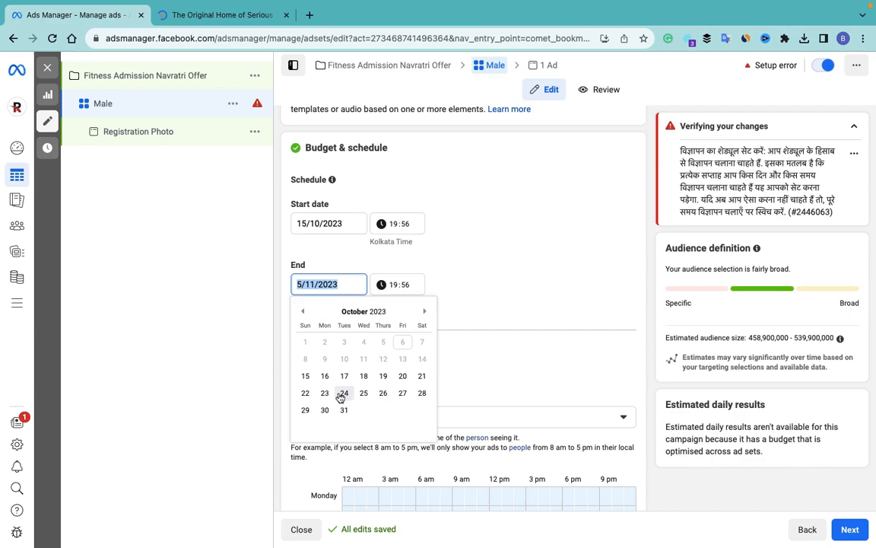
{"action": "left_click", "coordinate": [343, 393]}
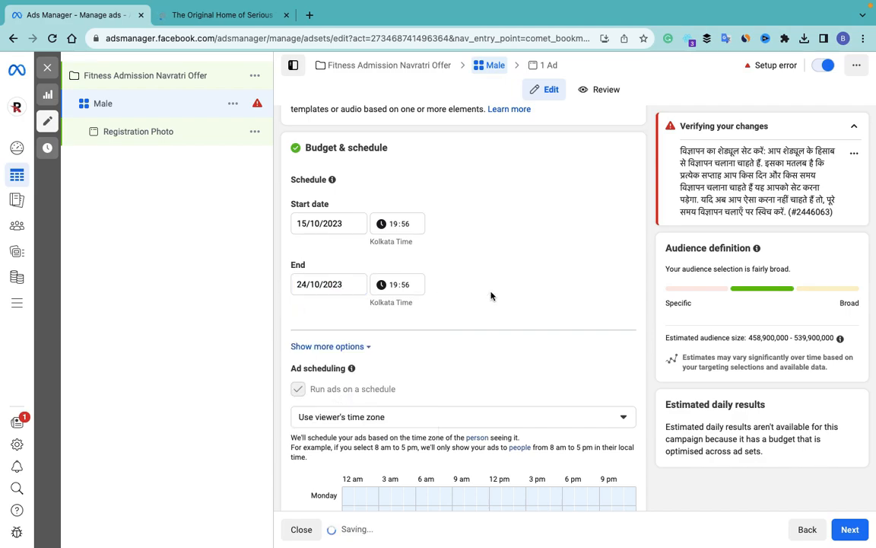
{"action": "scroll", "coordinate": [490, 296], "scroll_direction": "down", "scroll_amount": 3}
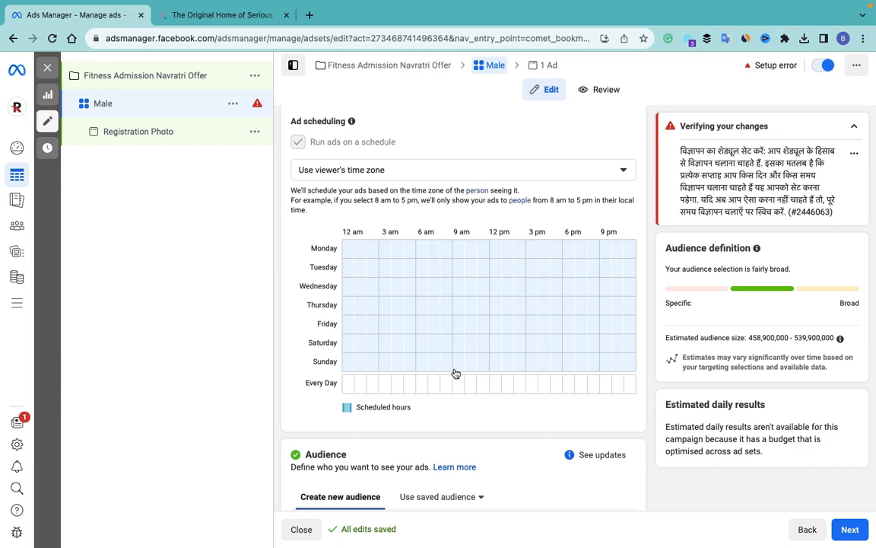
{"action": "left_click", "coordinate": [422, 386]}
Step: Reset the every-day schedule and fill the hours from 6 am to 9 am
{"action": "left_click", "coordinate": [424, 387]}
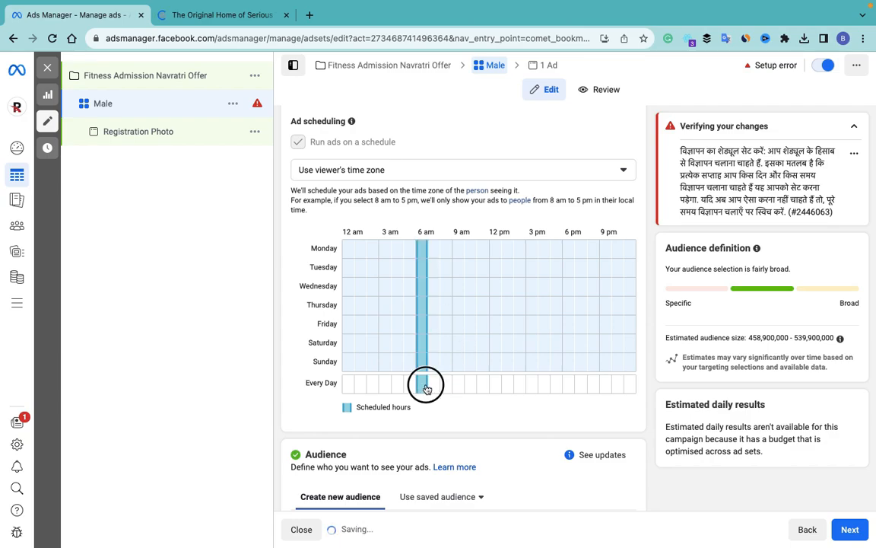
{"action": "left_click_drag", "start_coordinate": [425, 390], "coordinate": [645, 370]}
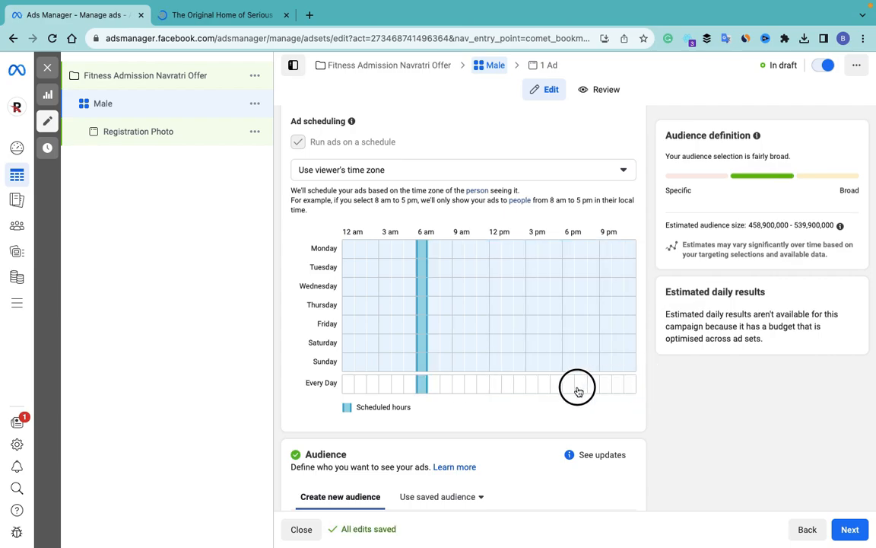
{"action": "left_click", "coordinate": [630, 387]}
{"action": "mouse_move", "coordinate": [426, 385]}
{"action": "left_mouse_down"}
{"action": "mouse_move", "coordinate": [463, 391]}
{"action": "mouse_move", "coordinate": [419, 390]}
{"action": "left_mouse_up"}
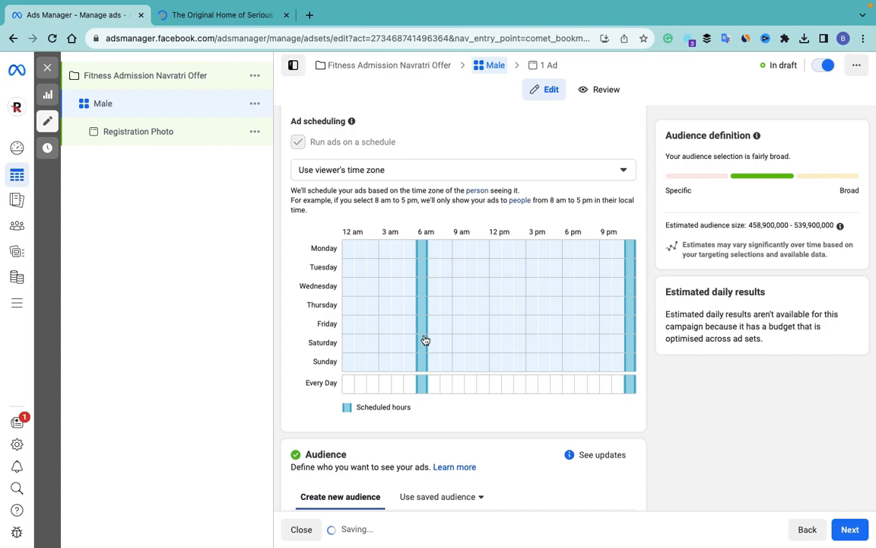
{"action": "left_click_drag", "start_coordinate": [426, 382], "coordinate": [503, 385]}
{"action": "left_click", "coordinate": [427, 386]}
{"action": "left_click", "coordinate": [426, 387]}
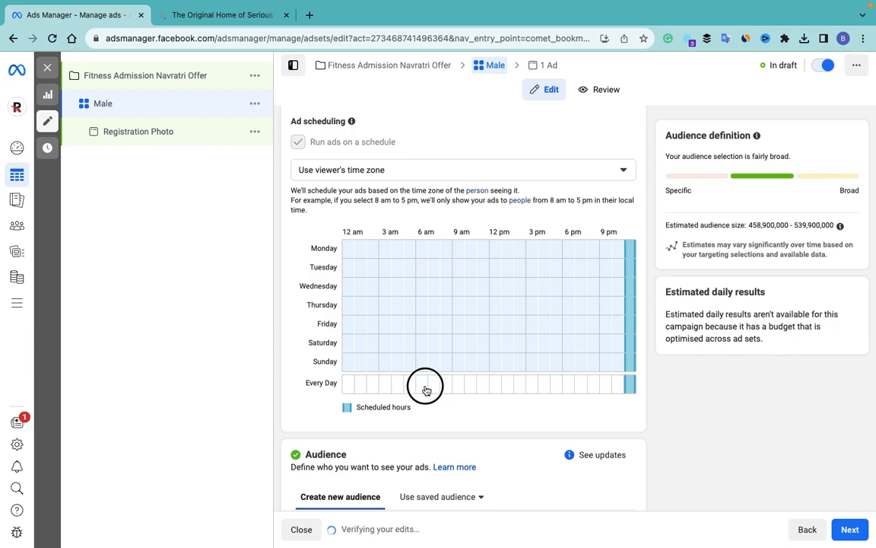
{"action": "left_click", "coordinate": [428, 387]}
{"action": "left_click_drag", "start_coordinate": [427, 385], "coordinate": [486, 385]}
Step: Add every-day hours from 12 pm onward through midnight
{"action": "left_click", "coordinate": [505, 386]}
{"action": "left_click", "coordinate": [498, 388]}
{"action": "left_click", "coordinate": [520, 388]}
{"action": "left_click", "coordinate": [532, 389]}
{"action": "left_click", "coordinate": [548, 388]}
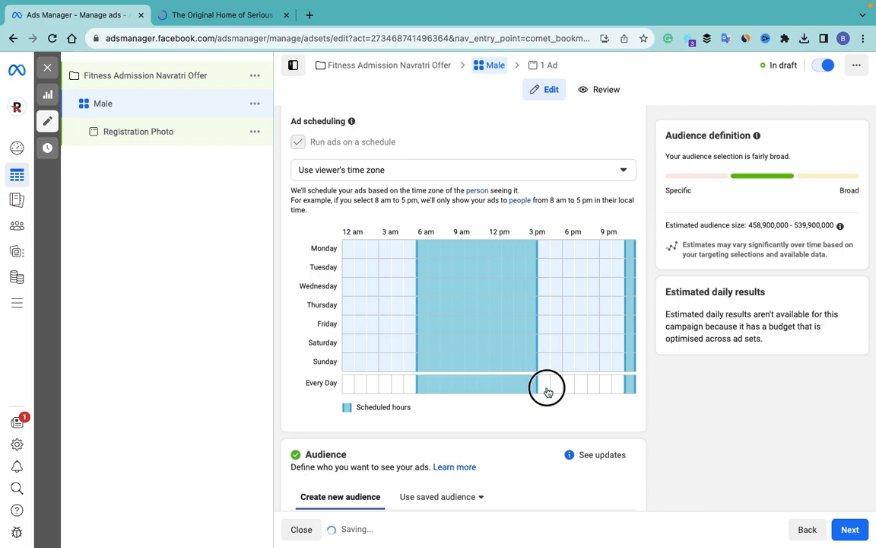
{"action": "left_click", "coordinate": [561, 389]}
{"action": "left_click", "coordinate": [573, 391]}
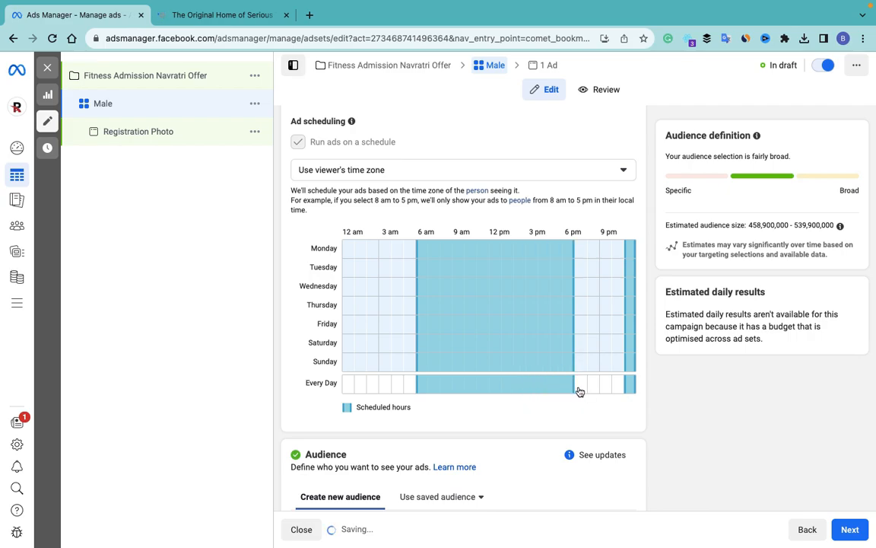
{"action": "left_click", "coordinate": [585, 391]}
{"action": "left_click", "coordinate": [593, 391]}
{"action": "left_click", "coordinate": [607, 389]}
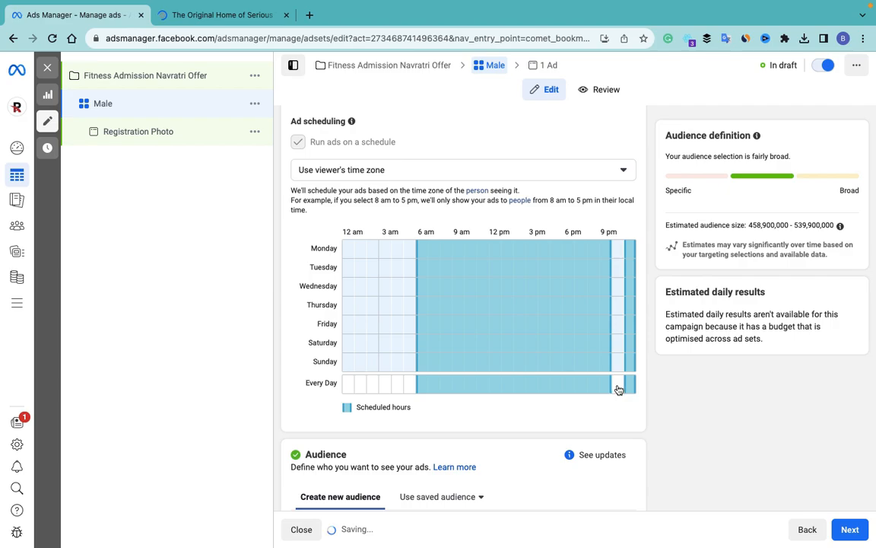
{"action": "left_click", "coordinate": [621, 389]}
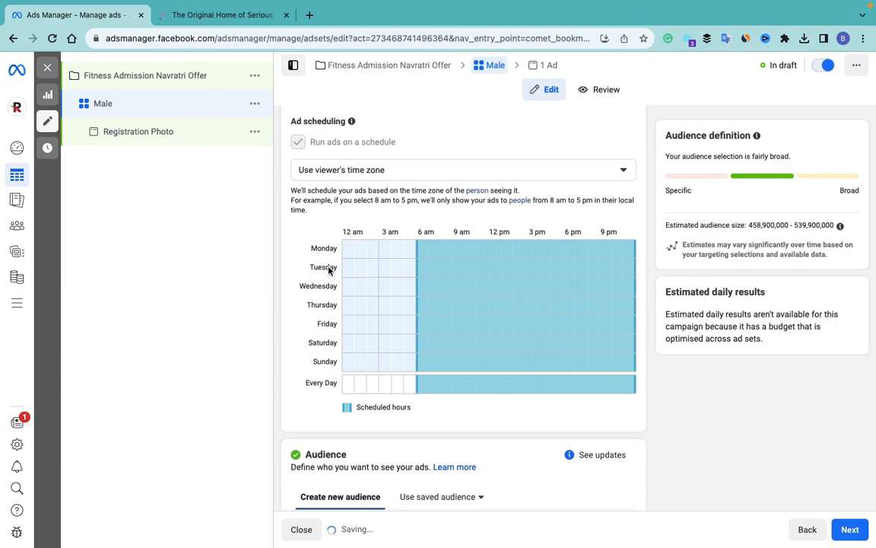
{"action": "scroll", "coordinate": [337, 373], "scroll_direction": "down", "scroll_amount": 2}
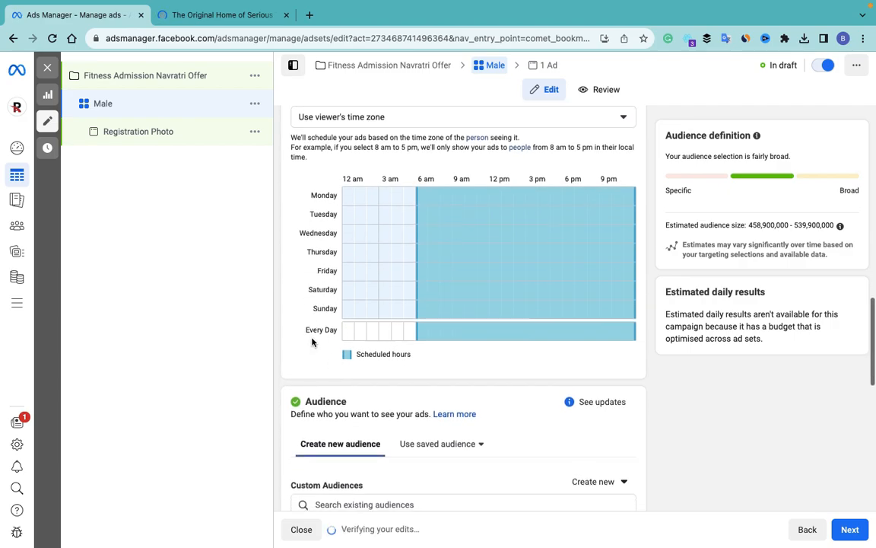
{"action": "scroll", "coordinate": [421, 353], "scroll_direction": "down", "scroll_amount": 3}
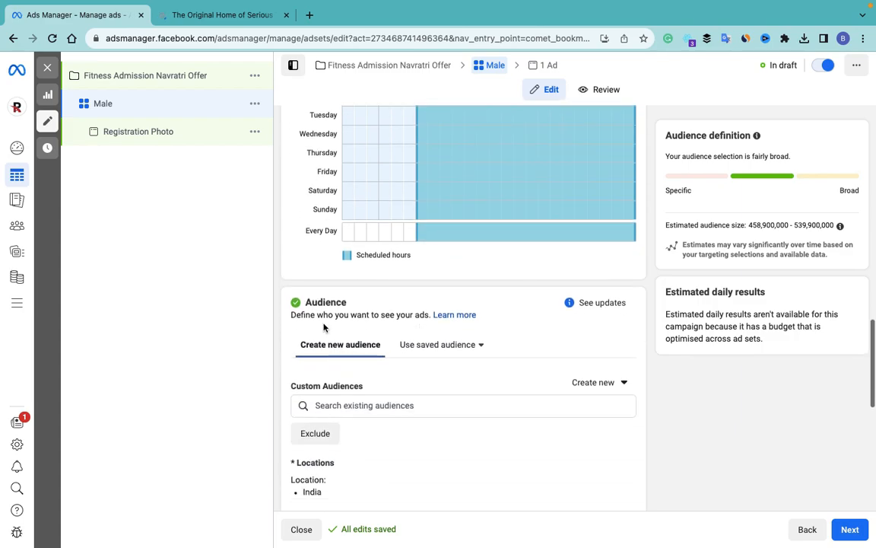
{"action": "scroll", "coordinate": [380, 326], "scroll_direction": "down", "scroll_amount": 3}
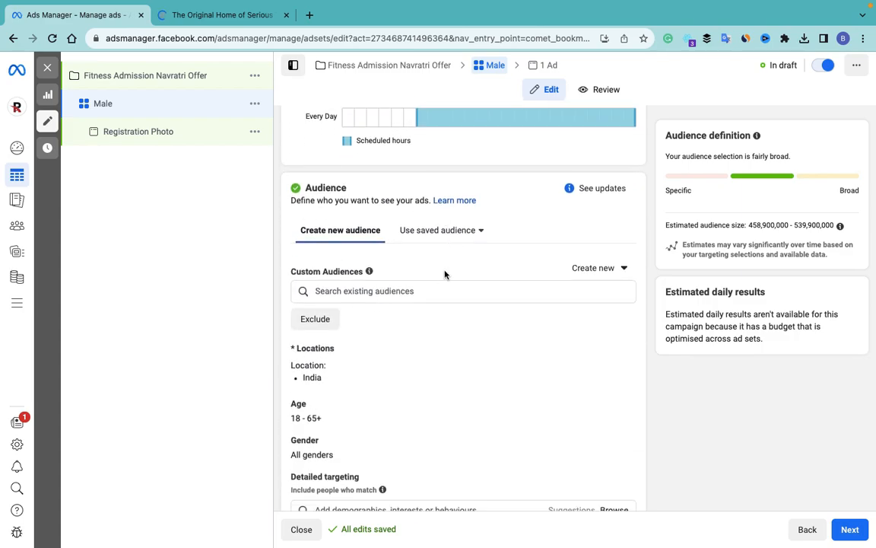
{"action": "scroll", "coordinate": [381, 336], "scroll_direction": "down", "scroll_amount": 2}
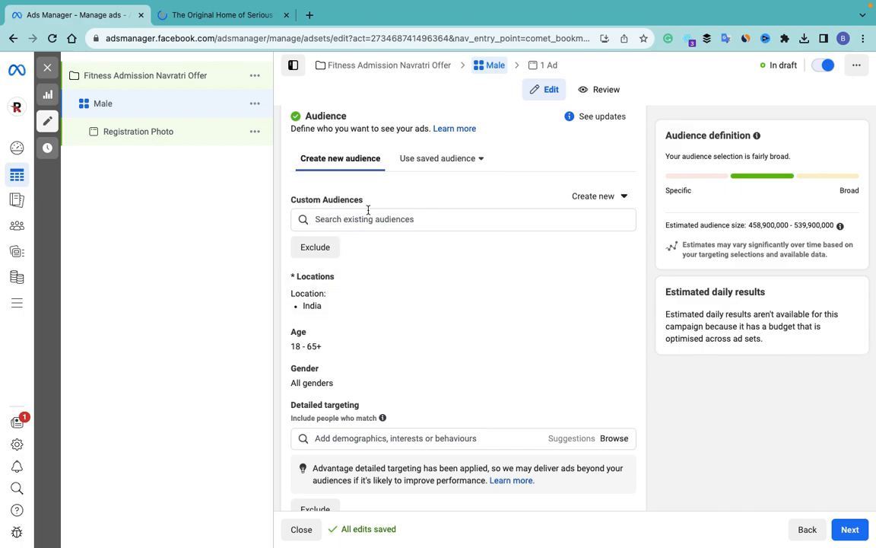
{"action": "left_click", "coordinate": [597, 196]}
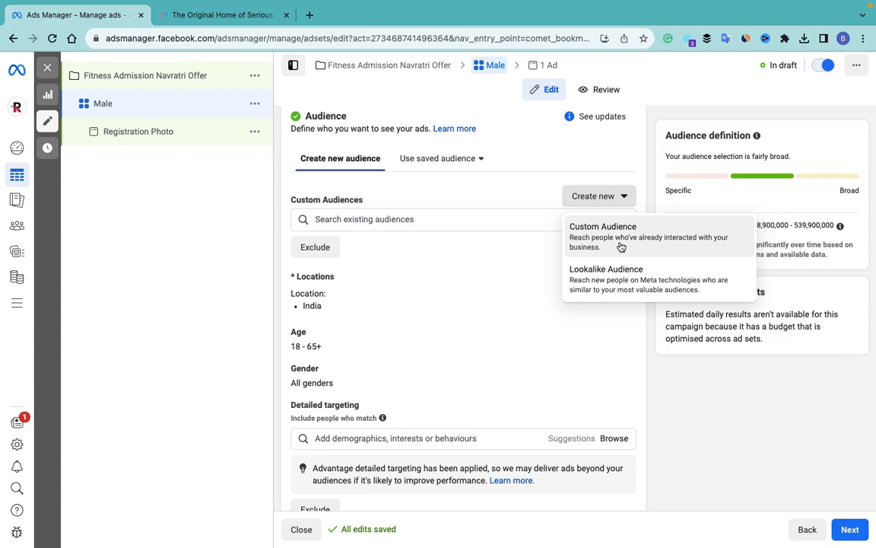
{"action": "left_click", "coordinate": [457, 220]}
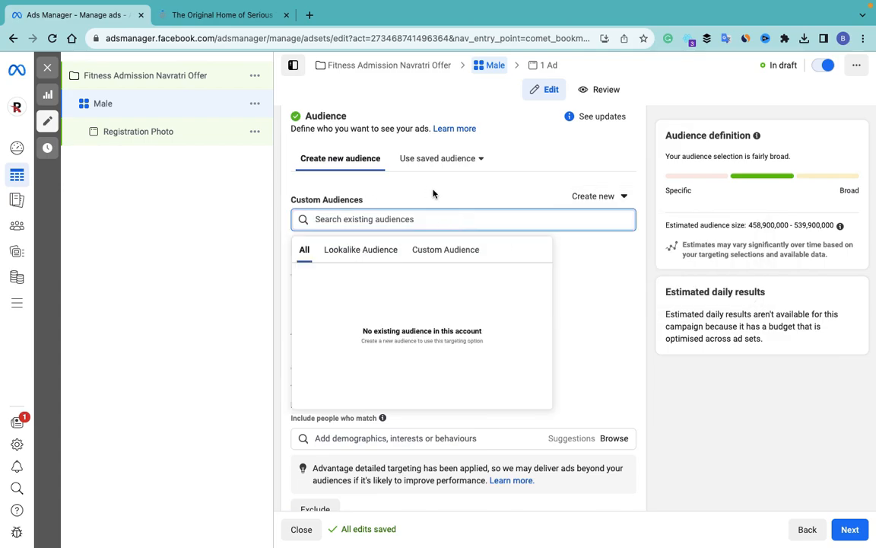
{"action": "left_click", "coordinate": [433, 193]}
{"action": "left_click", "coordinate": [482, 161]}
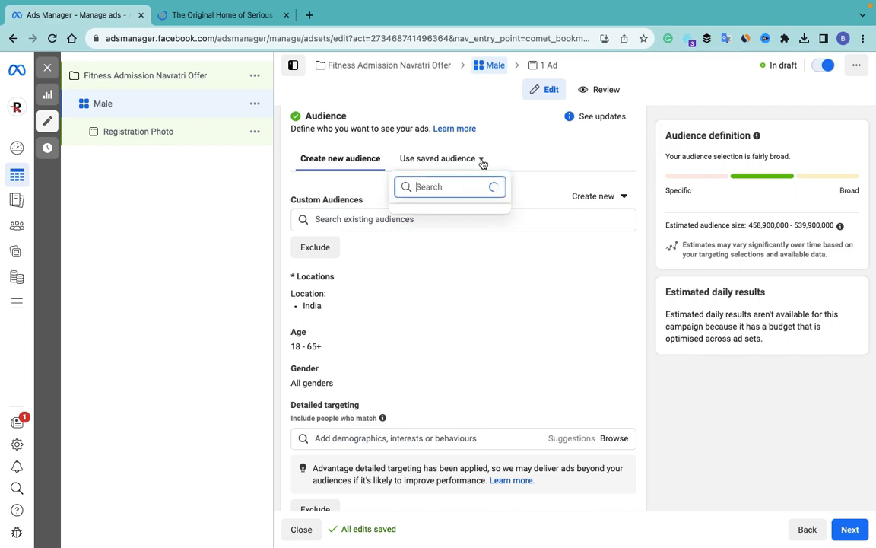
{"action": "left_click", "coordinate": [530, 184]}
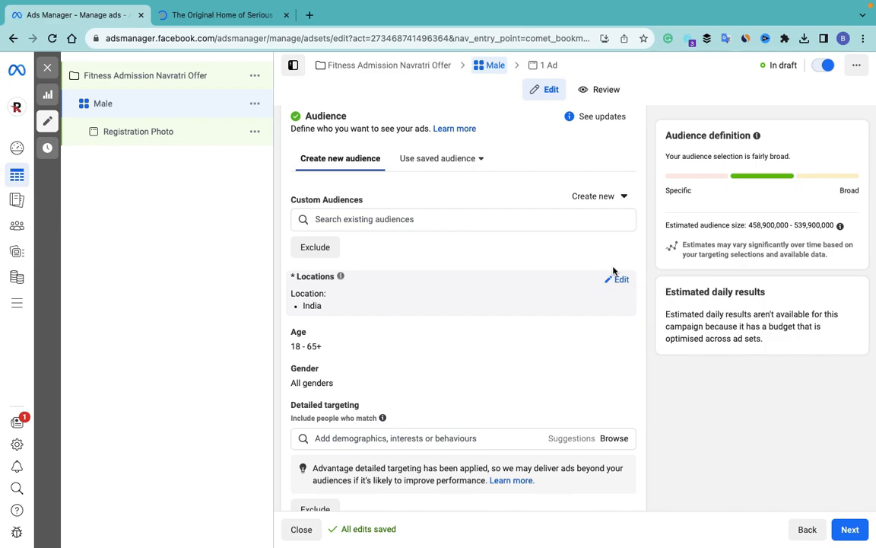
Step: Replace India with Delhi as the ad set's target location
{"action": "left_click", "coordinate": [620, 281]}
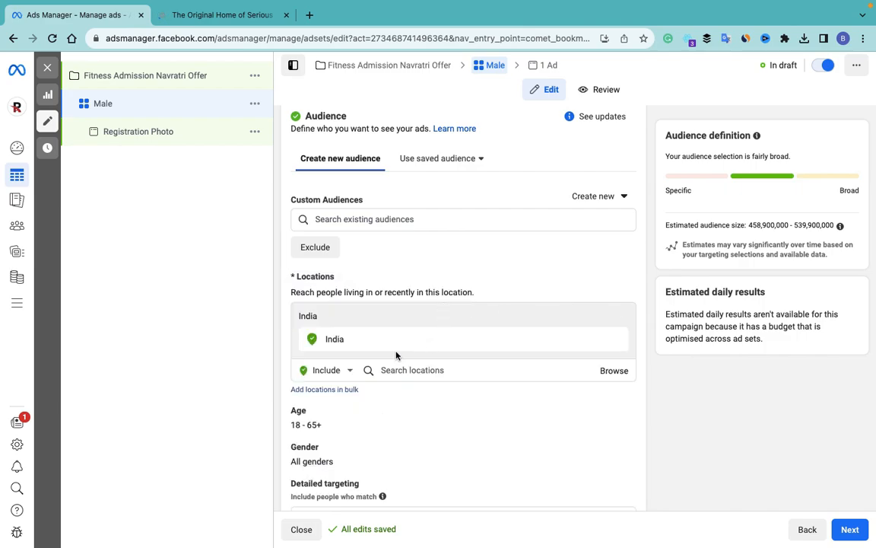
{"action": "scroll", "coordinate": [395, 355], "scroll_direction": "down", "scroll_amount": 3}
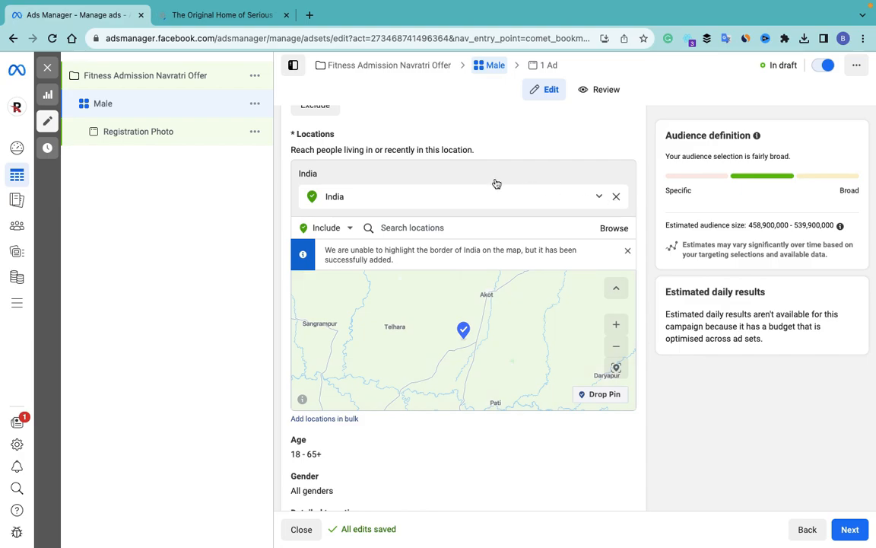
{"action": "left_click", "coordinate": [413, 213]}
{"action": "type", "text": "Delhi"}
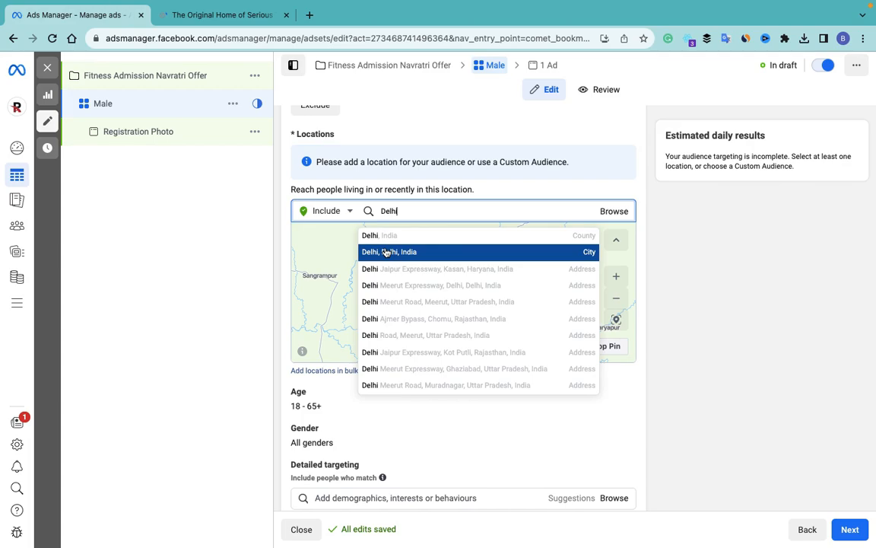
{"action": "left_click", "coordinate": [385, 237]}
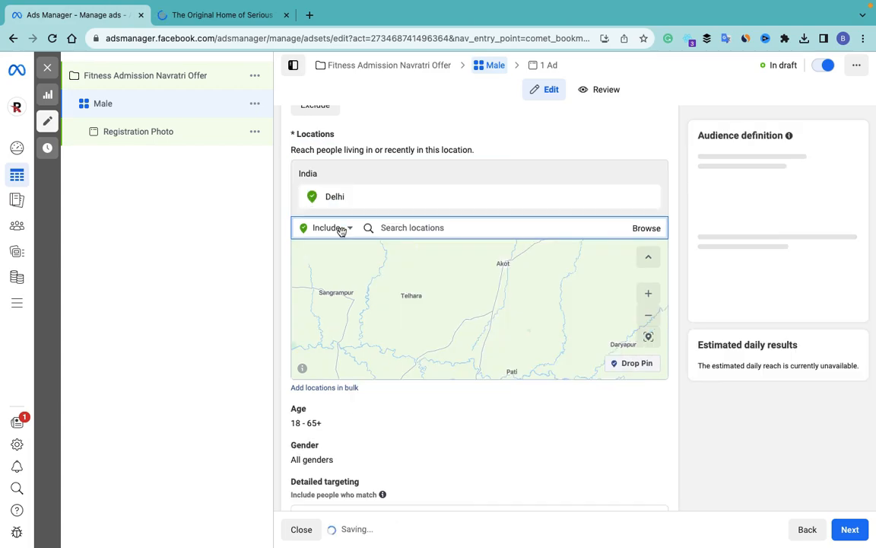
{"action": "scroll", "coordinate": [379, 394], "scroll_direction": "down", "scroll_amount": 2}
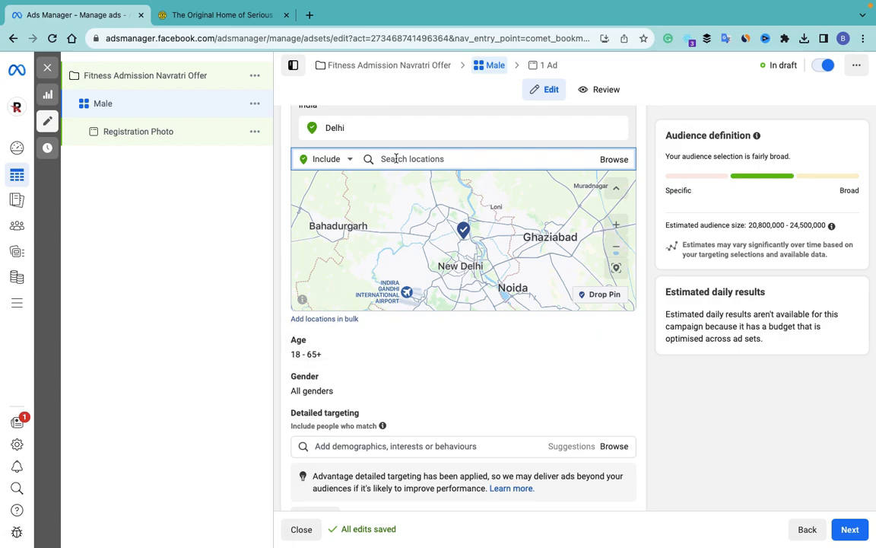
Step: Exclude the Gurgaon Faridabad Road, Gurugram (+16 km) area from the locations
{"action": "left_click", "coordinate": [352, 161]}
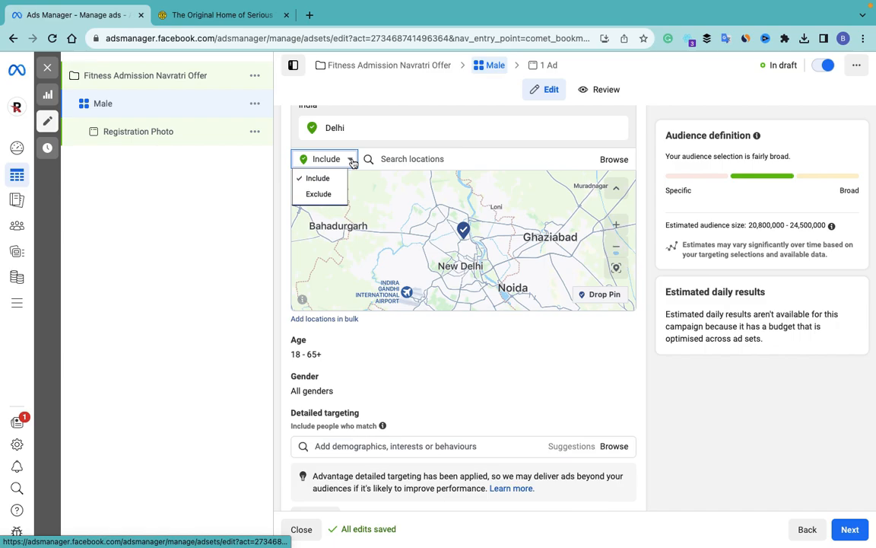
{"action": "left_click", "coordinate": [320, 196]}
{"action": "left_click", "coordinate": [401, 158]}
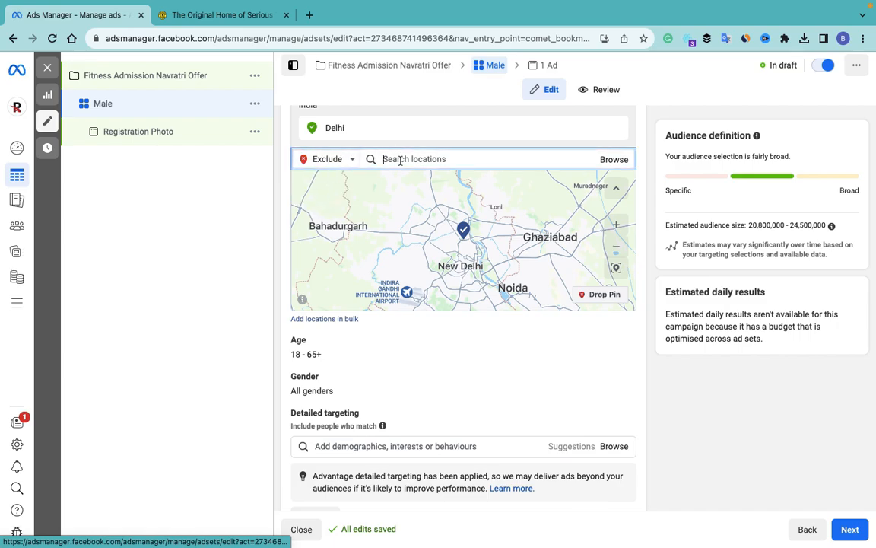
{"action": "type", "text": "Gurgaon"}
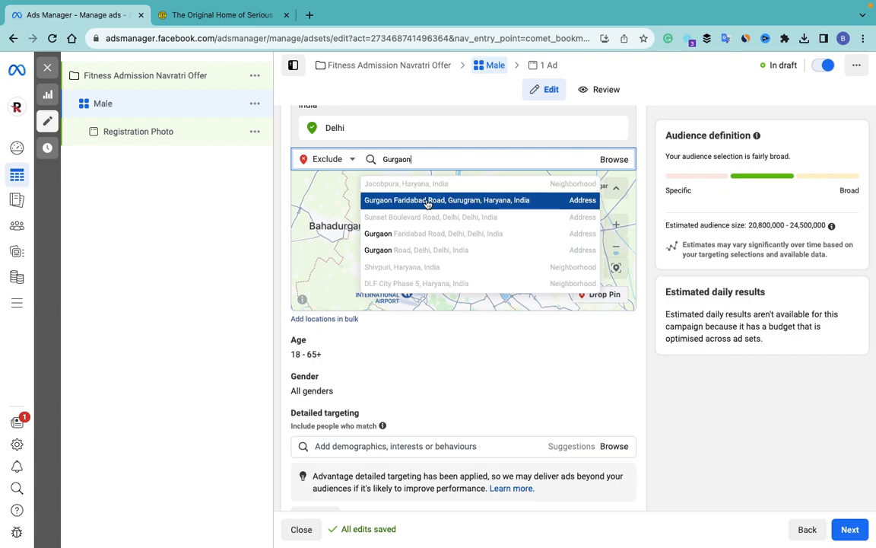
{"action": "left_click", "coordinate": [428, 203]}
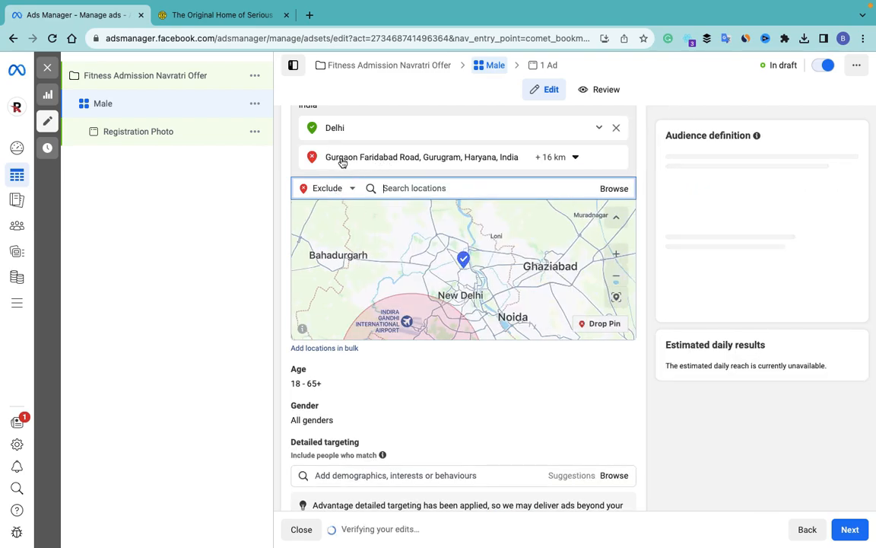
{"action": "scroll", "coordinate": [391, 365], "scroll_direction": "down", "scroll_amount": 4}
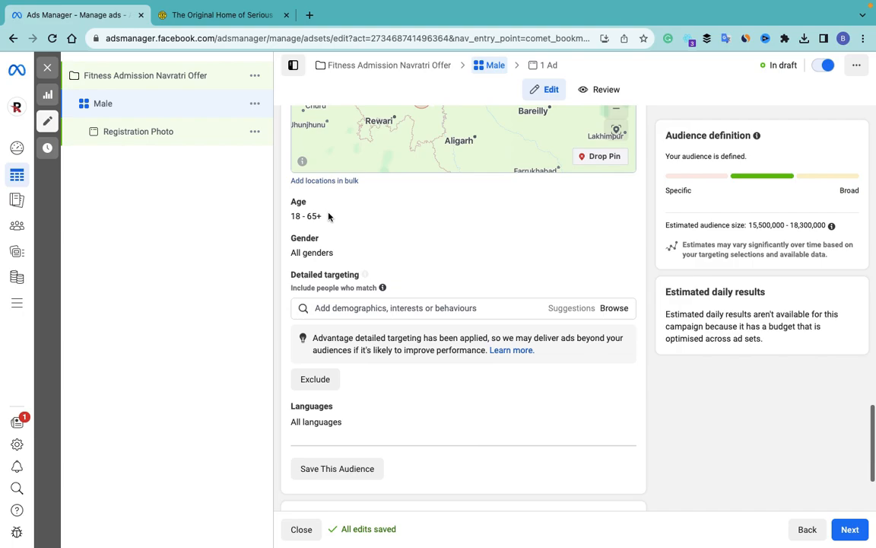
Step: Set the audience age range to 18–40
{"action": "left_click", "coordinate": [621, 204]}
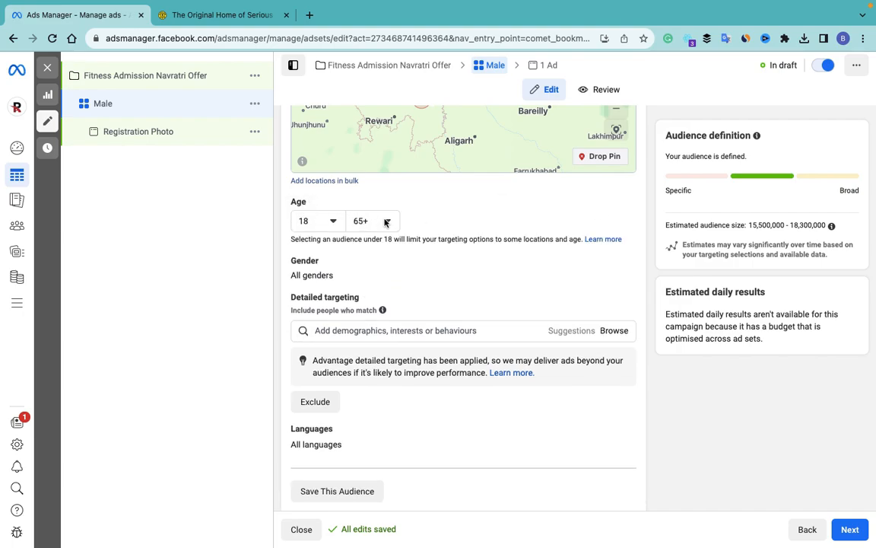
{"action": "left_click", "coordinate": [389, 221]}
{"action": "scroll", "coordinate": [384, 354], "scroll_direction": "up", "scroll_amount": 5}
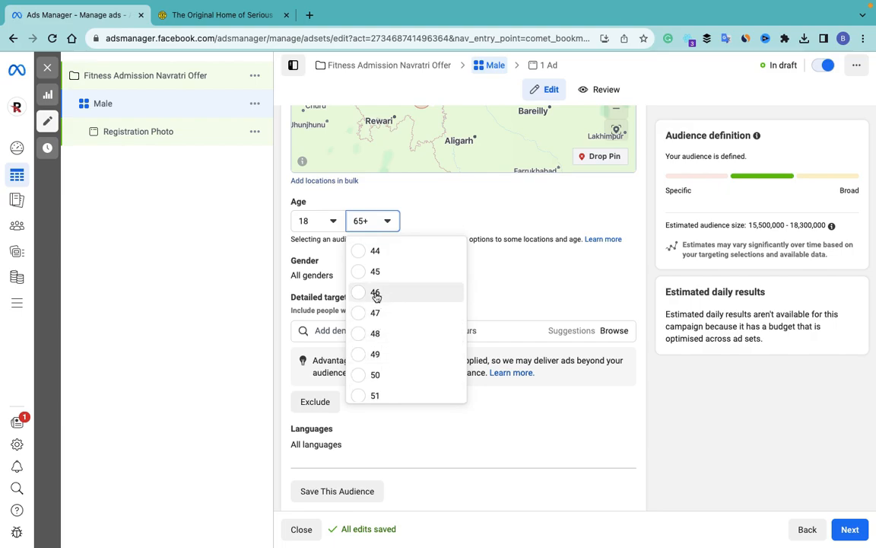
{"action": "scroll", "coordinate": [361, 277], "scroll_direction": "up", "scroll_amount": 1}
{"action": "scroll", "coordinate": [361, 277], "scroll_direction": "up", "scroll_amount": 3}
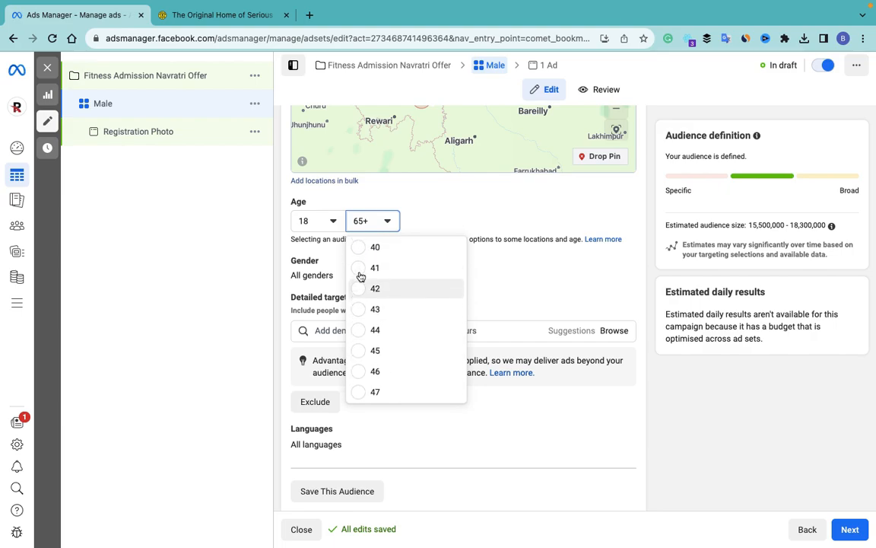
{"action": "left_click", "coordinate": [375, 255]}
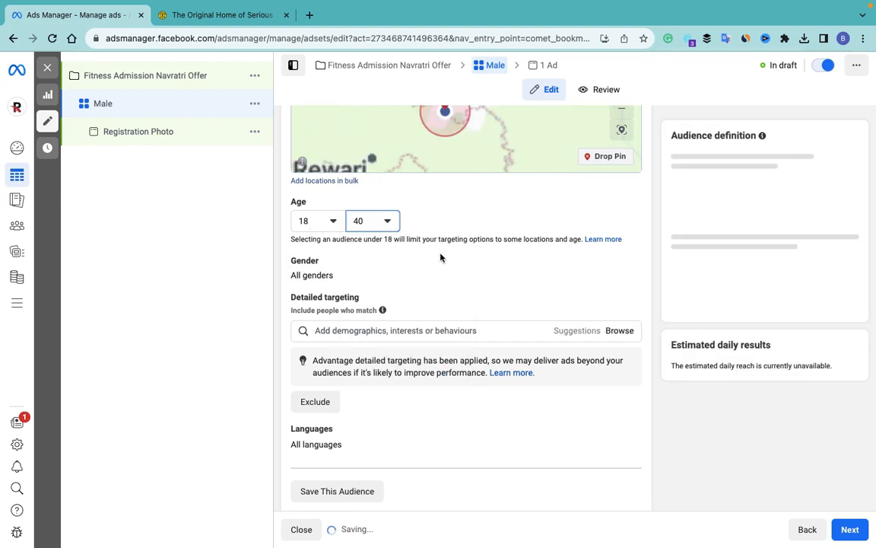
{"action": "scroll", "coordinate": [396, 235], "scroll_direction": "down", "scroll_amount": 2}
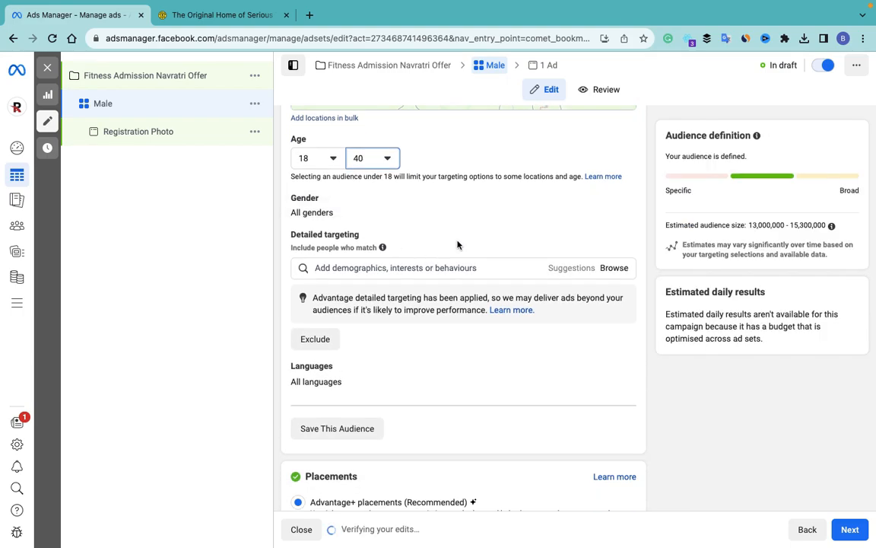
Step: Change the gender targeting to men only
{"action": "left_click", "coordinate": [621, 199]}
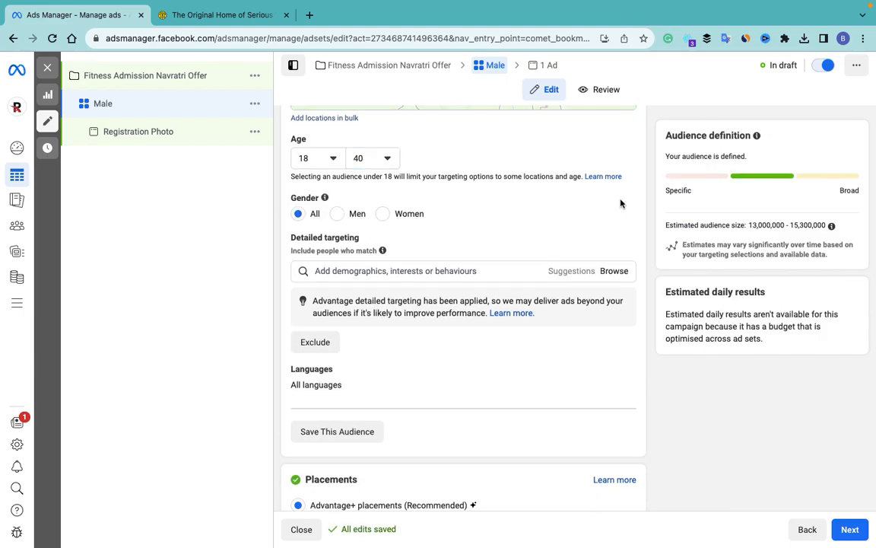
{"action": "left_click", "coordinate": [340, 215]}
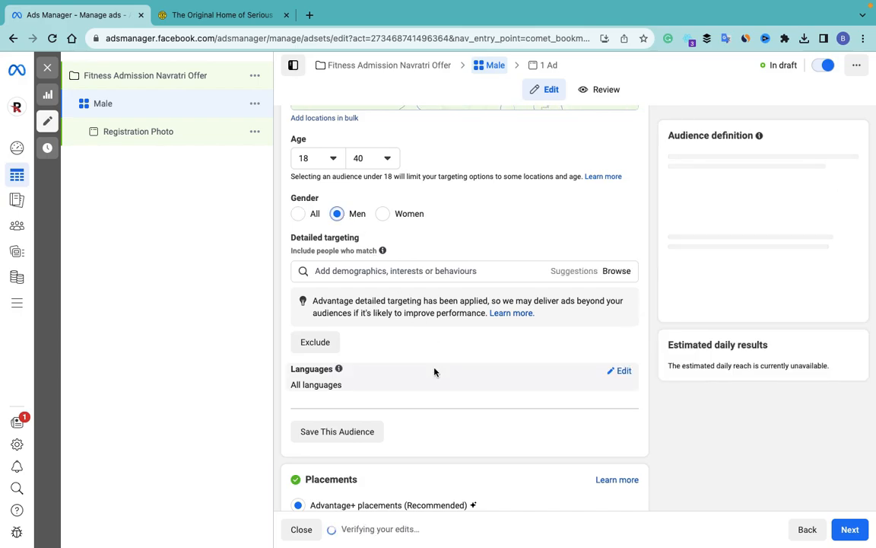
{"action": "scroll", "coordinate": [434, 372], "scroll_direction": "down", "scroll_amount": 2}
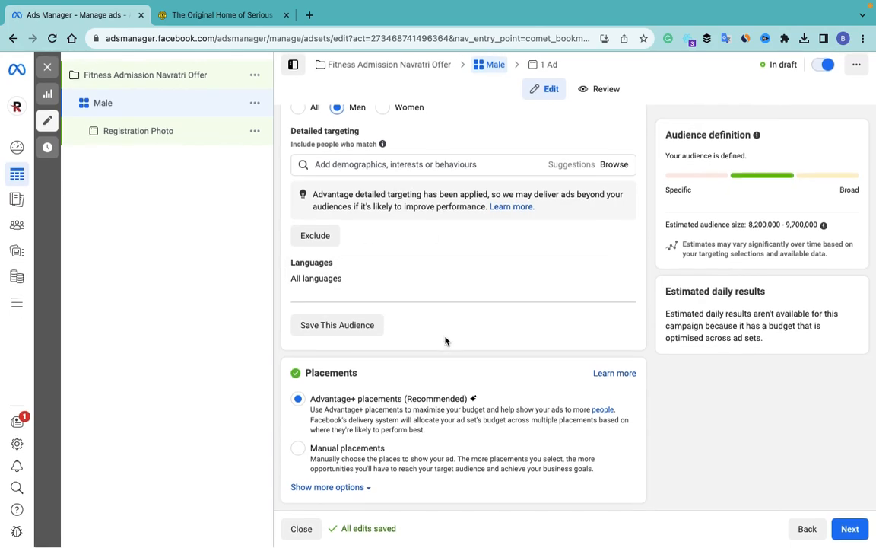
Step: Switch to manual placements and remove Messenger from the ad platforms
{"action": "left_click", "coordinate": [352, 487]}
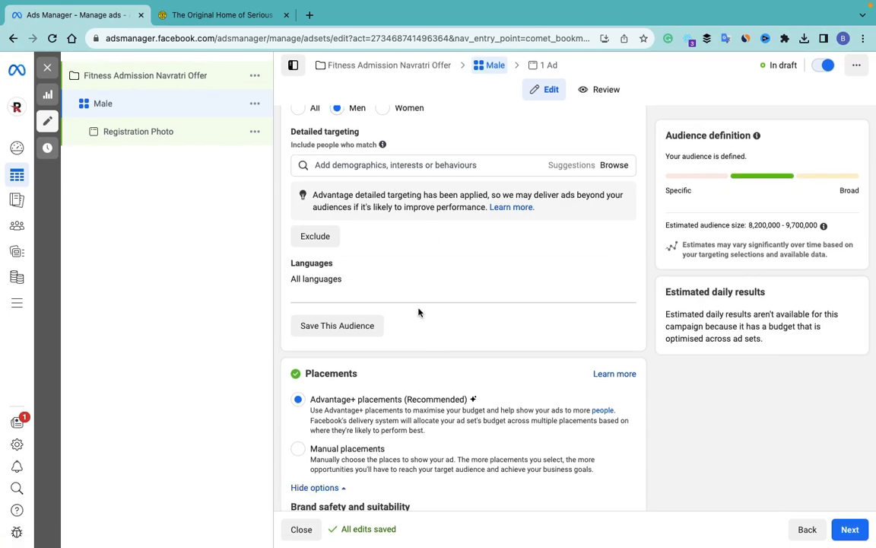
{"action": "scroll", "coordinate": [419, 309], "scroll_direction": "down", "scroll_amount": 2}
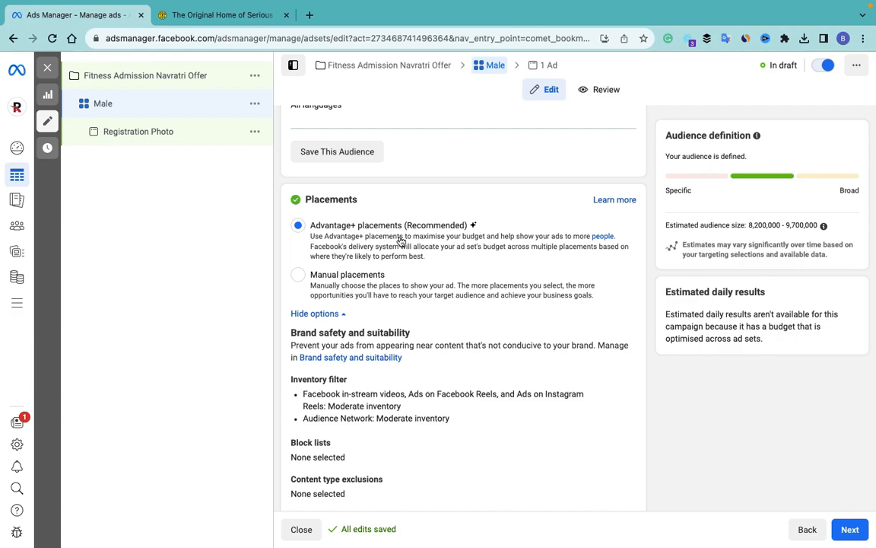
{"action": "left_click", "coordinate": [298, 274]}
{"action": "scroll", "coordinate": [429, 262], "scroll_direction": "down", "scroll_amount": 3}
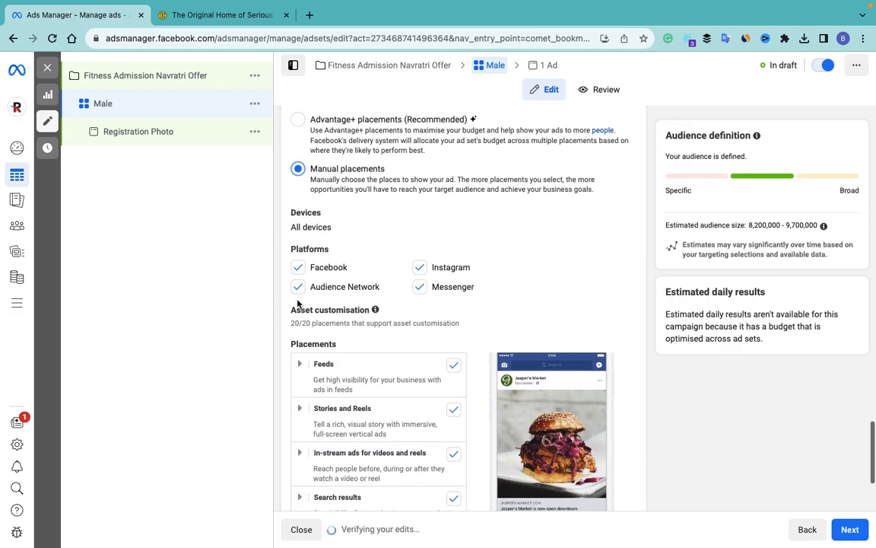
{"action": "left_click", "coordinate": [421, 284]}
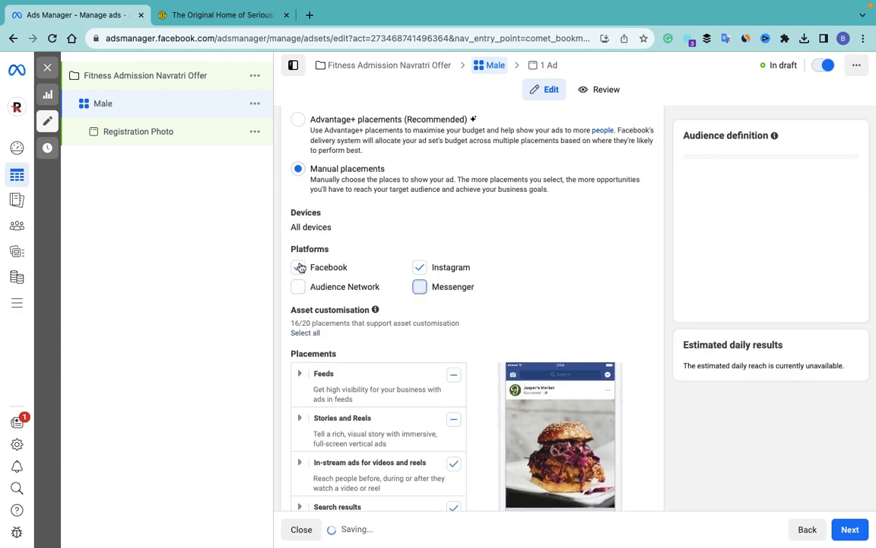
{"action": "scroll", "coordinate": [447, 280], "scroll_direction": "down", "scroll_amount": 3}
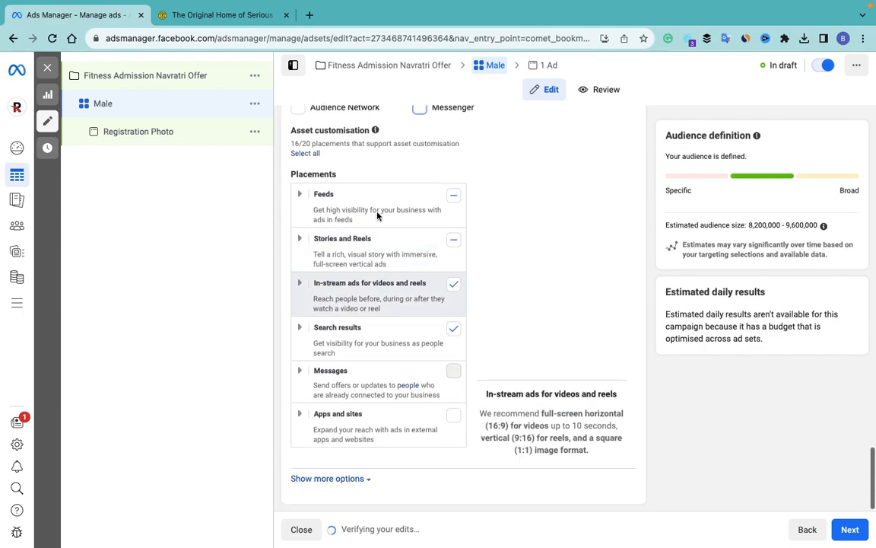
Step: Leave Stories and Reels placements excluded and show the additional placement options
{"action": "left_click", "coordinate": [455, 242]}
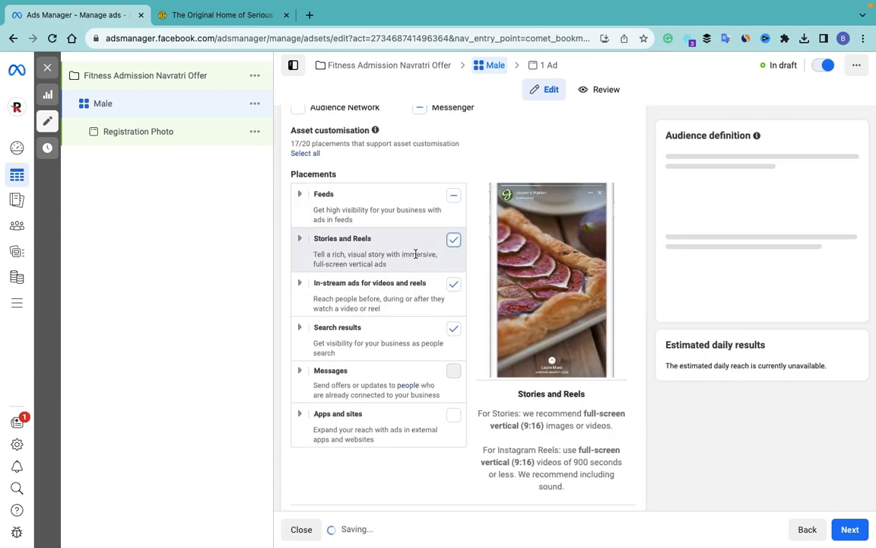
{"action": "left_click", "coordinate": [453, 242]}
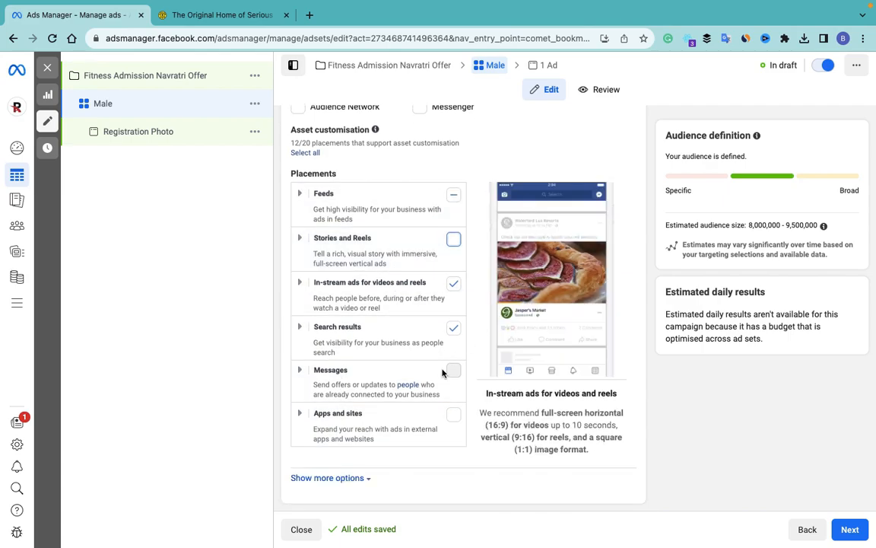
{"action": "scroll", "coordinate": [351, 476], "scroll_direction": "down", "scroll_amount": 1}
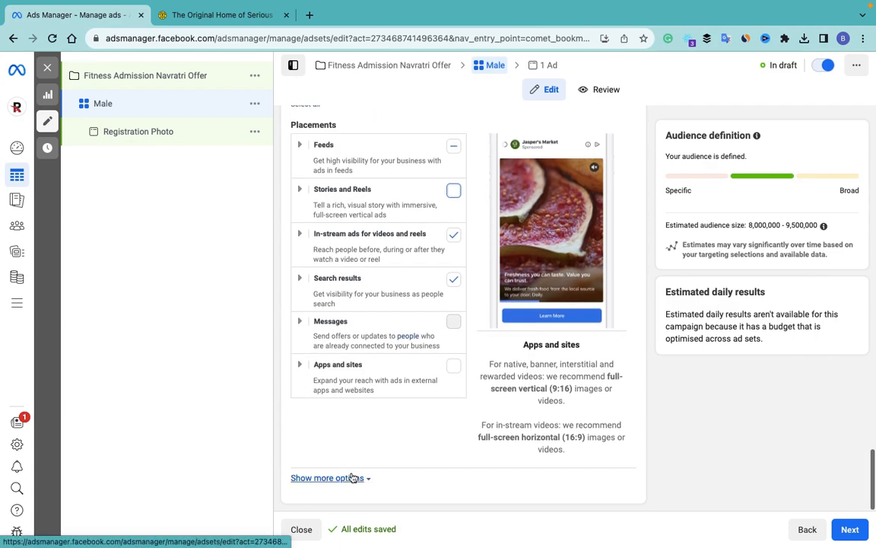
{"action": "left_click", "coordinate": [359, 485]}
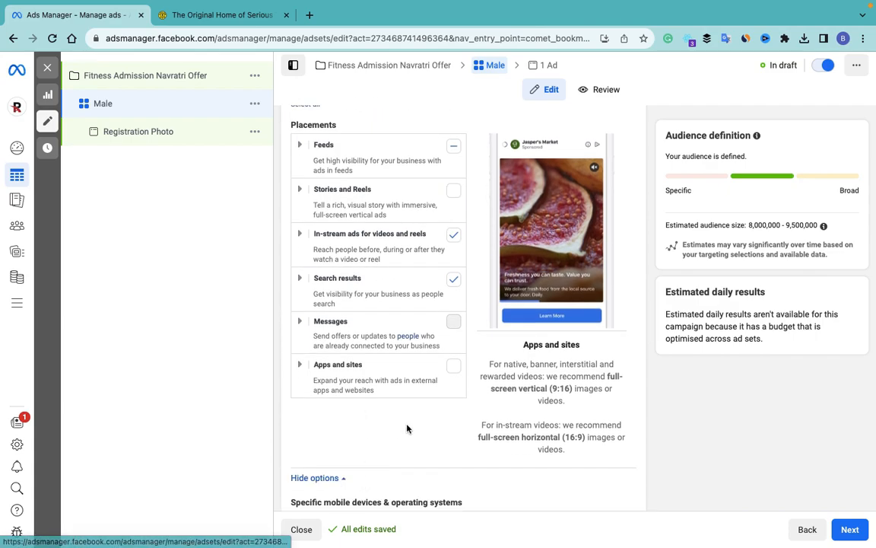
Step: Limit mobile device targeting to Android devices only
{"action": "scroll", "coordinate": [407, 426], "scroll_direction": "down", "scroll_amount": 4}
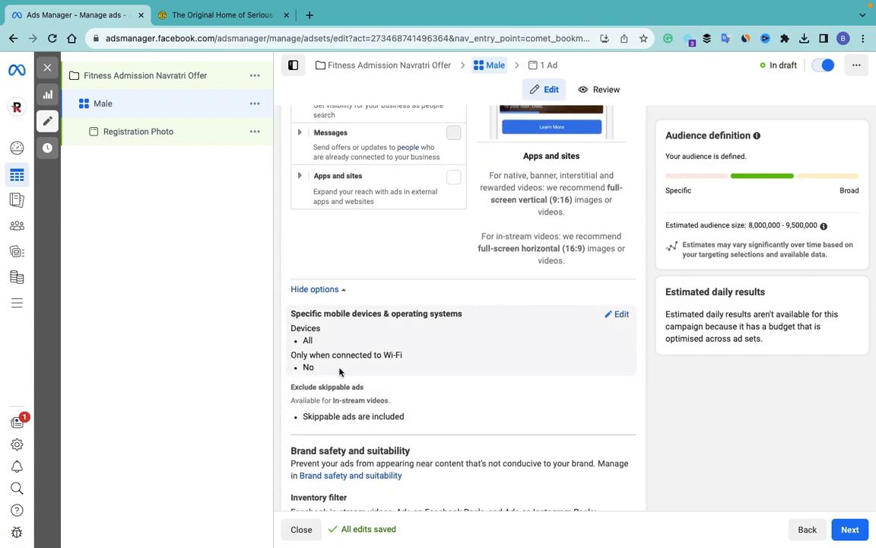
{"action": "left_click", "coordinate": [619, 322]}
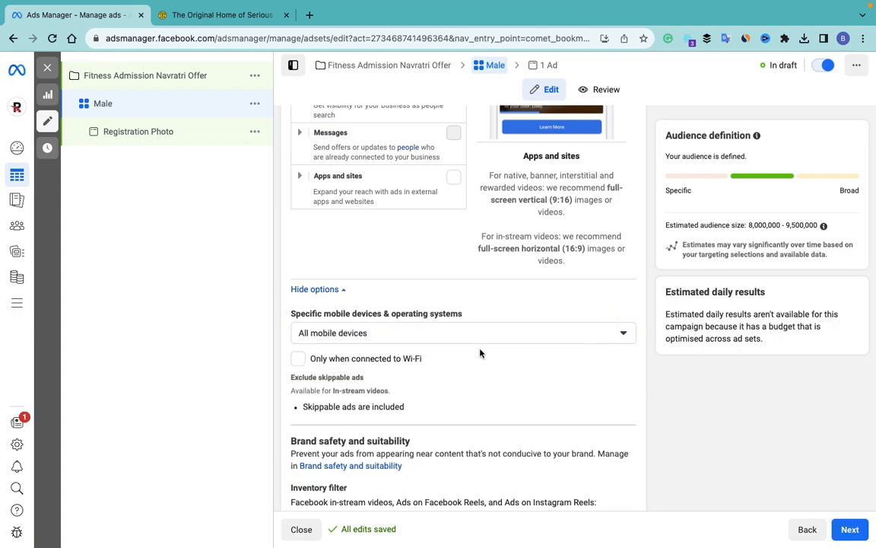
{"action": "scroll", "coordinate": [480, 353], "scroll_direction": "down", "scroll_amount": 2}
{"action": "left_click", "coordinate": [369, 237]}
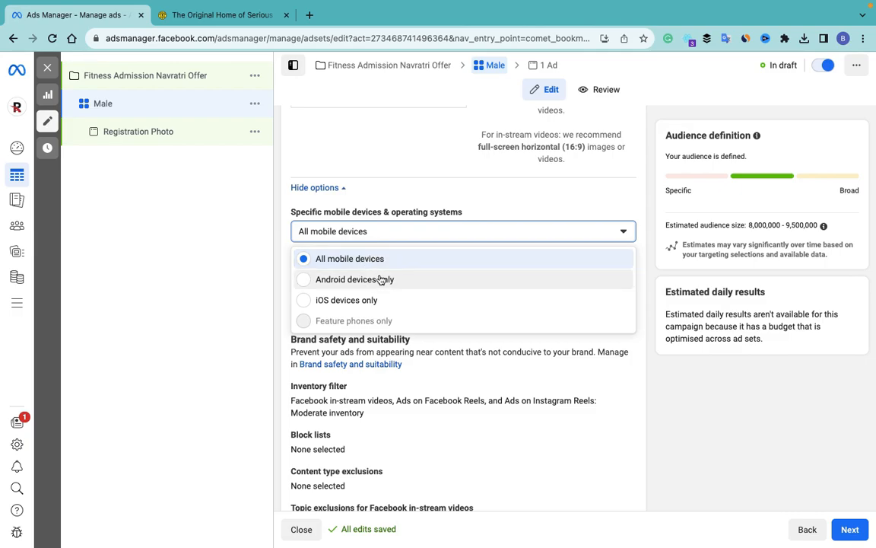
{"action": "left_click", "coordinate": [409, 279]}
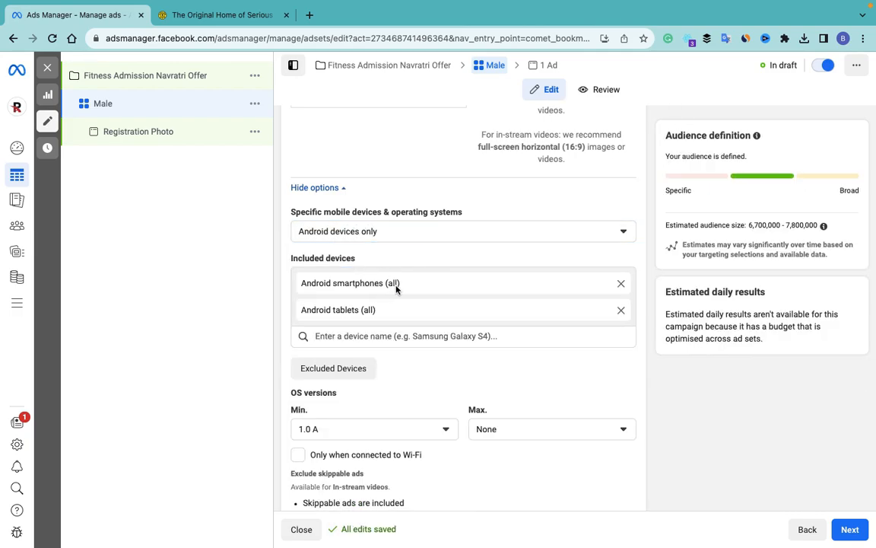
Step: Try device searches for Samsung and Vivo, then clear them to keep all Android smartphones and tablets
{"action": "left_click", "coordinate": [381, 336]}
{"action": "type", "text": "samsun"}
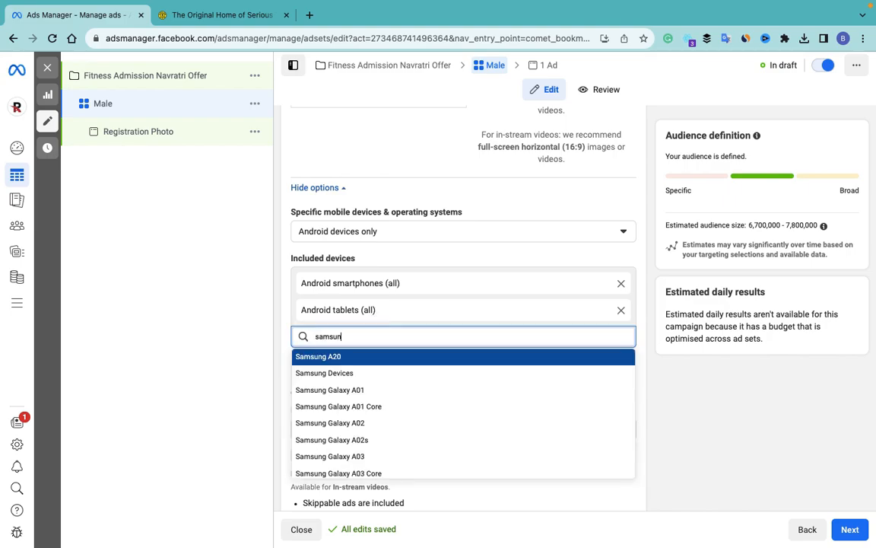
{"action": "type", "text": "g"}
{"action": "scroll", "coordinate": [414, 426], "scroll_direction": "down", "scroll_amount": 2}
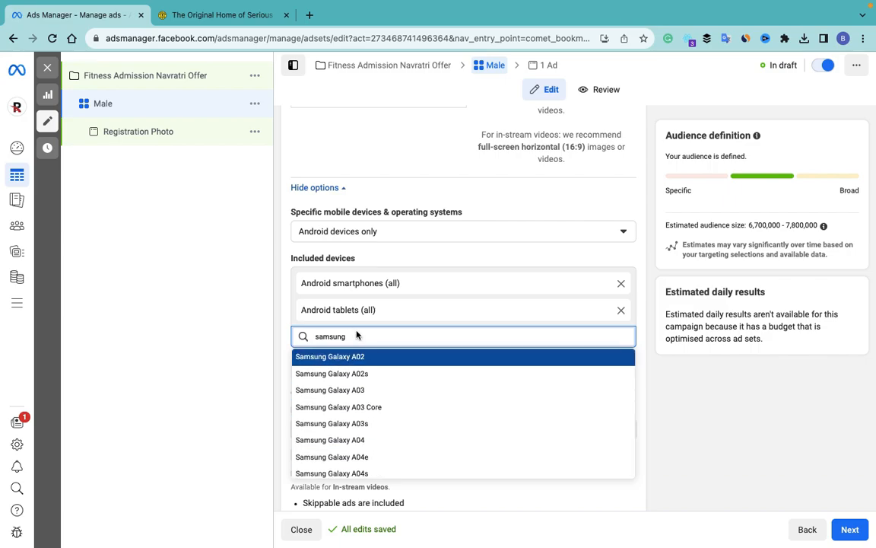
{"action": "key", "text": "BackSpace"}
{"action": "key", "text": "BackSpace"}
{"action": "key", "text": "BackSpace"}
{"action": "key", "text": "BackSpace"}
{"action": "key", "text": "BackSpace"}
{"action": "key", "text": "BackSpace"}
{"action": "key", "text": "BackSpace"}
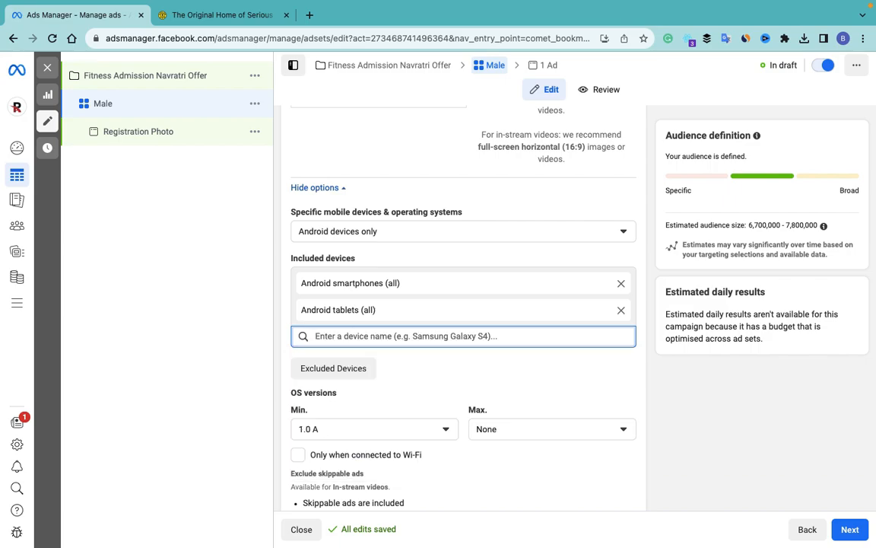
{"action": "type", "text": "vivo"}
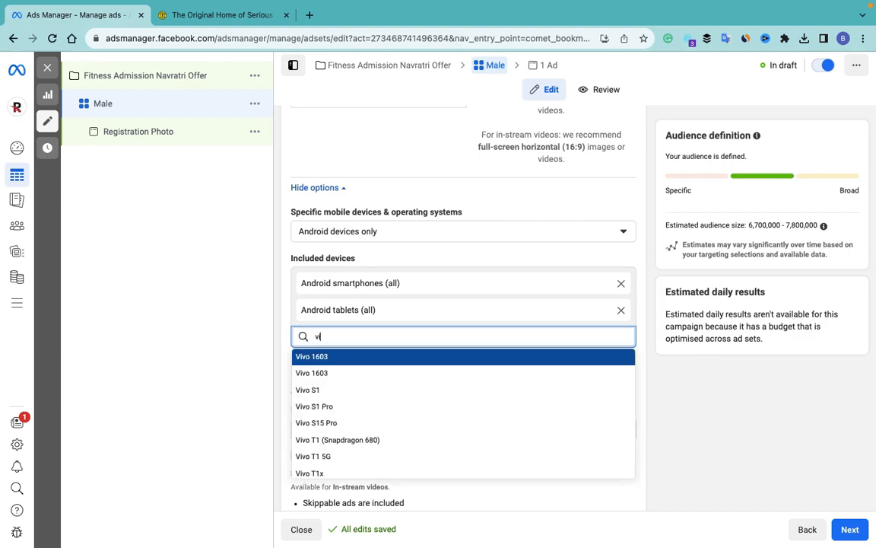
{"action": "key", "text": "BackSpace"}
{"action": "key", "text": "BackSpace"}
{"action": "key", "text": "BackSpace"}
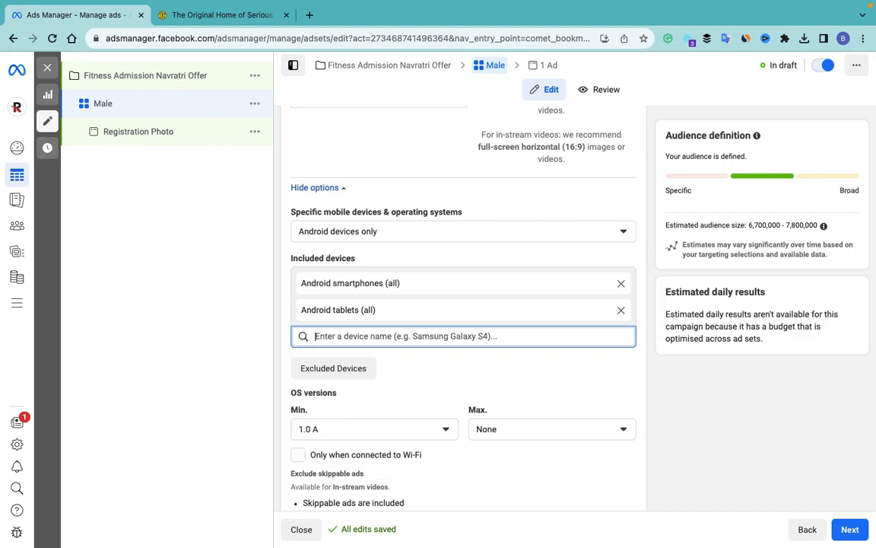
{"action": "scroll", "coordinate": [424, 371], "scroll_direction": "down", "scroll_amount": 1}
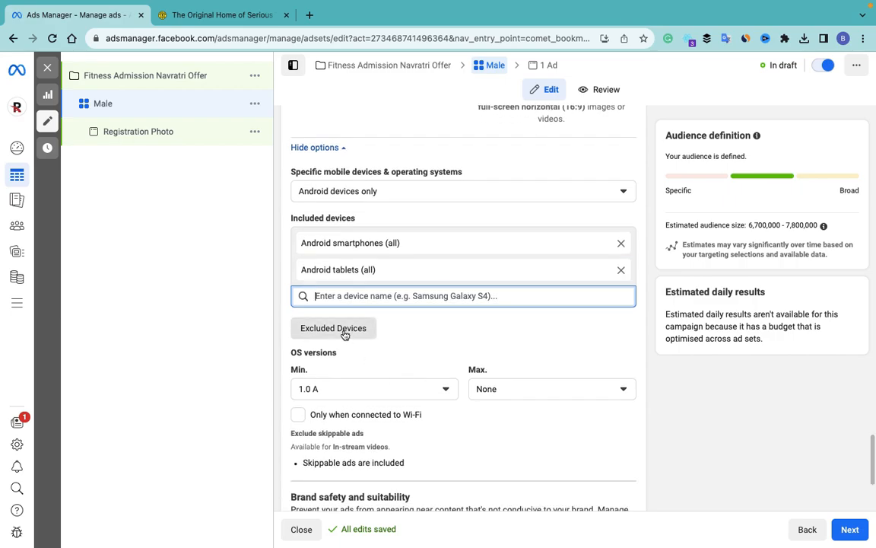
{"action": "scroll", "coordinate": [341, 342], "scroll_direction": "down", "scroll_amount": 5}
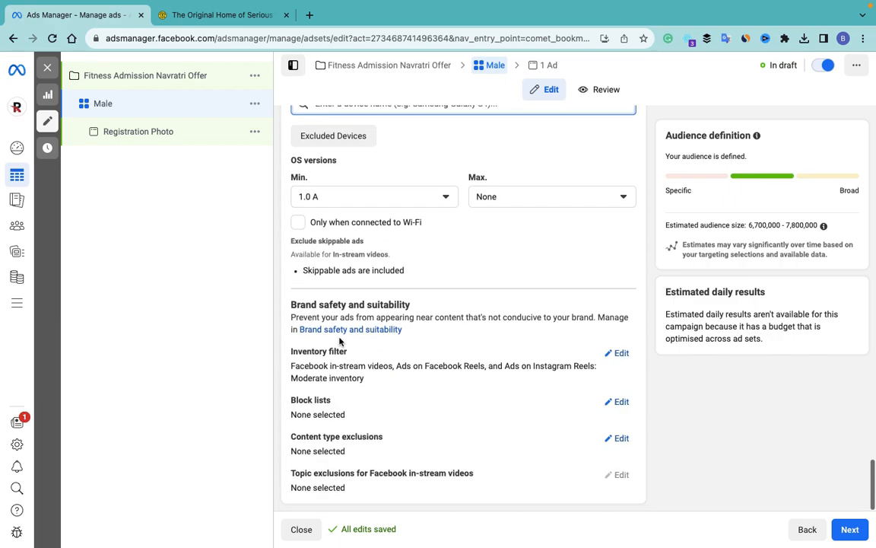
{"action": "left_click", "coordinate": [441, 195]}
Step: Set the minimum Android version to 12.0 S and continue to the ad level
{"action": "scroll", "coordinate": [400, 315], "scroll_direction": "down", "scroll_amount": 5}
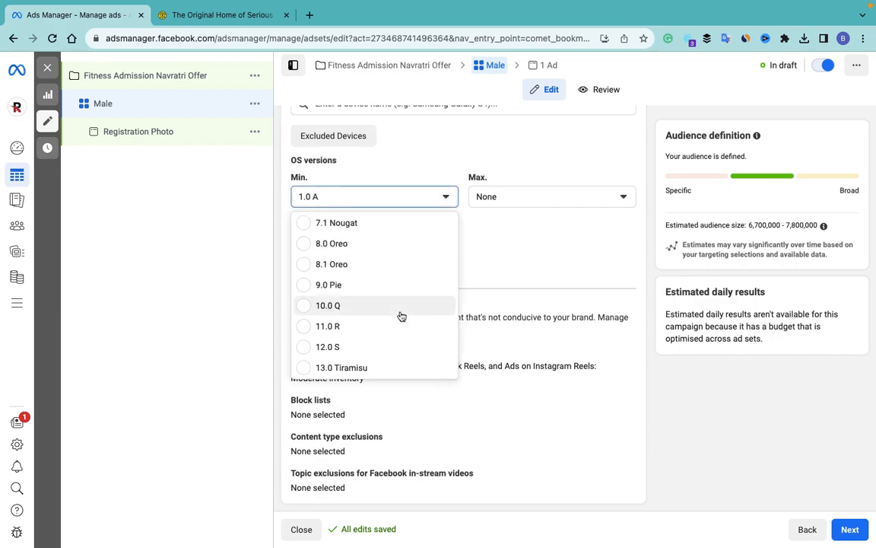
{"action": "left_click", "coordinate": [329, 348]}
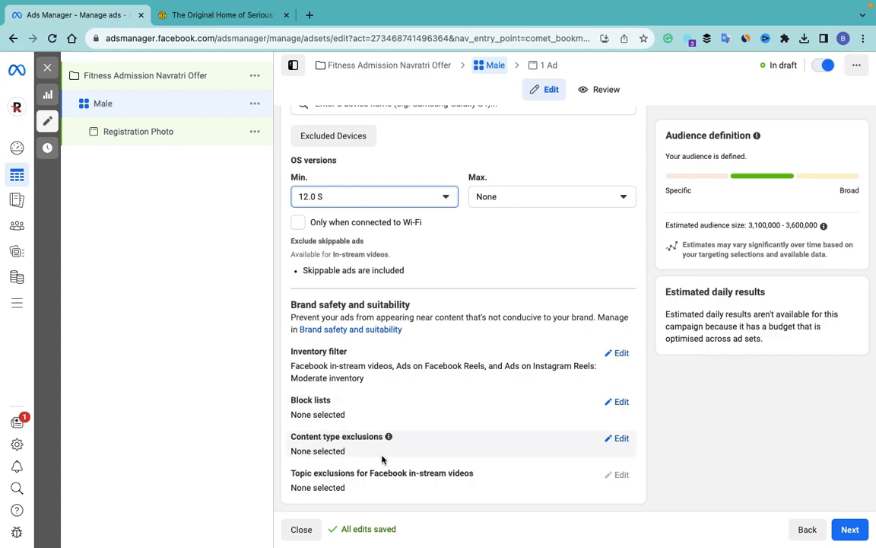
{"action": "left_click", "coordinate": [849, 534]}
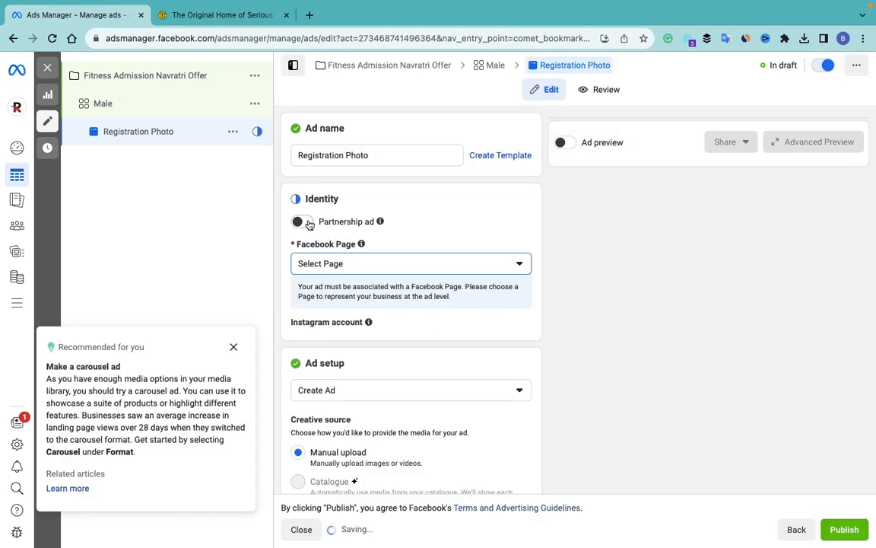
Step: Dismiss the carousel ad recommendation and leave Partnership ad turned off
{"action": "left_click", "coordinate": [233, 348]}
{"action": "mouse_move", "coordinate": [381, 221]}
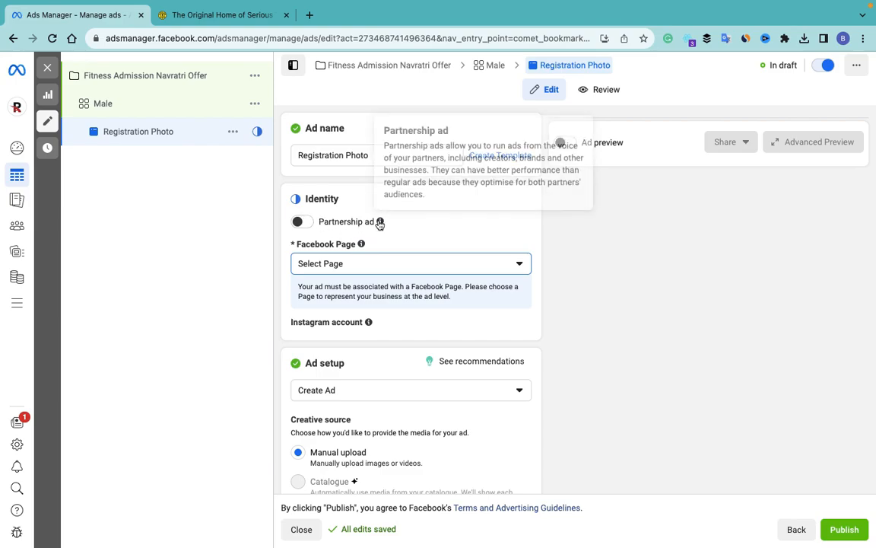
{"action": "left_click", "coordinate": [301, 222]}
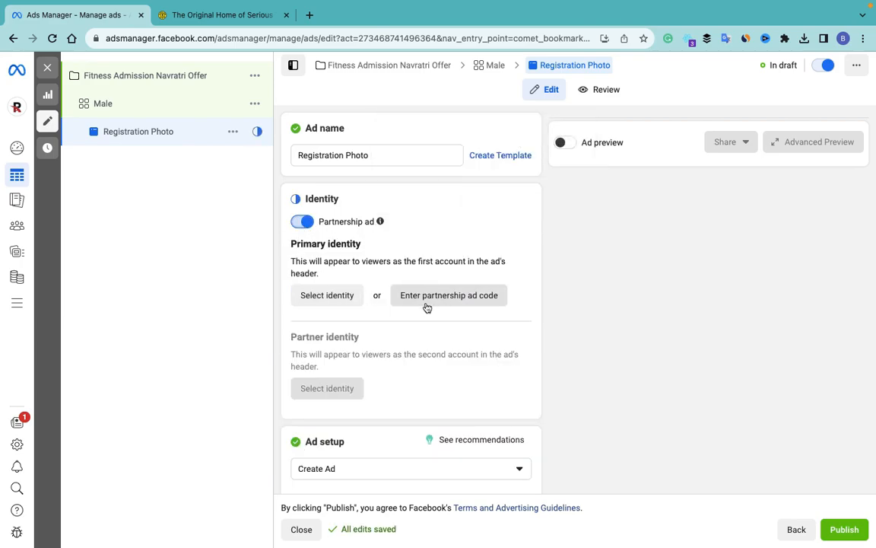
{"action": "left_click", "coordinate": [299, 223]}
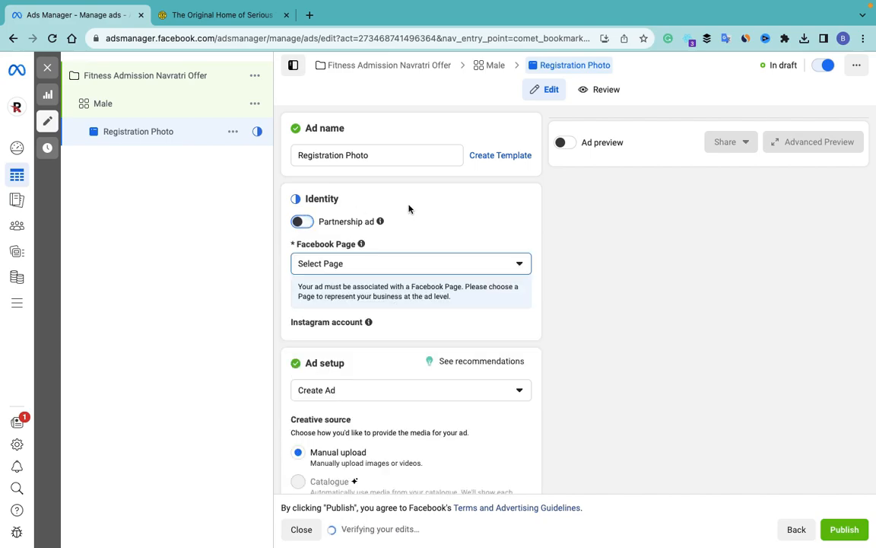
Step: Choose the Fitsology Page from the Personal group, with Instagram account avitaind linked
{"action": "left_click", "coordinate": [387, 263]}
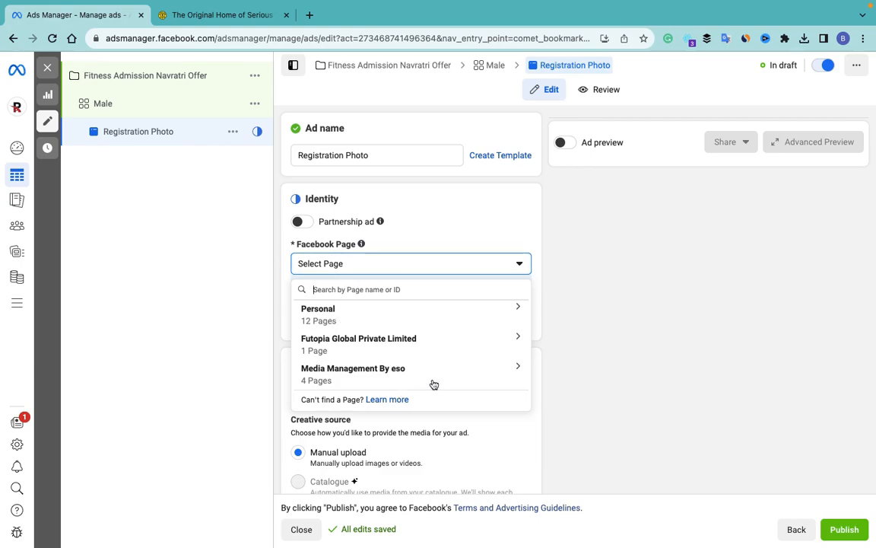
{"action": "left_click", "coordinate": [516, 313]}
{"action": "scroll", "coordinate": [411, 397], "scroll_direction": "down", "scroll_amount": 3}
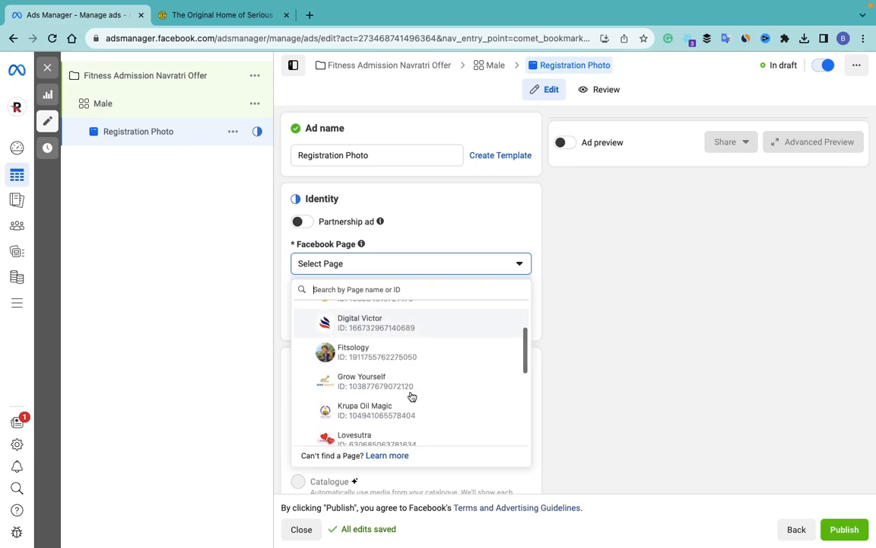
{"action": "left_click", "coordinate": [364, 356]}
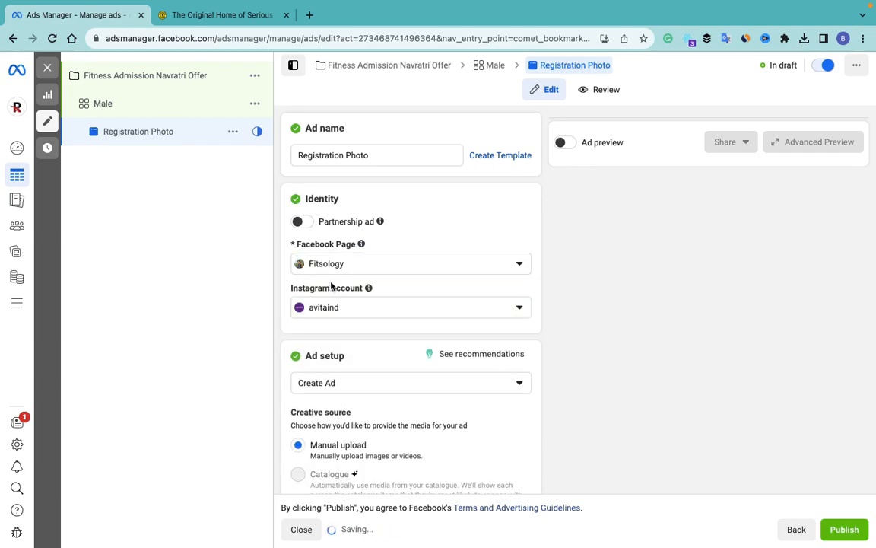
{"action": "left_click", "coordinate": [371, 310]}
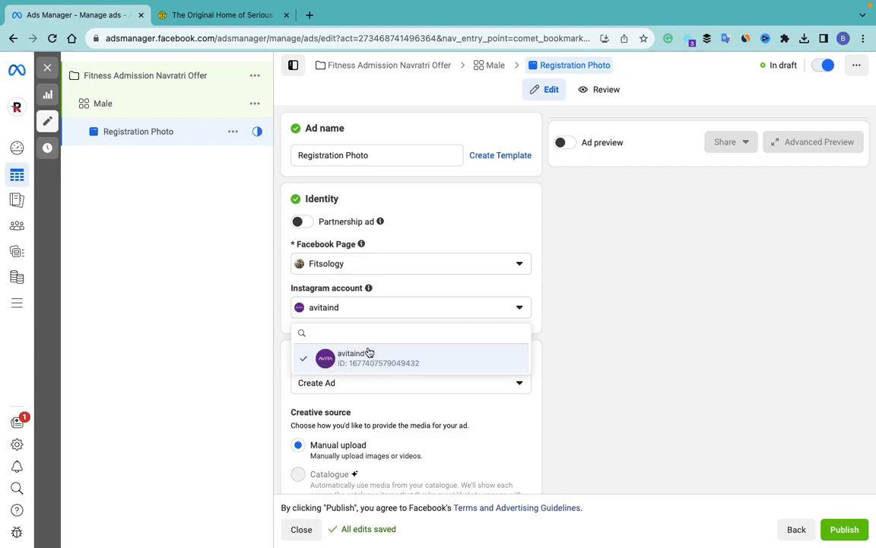
{"action": "left_click", "coordinate": [416, 236]}
Step: Keep the ad setup on Create Ad and start adding an image in Ad creative
{"action": "scroll", "coordinate": [367, 342], "scroll_direction": "down", "scroll_amount": 3}
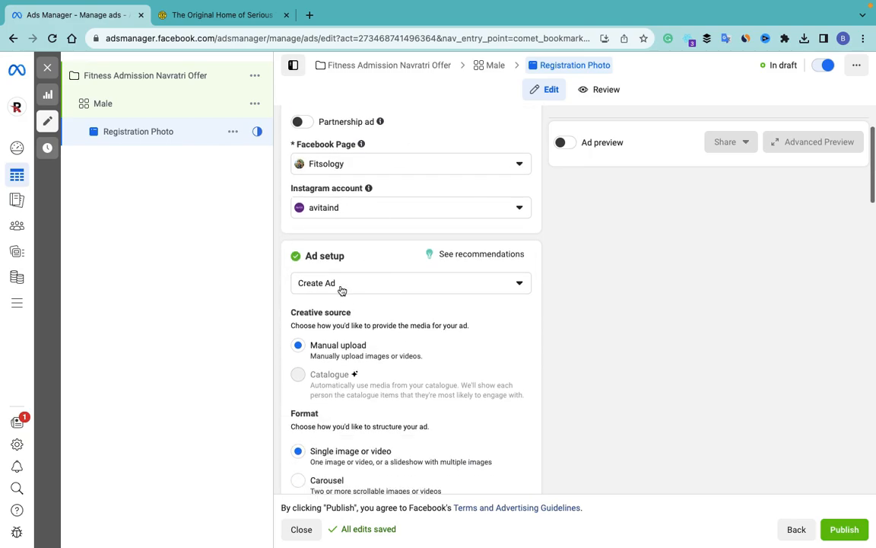
{"action": "left_click", "coordinate": [372, 289]}
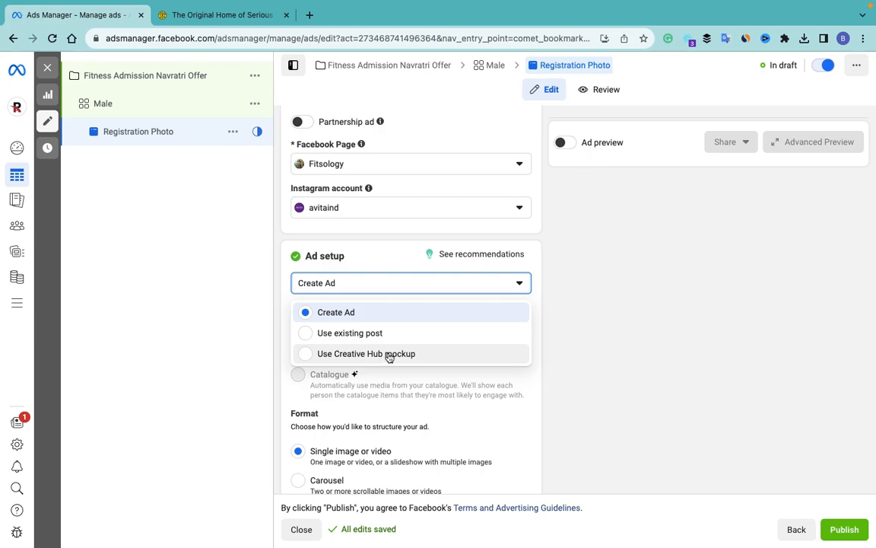
{"action": "left_click", "coordinate": [228, 312]}
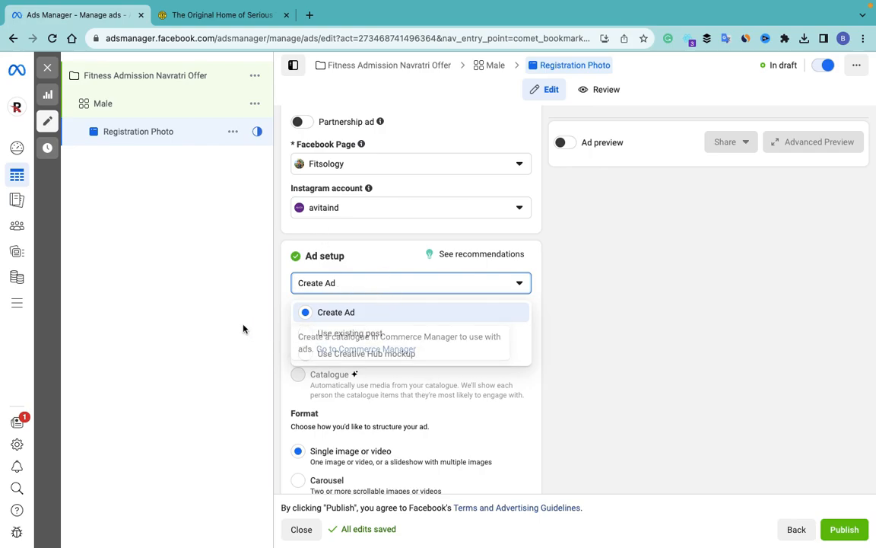
{"action": "scroll", "coordinate": [357, 362], "scroll_direction": "down", "scroll_amount": 2}
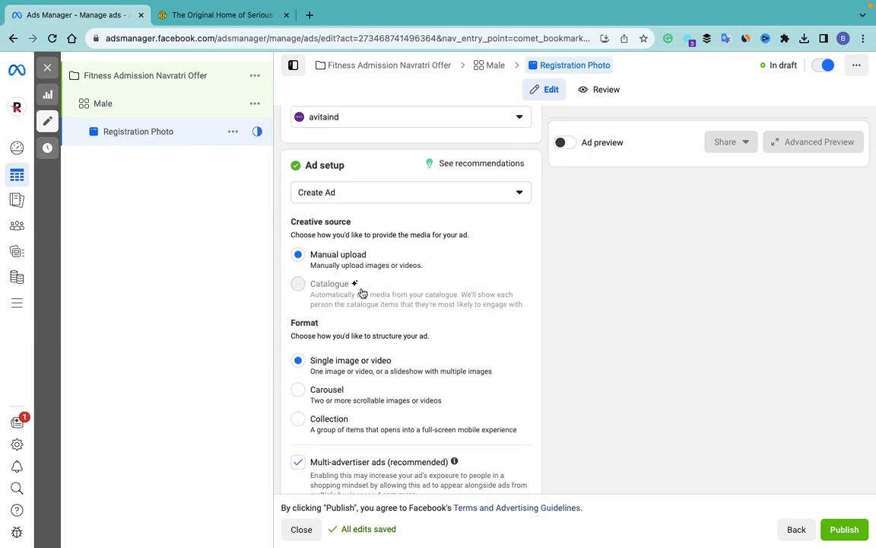
{"action": "scroll", "coordinate": [372, 342], "scroll_direction": "down", "scroll_amount": 1}
{"action": "scroll", "coordinate": [396, 305], "scroll_direction": "down", "scroll_amount": 2}
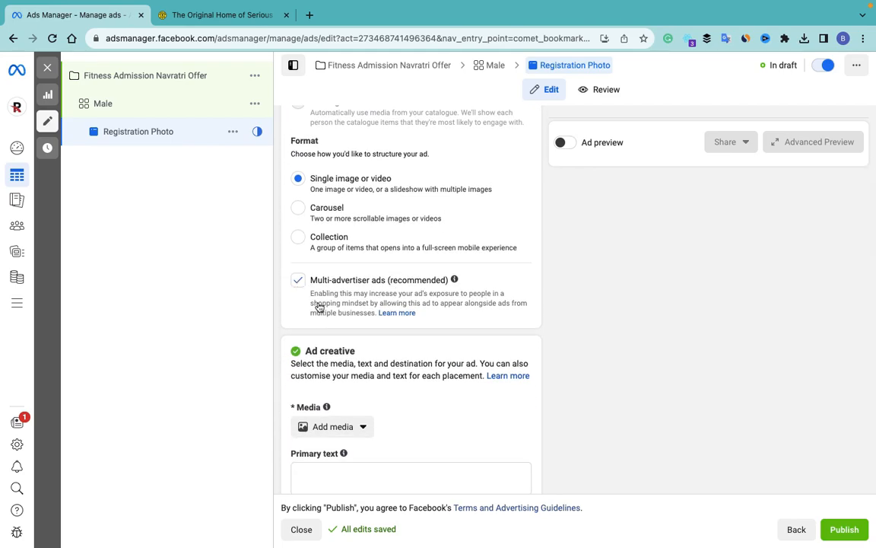
{"action": "scroll", "coordinate": [344, 356], "scroll_direction": "down", "scroll_amount": 3}
{"action": "left_click", "coordinate": [331, 327]}
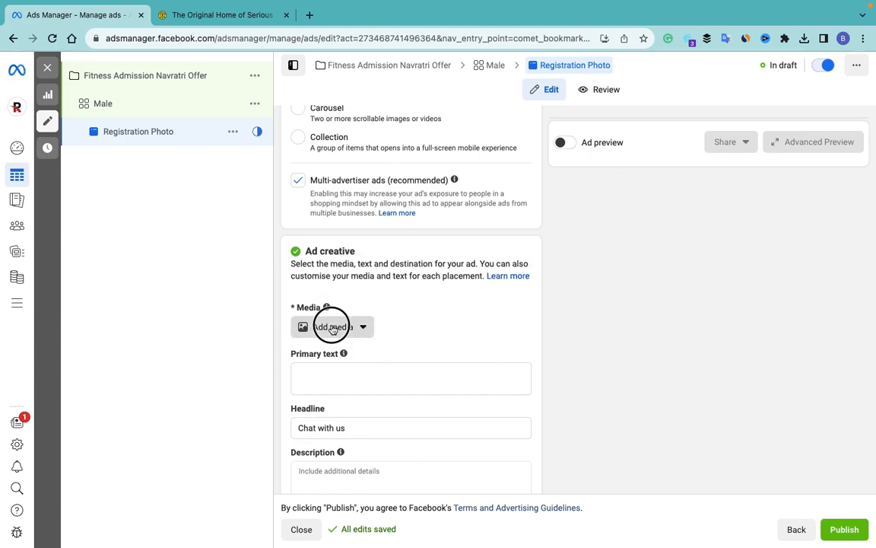
{"action": "left_click", "coordinate": [332, 354]}
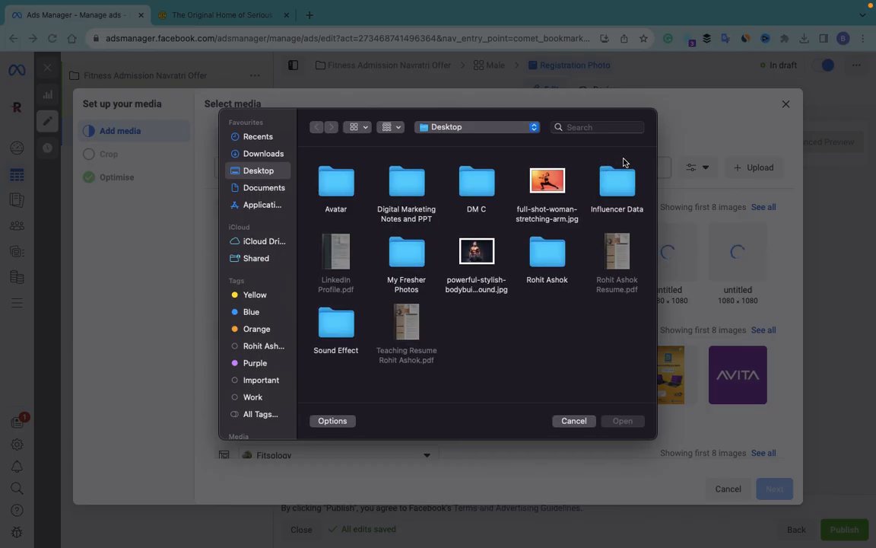
Step: Upload the bodybuilder photo 'powerful-stylish…' (2048 × 1440) from the Desktop and continue to cropping
{"action": "left_click", "coordinate": [476, 254]}
{"action": "left_click", "coordinate": [631, 422]}
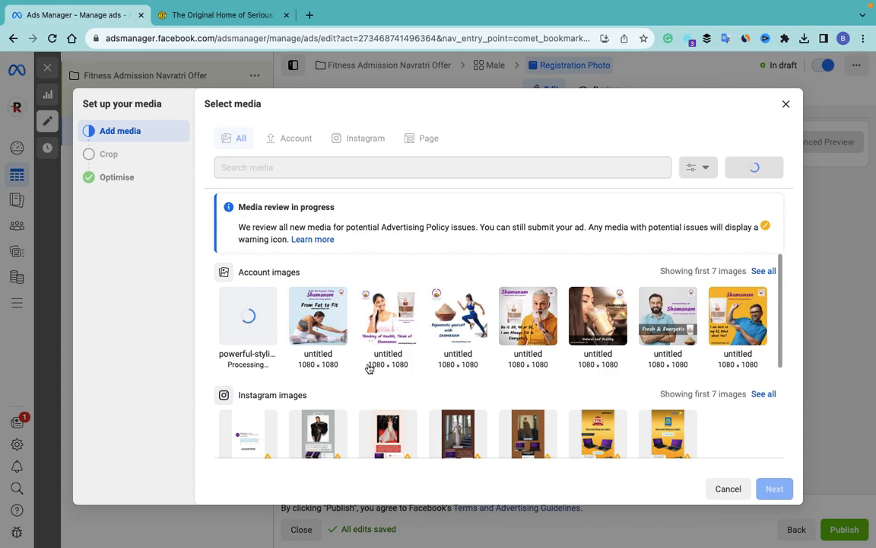
{"action": "scroll", "coordinate": [366, 387], "scroll_direction": "down", "scroll_amount": 3}
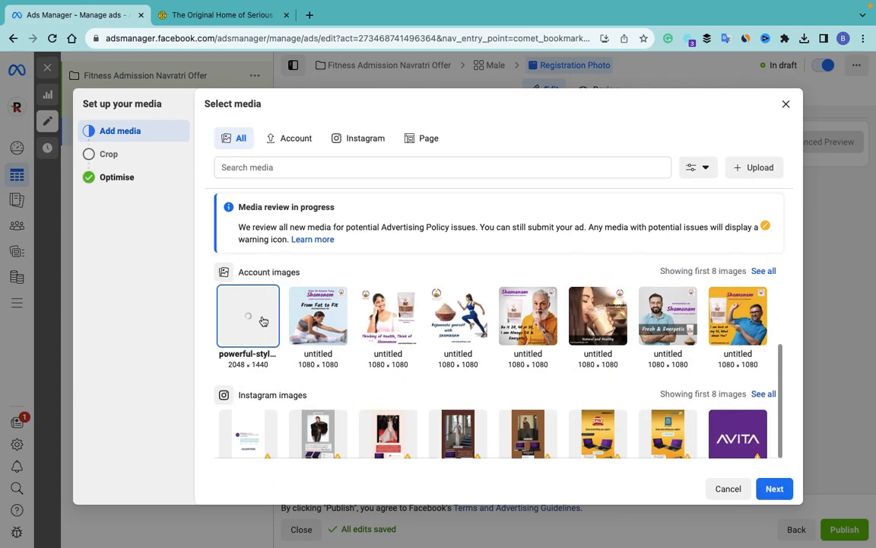
{"action": "left_click", "coordinate": [780, 489]}
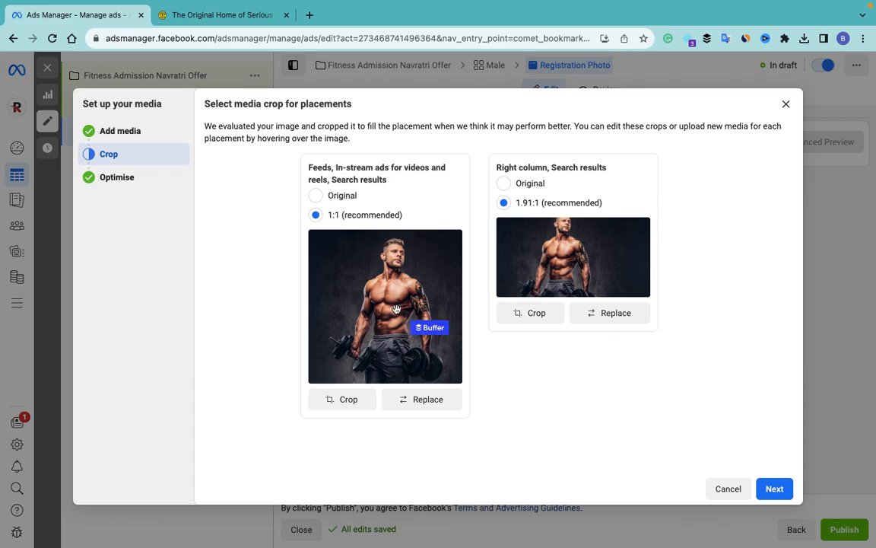
Step: Keep the recommended 1:1 feed crop and 1.91:1 right-column crop instead of Original
{"action": "left_click", "coordinate": [317, 197]}
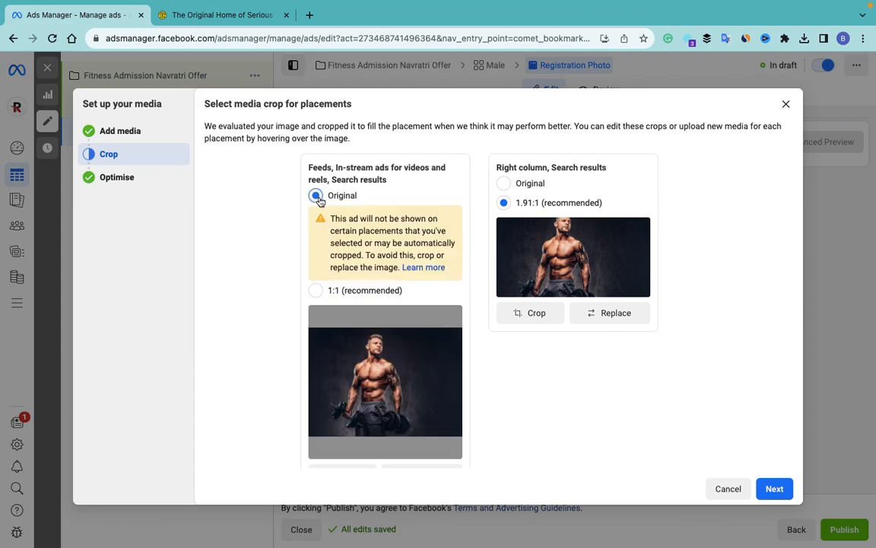
{"action": "left_click", "coordinate": [316, 292]}
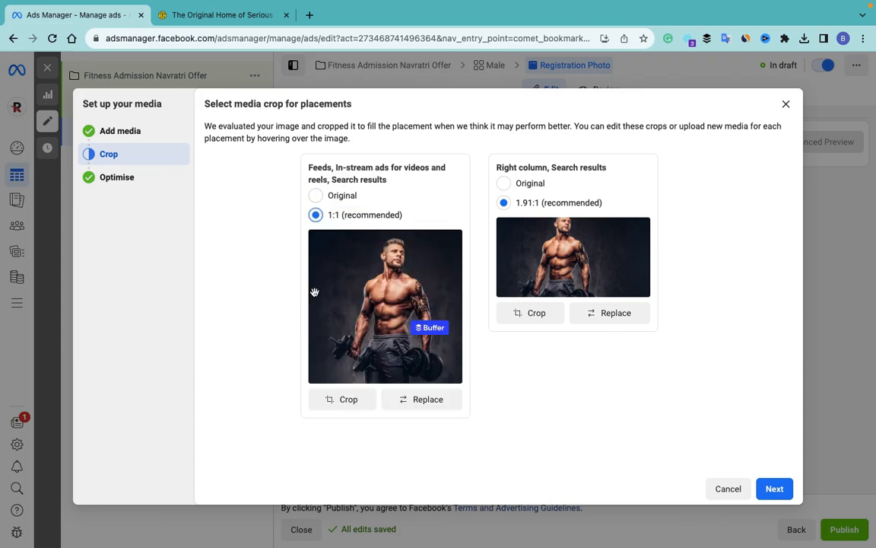
{"action": "left_click", "coordinate": [504, 184]}
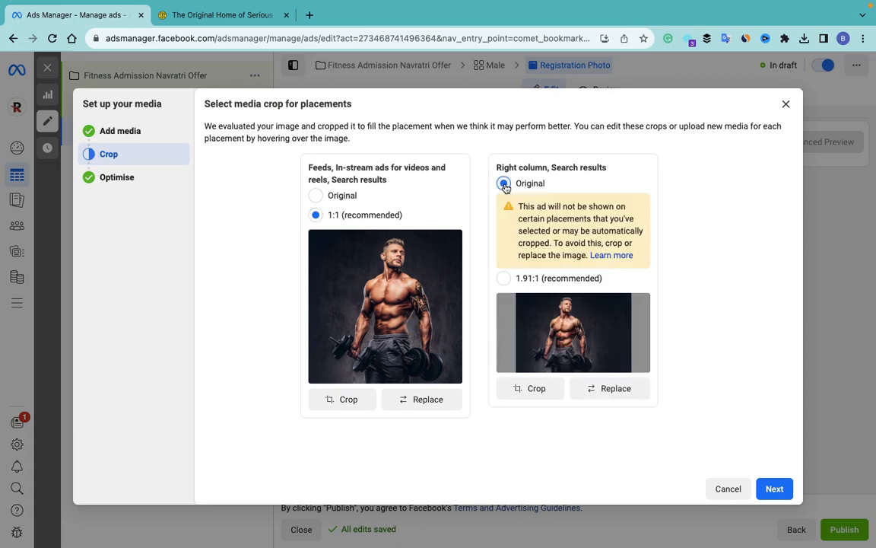
{"action": "left_click", "coordinate": [504, 278]}
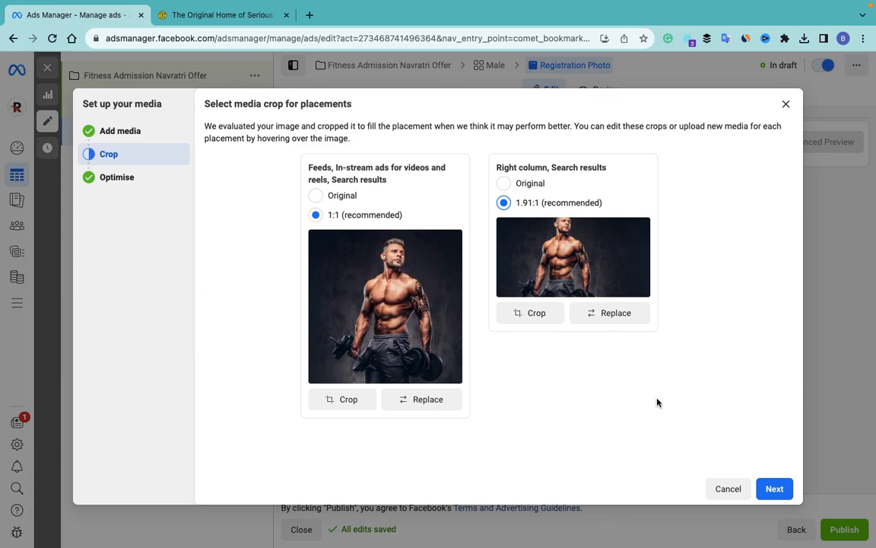
{"action": "left_click", "coordinate": [776, 492]}
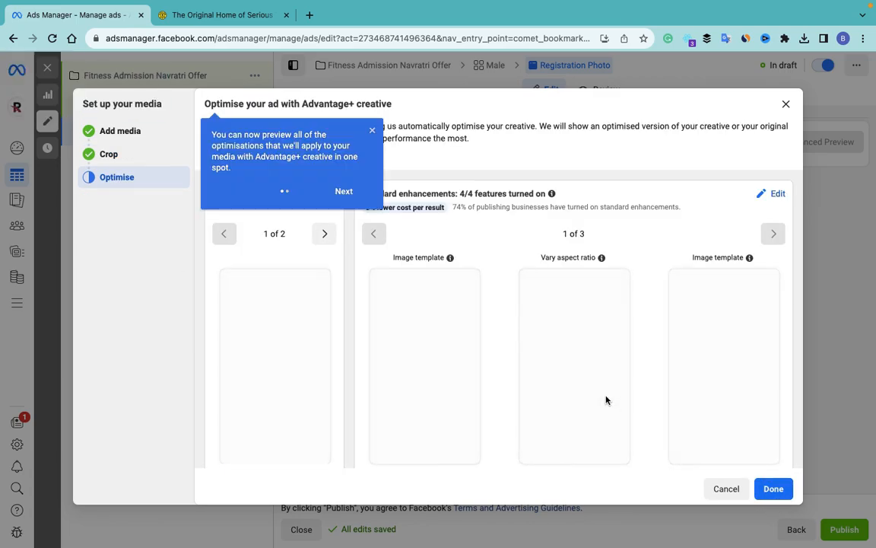
Step: Accept the default Advantage+ creative enhancements and finish attaching the bodybuilder photo to the ad
{"action": "left_click", "coordinate": [372, 131]}
{"action": "scroll", "coordinate": [299, 340], "scroll_direction": "down", "scroll_amount": 1}
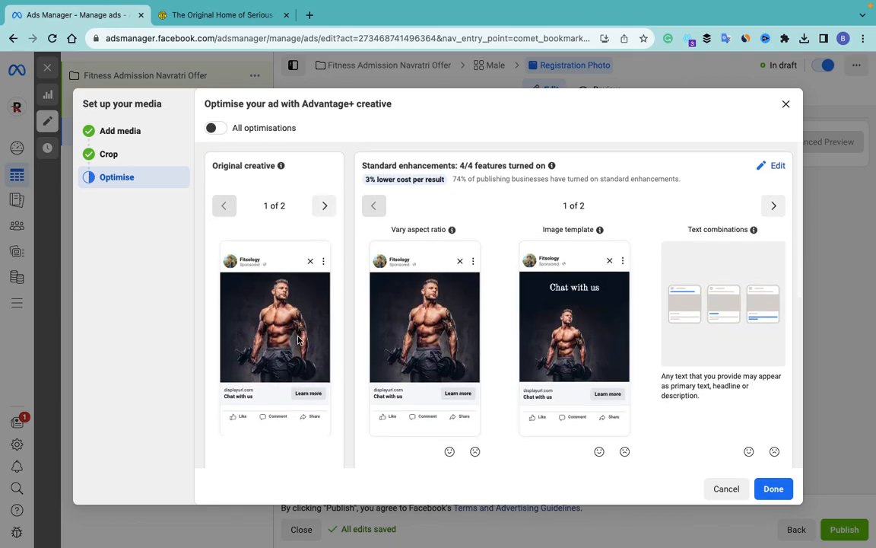
{"action": "scroll", "coordinate": [369, 311], "scroll_direction": "down", "scroll_amount": 3}
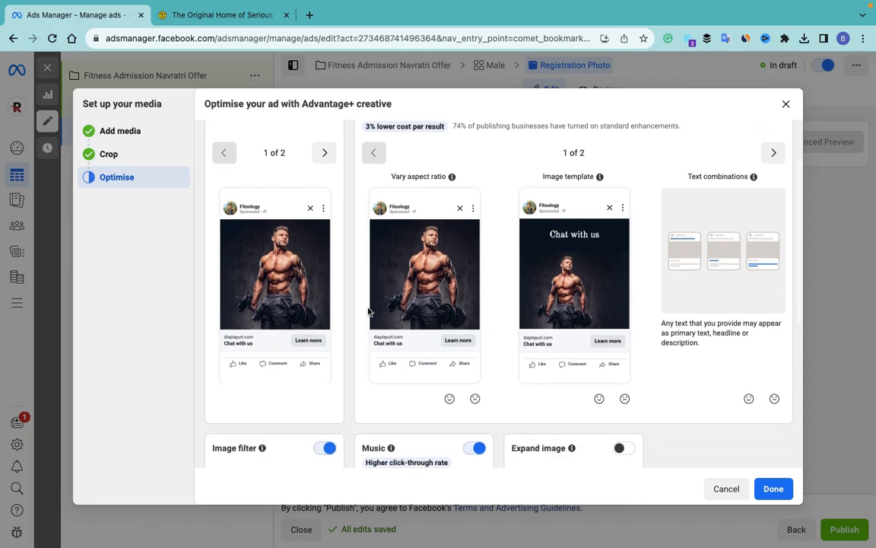
{"action": "scroll", "coordinate": [524, 387], "scroll_direction": "down", "scroll_amount": 8}
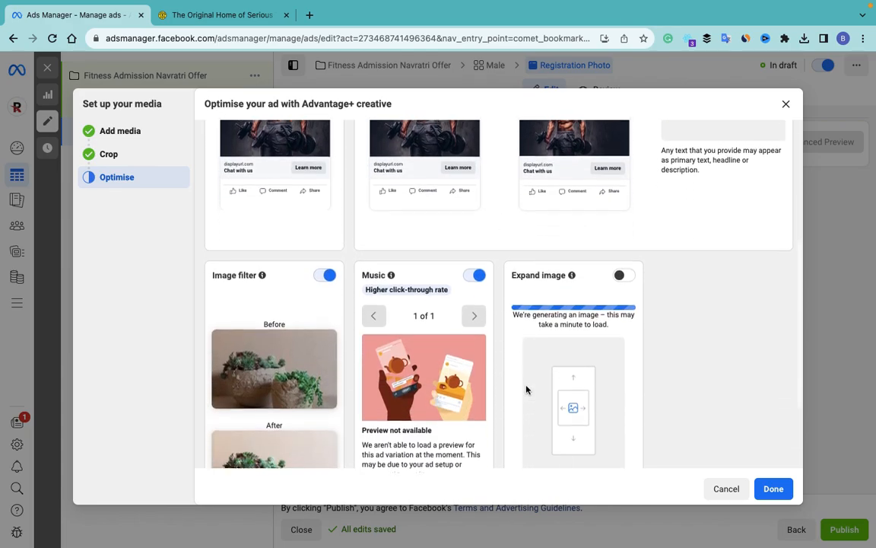
{"action": "scroll", "coordinate": [526, 389], "scroll_direction": "up", "scroll_amount": 10}
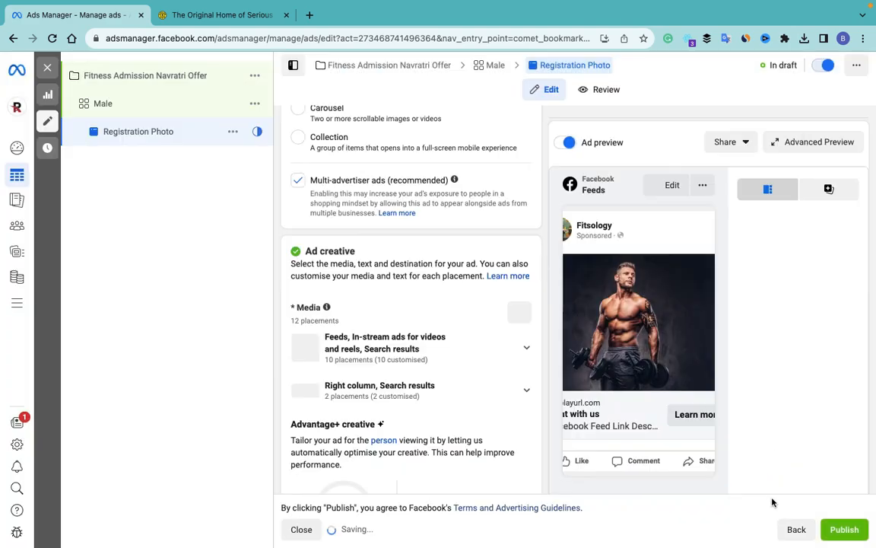
{"action": "left_click", "coordinate": [773, 489]}
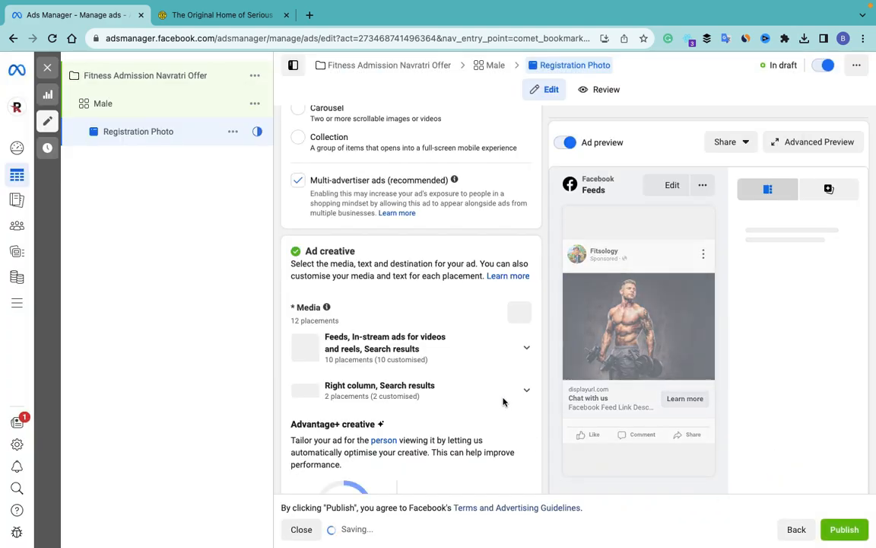
{"action": "scroll", "coordinate": [503, 402], "scroll_direction": "down", "scroll_amount": 1}
{"action": "scroll", "coordinate": [503, 403], "scroll_direction": "up", "scroll_amount": 2}
{"action": "scroll", "coordinate": [503, 402], "scroll_direction": "down", "scroll_amount": 5}
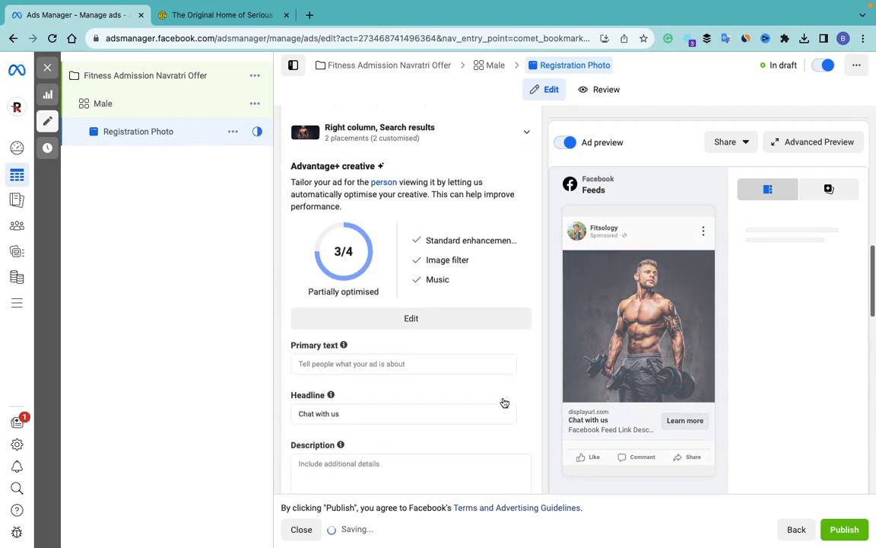
Step: Complete the primary text so it reads 'Get The Best Deal During Navratri Festival'
{"action": "scroll", "coordinate": [503, 402], "scroll_direction": "down", "scroll_amount": 1}
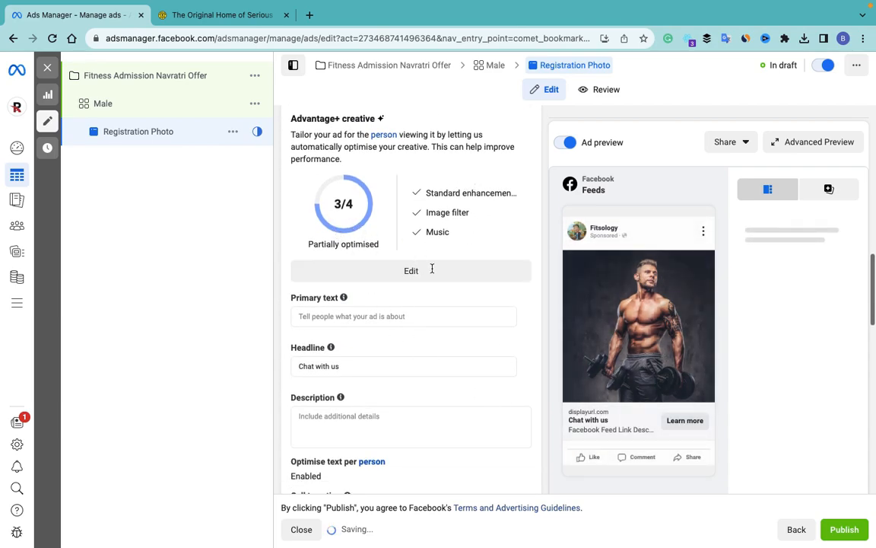
{"action": "scroll", "coordinate": [404, 306], "scroll_direction": "down", "scroll_amount": 1}
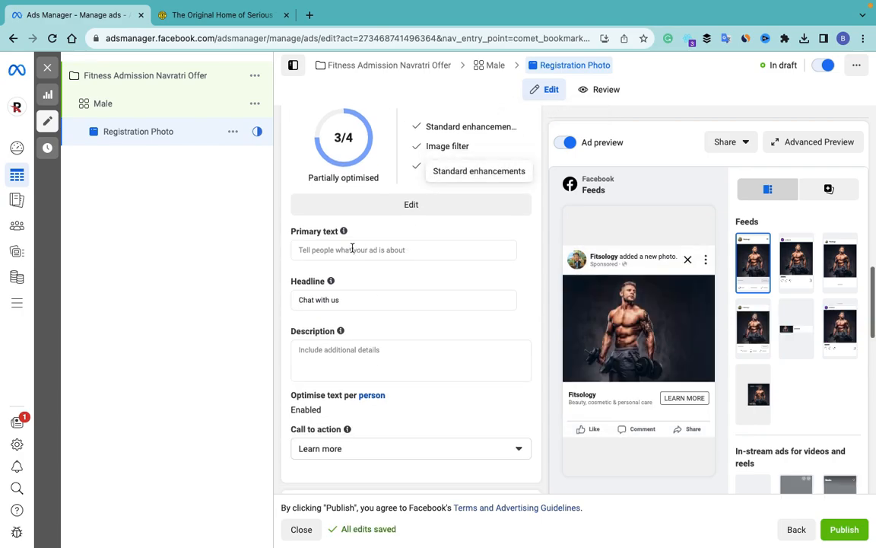
{"action": "left_click", "coordinate": [352, 250]}
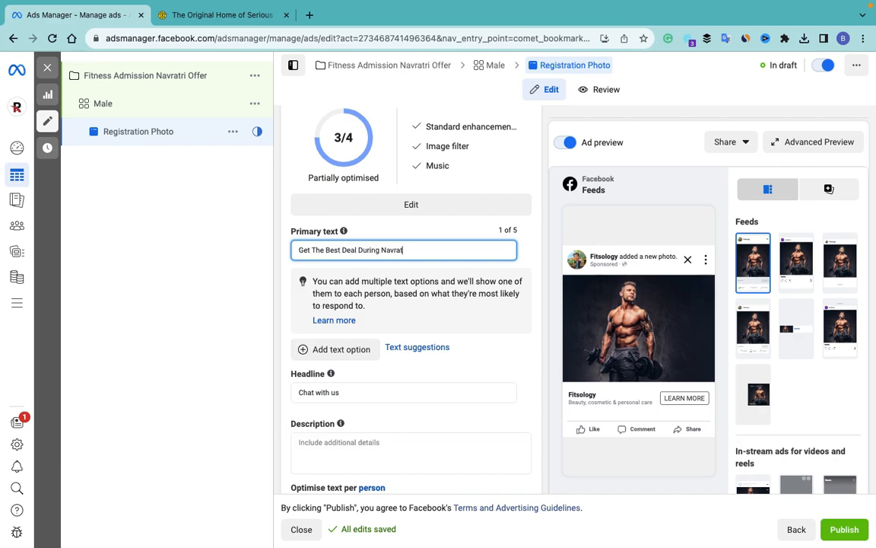
{"action": "type", "text": "ri"}
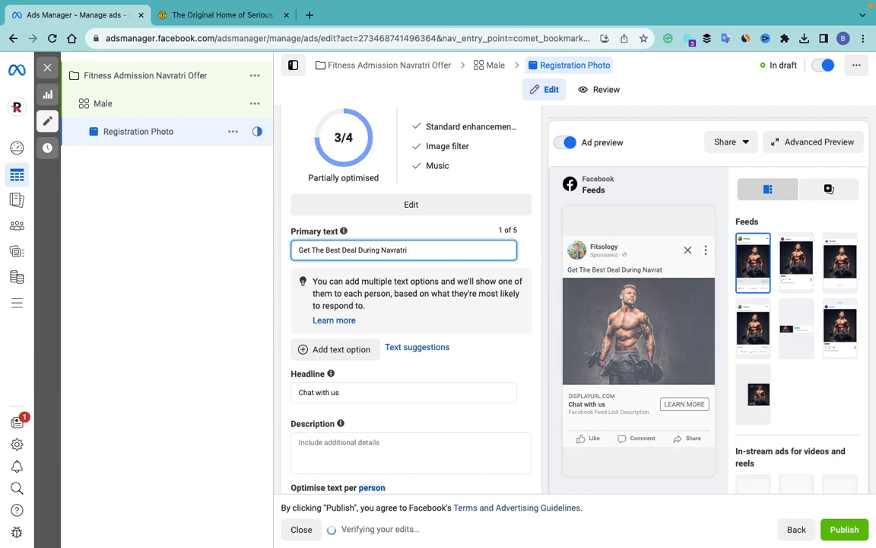
{"action": "type", "text": " Festival"}
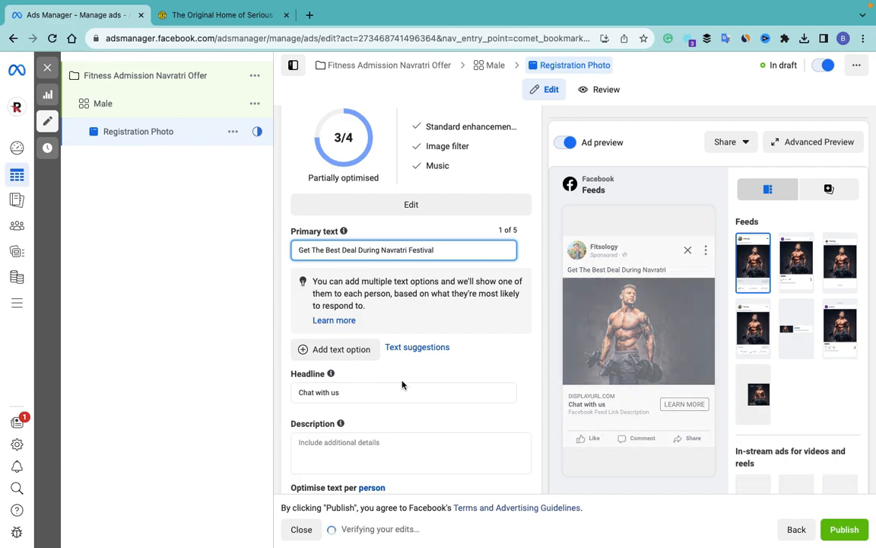
{"action": "scroll", "coordinate": [402, 384], "scroll_direction": "down", "scroll_amount": 2}
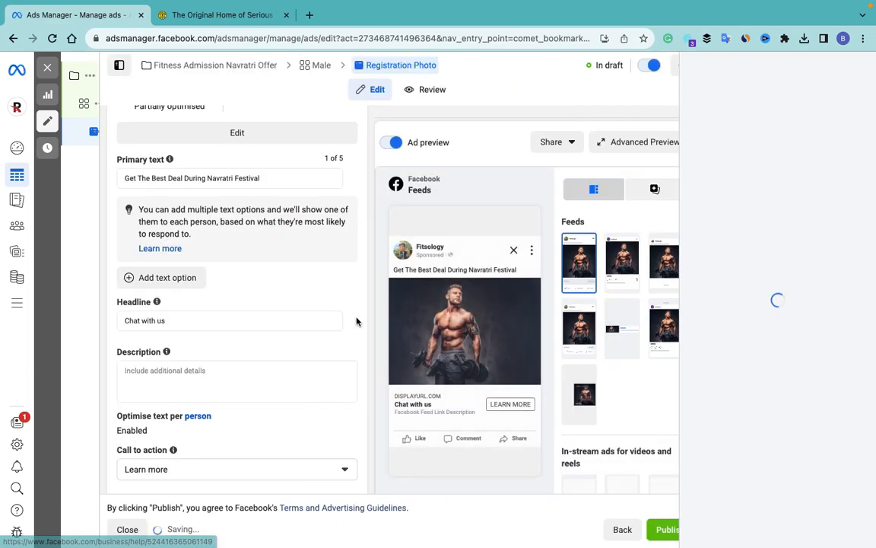
{"action": "left_click", "coordinate": [174, 320]}
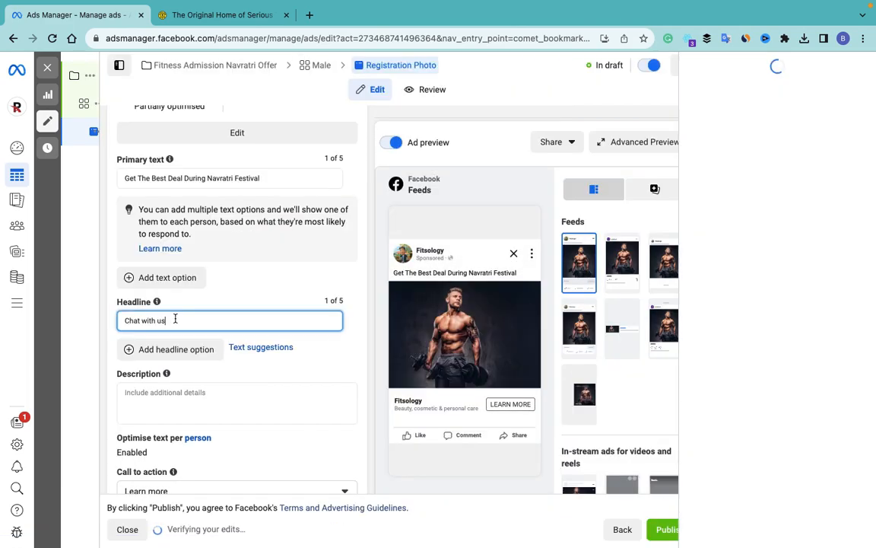
Step: Replace the headline 'Chat with us' with 'Call Us or Contact Now'
{"action": "left_click_drag", "start_coordinate": [174, 321], "coordinate": [114, 317]}
{"action": "type", "text": "Call"}
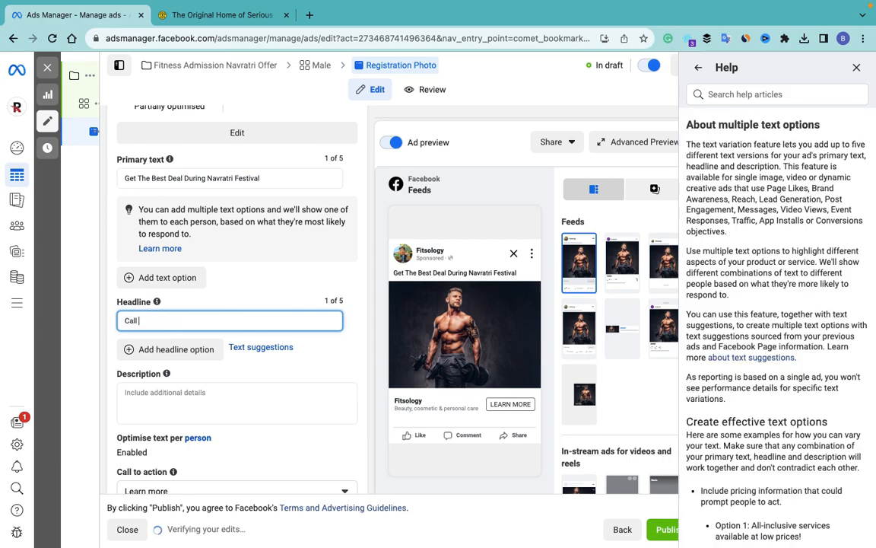
{"action": "type", "text": " Us or Contact"}
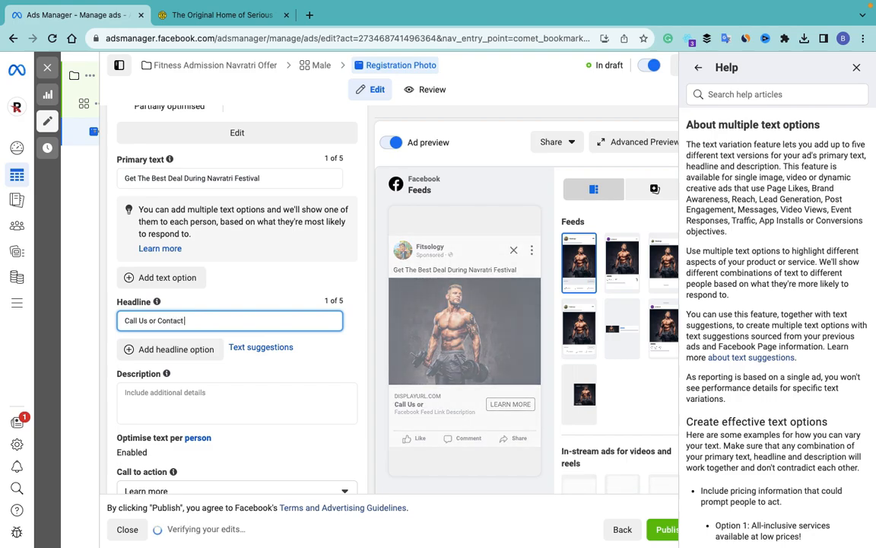
{"action": "type", "text": " Now"}
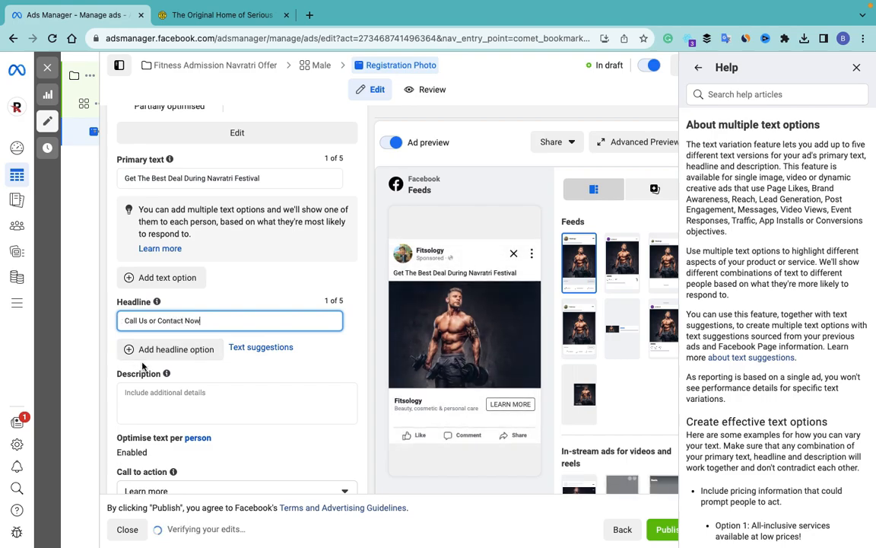
{"action": "scroll", "coordinate": [155, 337], "scroll_direction": "down", "scroll_amount": 3}
{"action": "left_click", "coordinate": [164, 305]}
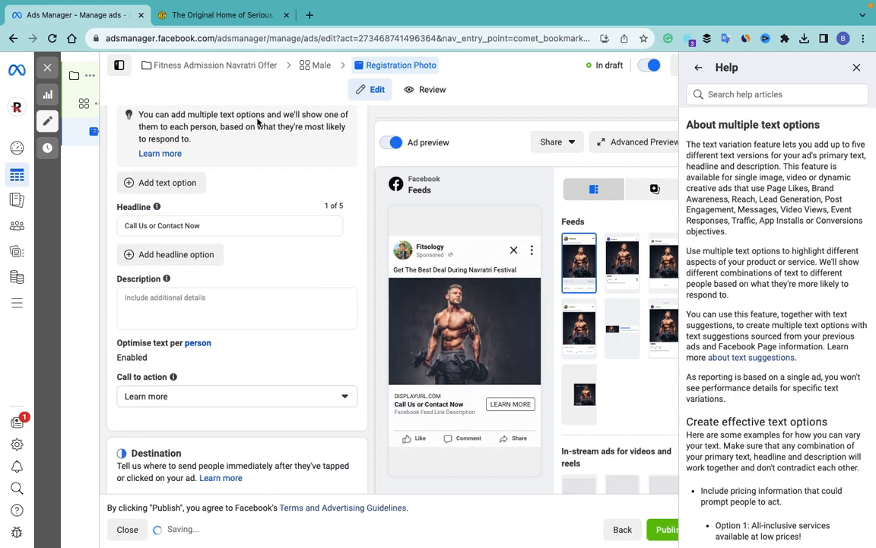
Step: On goldsgym.com, open the join page and copy the tagline under 'Build Your Legacy'
{"action": "left_click", "coordinate": [215, 15]}
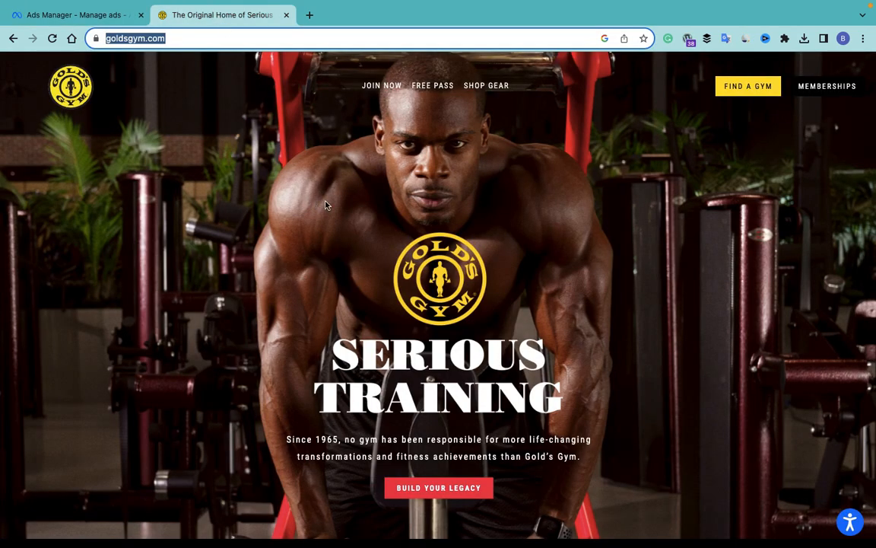
{"action": "scroll", "coordinate": [324, 205], "scroll_direction": "down", "scroll_amount": 5}
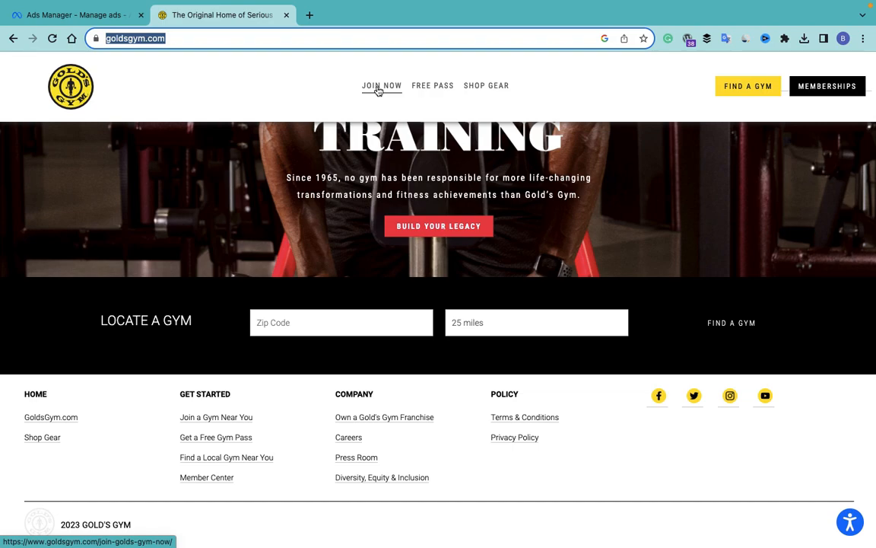
{"action": "left_click", "coordinate": [378, 91]}
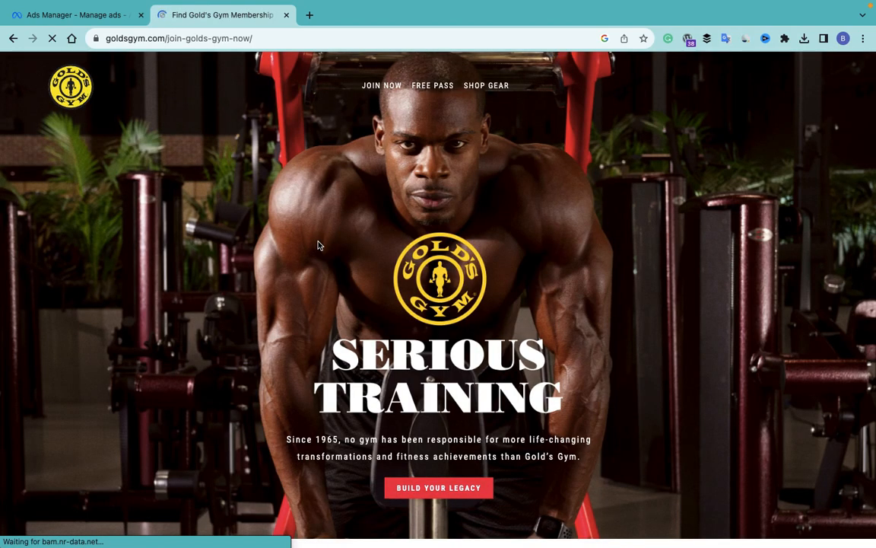
{"action": "scroll", "coordinate": [319, 245], "scroll_direction": "down", "scroll_amount": 5}
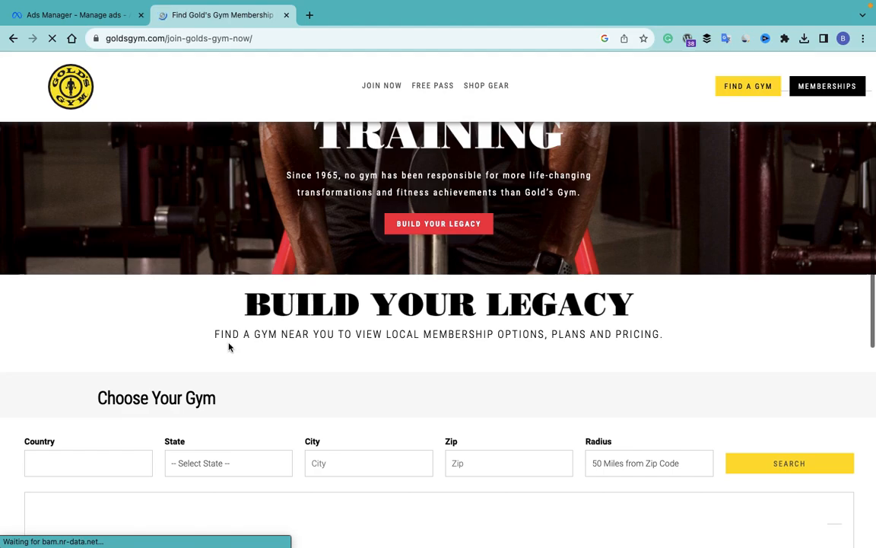
{"action": "left_click_drag", "start_coordinate": [247, 304], "coordinate": [660, 323]}
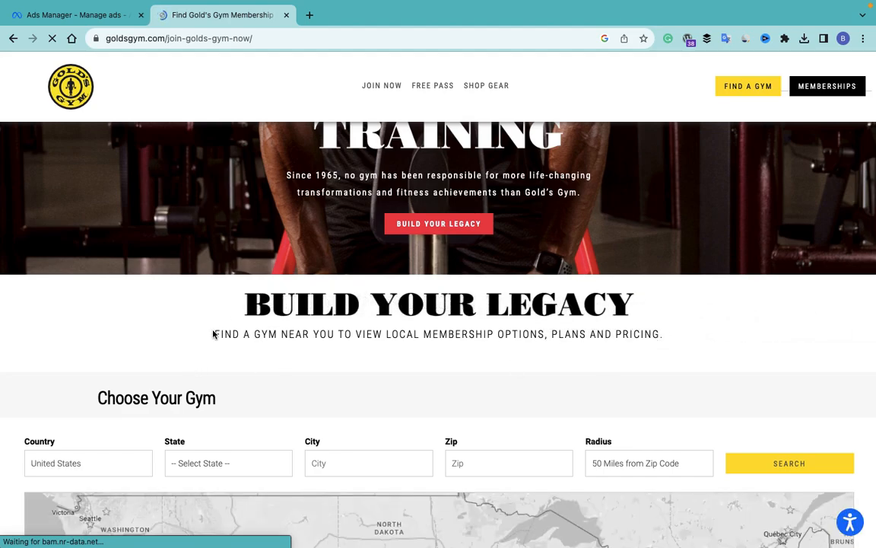
{"action": "left_click_drag", "start_coordinate": [215, 334], "coordinate": [687, 341]}
{"action": "key", "text": "ctrl+c"}
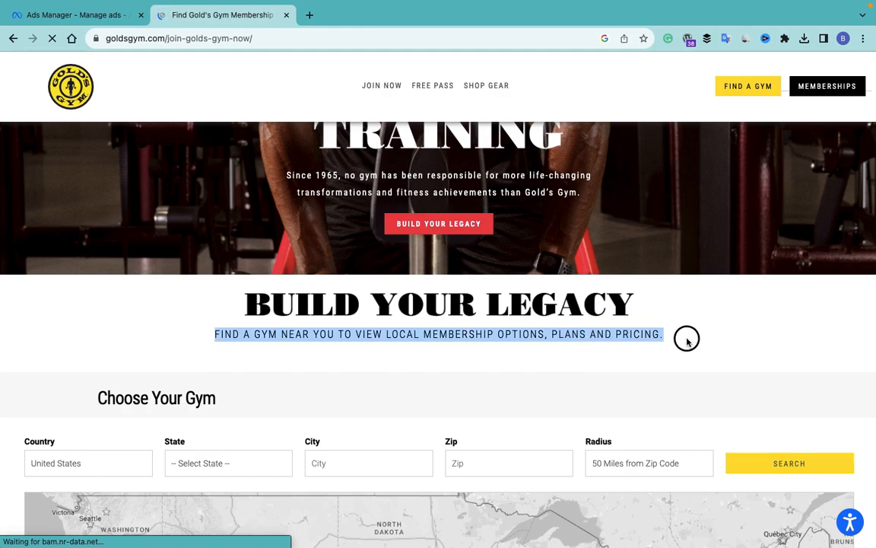
{"action": "left_click", "coordinate": [89, 16]}
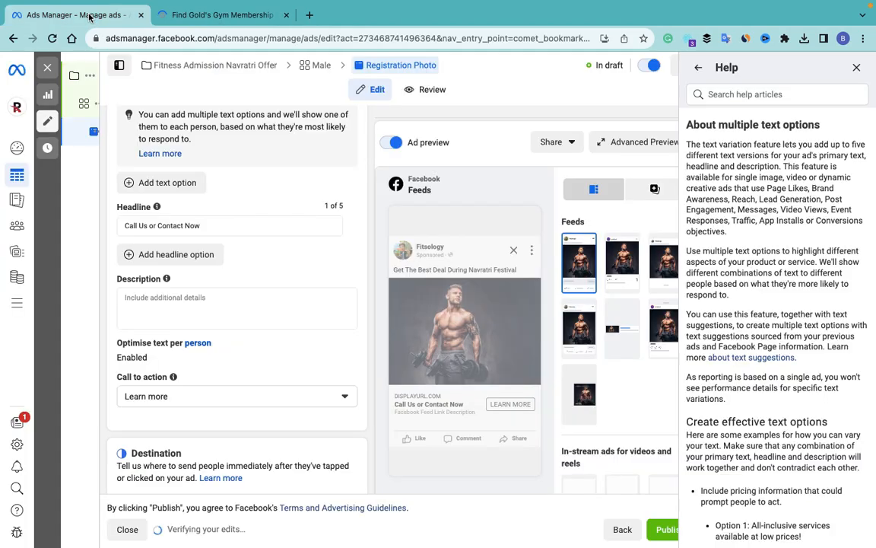
Step: Paste the Gold's Gym tagline into the ad description, then delete it again
{"action": "left_click", "coordinate": [221, 300]}
{"action": "key", "text": "ctrl+v"}
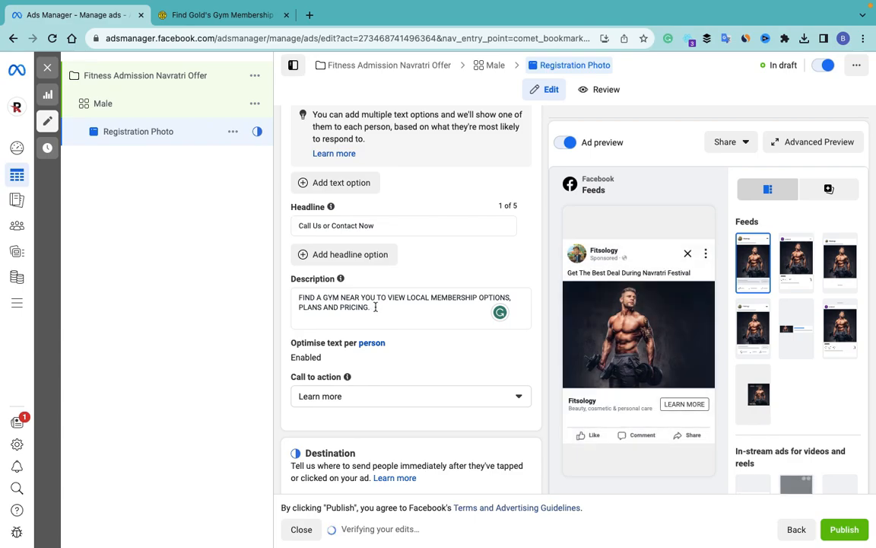
{"action": "left_click_drag", "start_coordinate": [375, 306], "coordinate": [276, 295]}
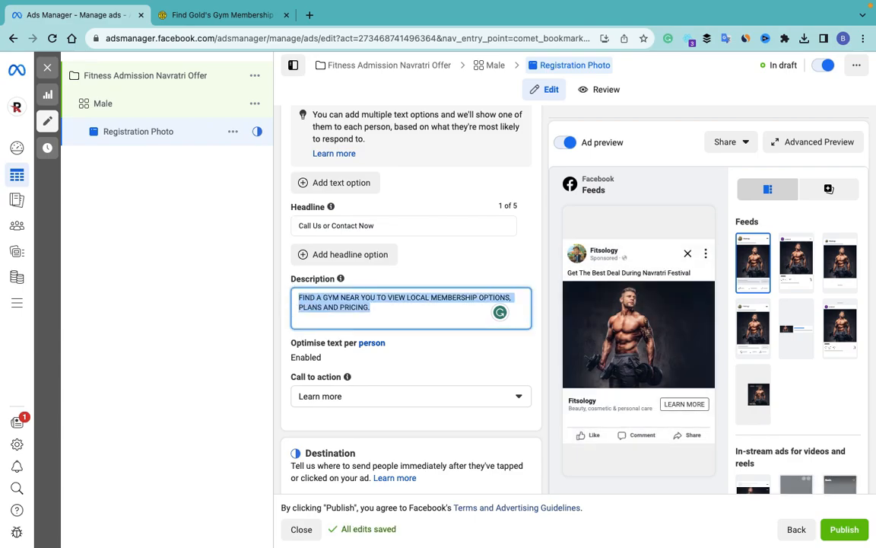
{"action": "key", "text": "BackSpace"}
{"action": "left_click", "coordinate": [254, 21]}
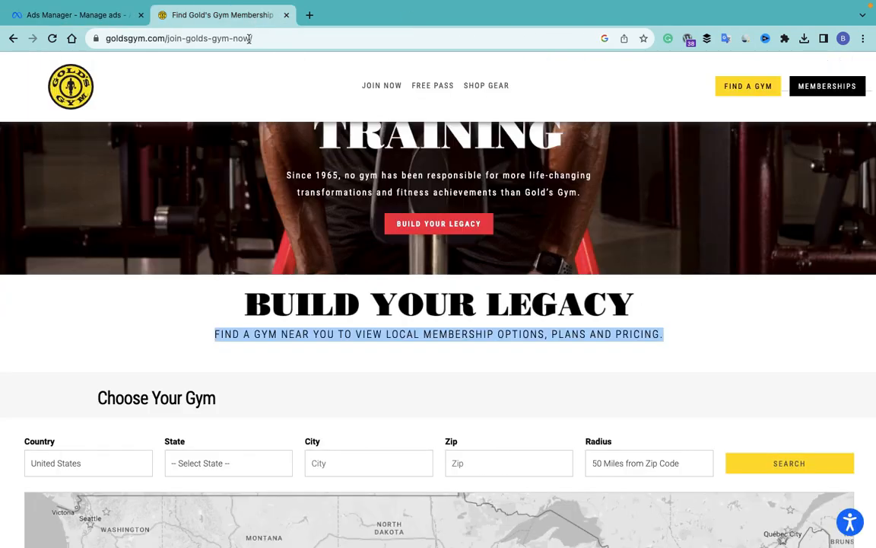
Step: Ask ChatGPT for a fitness ad description and copy its 'Why Choose Us?' section
{"action": "left_click", "coordinate": [249, 39]}
{"action": "type", "text": "cha"}
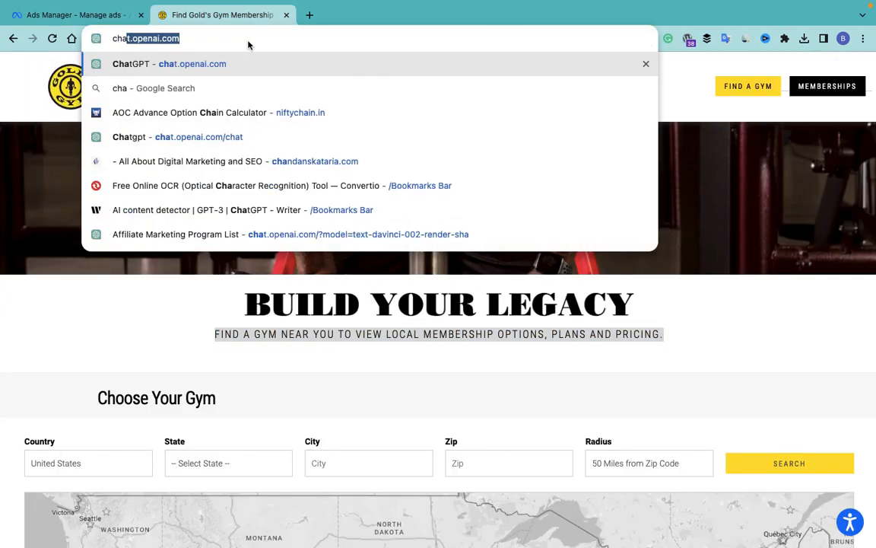
{"action": "key", "text": "Return"}
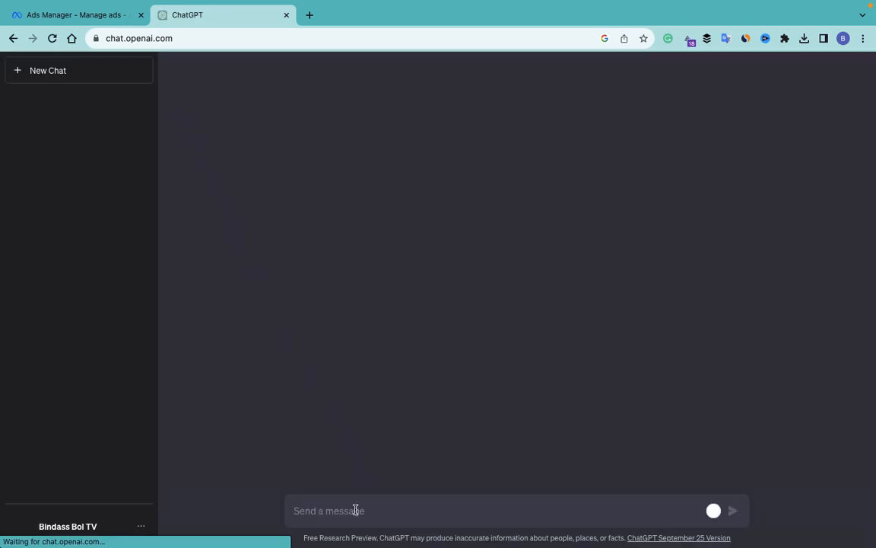
{"action": "type", "text": "Write a small description for fitness ads for facebook"}
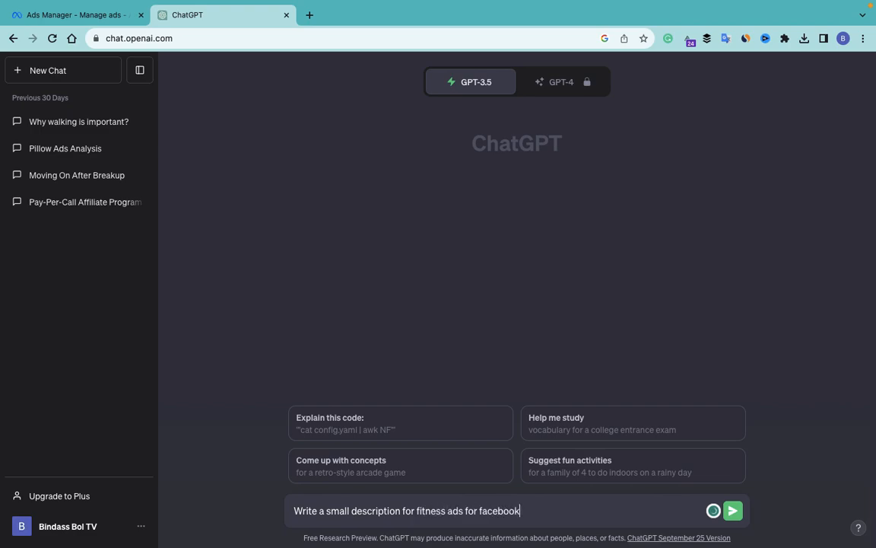
{"action": "key", "text": "Return"}
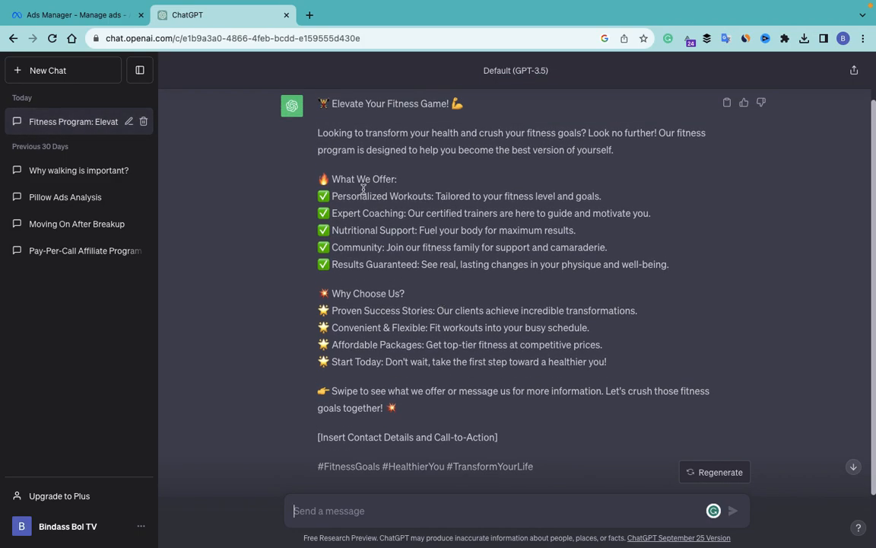
{"action": "mouse_move", "coordinate": [612, 367]}
{"action": "left_mouse_down"}
{"action": "mouse_move", "coordinate": [372, 289]}
{"action": "mouse_move", "coordinate": [320, 287]}
{"action": "left_mouse_up"}
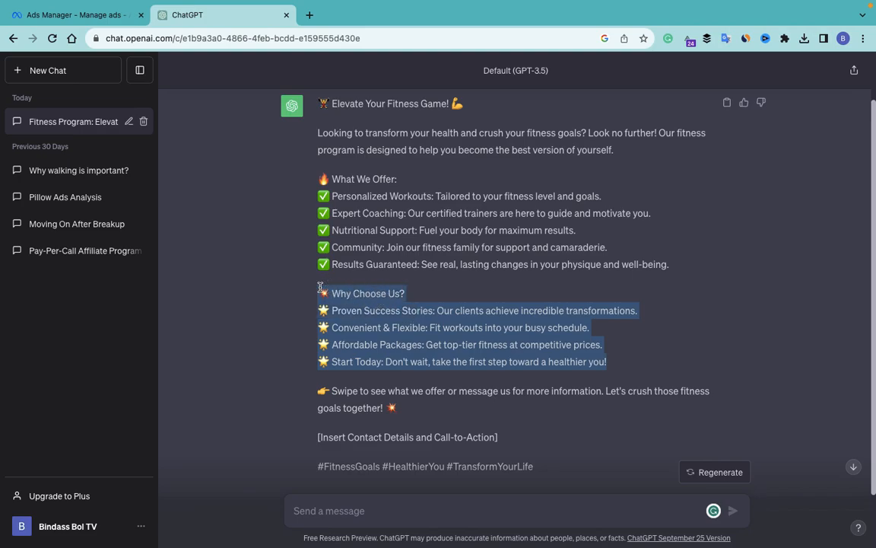
{"action": "left_click", "coordinate": [54, 15]}
Step: Paste the 'Why Choose Us?' points into the description and delete the emoji on each of its five lines
{"action": "type", "text": "💥 Why Choose Us? 🏆 Proven Success Stories: Our clients achieve incredible transformations. 🏆 Convenient & Flexible: Fit workouts into your busy schedule. 🏆 Affordable Packages: Get top-tier fitness at competitive prices. 🏆 Start Today: Don't wait, take the first step toward a healthier you!"}
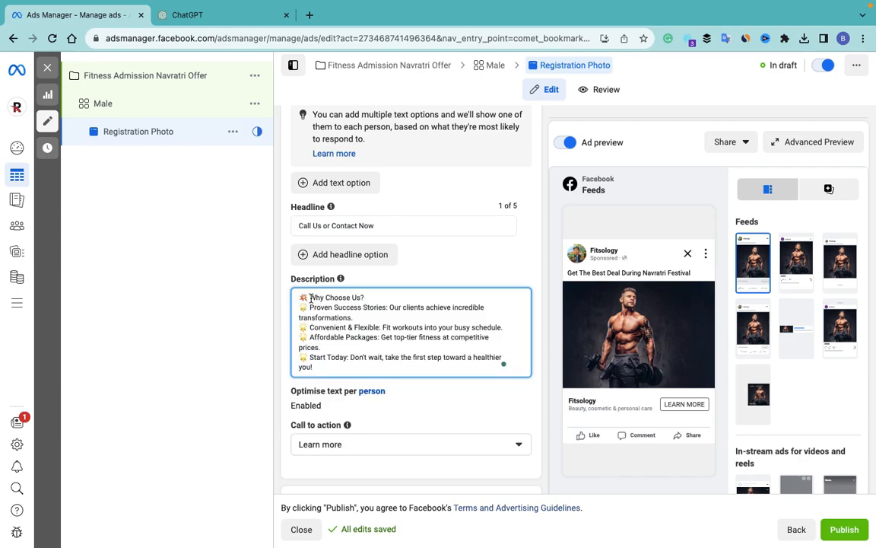
{"action": "left_click", "coordinate": [309, 297]}
{"action": "key", "text": "BackSpace"}
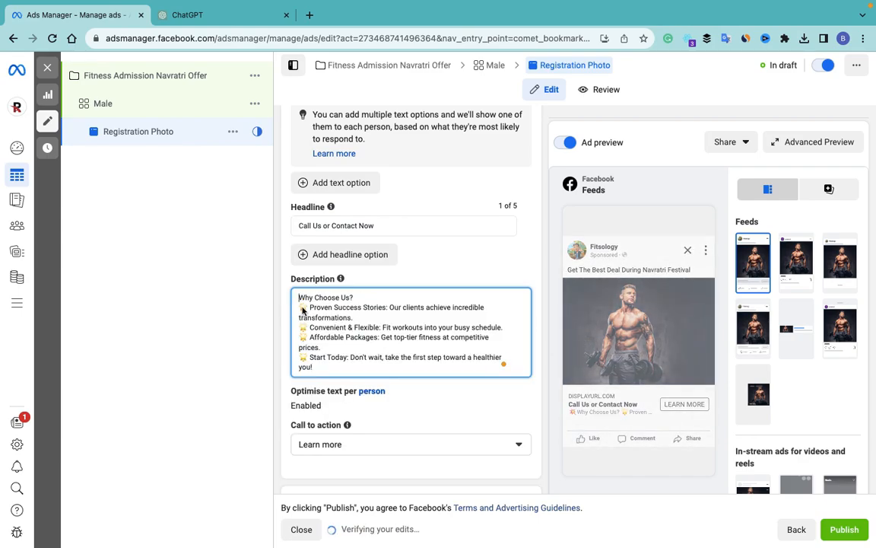
{"action": "left_click", "coordinate": [309, 307]}
{"action": "key", "text": "BackSpace"}
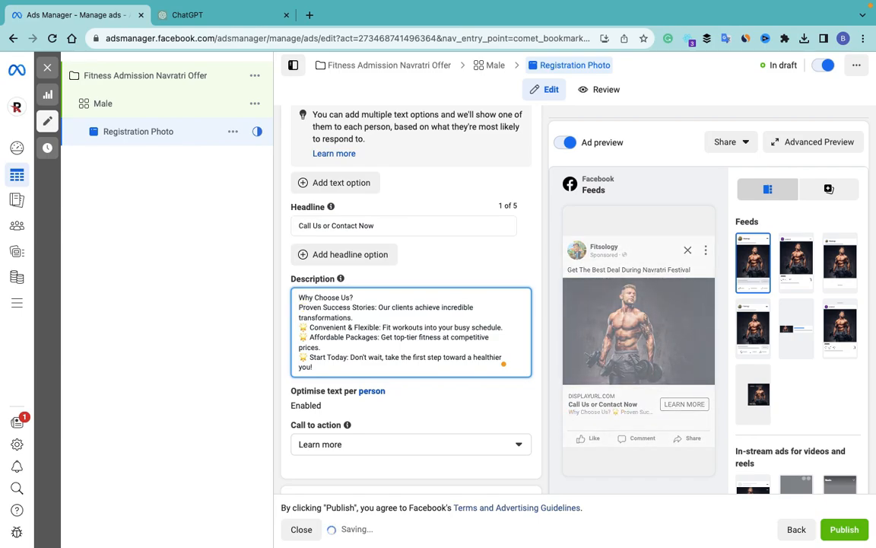
{"action": "left_click", "coordinate": [310, 327]}
{"action": "key", "text": "BackSpace"}
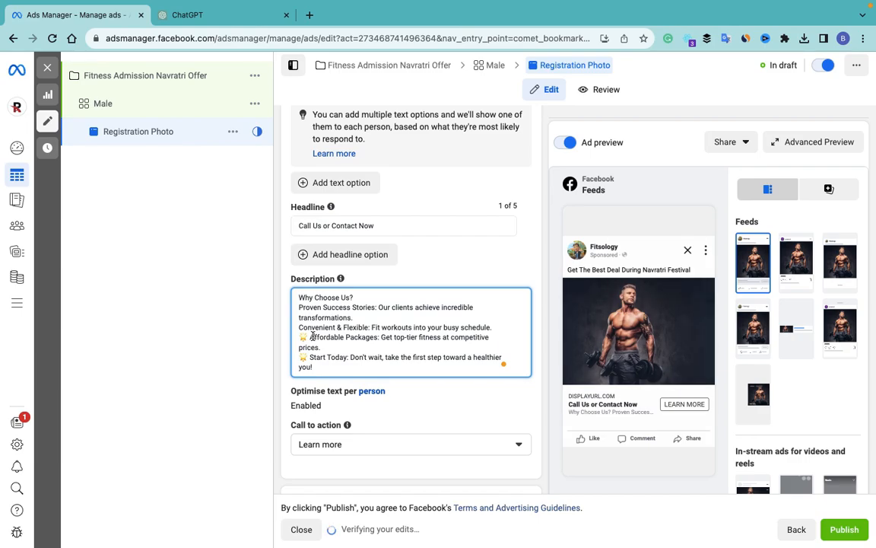
{"action": "left_click", "coordinate": [312, 337]}
{"action": "key", "text": "BackSpace"}
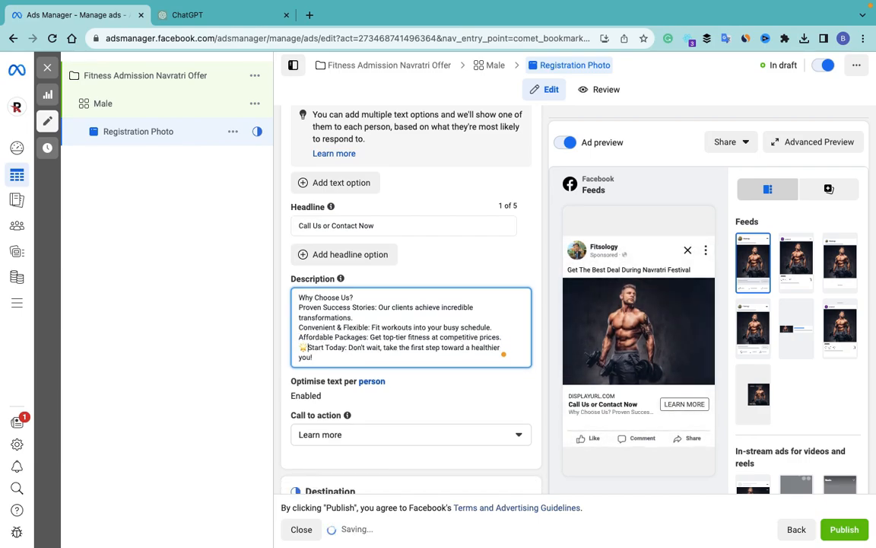
{"action": "left_click", "coordinate": [308, 350]}
{"action": "key", "text": "BackSpace"}
{"action": "scroll", "coordinate": [392, 399], "scroll_direction": "down", "scroll_amount": 1}
{"action": "scroll", "coordinate": [392, 399], "scroll_direction": "down", "scroll_amount": 1}
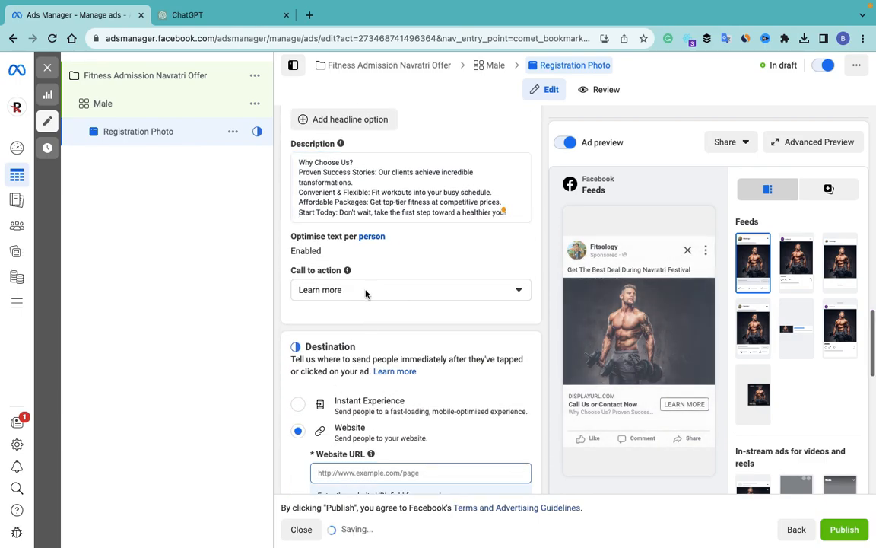
{"action": "left_click", "coordinate": [365, 294]}
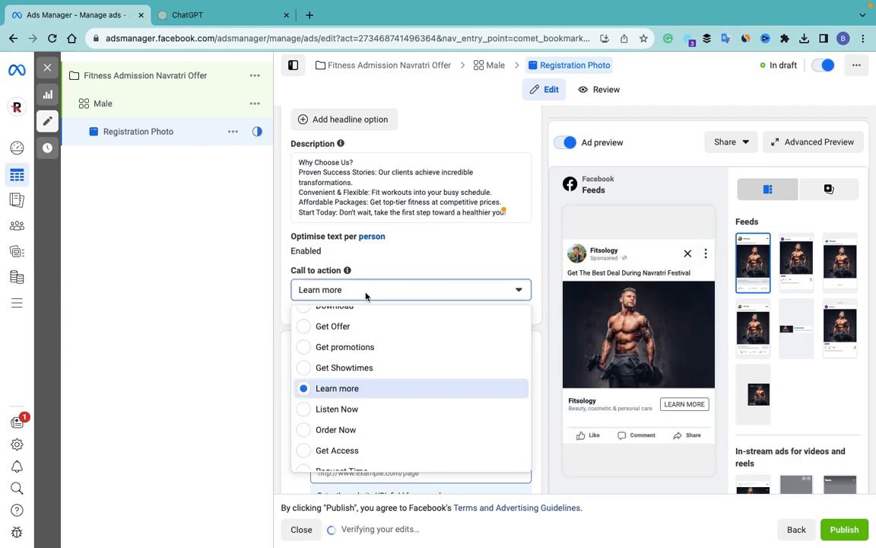
Step: Change the ad's call to action from Learn more to Contact Us
{"action": "scroll", "coordinate": [385, 381], "scroll_direction": "up", "scroll_amount": 3}
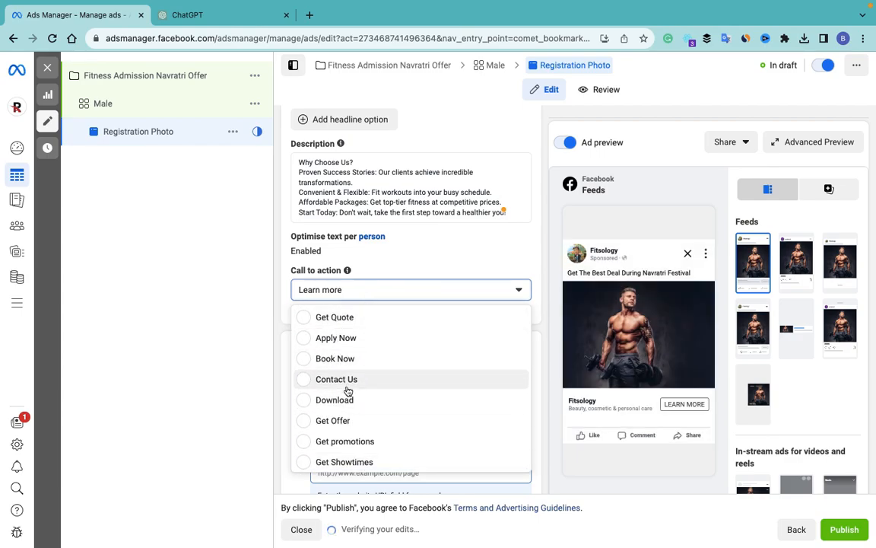
{"action": "scroll", "coordinate": [344, 387], "scroll_direction": "down", "scroll_amount": 2}
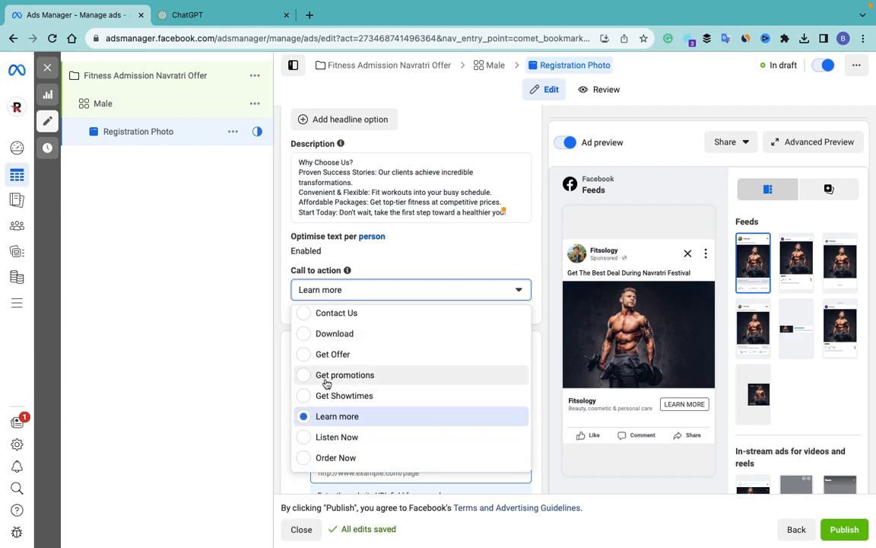
{"action": "scroll", "coordinate": [372, 409], "scroll_direction": "down", "scroll_amount": 1}
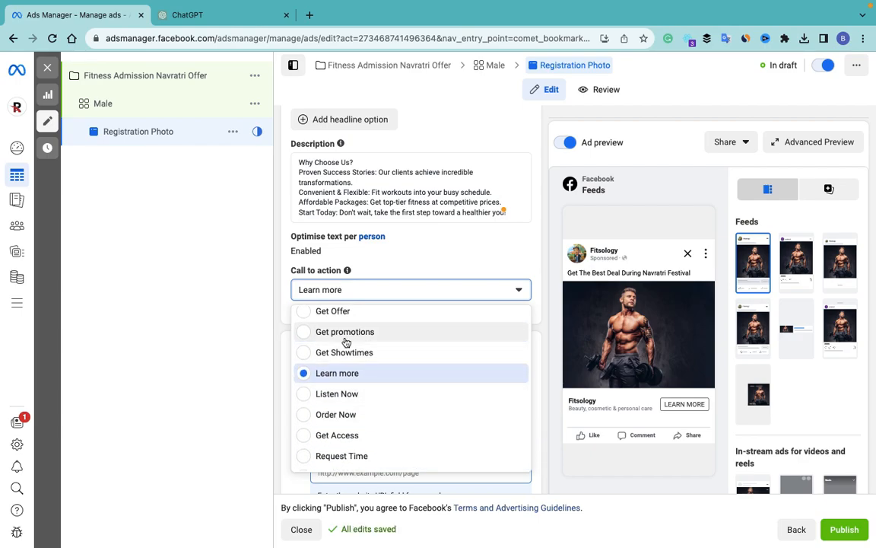
{"action": "scroll", "coordinate": [362, 365], "scroll_direction": "down", "scroll_amount": 2}
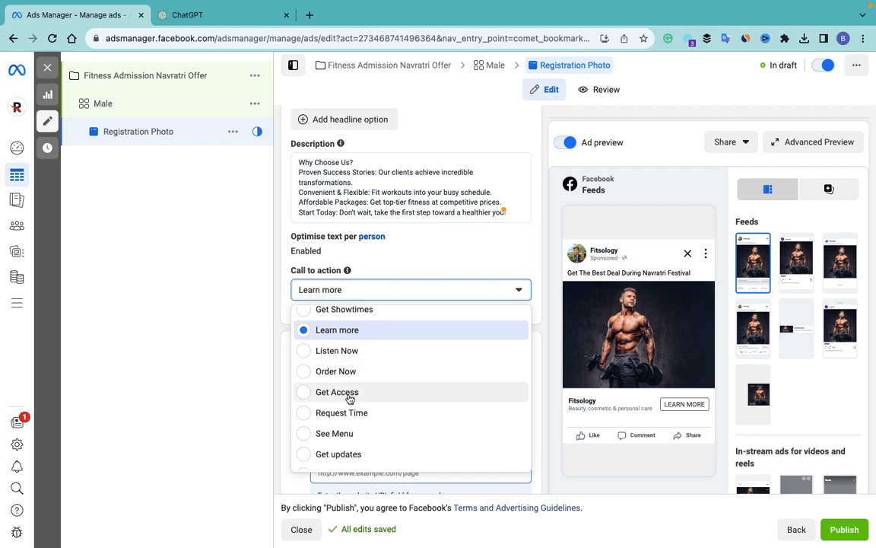
{"action": "scroll", "coordinate": [362, 417], "scroll_direction": "down", "scroll_amount": 3}
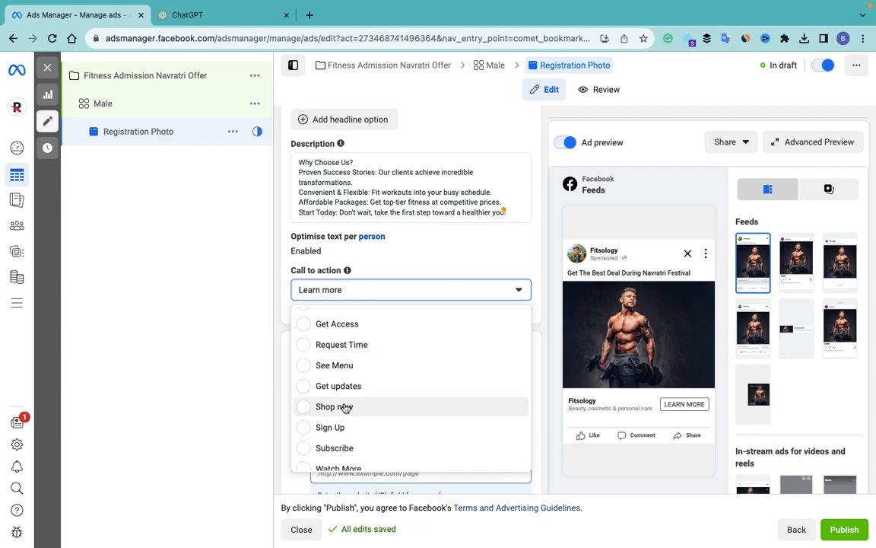
{"action": "scroll", "coordinate": [339, 435], "scroll_direction": "down", "scroll_amount": 1}
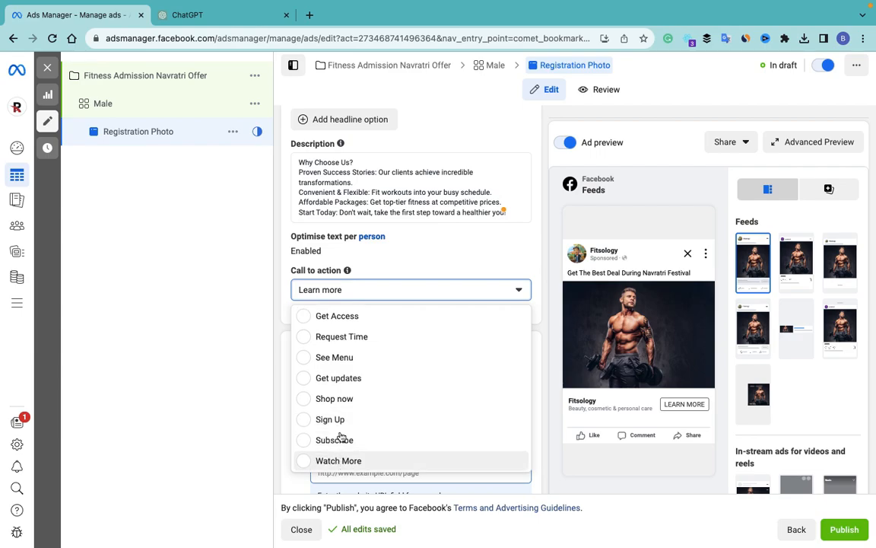
{"action": "scroll", "coordinate": [343, 316], "scroll_direction": "up", "scroll_amount": 5}
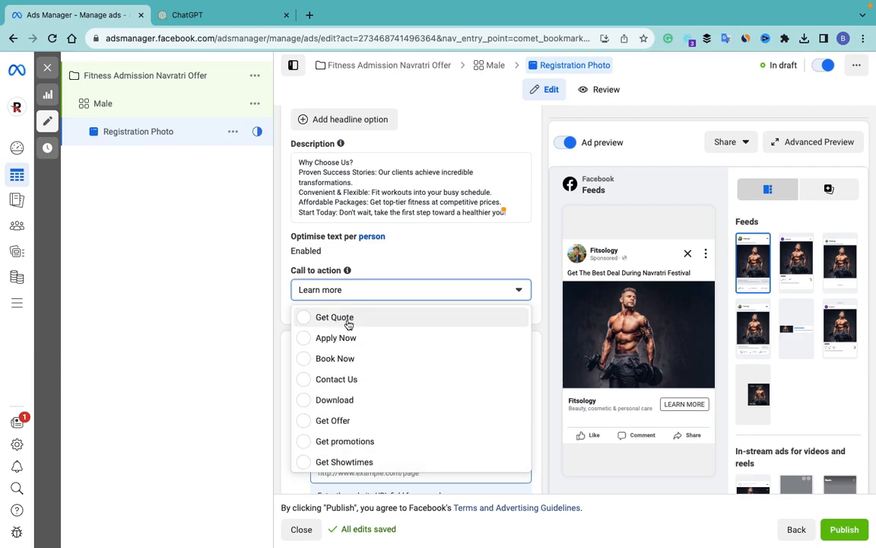
{"action": "left_click", "coordinate": [353, 388]}
{"action": "scroll", "coordinate": [376, 335], "scroll_direction": "down", "scroll_amount": 3}
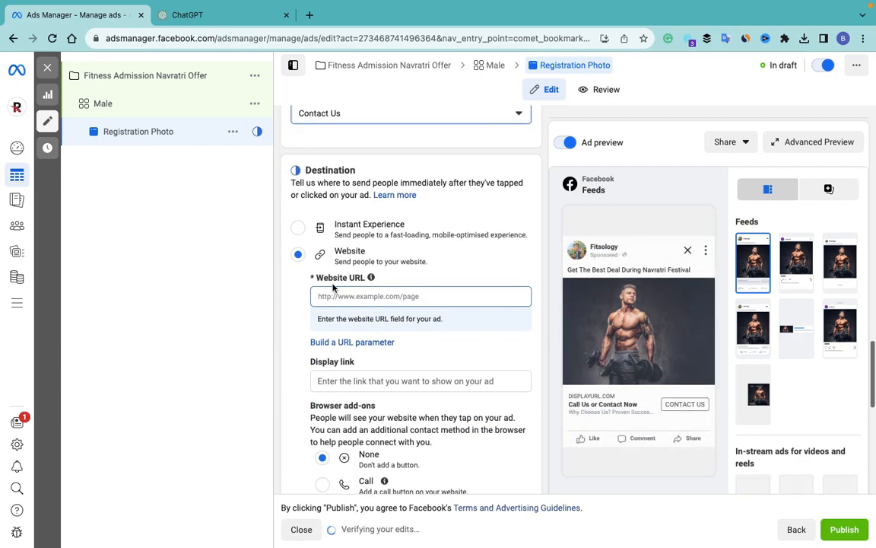
{"action": "left_click", "coordinate": [357, 295]}
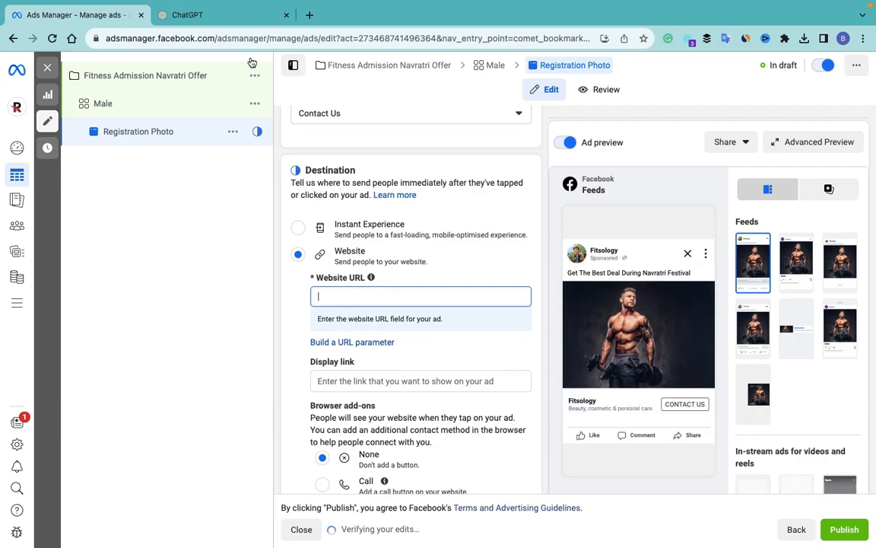
Step: Load google.com in the ChatGPT tab
{"action": "left_click", "coordinate": [217, 16]}
{"action": "left_click", "coordinate": [203, 38]}
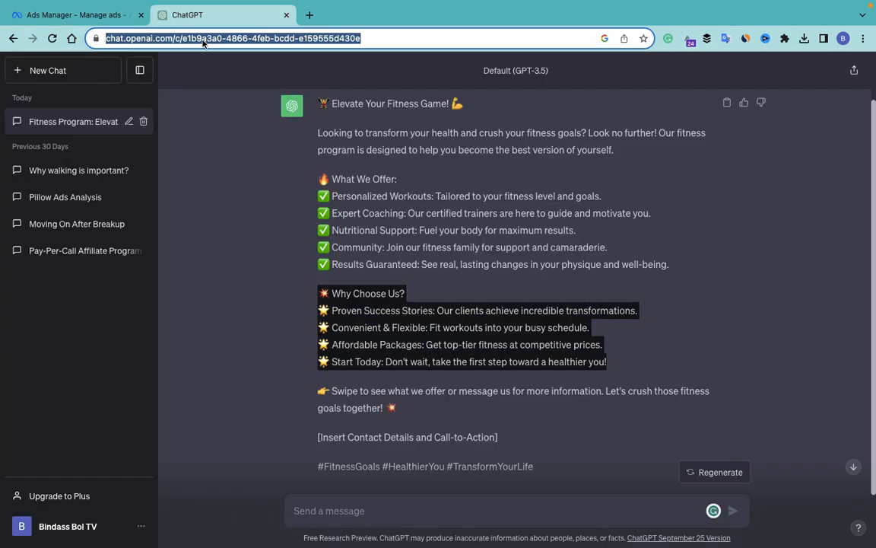
{"action": "type", "text": "go"}
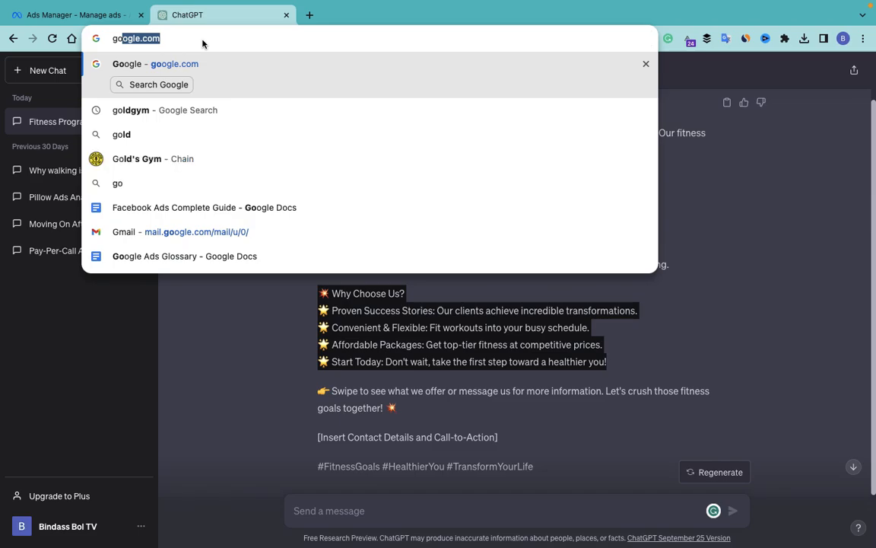
{"action": "type", "text": "ogle.com"}
{"action": "key", "text": "Return"}
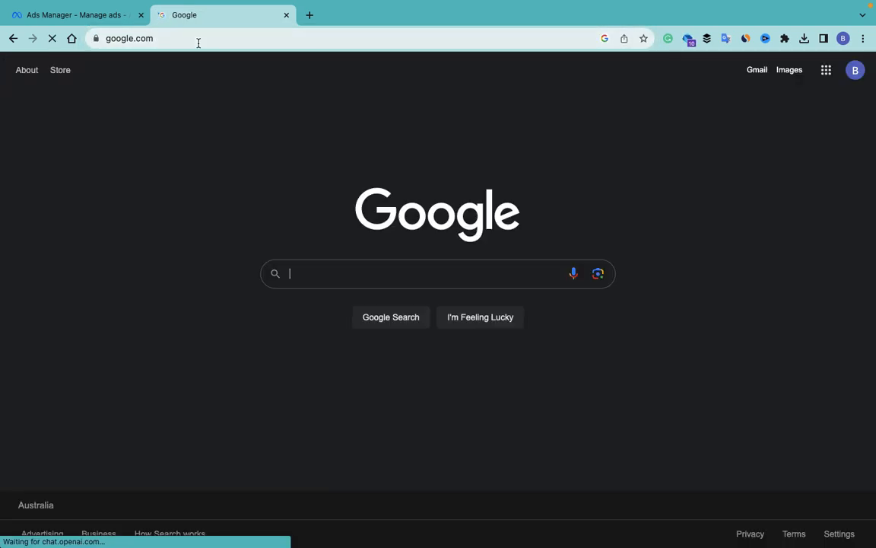
{"action": "left_click", "coordinate": [198, 42]}
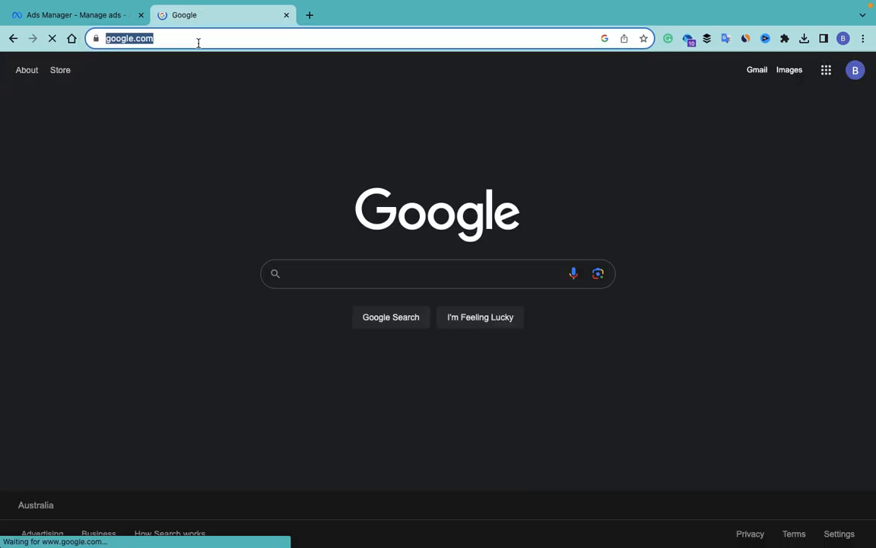
{"action": "left_click", "coordinate": [197, 42]}
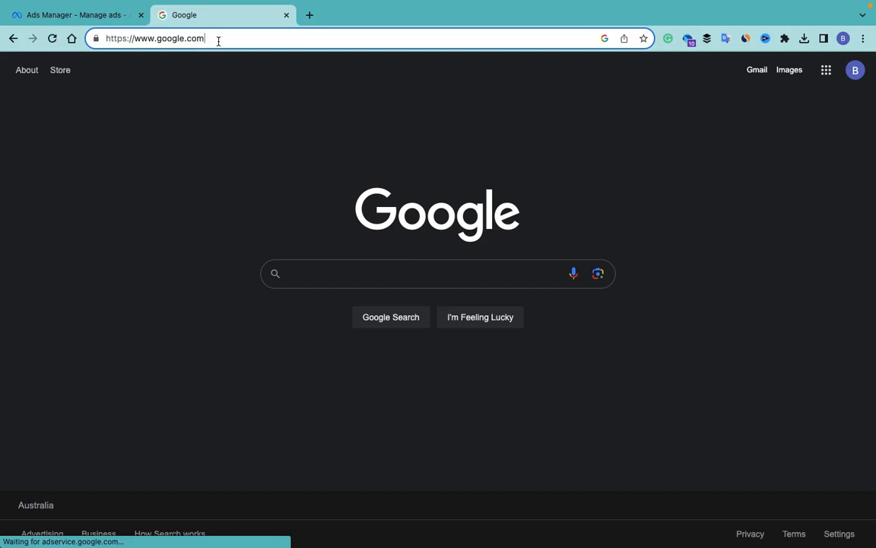
{"action": "left_click_drag", "start_coordinate": [218, 41], "coordinate": [187, 38]}
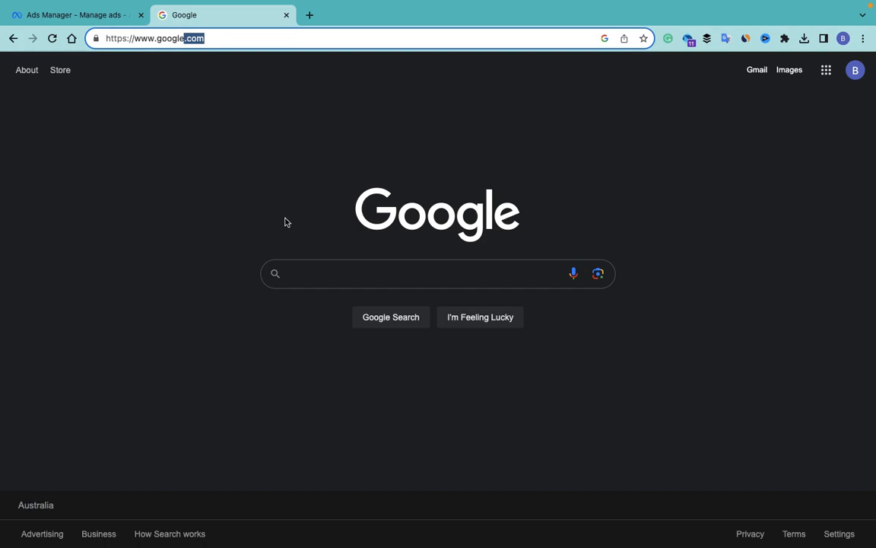
Step: Search 'gold gym', open goldsgym.com and copy its web address
{"action": "left_click", "coordinate": [319, 276]}
{"action": "type", "text": "gold"}
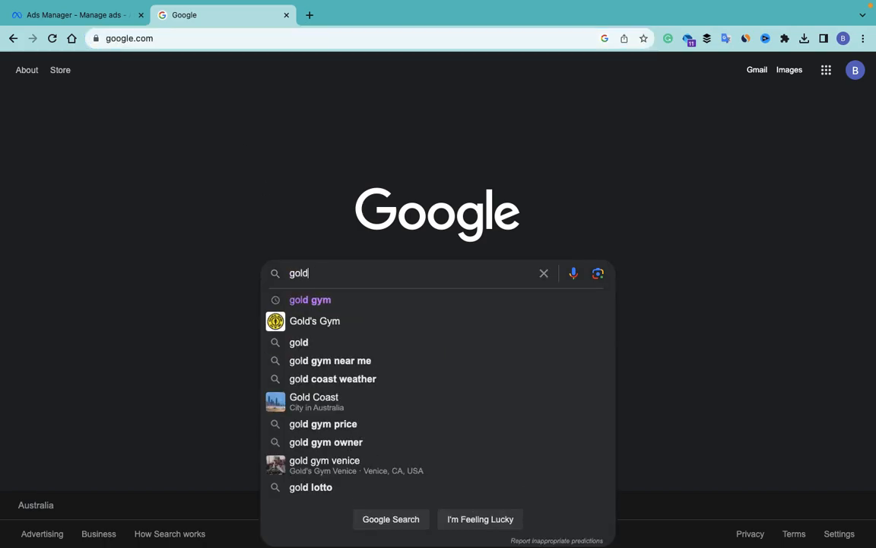
{"action": "left_click", "coordinate": [365, 304]}
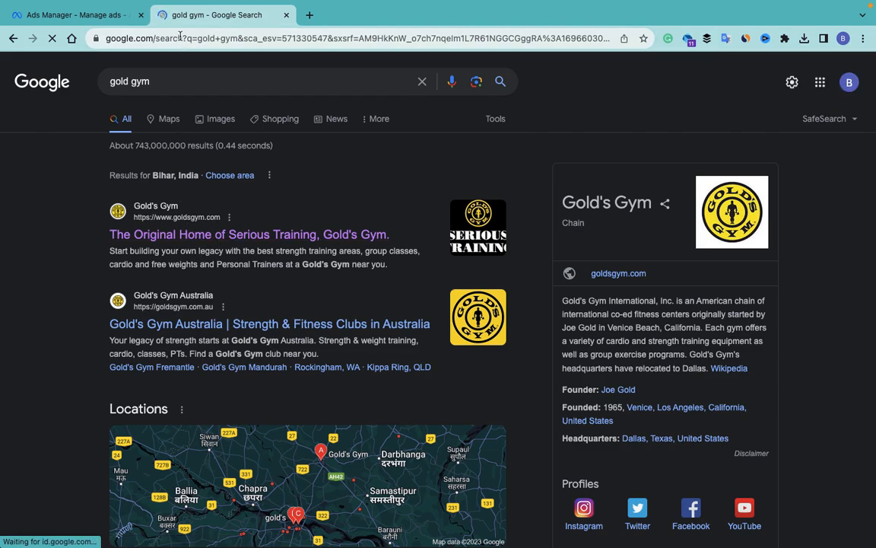
{"action": "left_click", "coordinate": [196, 233]}
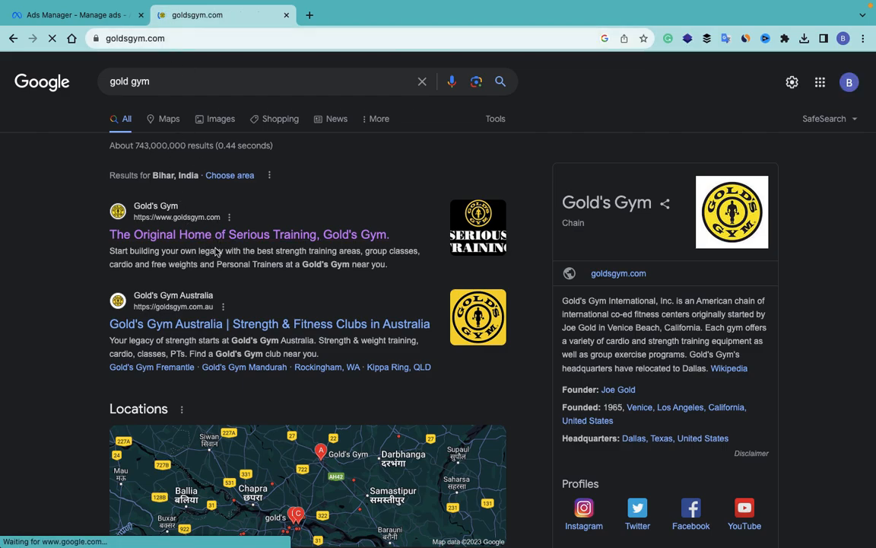
{"action": "left_click", "coordinate": [201, 39]}
{"action": "key", "text": "ctrl+c"}
{"action": "left_click", "coordinate": [83, 13]}
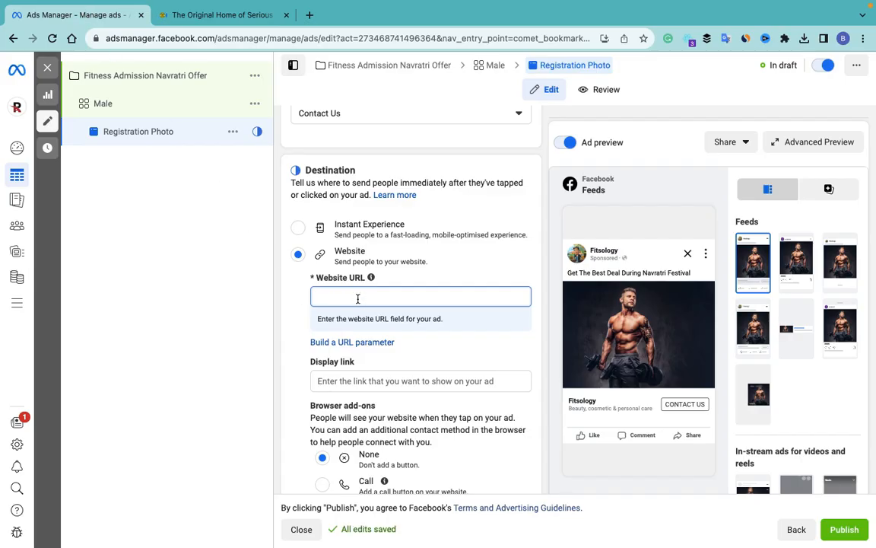
Step: Paste the Gold's Gym URL and try adding a Call browser add-on
{"action": "key", "text": "ctrl+v"}
{"action": "scroll", "coordinate": [302, 342], "scroll_direction": "down", "scroll_amount": 5}
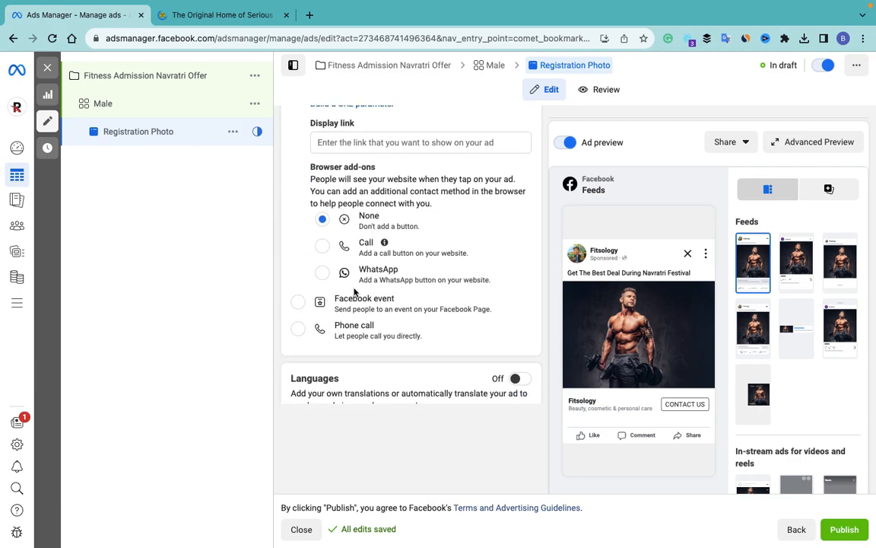
{"action": "left_click", "coordinate": [322, 251]}
{"action": "left_click", "coordinate": [323, 227]}
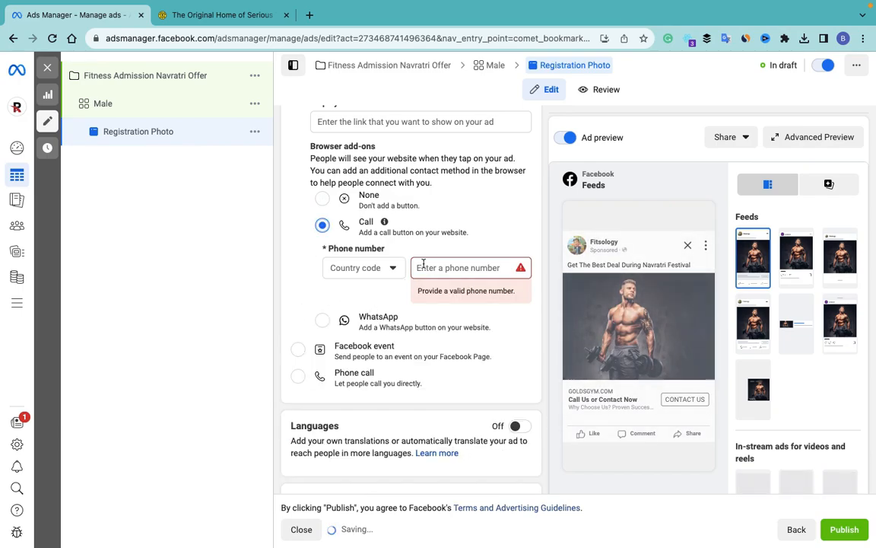
Step: Pick India +91 as the country code, start a phone number, then reset the destination to Website
{"action": "left_click", "coordinate": [391, 267]}
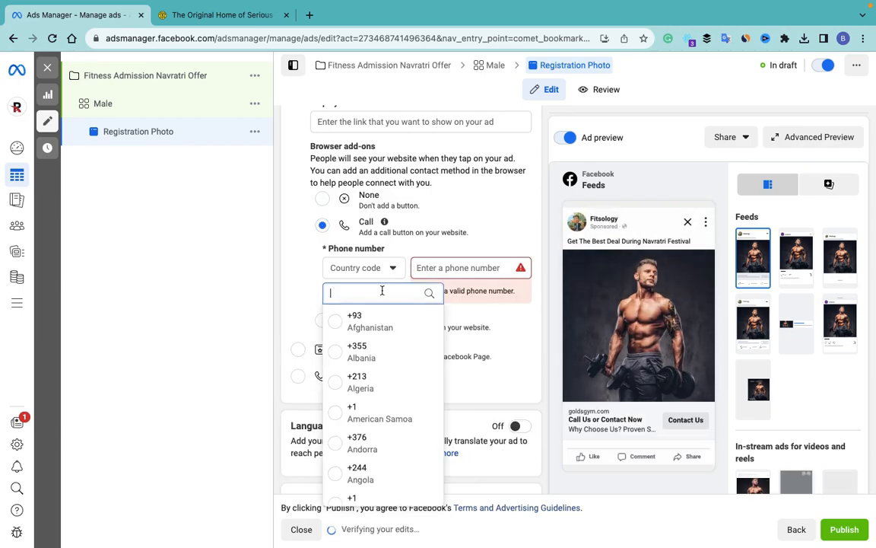
{"action": "type", "text": "ini"}
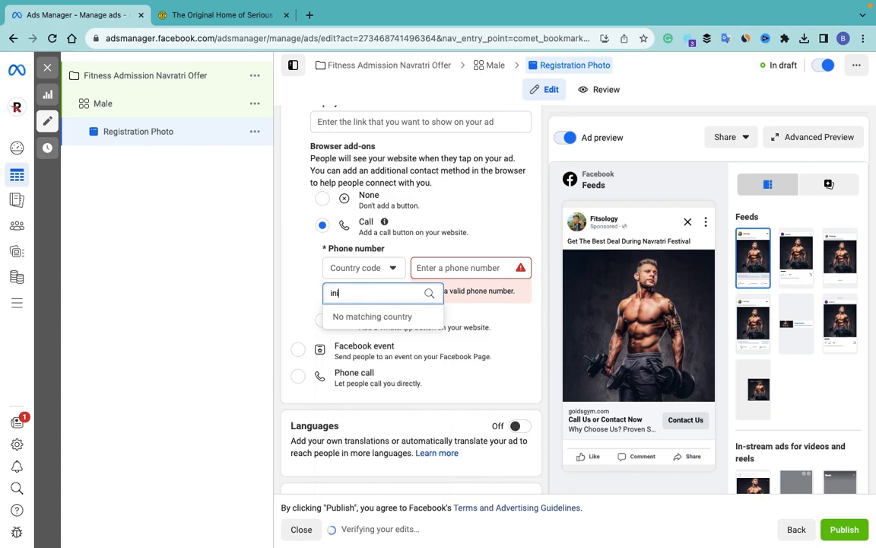
{"action": "key", "text": "BackSpace"}
{"action": "type", "text": "dia"}
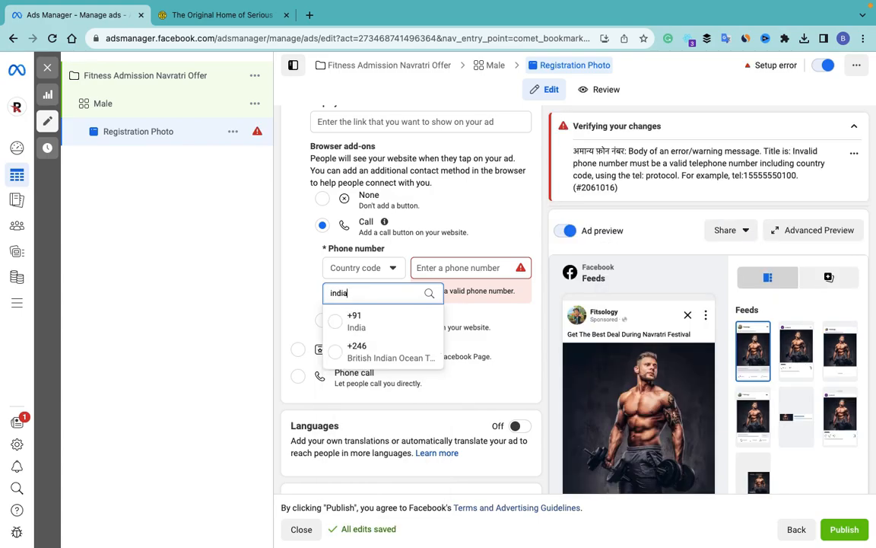
{"action": "left_click", "coordinate": [339, 322]}
{"action": "left_click", "coordinate": [429, 268]}
{"action": "type", "text": "9"}
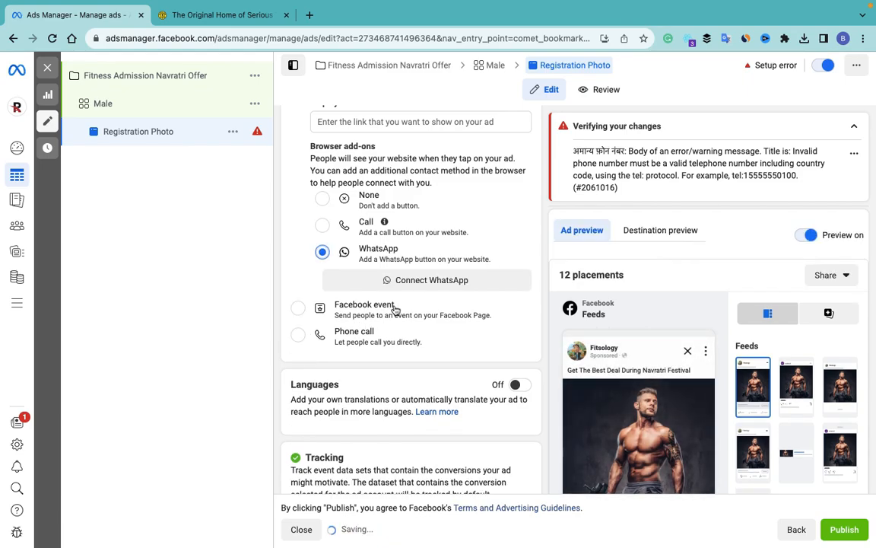
{"action": "scroll", "coordinate": [398, 311], "scroll_direction": "down", "scroll_amount": 3}
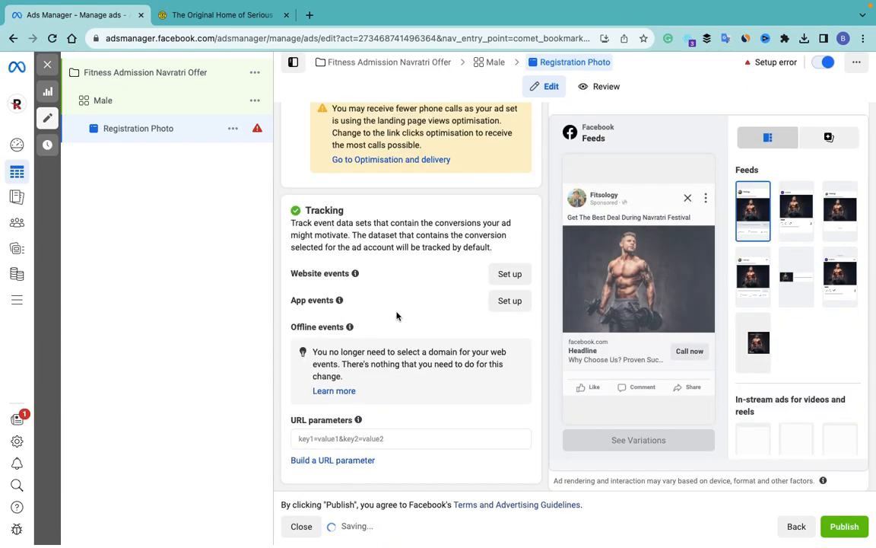
{"action": "scroll", "coordinate": [398, 314], "scroll_direction": "up", "scroll_amount": 3}
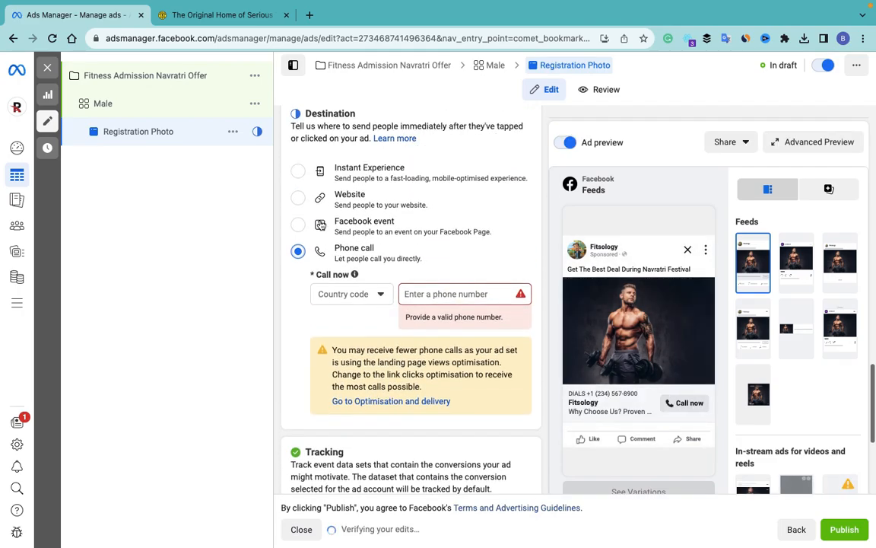
{"action": "scroll", "coordinate": [320, 225], "scroll_direction": "up", "scroll_amount": 2}
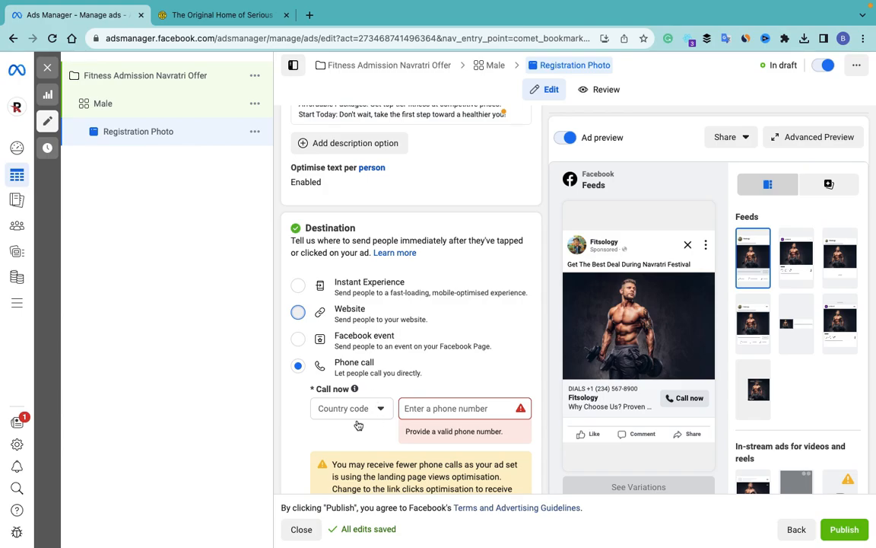
{"action": "left_click", "coordinate": [339, 313]}
{"action": "scroll", "coordinate": [385, 383], "scroll_direction": "down", "scroll_amount": 2}
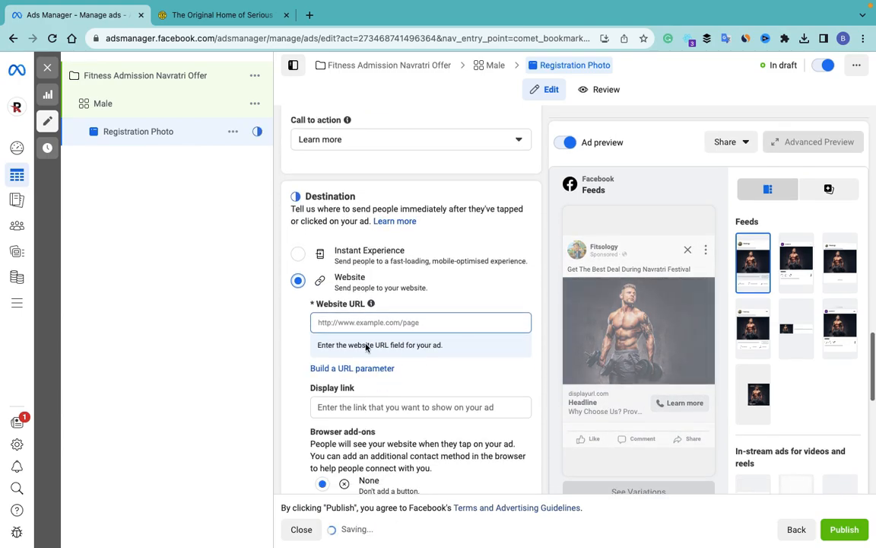
{"action": "left_click", "coordinate": [362, 325]}
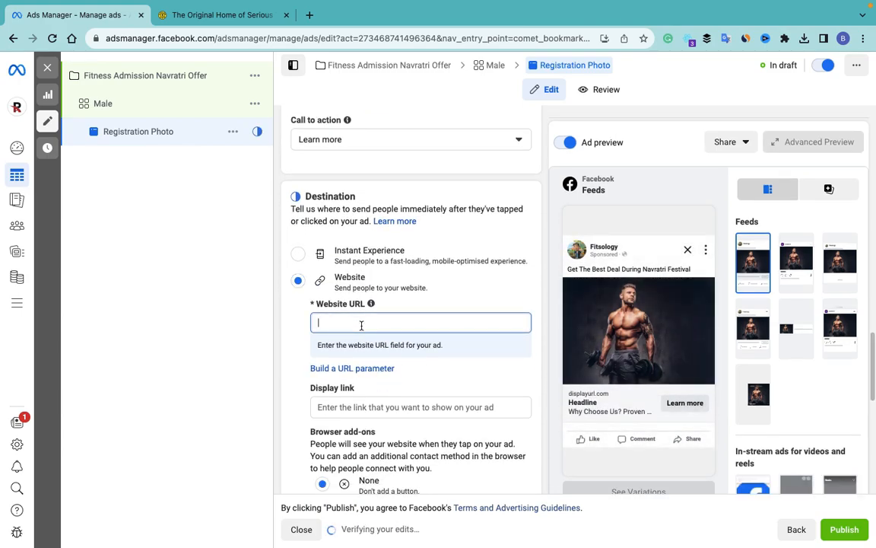
{"action": "key", "text": "ctrl+v"}
{"action": "scroll", "coordinate": [382, 367], "scroll_direction": "down", "scroll_amount": 4}
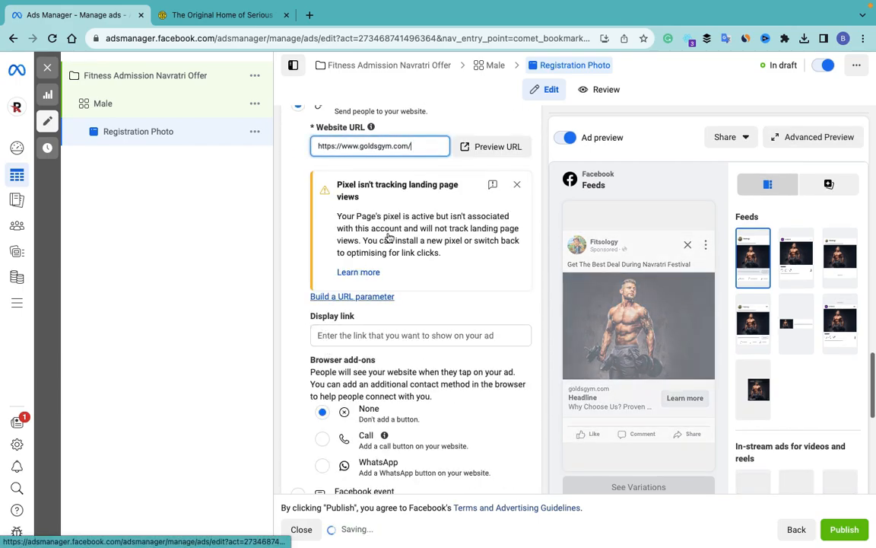
{"action": "left_click", "coordinate": [517, 184]}
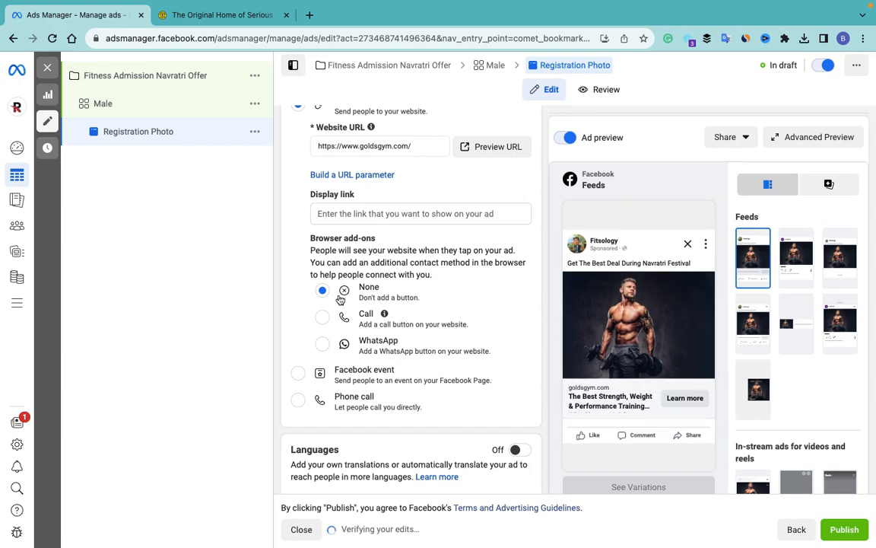
Step: Add a Call browser add-on with country code India +91 and enter the phone number
{"action": "left_click", "coordinate": [391, 307]}
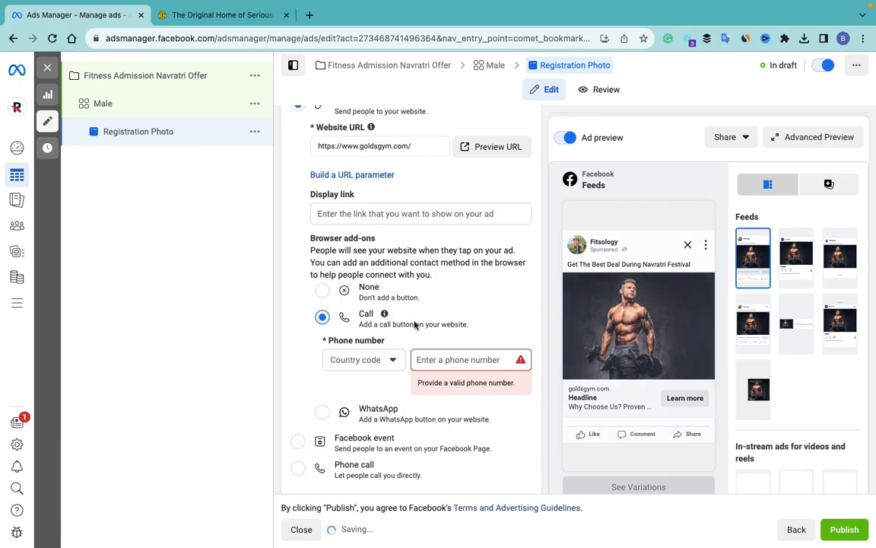
{"action": "left_click", "coordinate": [385, 362]}
{"action": "type", "text": "india"}
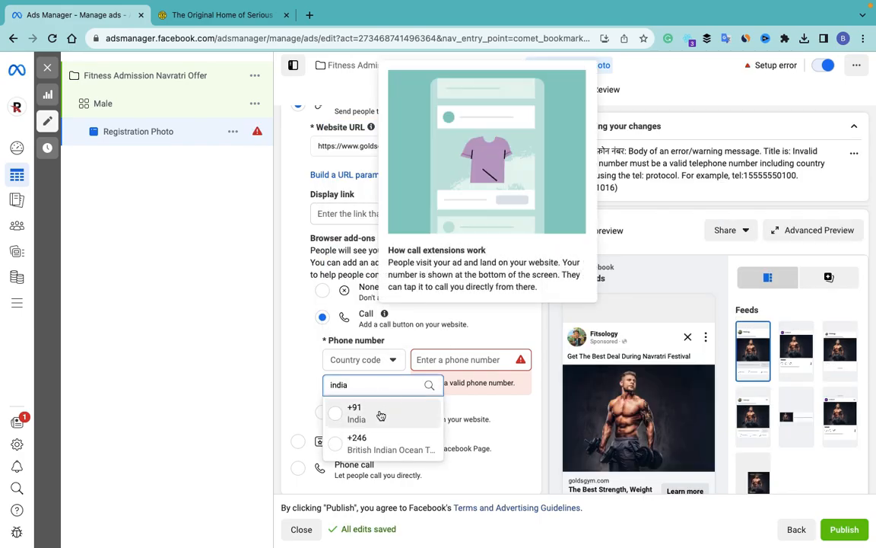
{"action": "left_click", "coordinate": [381, 414]}
{"action": "left_click", "coordinate": [442, 360]}
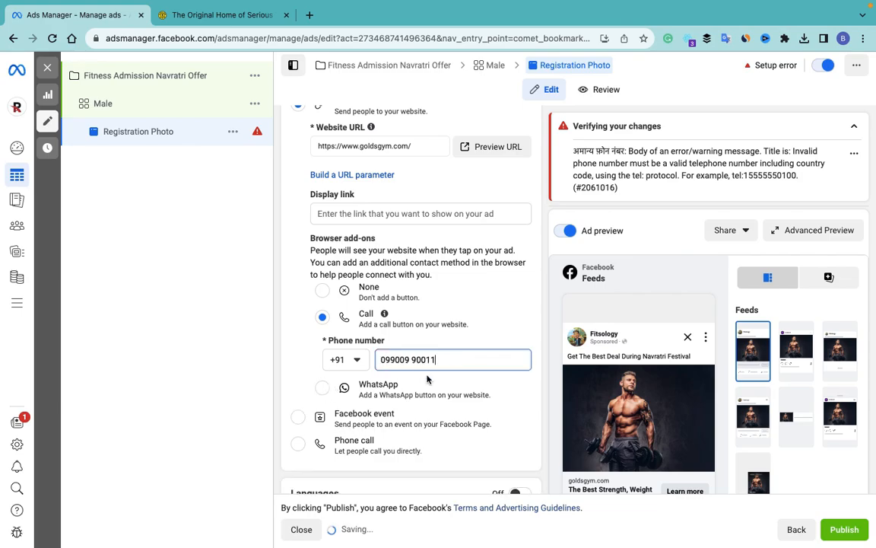
{"action": "scroll", "coordinate": [430, 378], "scroll_direction": "down", "scroll_amount": 5}
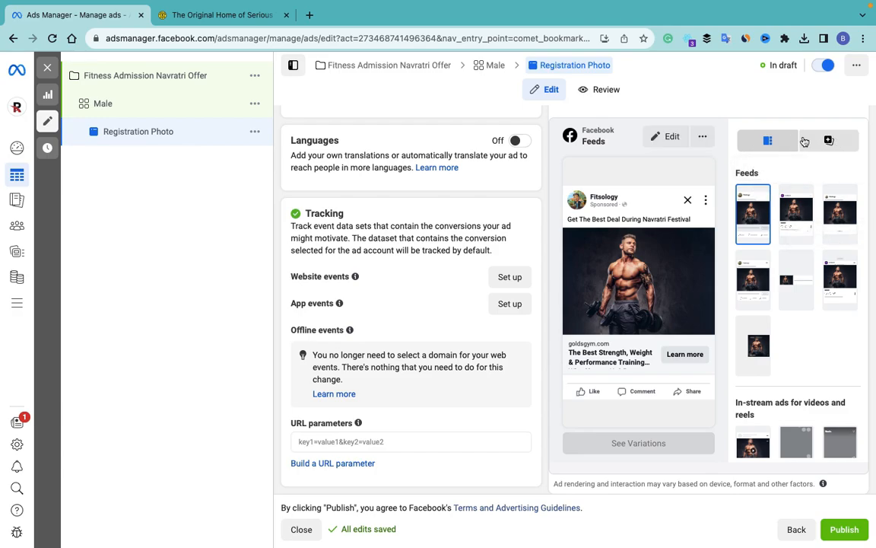
Step: Publish the campaign, ad set and ad, dismiss the info labels tip, and close the editor
{"action": "scroll", "coordinate": [810, 369], "scroll_direction": "down", "scroll_amount": 2}
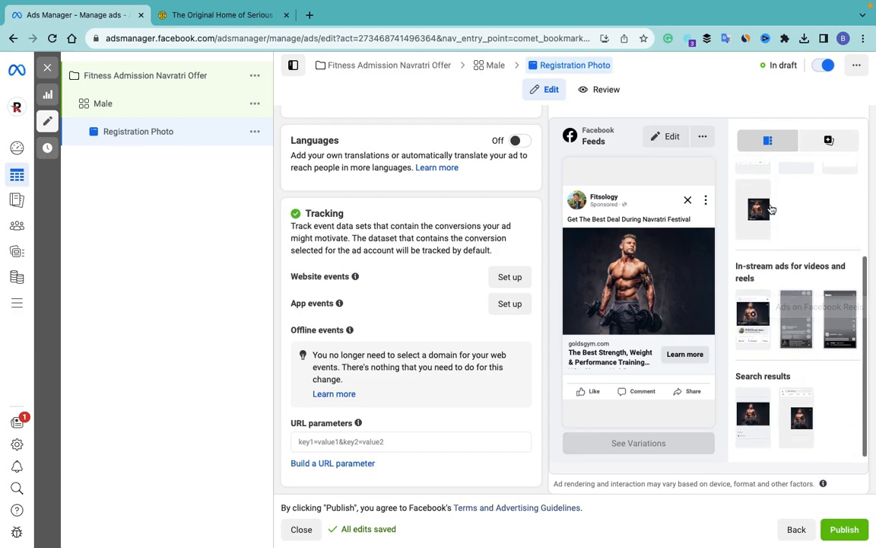
{"action": "left_click", "coordinate": [854, 531]}
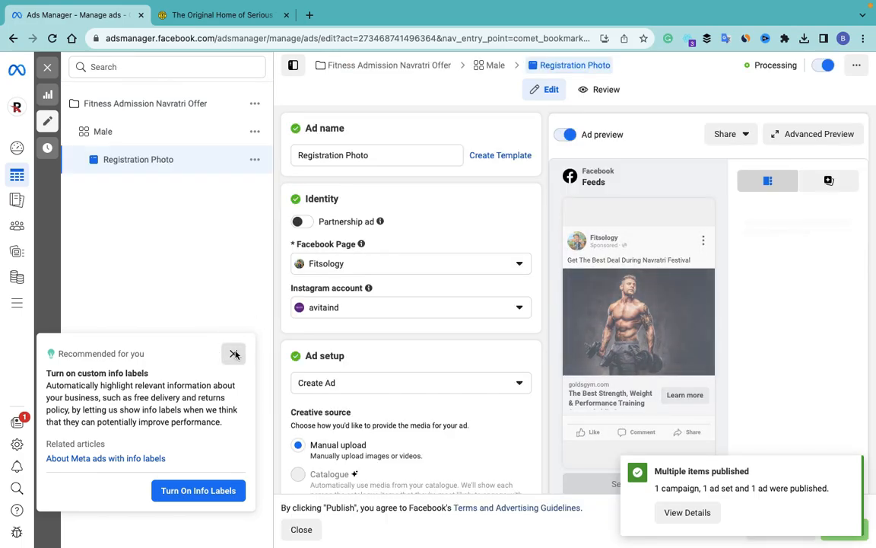
{"action": "left_click", "coordinate": [235, 355]}
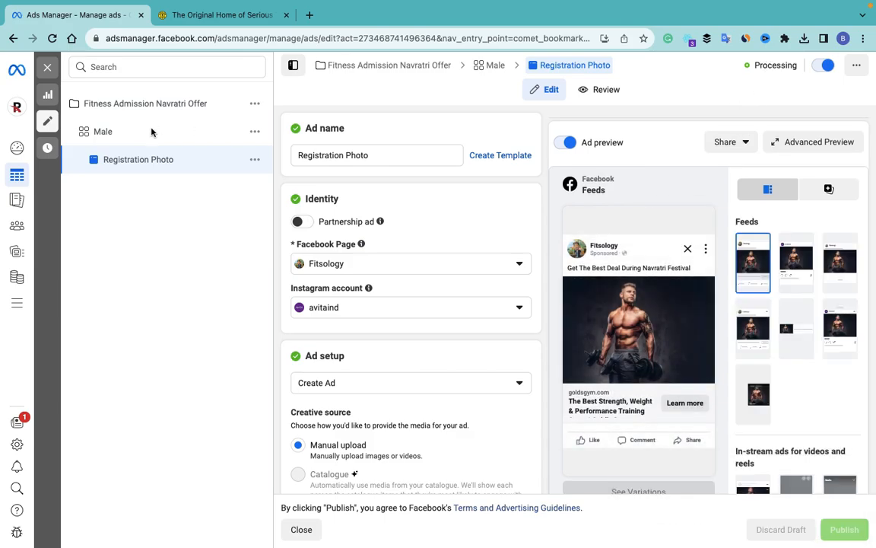
{"action": "left_click", "coordinate": [47, 70]}
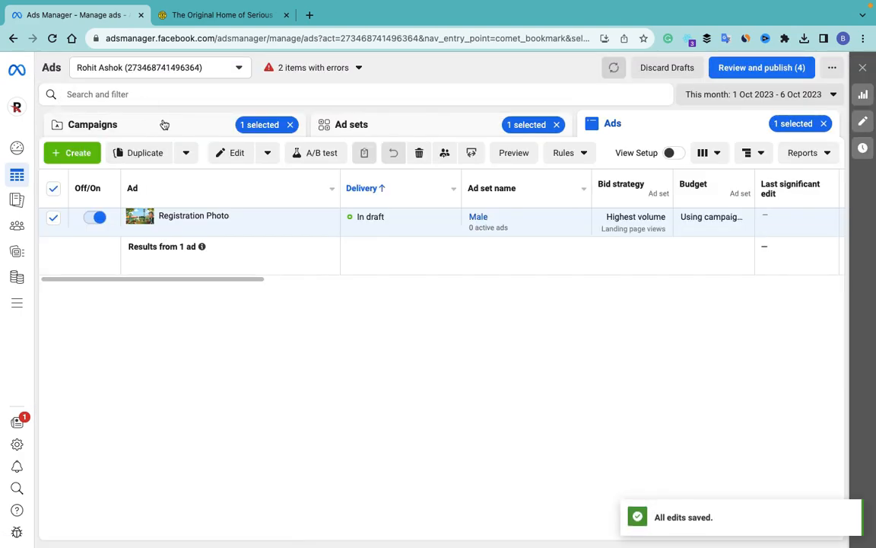
Step: Turn off the Fitness Admission Navratri Offer campaign in the Campaigns list
{"action": "left_click", "coordinate": [168, 124]}
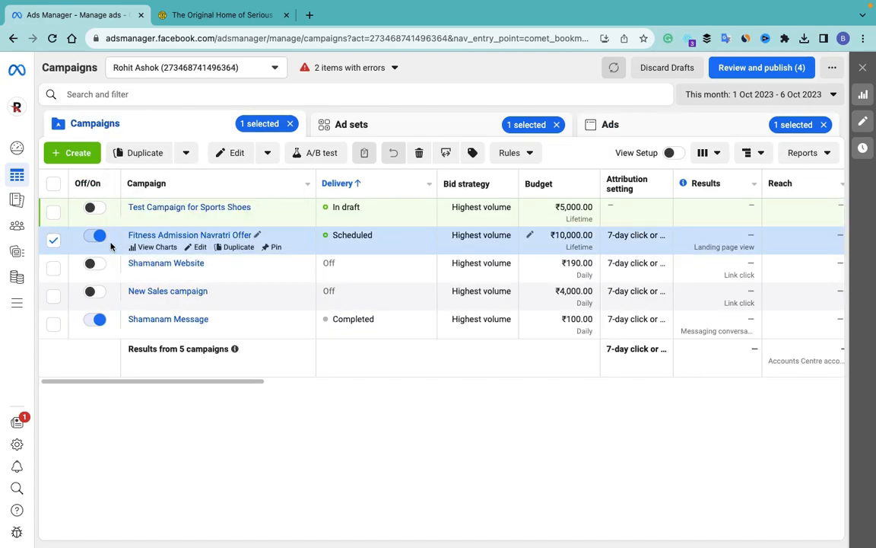
{"action": "left_click", "coordinate": [52, 241]}
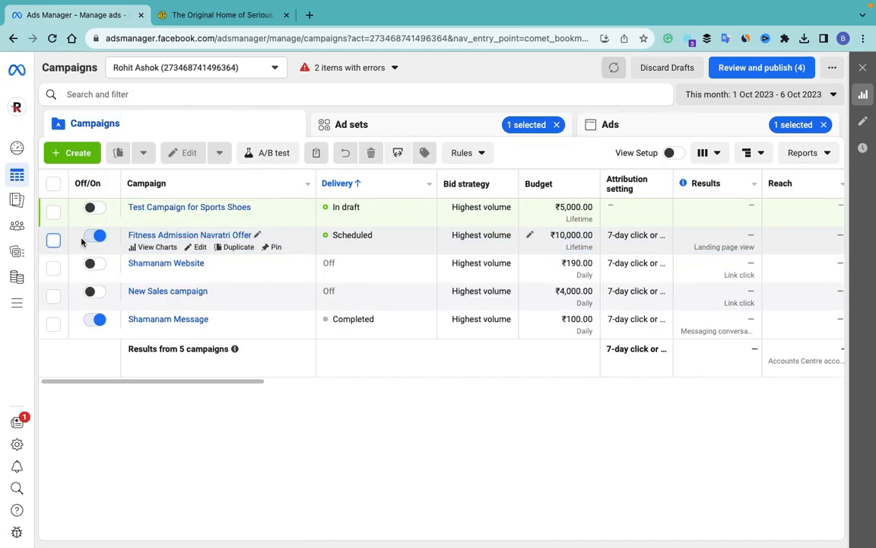
{"action": "left_click", "coordinate": [89, 237]}
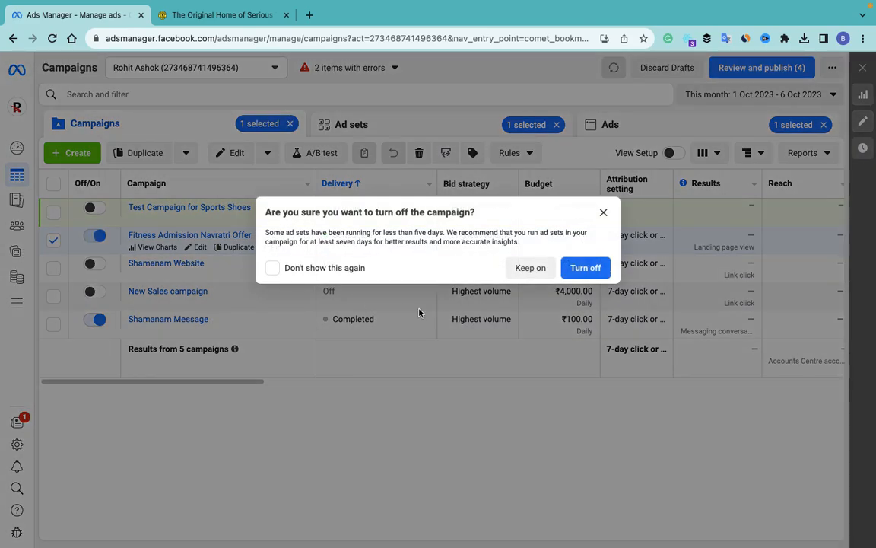
{"action": "left_click", "coordinate": [586, 268]}
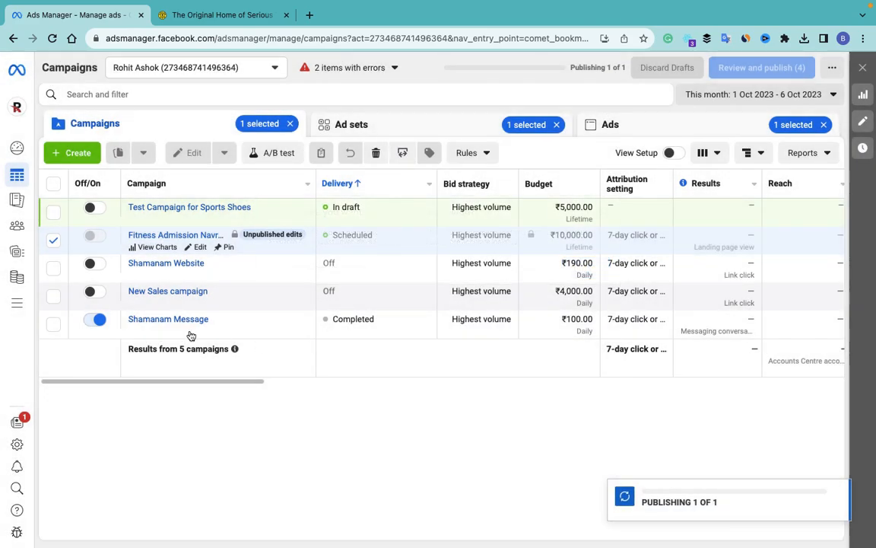
Step: Turn off the Shamanam Message campaign and start creating a new campaign
{"action": "left_click", "coordinate": [101, 320]}
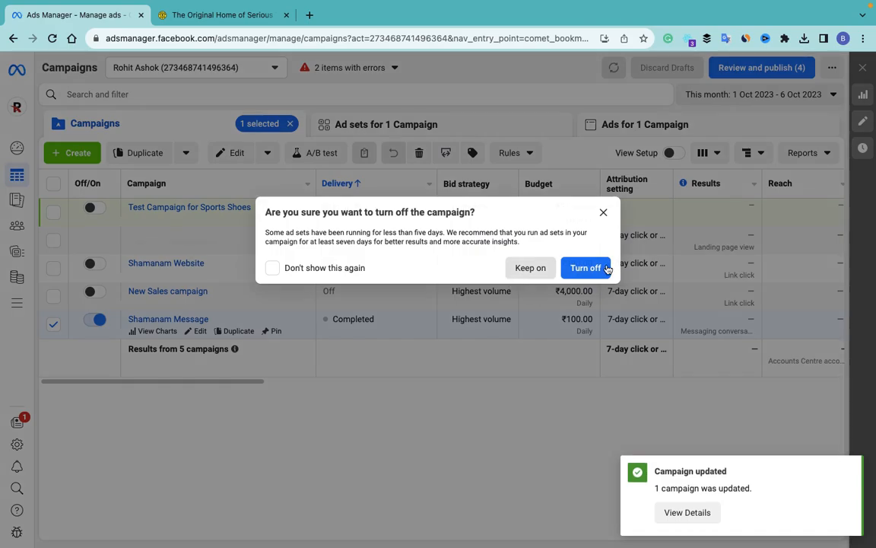
{"action": "left_click", "coordinate": [606, 268]}
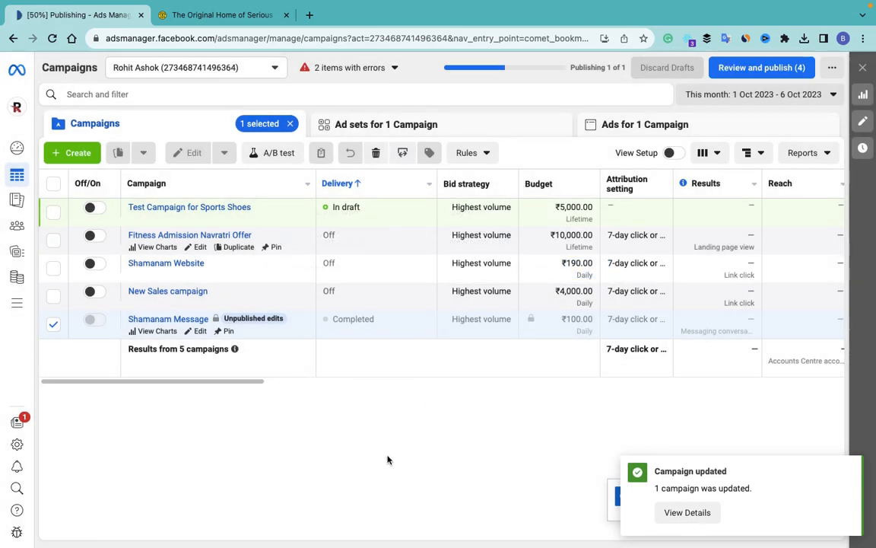
{"action": "left_click", "coordinate": [55, 328]}
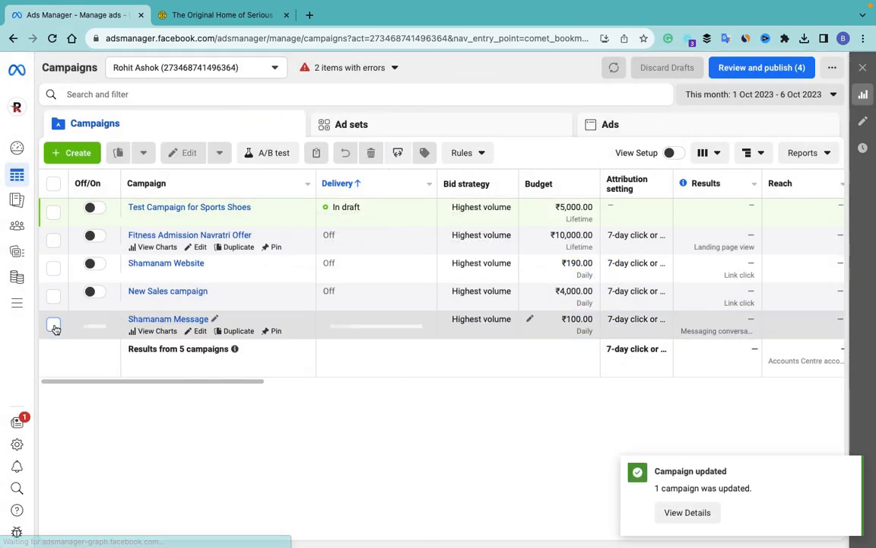
{"action": "left_click", "coordinate": [73, 157]}
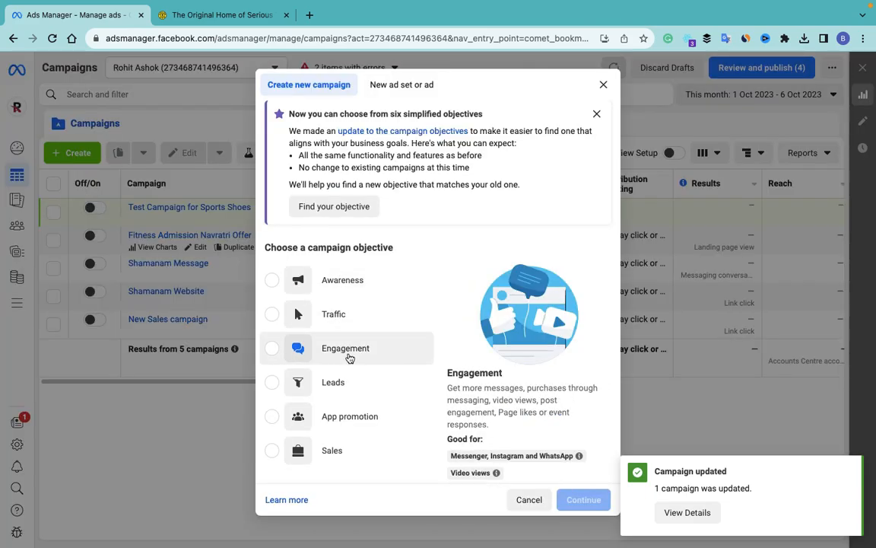
Step: Choose Engagement as the campaign objective and expand the optional naming fields
{"action": "left_click", "coordinate": [280, 351]}
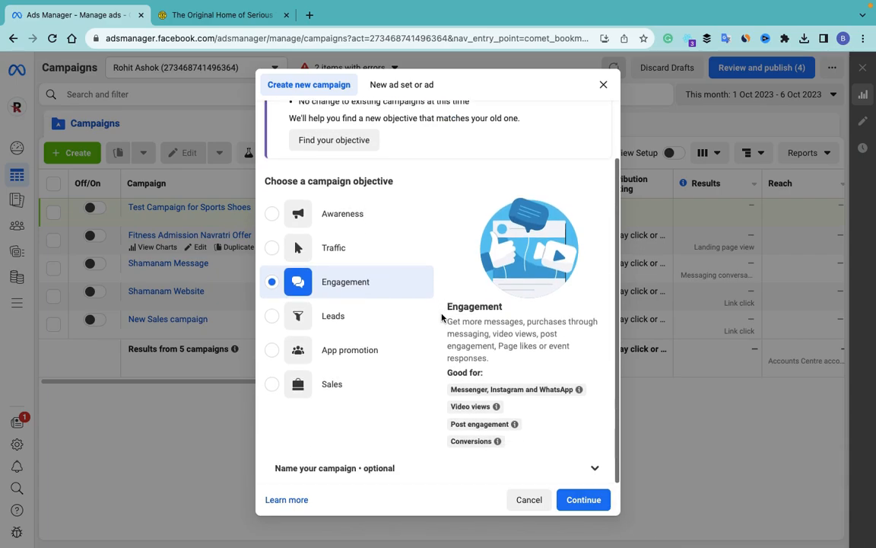
{"action": "mouse_move", "coordinate": [475, 392]}
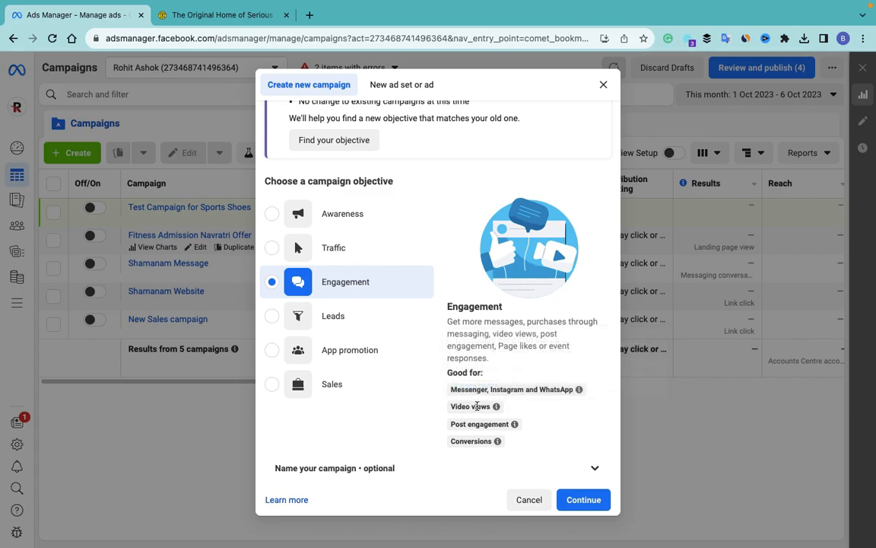
{"action": "mouse_move", "coordinate": [499, 423]}
{"action": "left_click", "coordinate": [597, 471]}
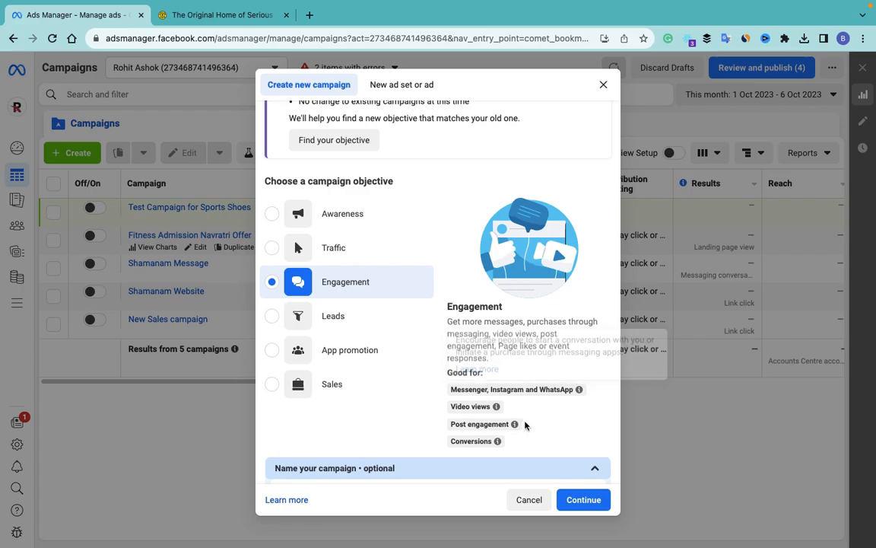
{"action": "scroll", "coordinate": [456, 397], "scroll_direction": "down", "scroll_amount": 3}
Step: Name the campaign 'Engagement Ads for Gym', ad set 'Female' and ad 'Gym Registration', then continue
{"action": "left_click", "coordinate": [378, 343]}
{"action": "type", "text": "Engagement Ads for G"}
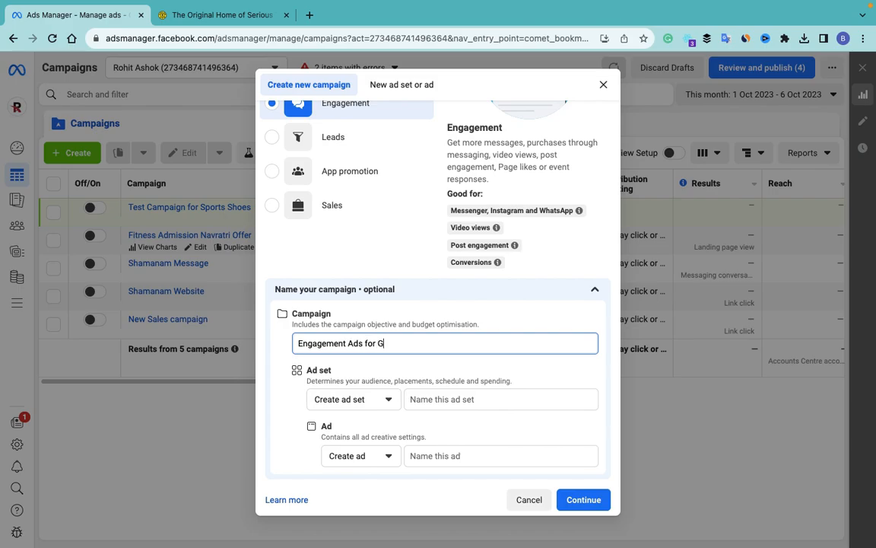
{"action": "type", "text": "ym"}
{"action": "left_click", "coordinate": [440, 399]}
{"action": "type", "text": "Female"}
{"action": "left_click", "coordinate": [460, 457]}
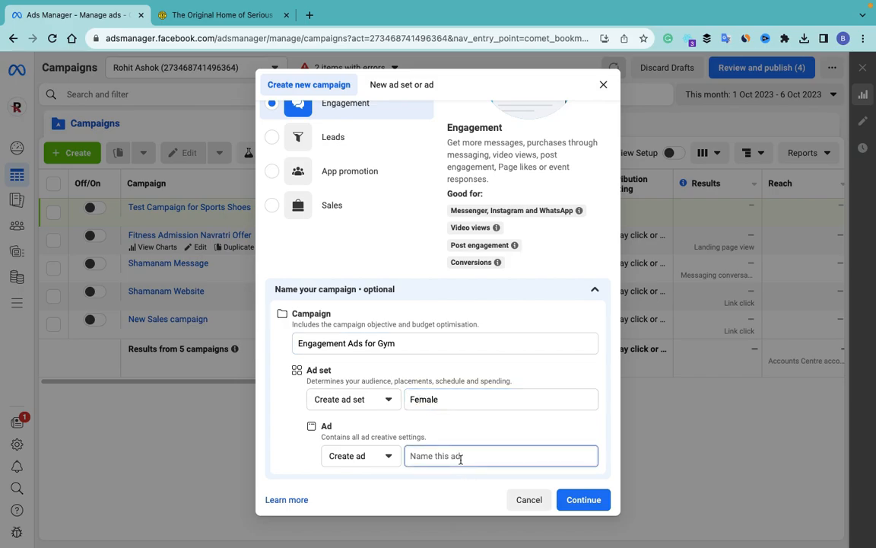
{"action": "type", "text": "G"}
{"action": "left_click", "coordinate": [593, 495]}
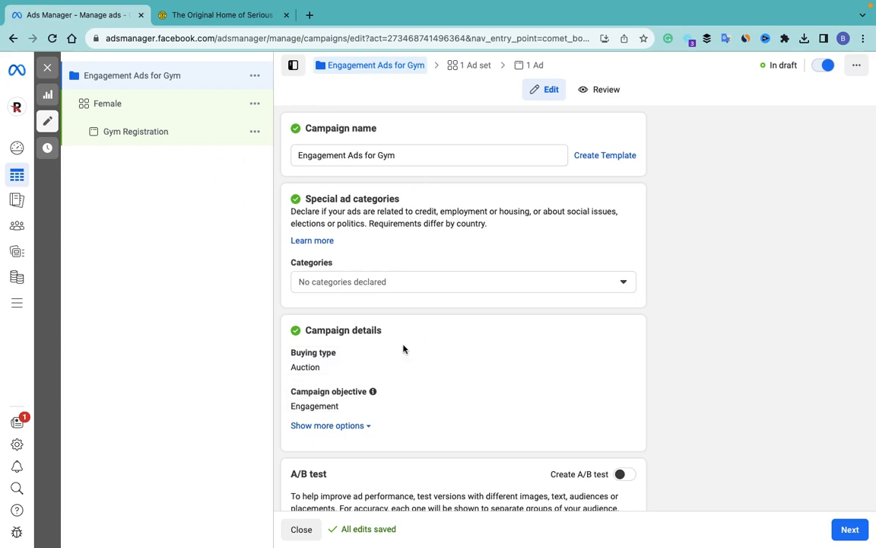
Step: Turn on Advantage campaign budget with a ₹10,000 lifetime budget
{"action": "scroll", "coordinate": [404, 324], "scroll_direction": "down", "scroll_amount": 3}
{"action": "left_click", "coordinate": [342, 333]}
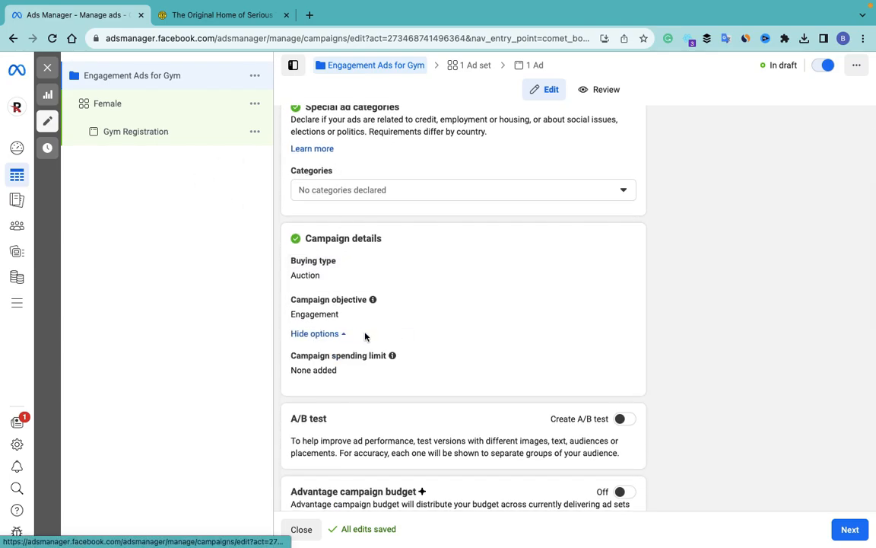
{"action": "scroll", "coordinate": [388, 337], "scroll_direction": "down", "scroll_amount": 2}
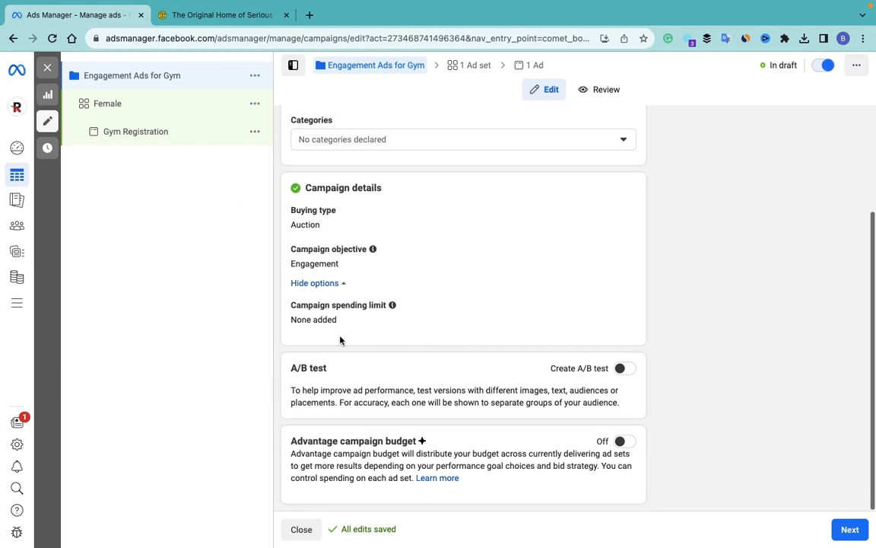
{"action": "left_click", "coordinate": [624, 442]}
{"action": "scroll", "coordinate": [370, 392], "scroll_direction": "down", "scroll_amount": 4}
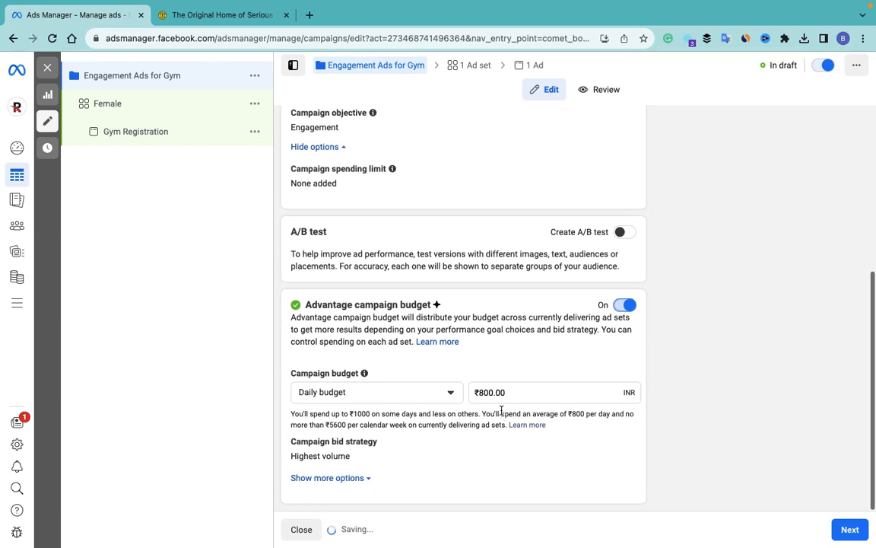
{"action": "left_click", "coordinate": [369, 392]}
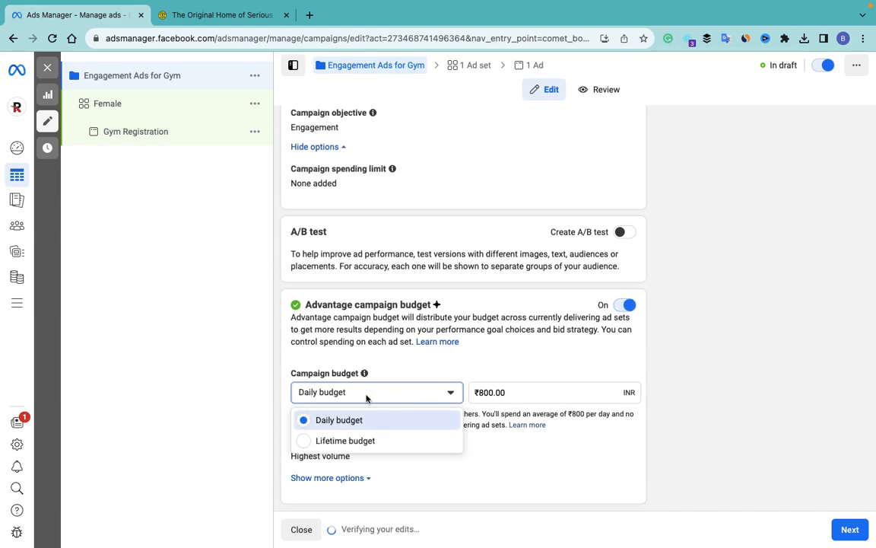
{"action": "left_click", "coordinate": [338, 438]}
{"action": "left_click", "coordinate": [523, 357]}
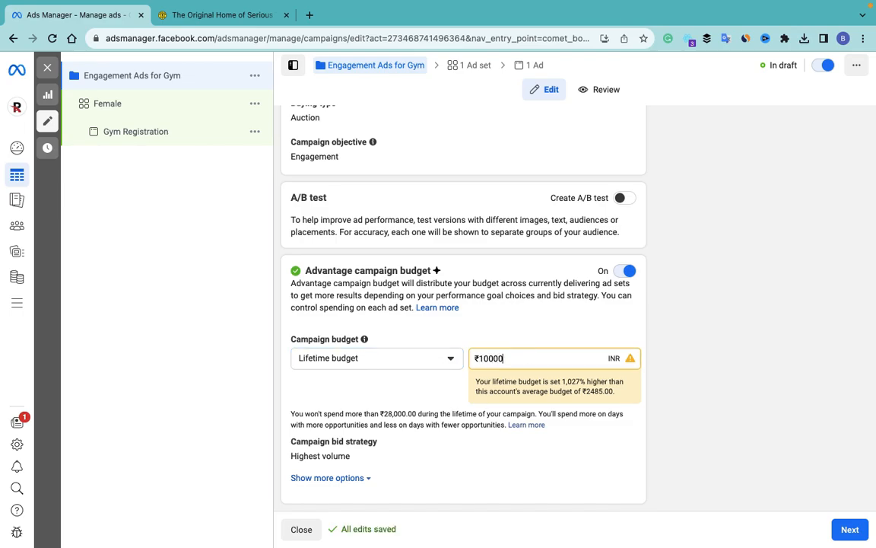
{"action": "left_click", "coordinate": [504, 450]}
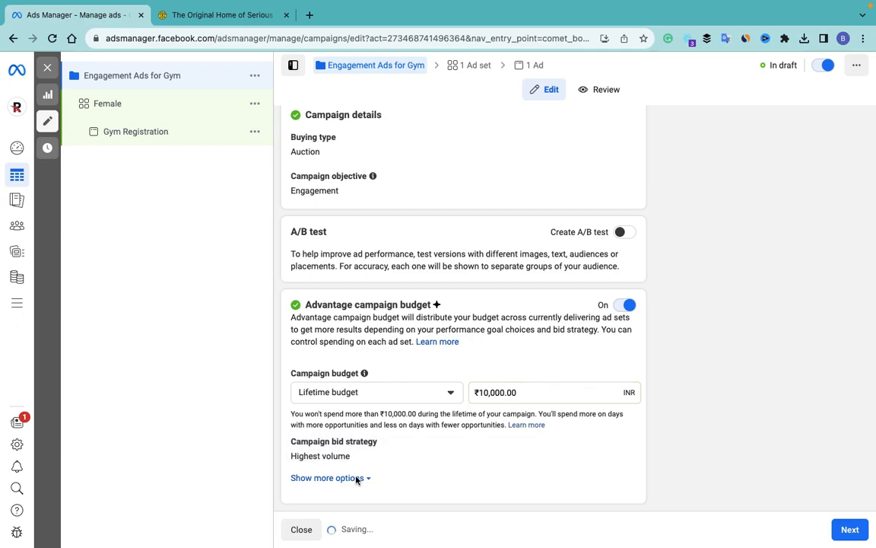
Step: Set the ads to run on a schedule and move on to the ad set settings
{"action": "left_click", "coordinate": [328, 478]}
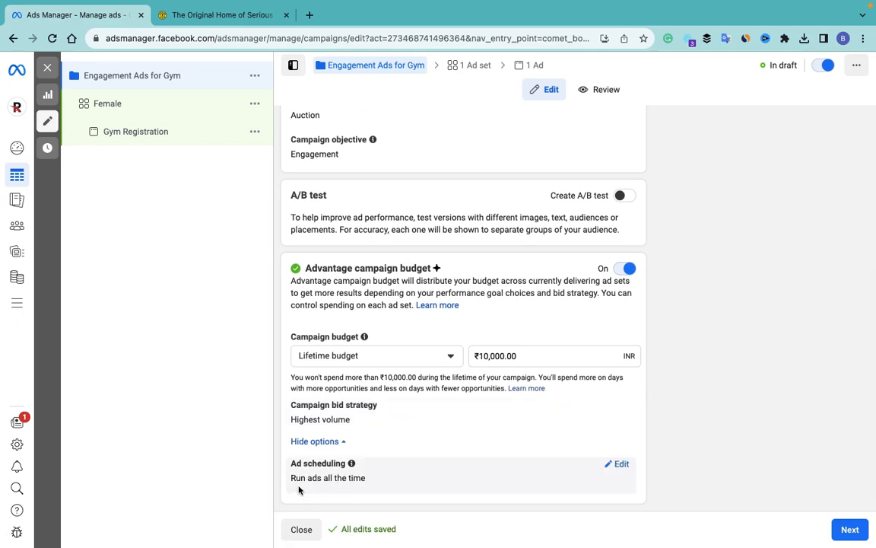
{"action": "left_click", "coordinate": [619, 464]}
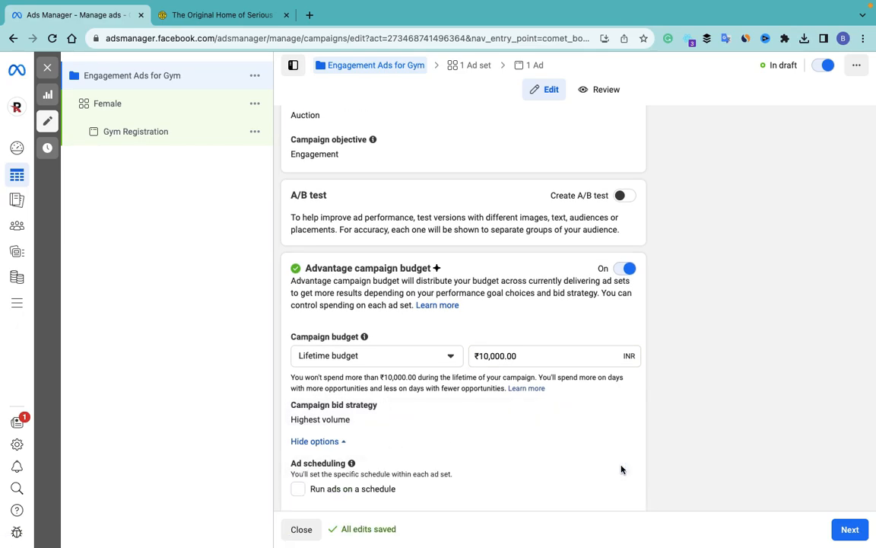
{"action": "left_click", "coordinate": [297, 488]}
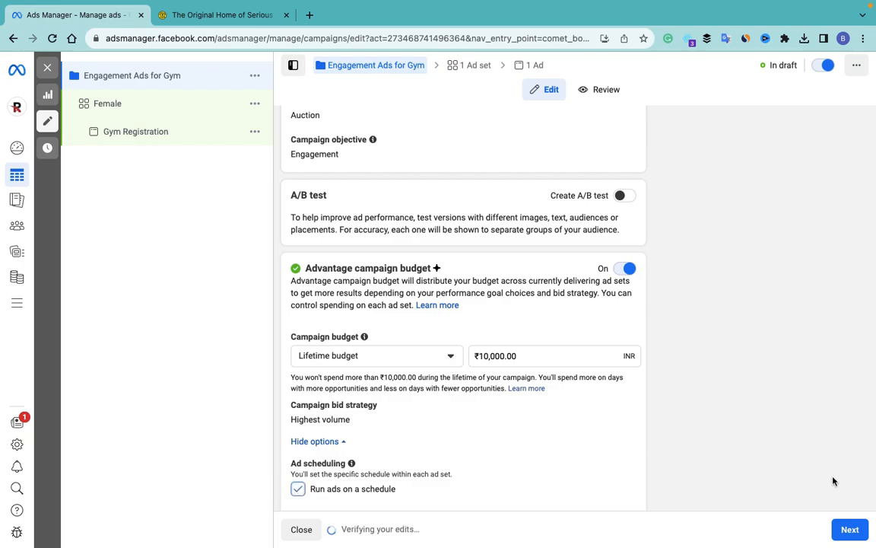
{"action": "left_click", "coordinate": [850, 530]}
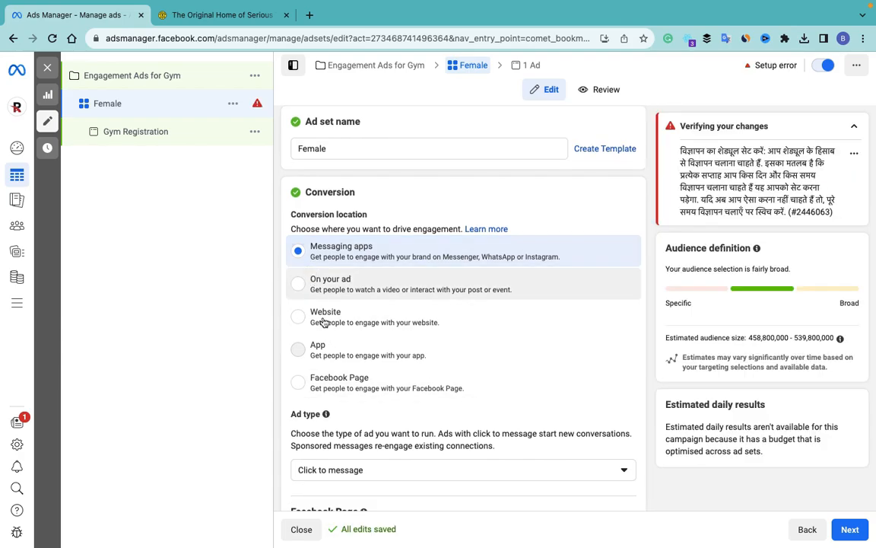
Step: Set the Female ad set's conversion location to the Facebook Page, optimising for Page likes
{"action": "left_click", "coordinate": [299, 383]}
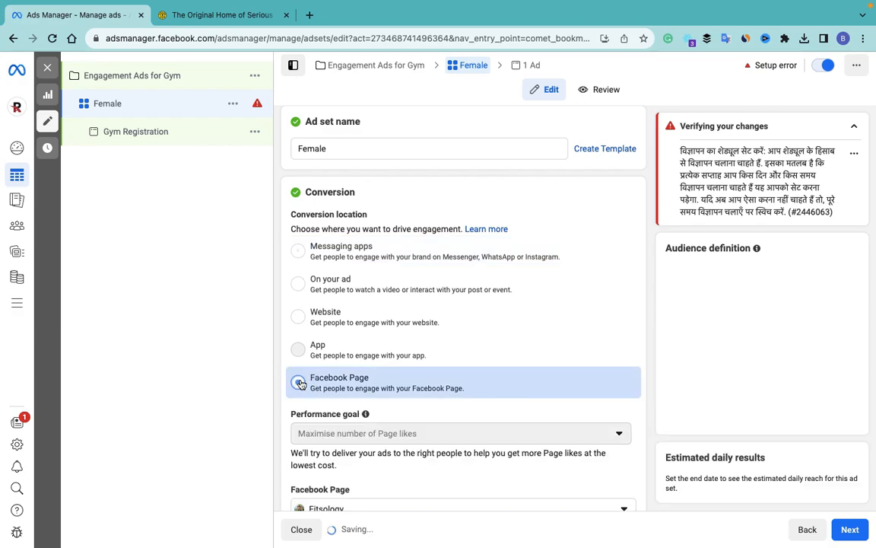
{"action": "scroll", "coordinate": [467, 396], "scroll_direction": "down", "scroll_amount": 3}
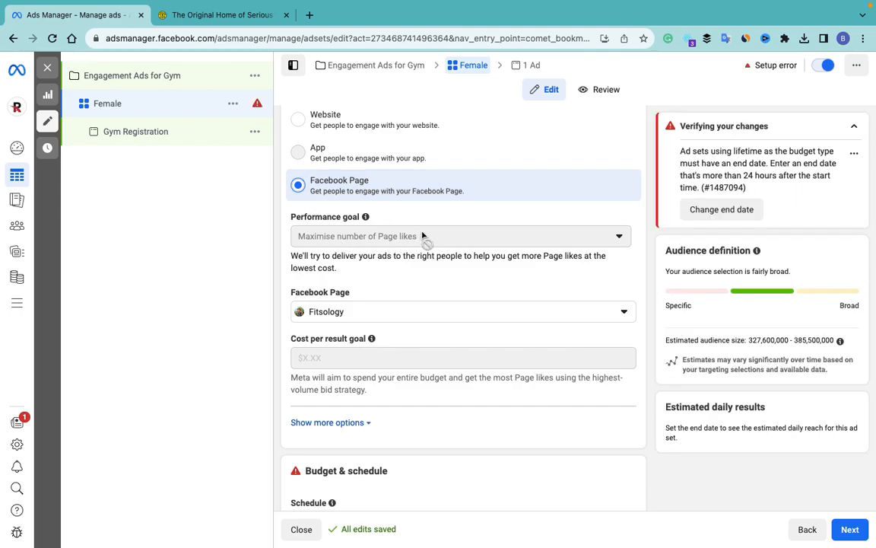
Step: Set the ad set's start date to 15 October 2023 and end date to 24 October 2023
{"action": "scroll", "coordinate": [383, 285], "scroll_direction": "down", "scroll_amount": 3}
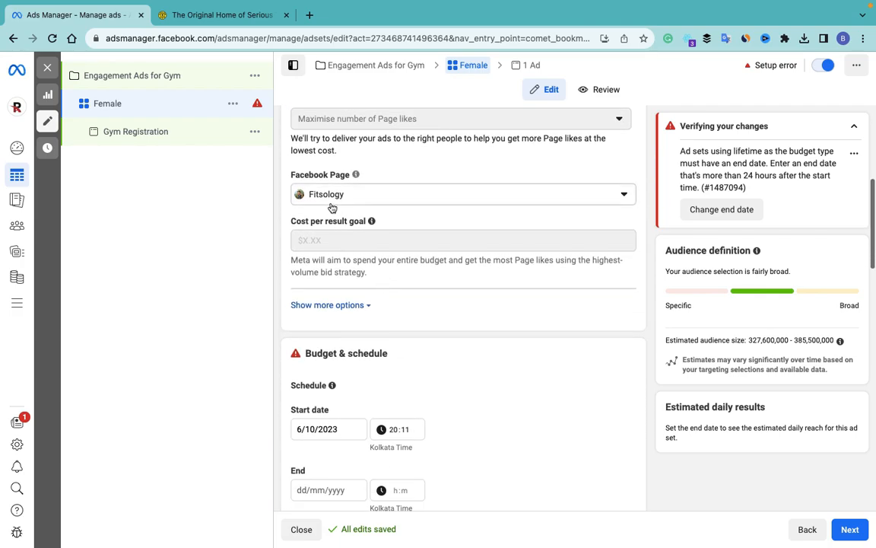
{"action": "scroll", "coordinate": [380, 340], "scroll_direction": "down", "scroll_amount": 3}
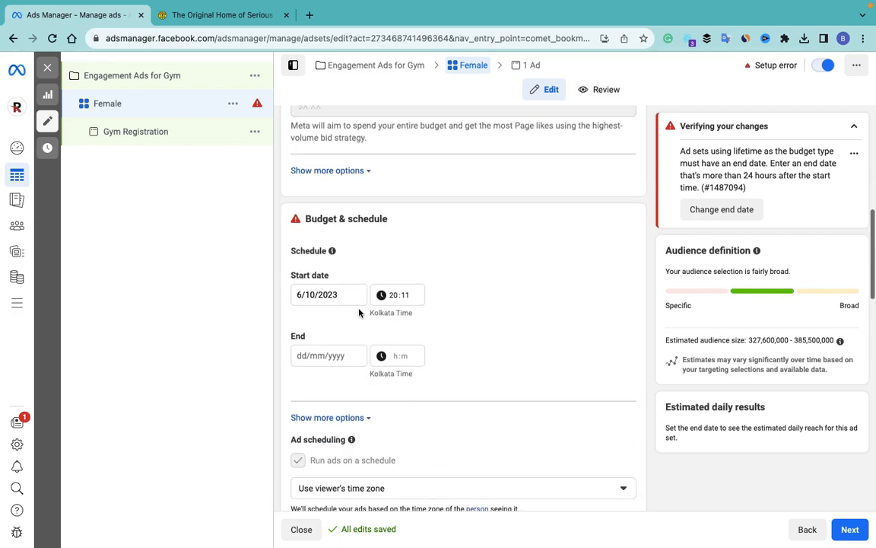
{"action": "left_click", "coordinate": [322, 292]}
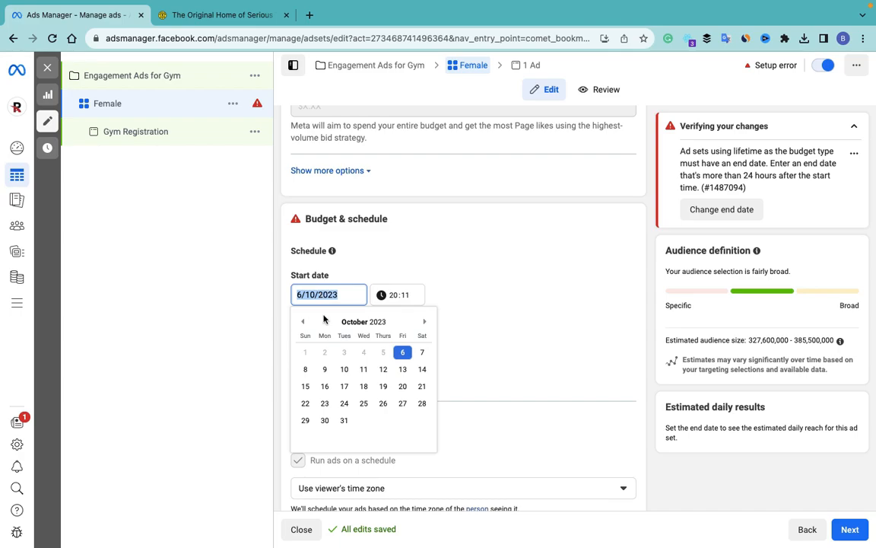
{"action": "left_click", "coordinate": [307, 389]}
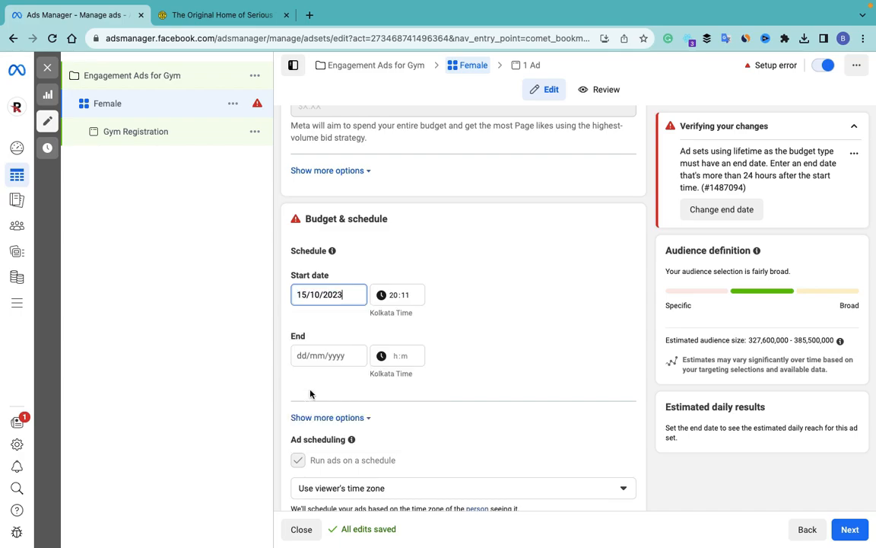
{"action": "left_click", "coordinate": [327, 361]}
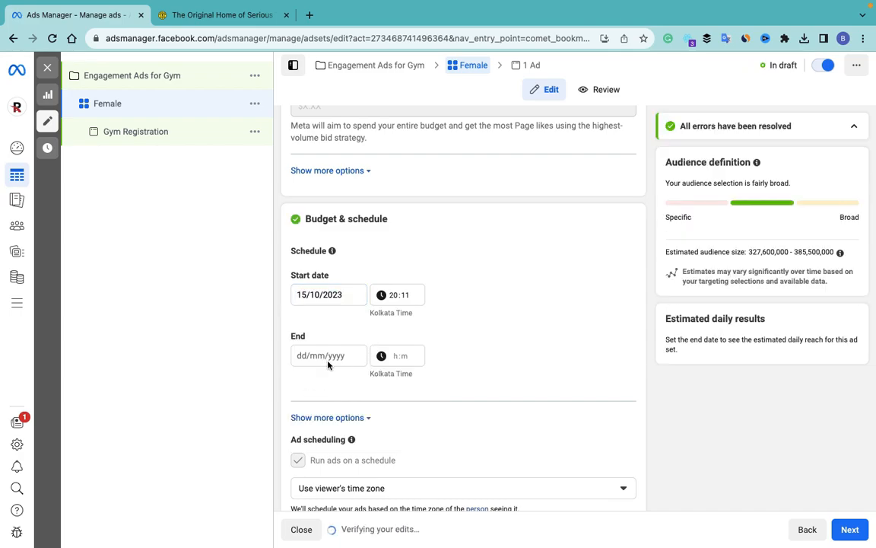
{"action": "left_click", "coordinate": [321, 355]}
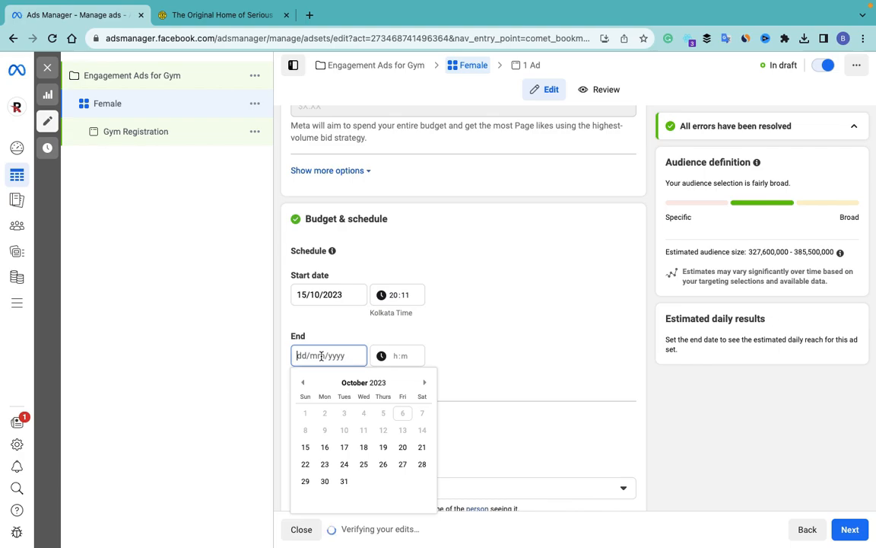
{"action": "left_click", "coordinate": [346, 465]}
Step: Schedule delivery every day from 6 am through midnight
{"action": "scroll", "coordinate": [442, 365], "scroll_direction": "down", "scroll_amount": 5}
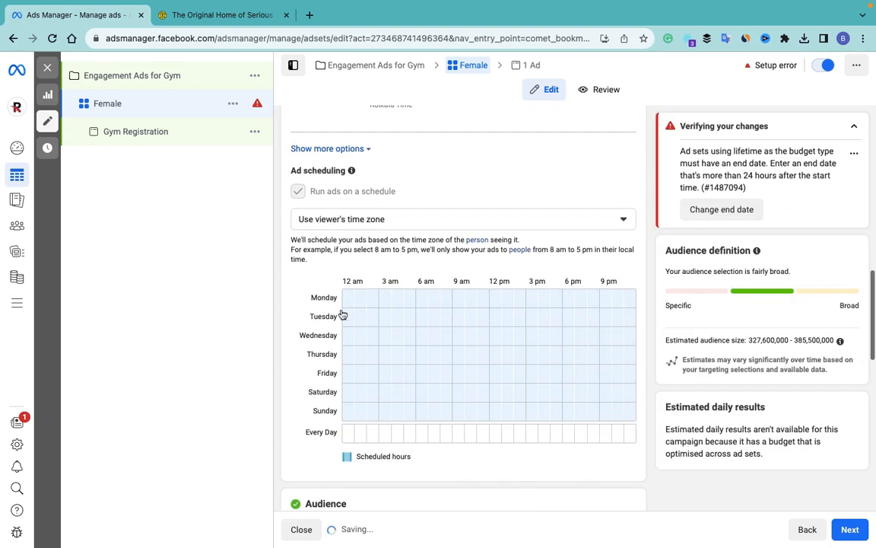
{"action": "left_click", "coordinate": [419, 433]}
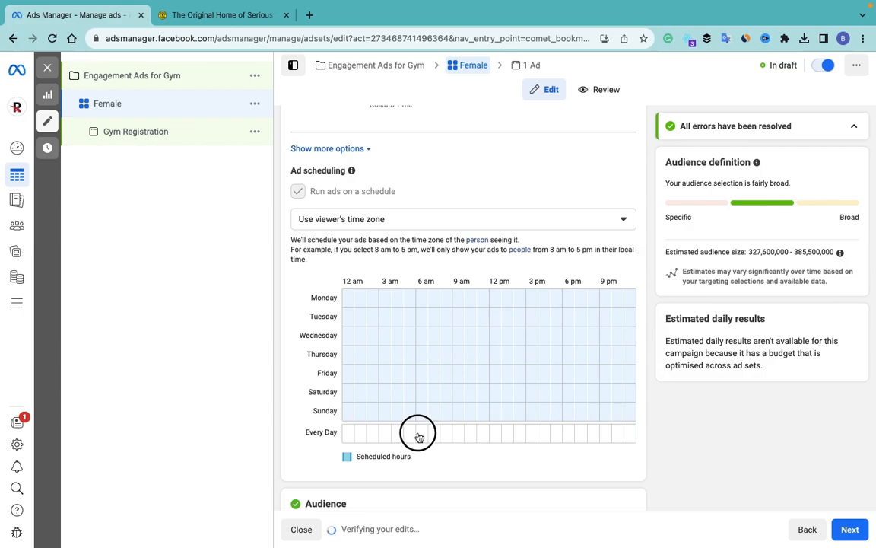
{"action": "left_click_drag", "start_coordinate": [419, 434], "coordinate": [629, 435]}
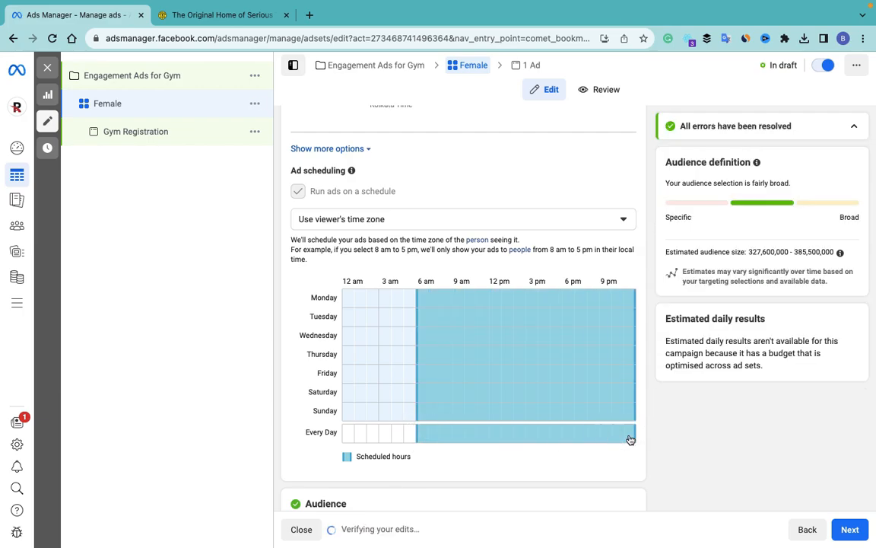
Step: Limit the audience age range to 18–40
{"action": "scroll", "coordinate": [510, 471], "scroll_direction": "down", "scroll_amount": 4}
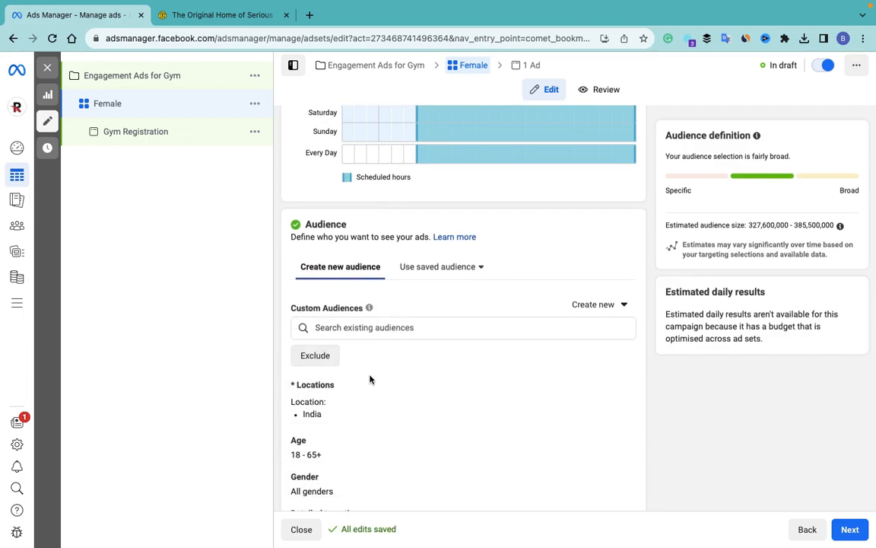
{"action": "scroll", "coordinate": [369, 381], "scroll_direction": "down", "scroll_amount": 3}
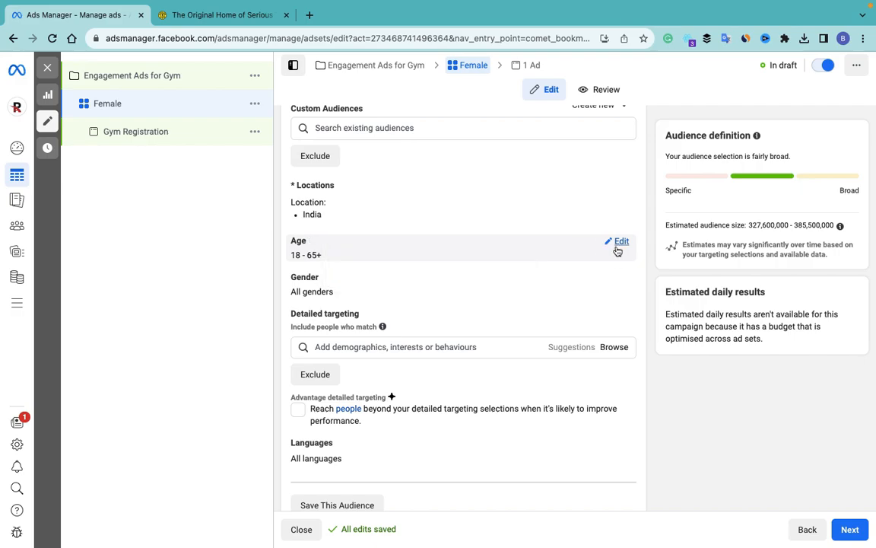
{"action": "left_click", "coordinate": [617, 241]}
{"action": "left_click", "coordinate": [372, 259]}
{"action": "scroll", "coordinate": [394, 338], "scroll_direction": "up", "scroll_amount": 4}
{"action": "scroll", "coordinate": [396, 340], "scroll_direction": "up", "scroll_amount": 1}
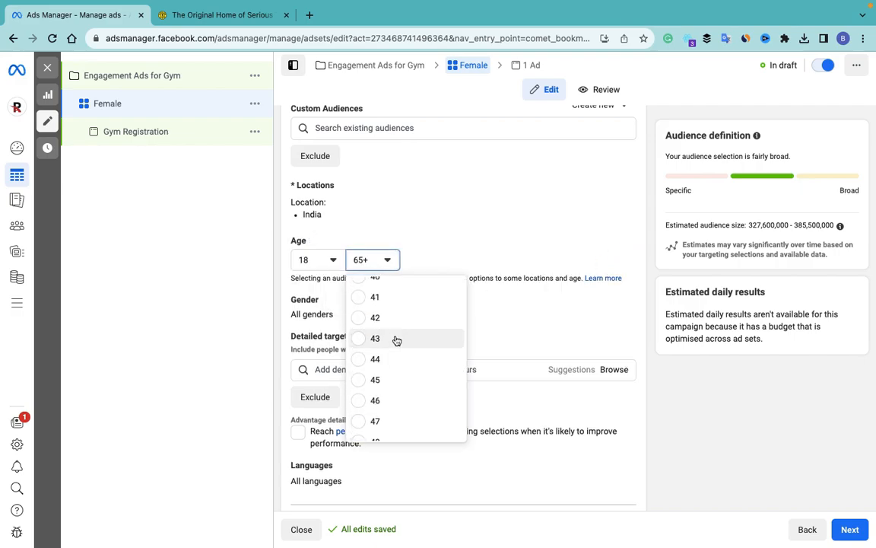
{"action": "left_click", "coordinate": [362, 282]}
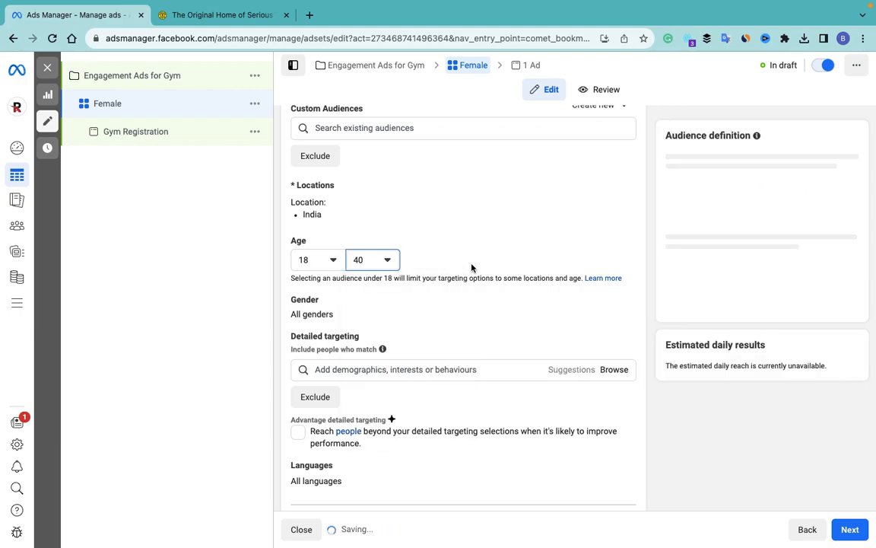
Step: Add Physical fitness and Bodybuilding & Fitness as detailed targeting interests
{"action": "scroll", "coordinate": [321, 383], "scroll_direction": "down", "scroll_amount": 3}
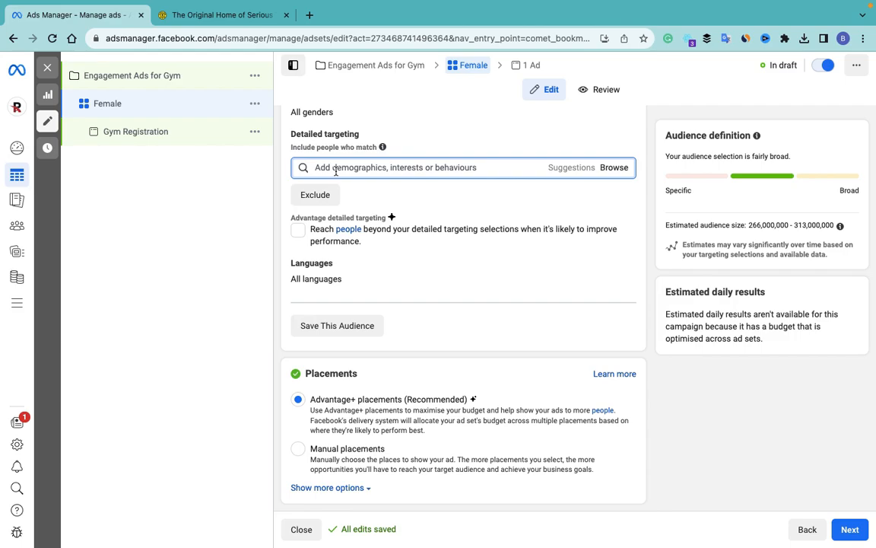
{"action": "type", "text": "gym"}
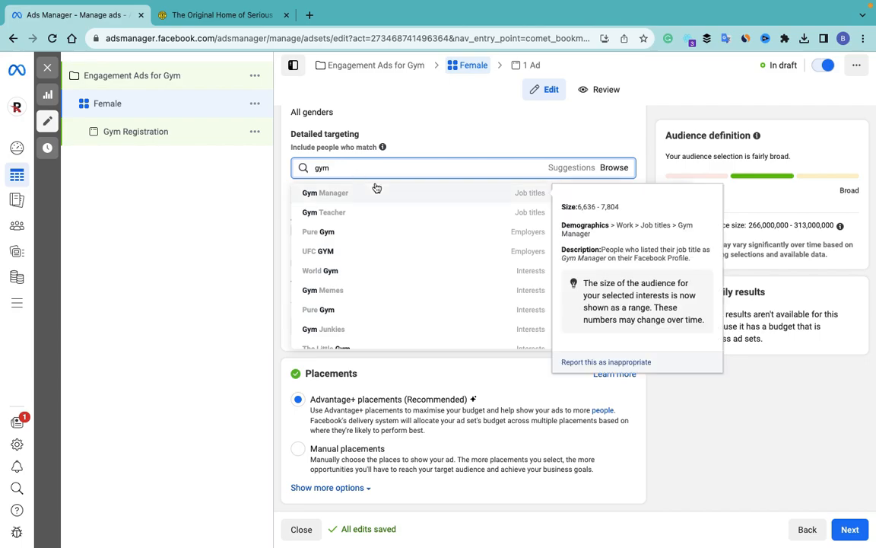
{"action": "scroll", "coordinate": [395, 228], "scroll_direction": "down", "scroll_amount": 3}
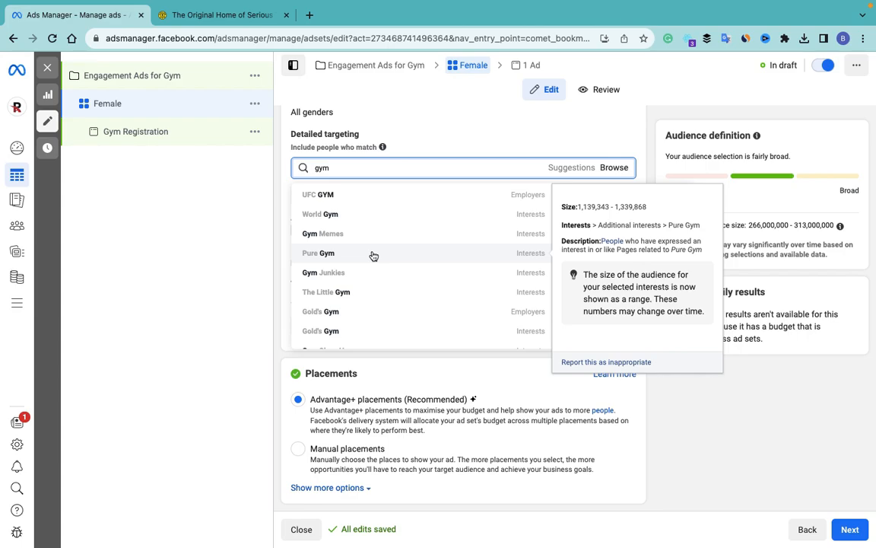
{"action": "scroll", "coordinate": [373, 257], "scroll_direction": "down", "scroll_amount": 5}
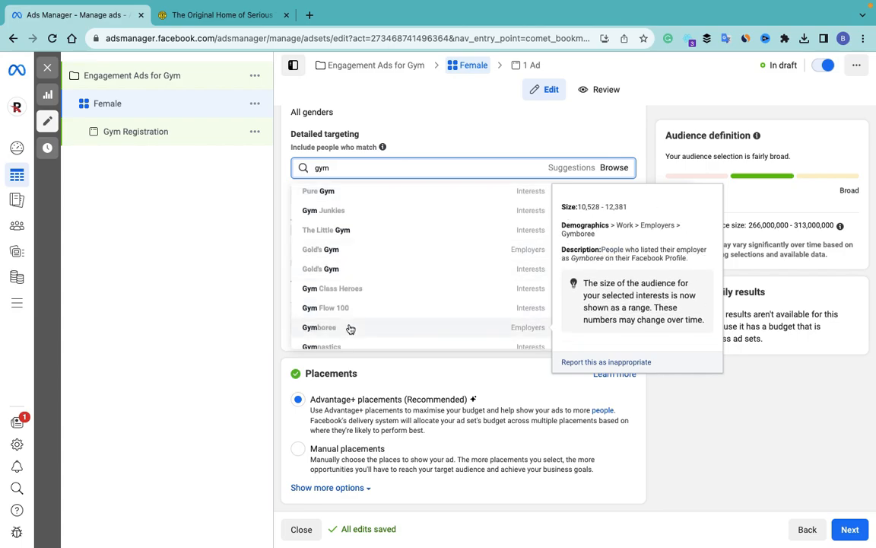
{"action": "key", "text": "BackSpace"}
{"action": "key", "text": "BackSpace"}
{"action": "key", "text": "BackSpace"}
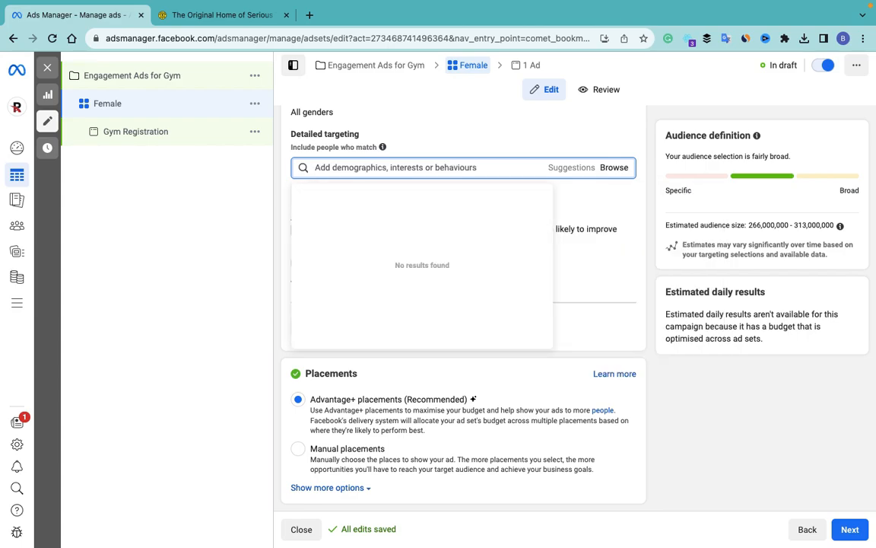
{"action": "type", "text": "fitness"}
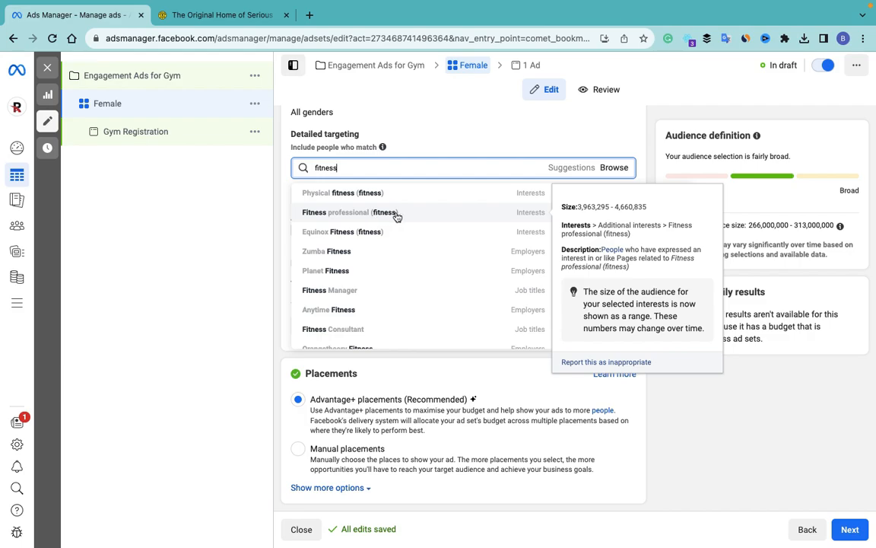
{"action": "left_click", "coordinate": [364, 190]}
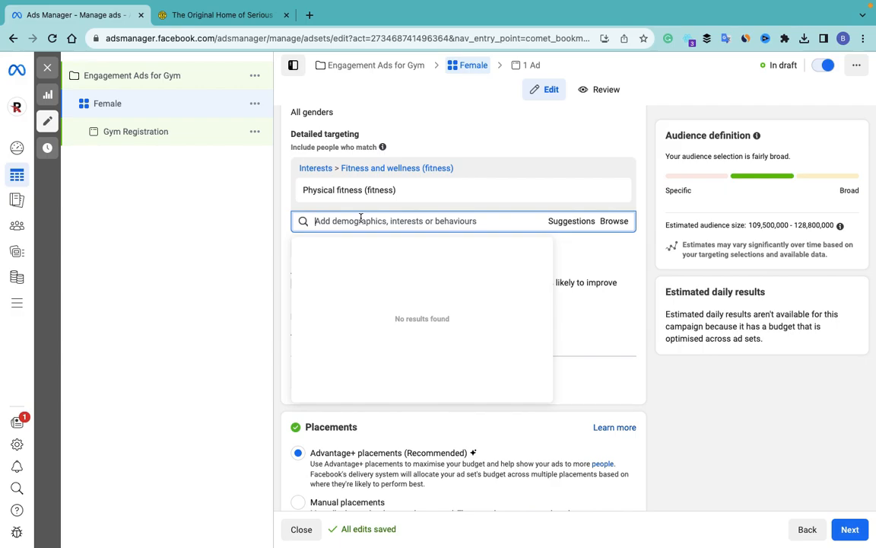
{"action": "type", "text": "body bu"}
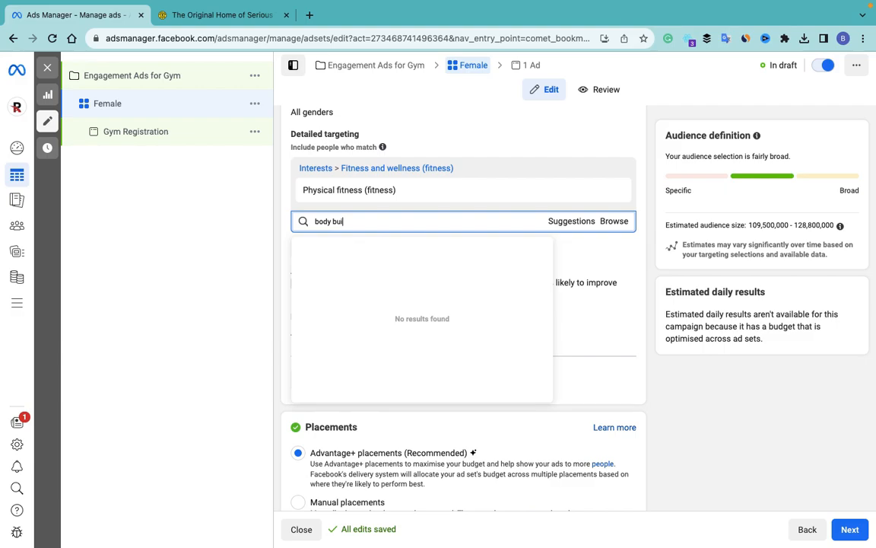
{"action": "type", "text": "i"}
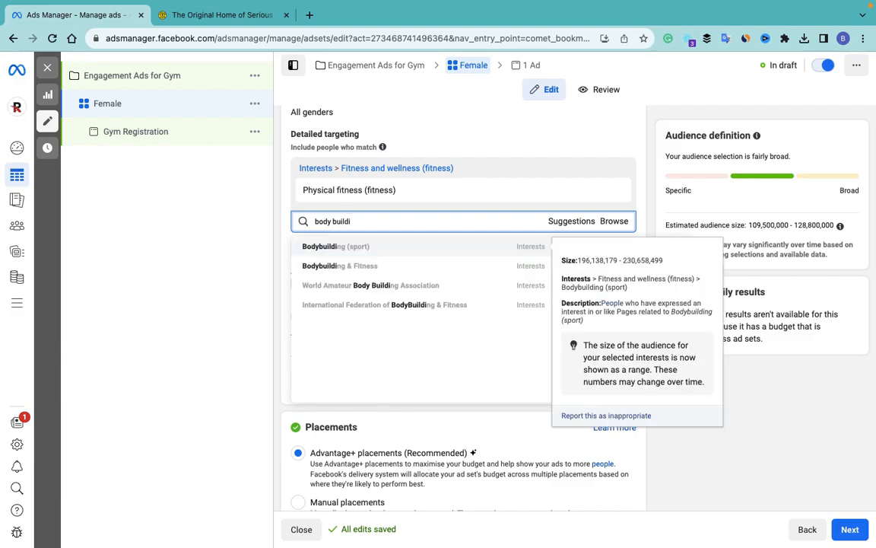
{"action": "left_click", "coordinate": [370, 268]}
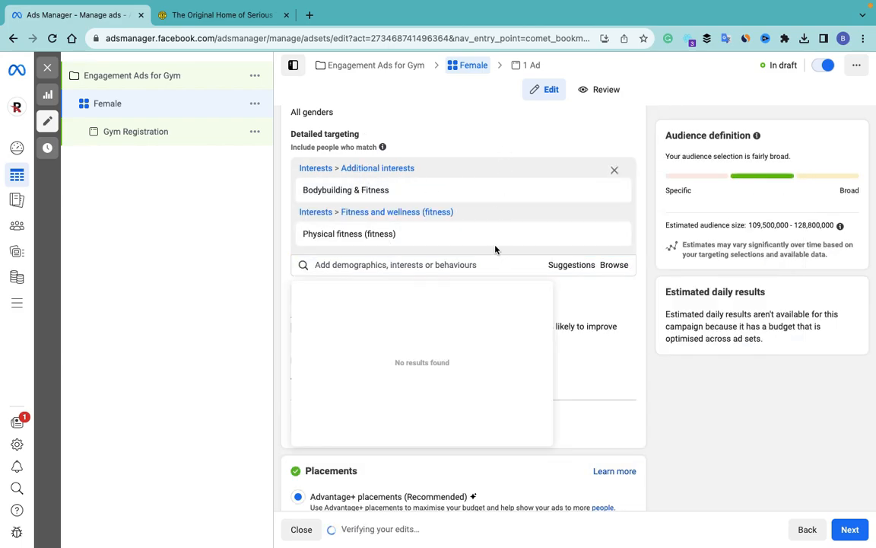
{"action": "left_click", "coordinate": [543, 137]}
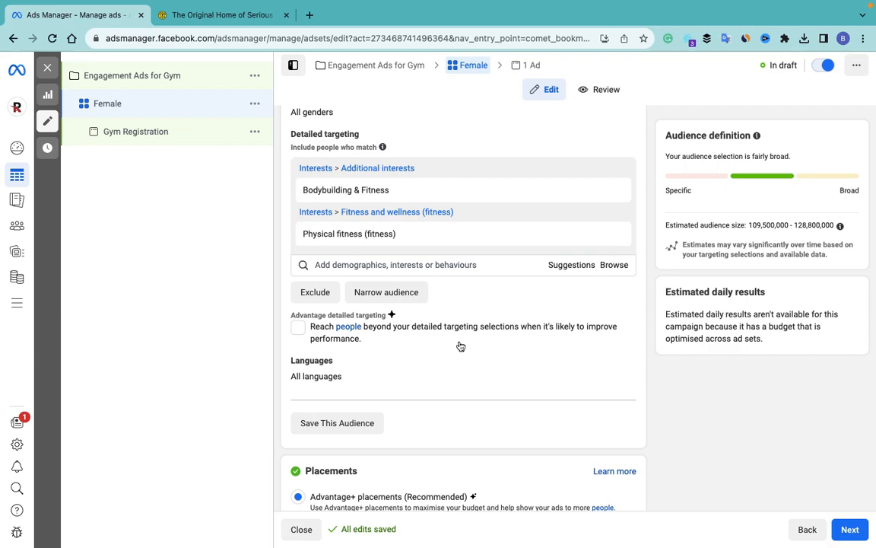
Step: Restrict the Female ad set to manual Feeds and Search results placements and continue to the ad
{"action": "scroll", "coordinate": [461, 346], "scroll_direction": "down", "scroll_amount": 2}
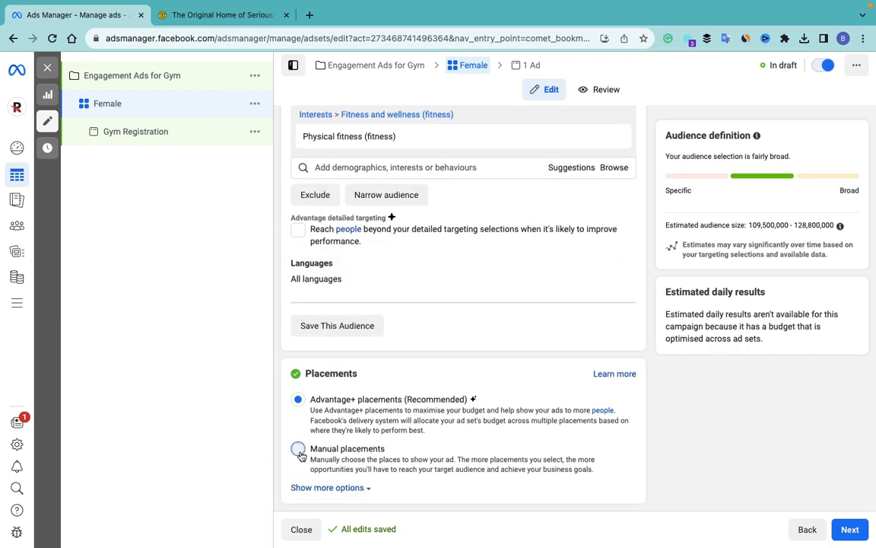
{"action": "scroll", "coordinate": [464, 368], "scroll_direction": "down", "scroll_amount": 5}
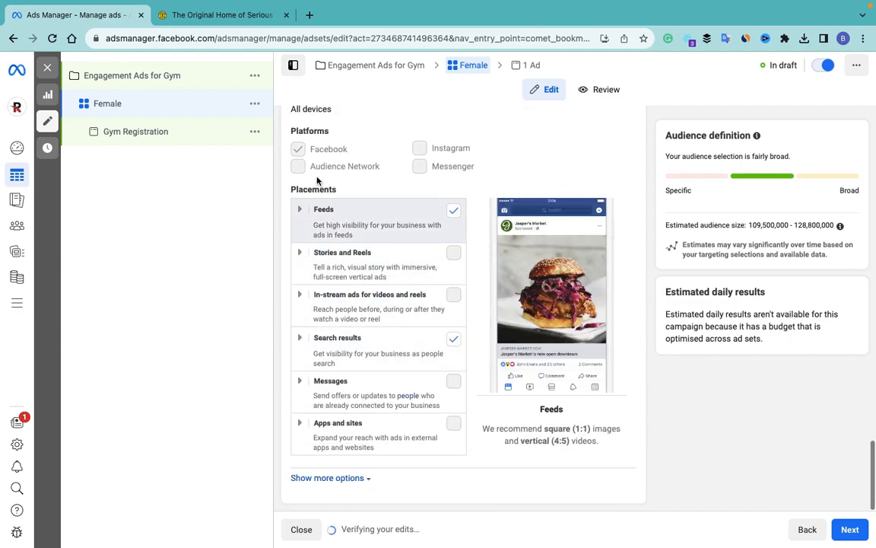
{"action": "scroll", "coordinate": [405, 348], "scroll_direction": "down", "scroll_amount": 2}
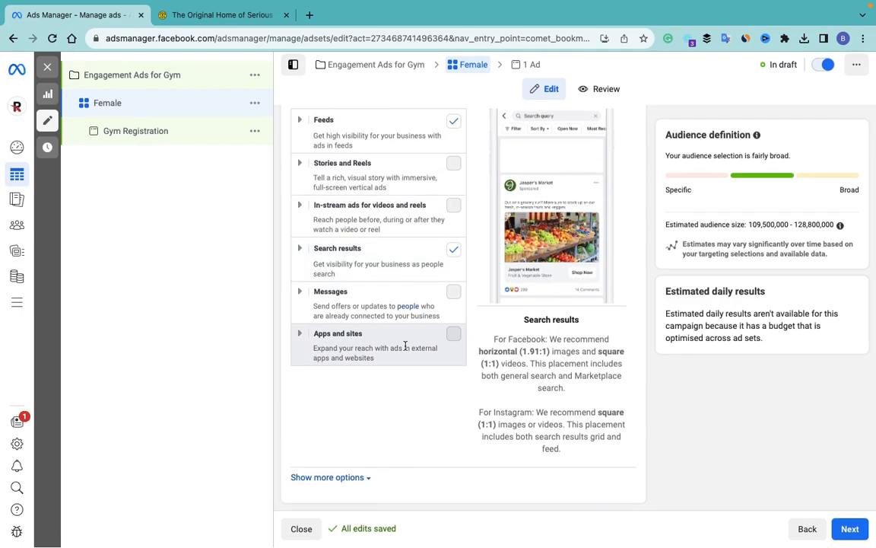
{"action": "left_click", "coordinate": [348, 481]}
{"action": "scroll", "coordinate": [456, 430], "scroll_direction": "down", "scroll_amount": 3}
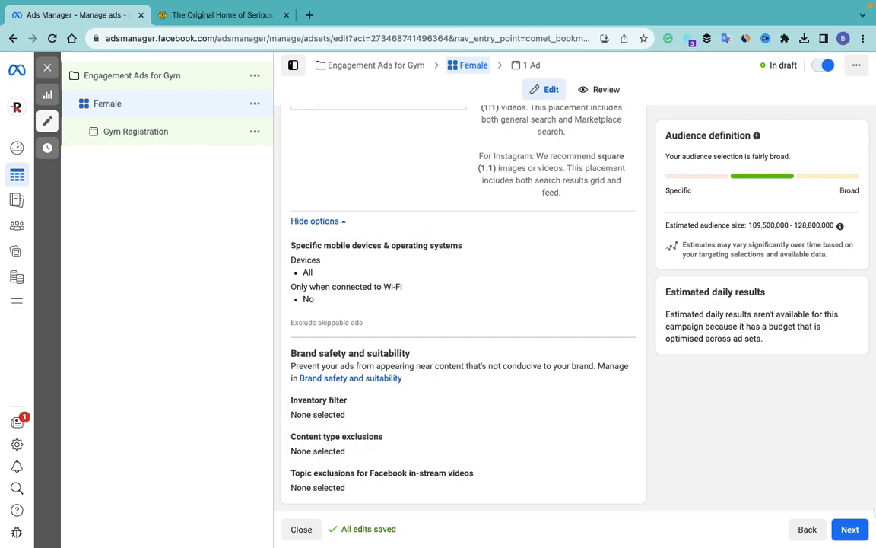
{"action": "left_click", "coordinate": [852, 528]}
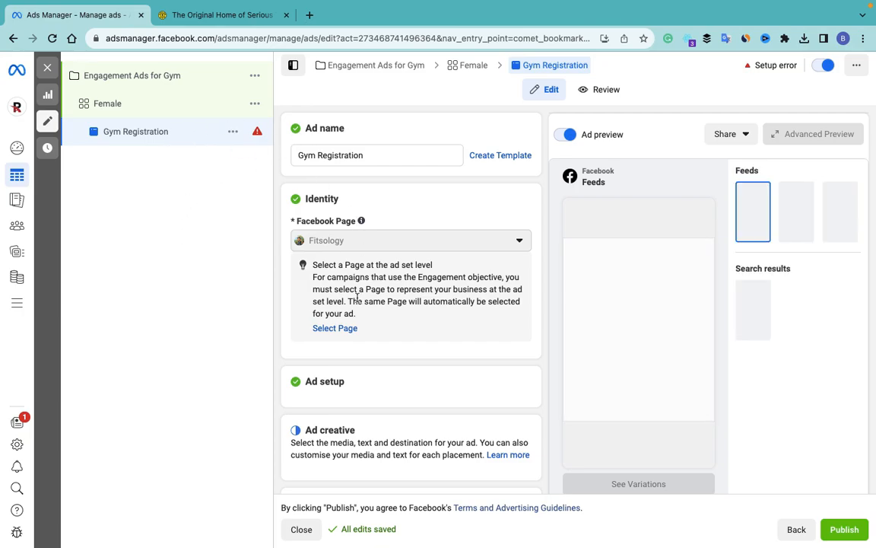
Step: Upload full-shot-woman-stretching-arm.jpg from the Desktop as the ad's image
{"action": "scroll", "coordinate": [356, 299], "scroll_direction": "down", "scroll_amount": 1}
{"action": "scroll", "coordinate": [349, 272], "scroll_direction": "down", "scroll_amount": 1}
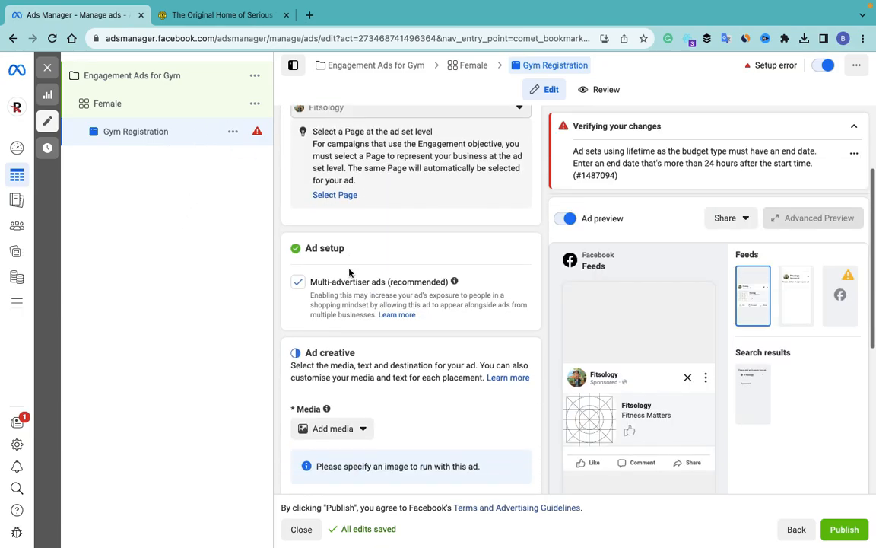
{"action": "scroll", "coordinate": [349, 272], "scroll_direction": "down", "scroll_amount": 2}
{"action": "scroll", "coordinate": [338, 186], "scroll_direction": "down", "scroll_amount": 2}
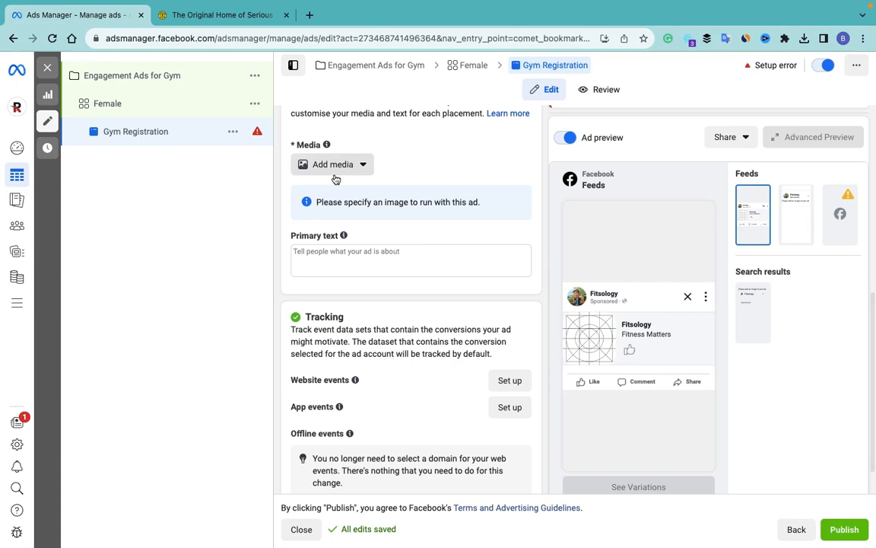
{"action": "left_click", "coordinate": [335, 171]}
{"action": "left_click", "coordinate": [336, 199]}
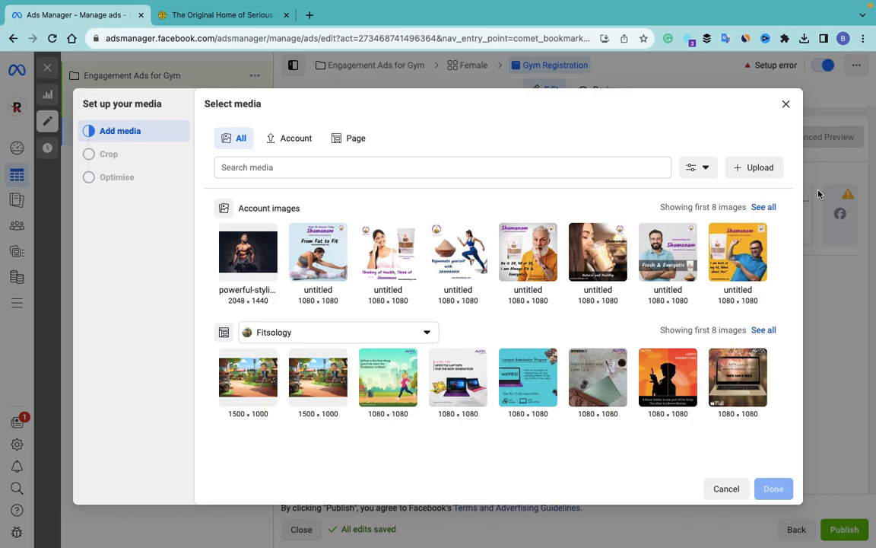
{"action": "left_click", "coordinate": [757, 168]}
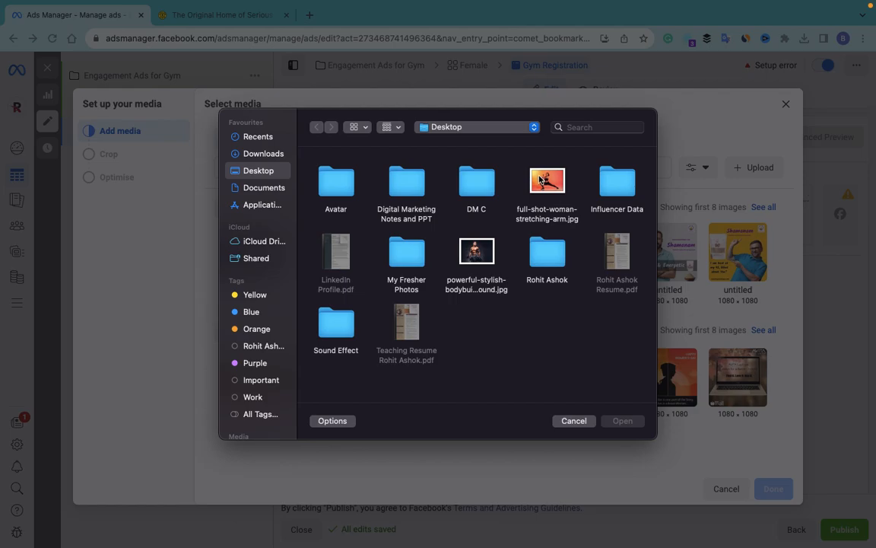
{"action": "left_click", "coordinate": [540, 179]}
{"action": "left_click", "coordinate": [621, 425]}
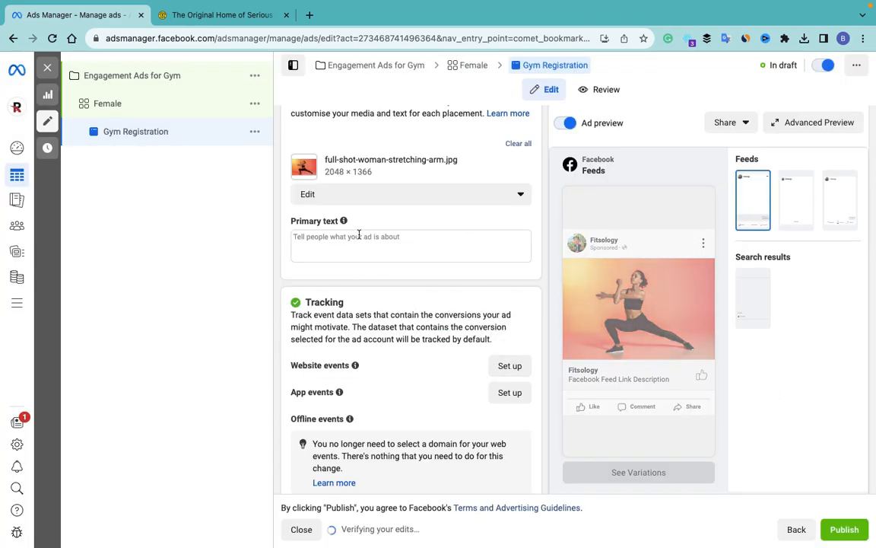
Step: Place the cursor in the Primary text box and switch to the Gold's Gym website
{"action": "scroll", "coordinate": [359, 237], "scroll_direction": "up", "scroll_amount": 1}
{"action": "scroll", "coordinate": [359, 238], "scroll_direction": "down", "scroll_amount": 1}
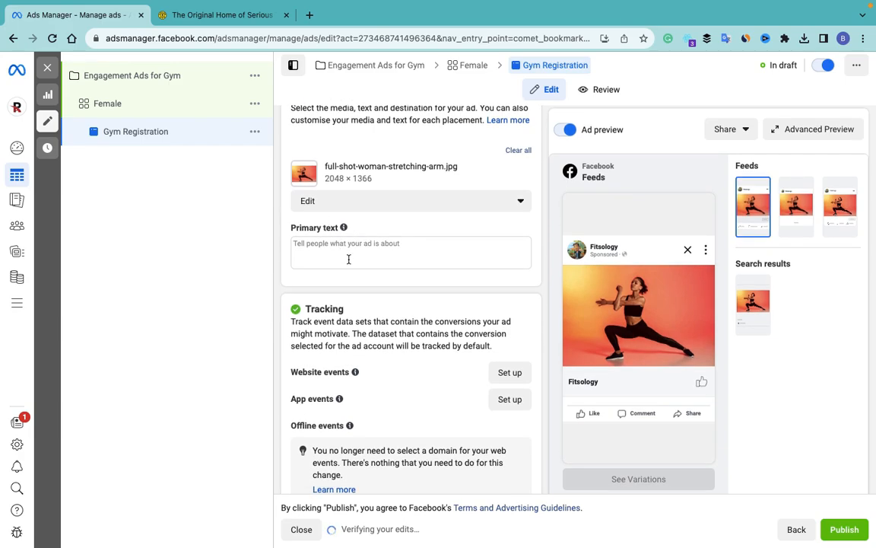
{"action": "left_click", "coordinate": [349, 257]}
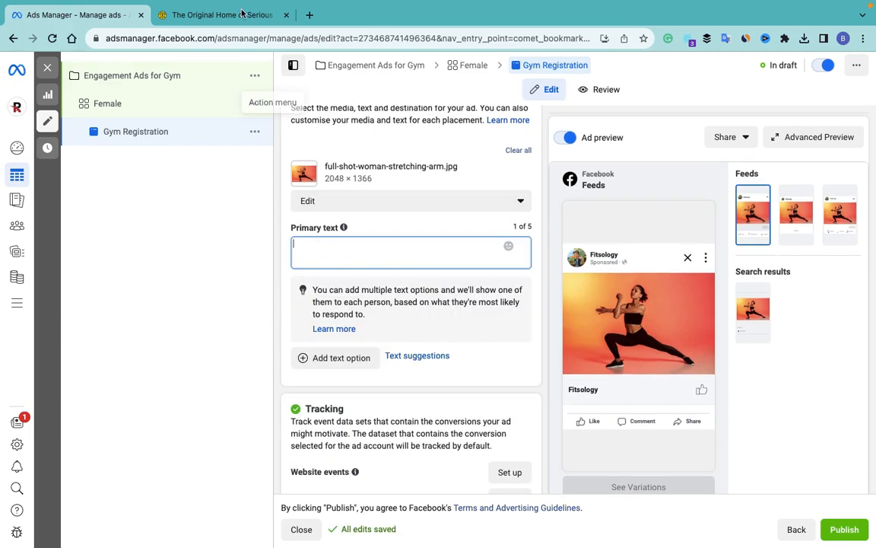
{"action": "left_click", "coordinate": [217, 15]}
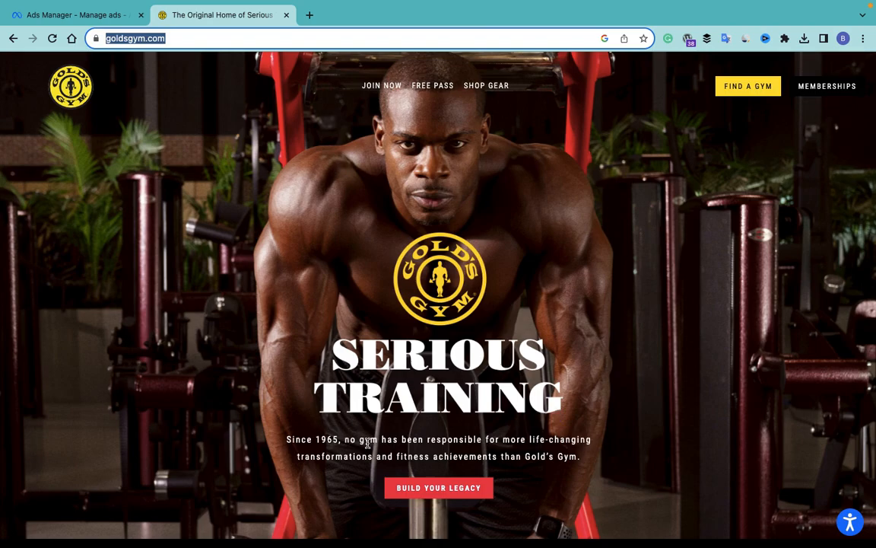
Step: Copy the Gold's Gym tagline from 'no gym' to 'achievements' and return to Ads Manager
{"action": "left_click_drag", "start_coordinate": [349, 438], "coordinate": [499, 456]}
{"action": "key", "text": "ctrl+c"}
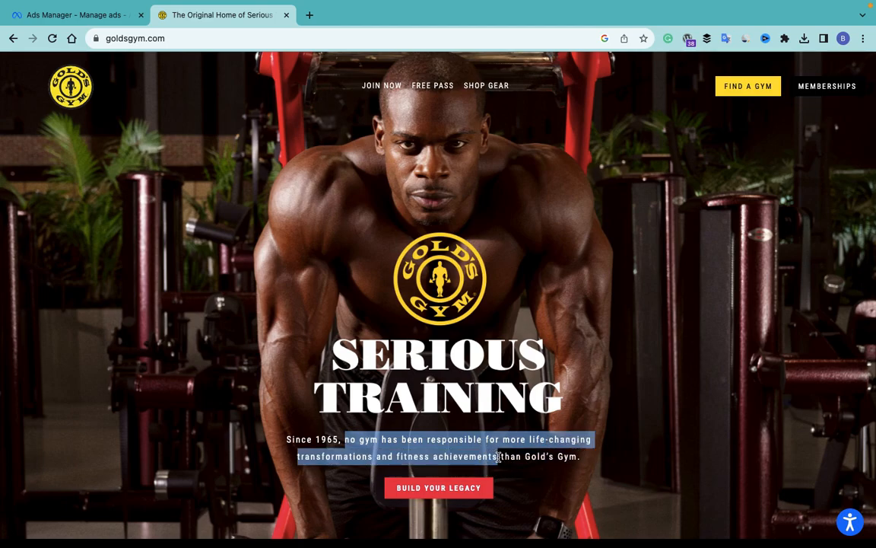
{"action": "left_click", "coordinate": [79, 15]}
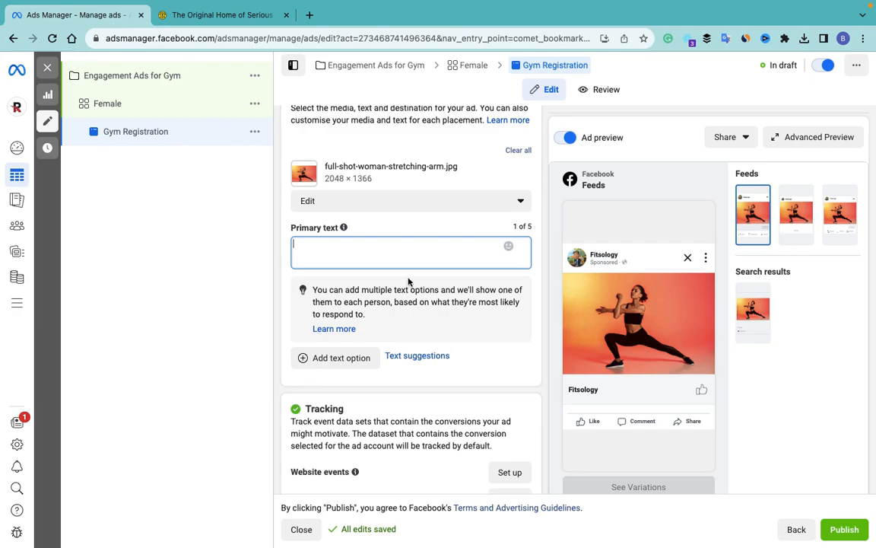
Step: Paste the Gold's Gym tagline as the ad's primary text, capitalising its first letter N
{"action": "key", "text": "ctrl+v"}
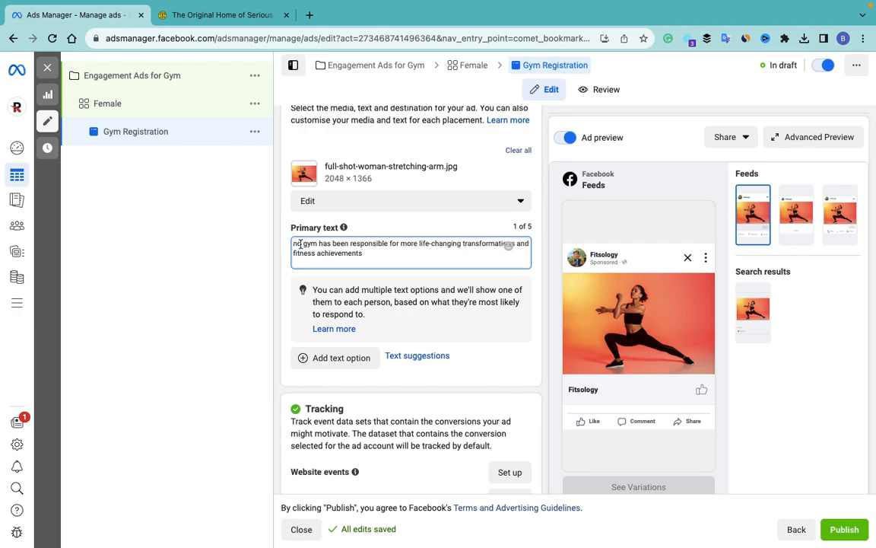
{"action": "type", "text": "N"}
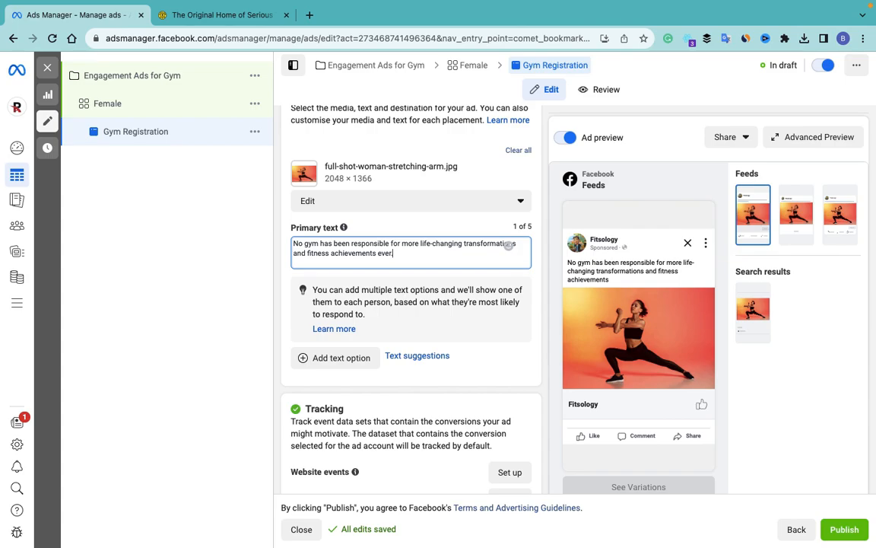
{"action": "scroll", "coordinate": [387, 342], "scroll_direction": "down", "scroll_amount": 2}
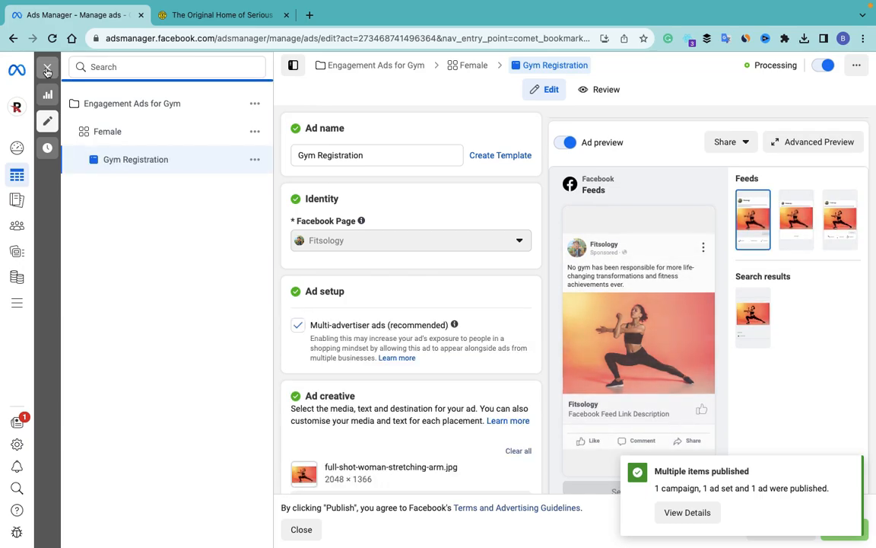
Step: Turn off the Engagement Ads for Gym campaign in the Campaigns list
{"action": "left_click", "coordinate": [47, 70]}
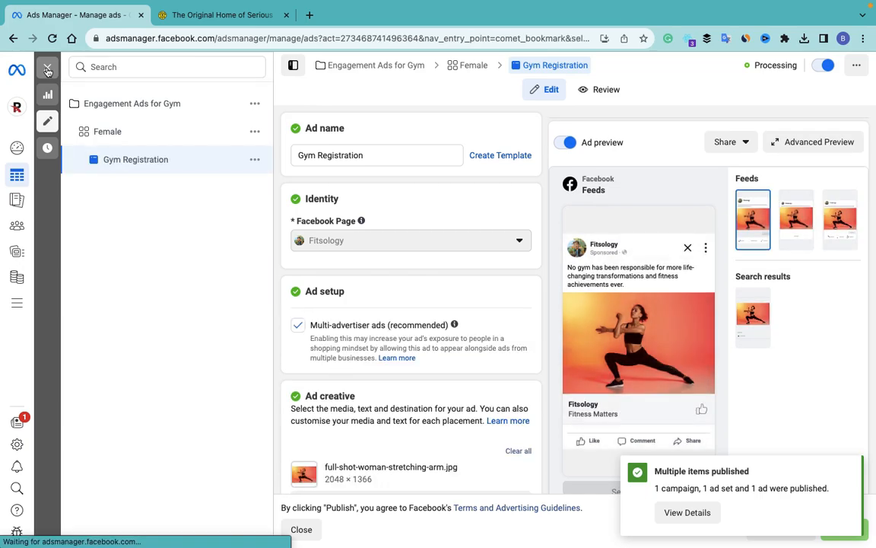
{"action": "left_click", "coordinate": [157, 129]}
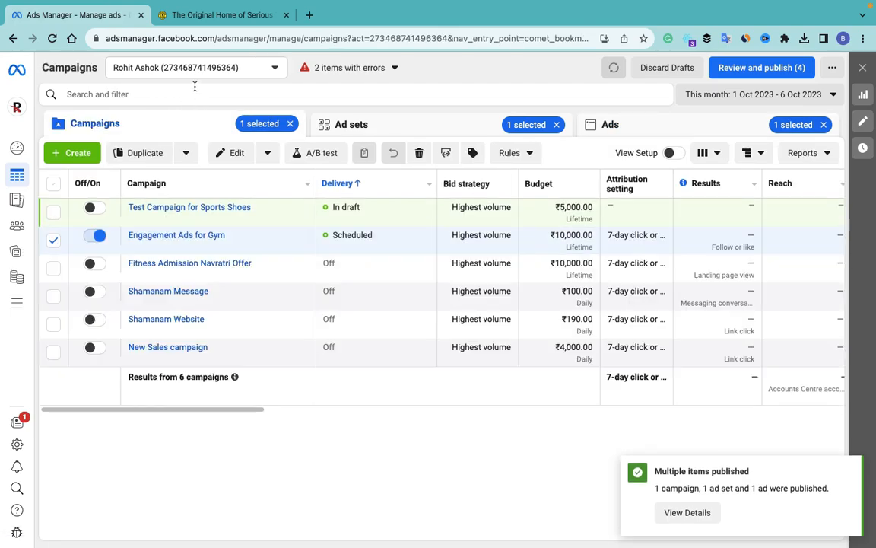
{"action": "left_click", "coordinate": [95, 236]}
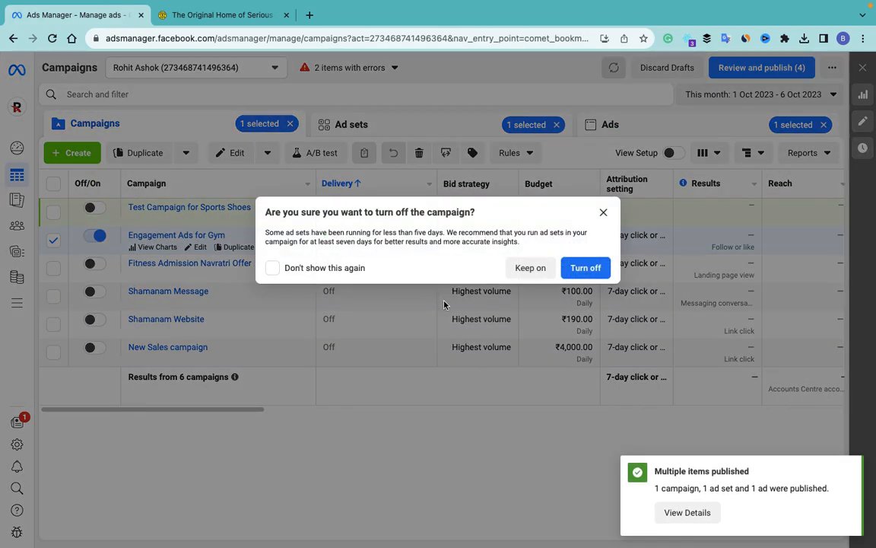
{"action": "left_click", "coordinate": [582, 267]}
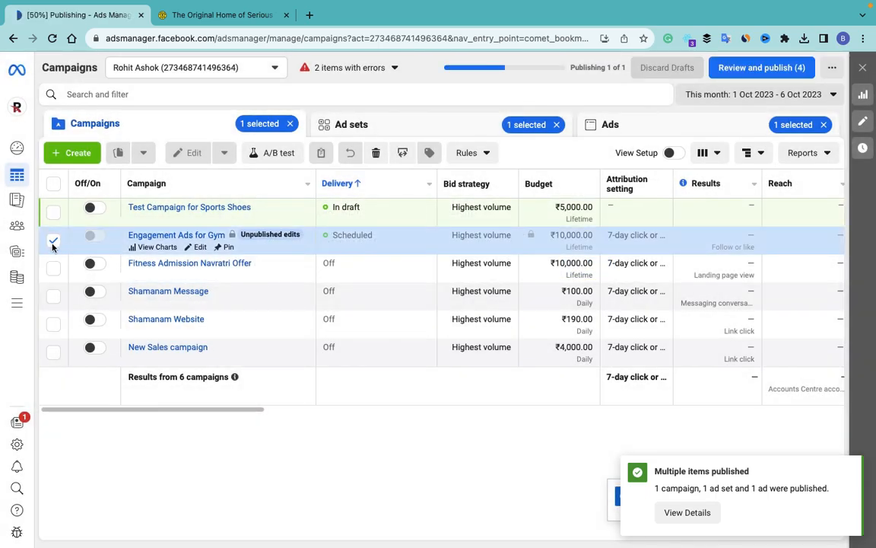
{"action": "left_click", "coordinate": [52, 242]}
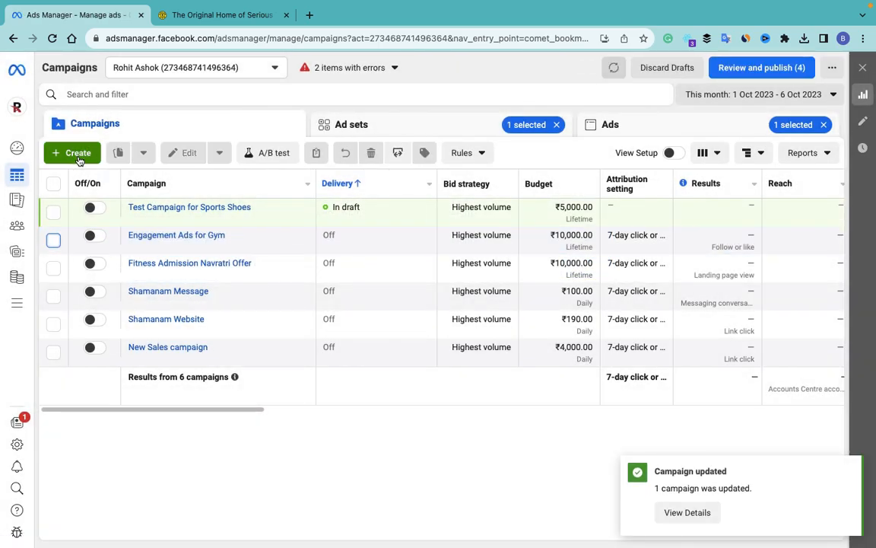
{"action": "left_click", "coordinate": [79, 155]}
Step: Choose Leads as the new campaign's objective and expand the naming fields
{"action": "scroll", "coordinate": [375, 357], "scroll_direction": "down", "scroll_amount": 1}
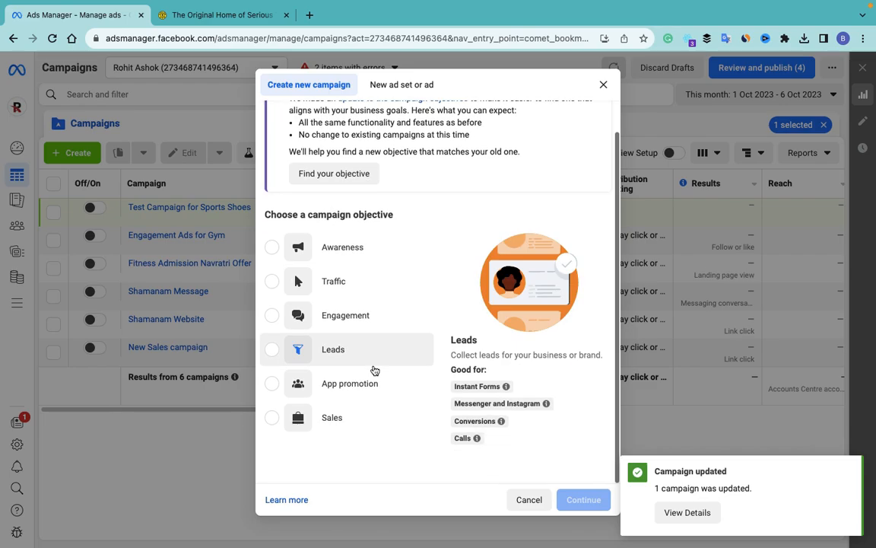
{"action": "left_click", "coordinate": [273, 350]}
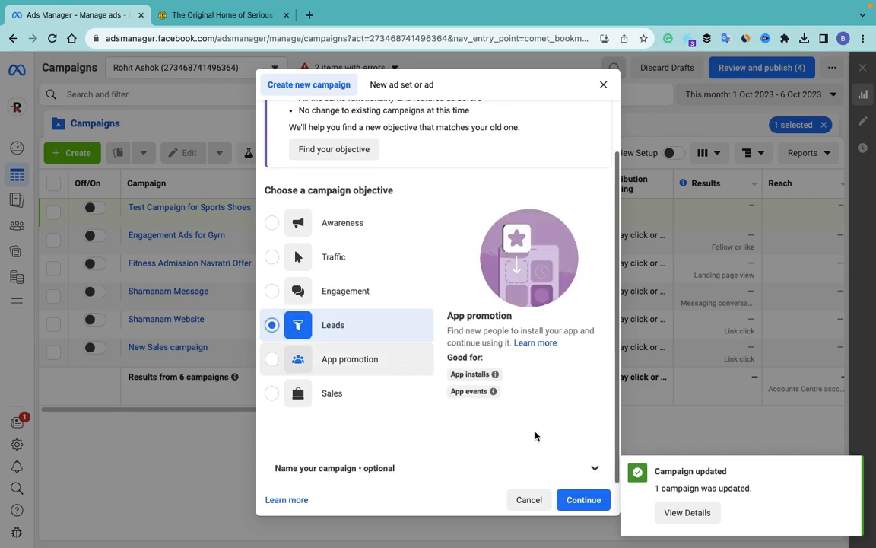
{"action": "left_click", "coordinate": [595, 470]}
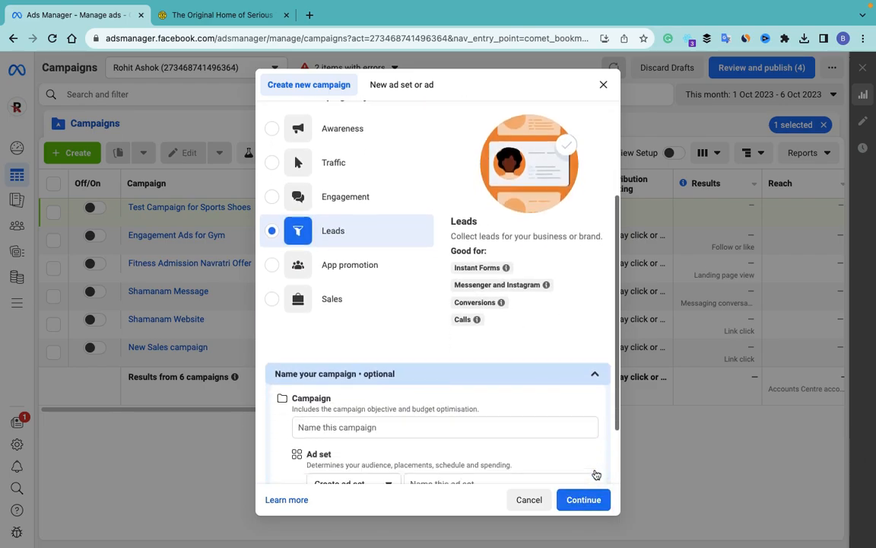
Step: Name the campaign, ad set and ad 'Registration for Gym' and continue
{"action": "left_click", "coordinate": [413, 346]}
{"action": "type", "text": "Registration for Gym"}
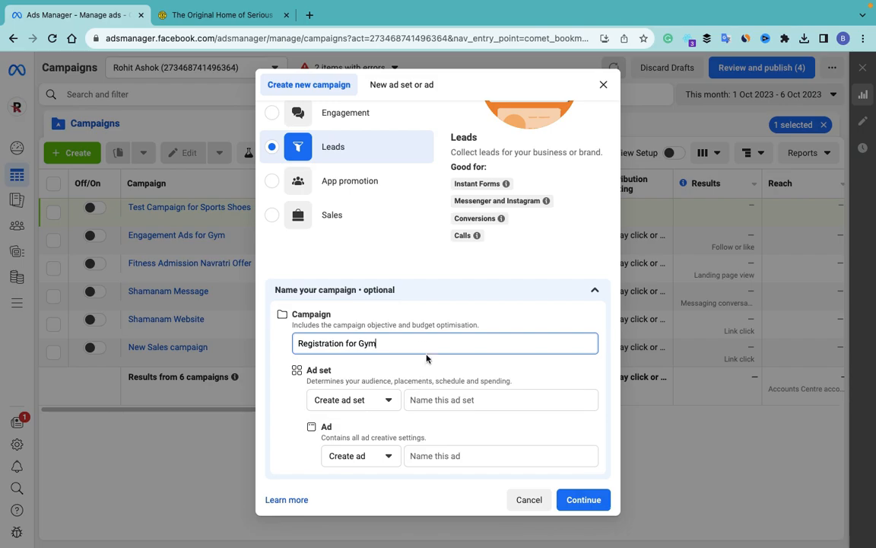
{"action": "left_click", "coordinate": [299, 341]}
{"action": "left_click_drag", "start_coordinate": [390, 345], "coordinate": [293, 343]}
{"action": "key", "text": "ctrl+c"}
{"action": "left_click", "coordinate": [444, 398]}
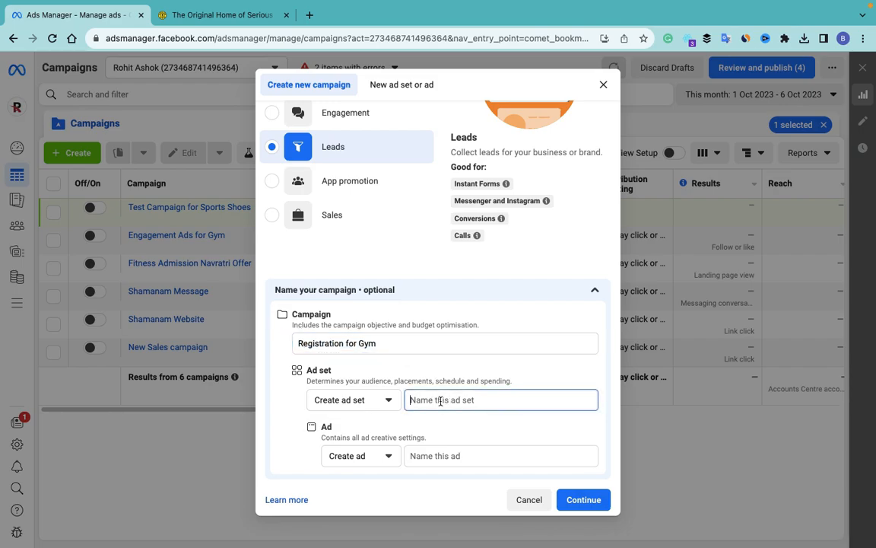
{"action": "key", "text": "ctrl+v"}
{"action": "left_click", "coordinate": [460, 456]}
{"action": "key", "text": "ctrl+v"}
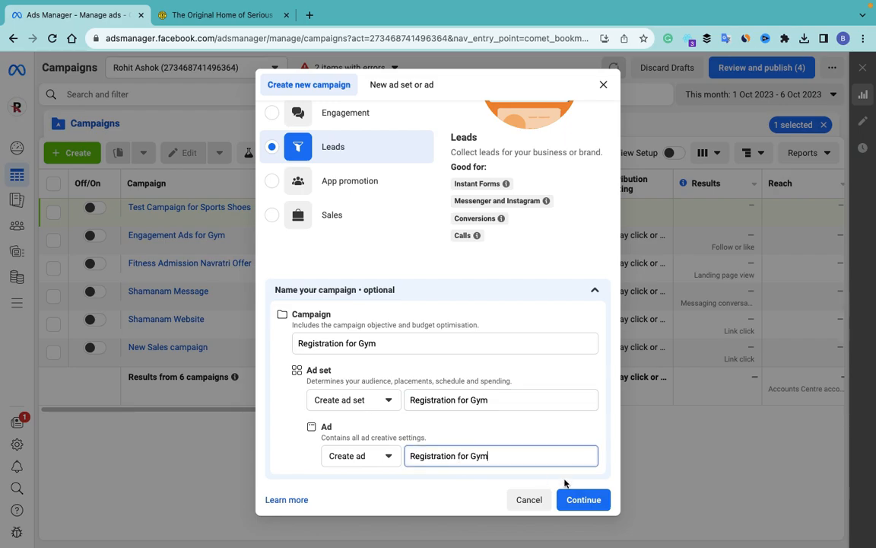
{"action": "left_click", "coordinate": [583, 498]}
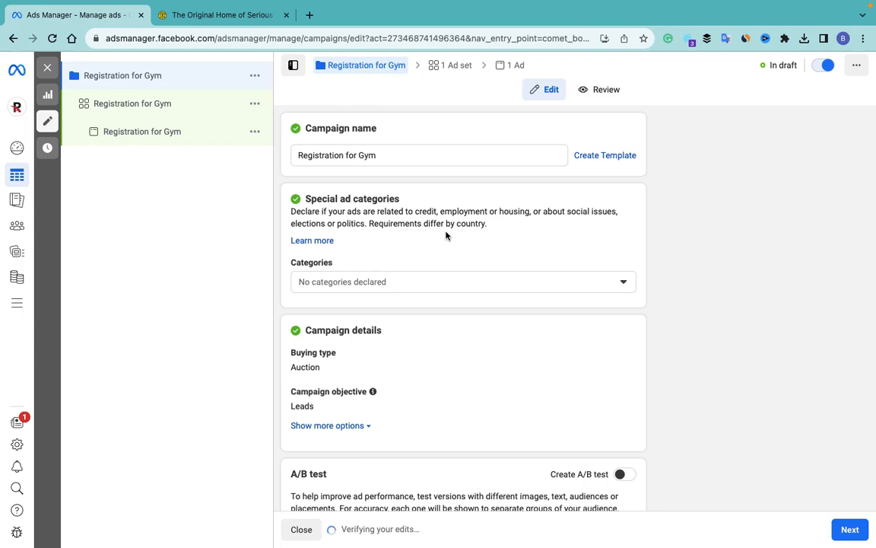
Step: Enable Advantage campaign budget at ₹800 daily and continue to the ad set
{"action": "scroll", "coordinate": [448, 359], "scroll_direction": "down", "scroll_amount": 3}
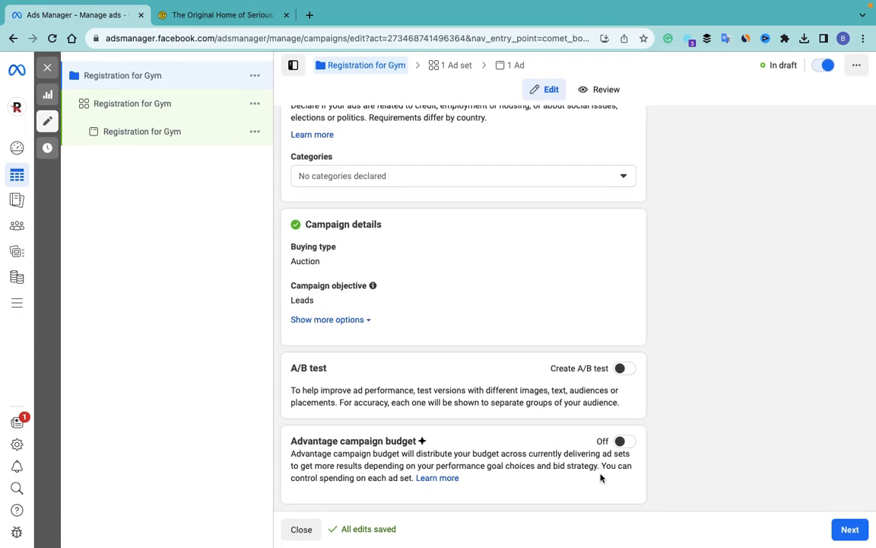
{"action": "left_click", "coordinate": [624, 442]}
{"action": "scroll", "coordinate": [468, 378], "scroll_direction": "down", "scroll_amount": 4}
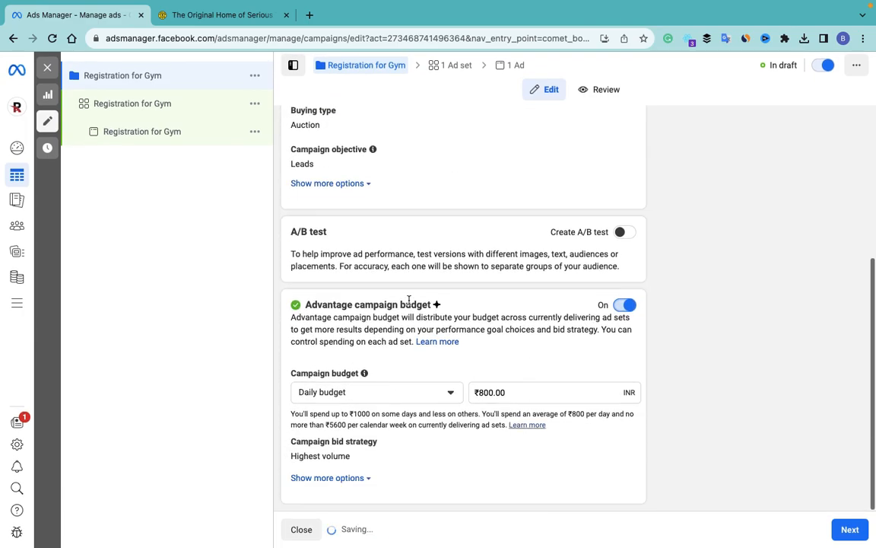
{"action": "left_click", "coordinate": [847, 528]}
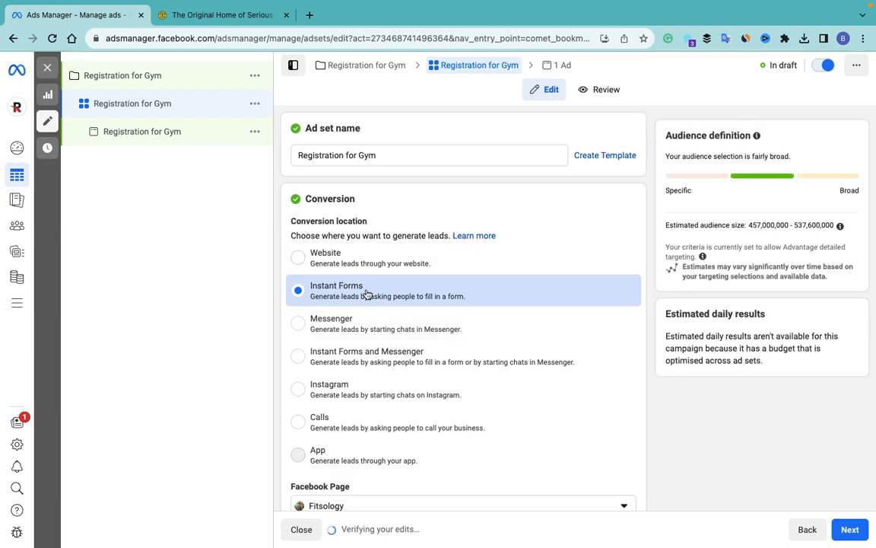
Step: Dismiss the conversion location recommendation and open the Page's Lead Ads Terms
{"action": "scroll", "coordinate": [366, 293], "scroll_direction": "down", "scroll_amount": 3}
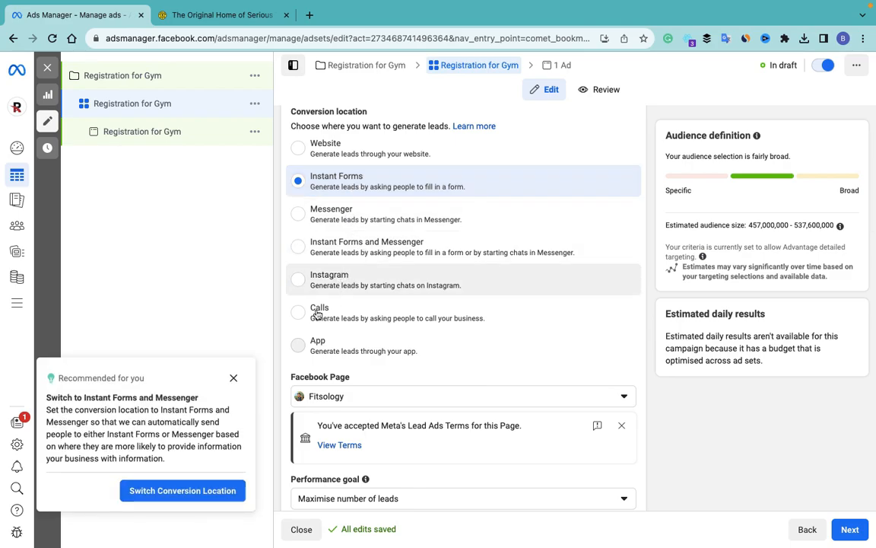
{"action": "left_click", "coordinate": [234, 377]}
{"action": "scroll", "coordinate": [356, 314], "scroll_direction": "down", "scroll_amount": 3}
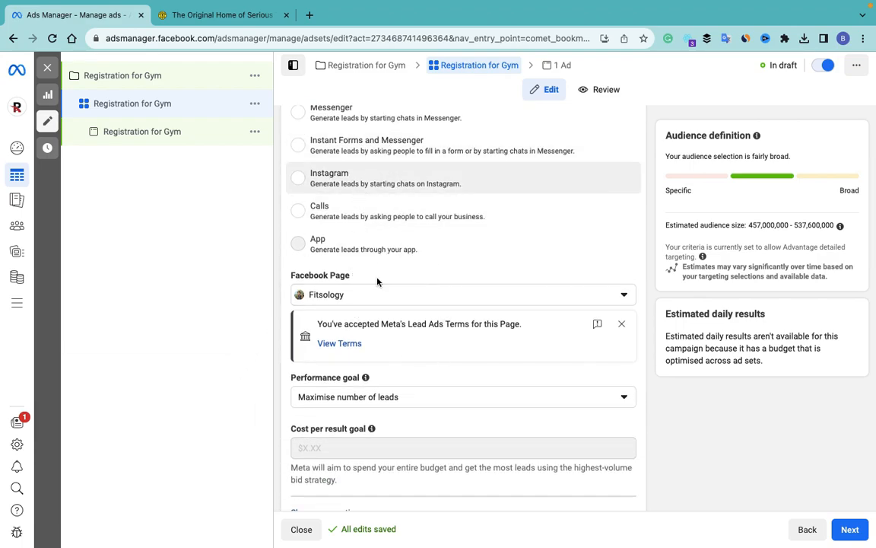
{"action": "scroll", "coordinate": [408, 360], "scroll_direction": "down", "scroll_amount": 3}
{"action": "left_click", "coordinate": [335, 249]}
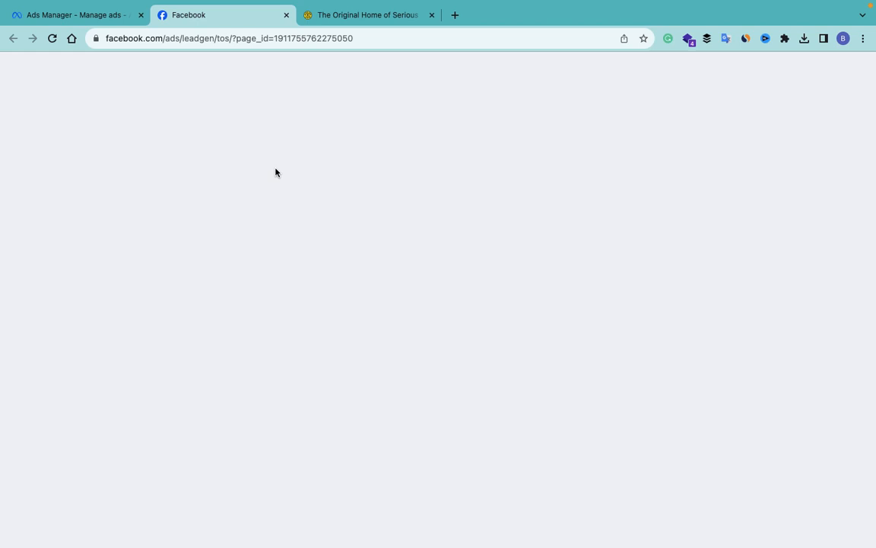
Step: Review the Fitsology Lead Ad Terms, check the page list, and close the terms tab
{"action": "scroll", "coordinate": [425, 275], "scroll_direction": "down", "scroll_amount": 5}
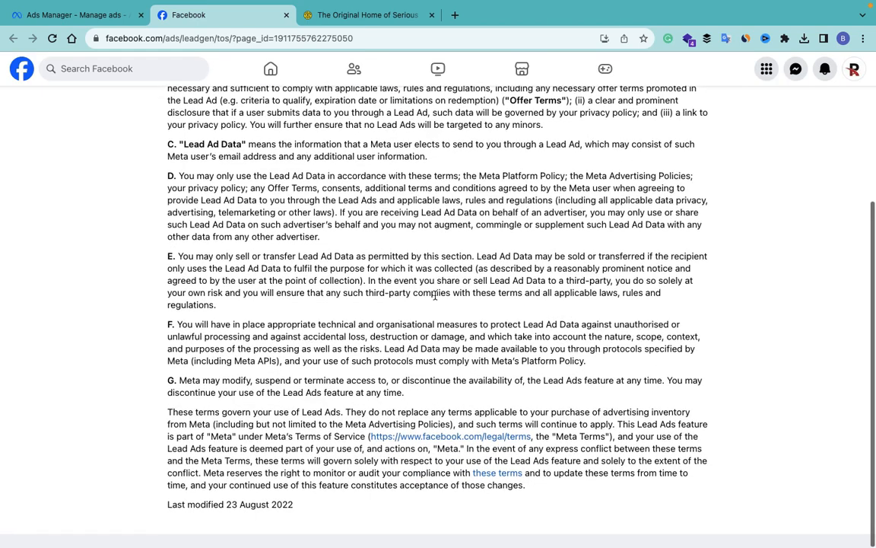
{"action": "scroll", "coordinate": [436, 135], "scroll_direction": "up", "scroll_amount": 5}
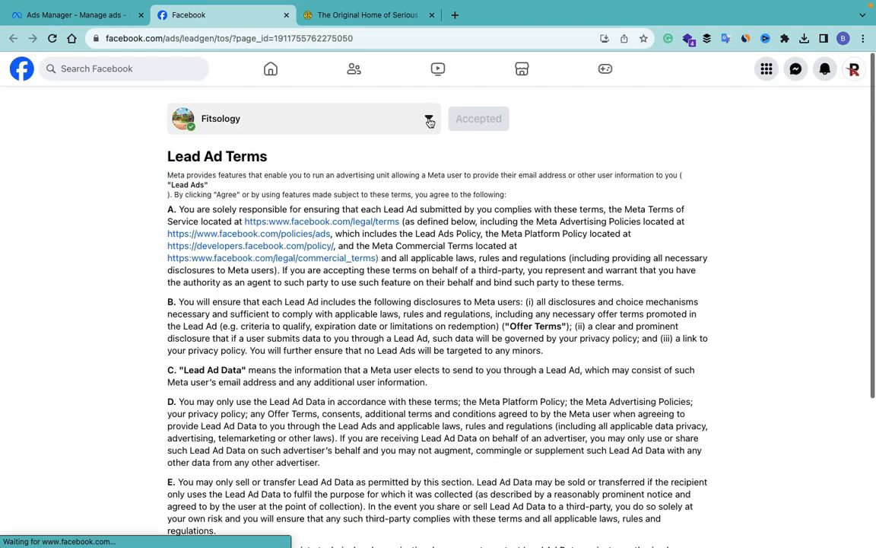
{"action": "left_click", "coordinate": [430, 120]}
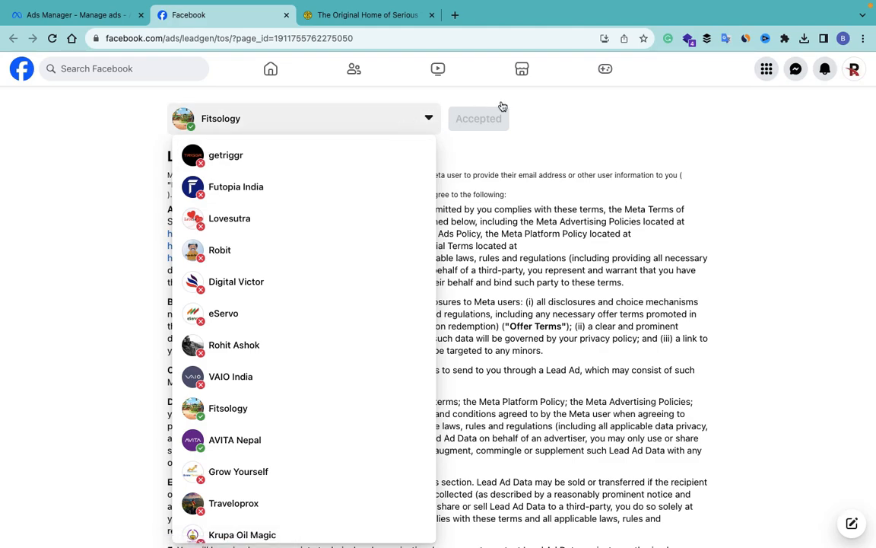
{"action": "left_click", "coordinate": [492, 118]}
{"action": "left_click", "coordinate": [286, 15]}
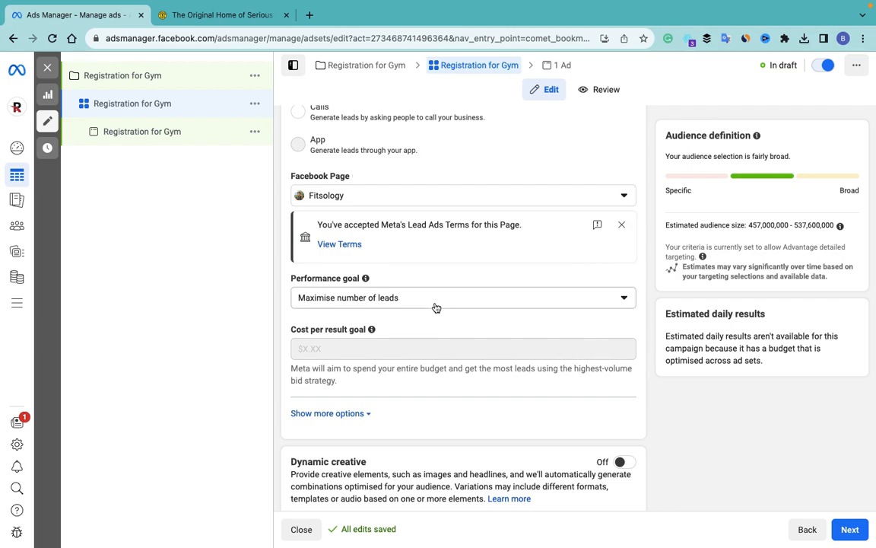
Step: Keep the performance goal at Maximise number of leads
{"action": "scroll", "coordinate": [434, 307], "scroll_direction": "down", "scroll_amount": 2}
{"action": "left_click", "coordinate": [379, 195]}
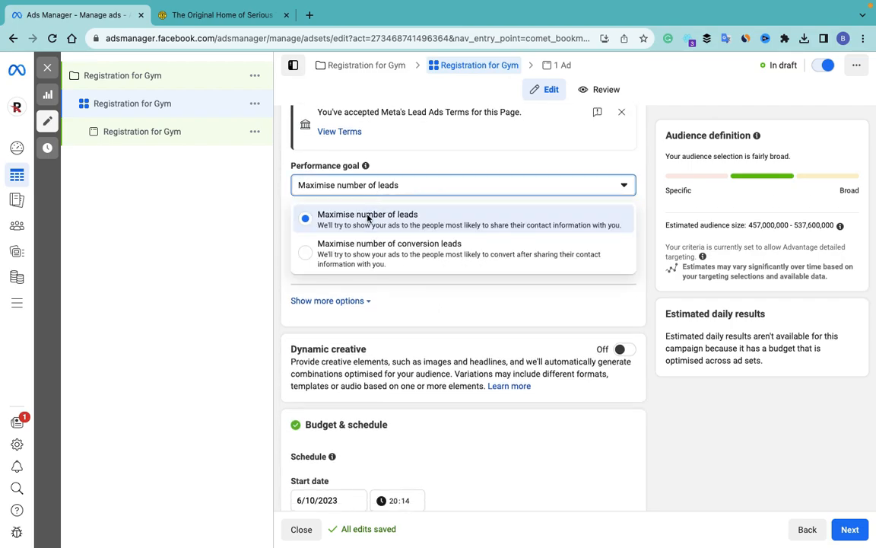
{"action": "left_click", "coordinate": [379, 255]}
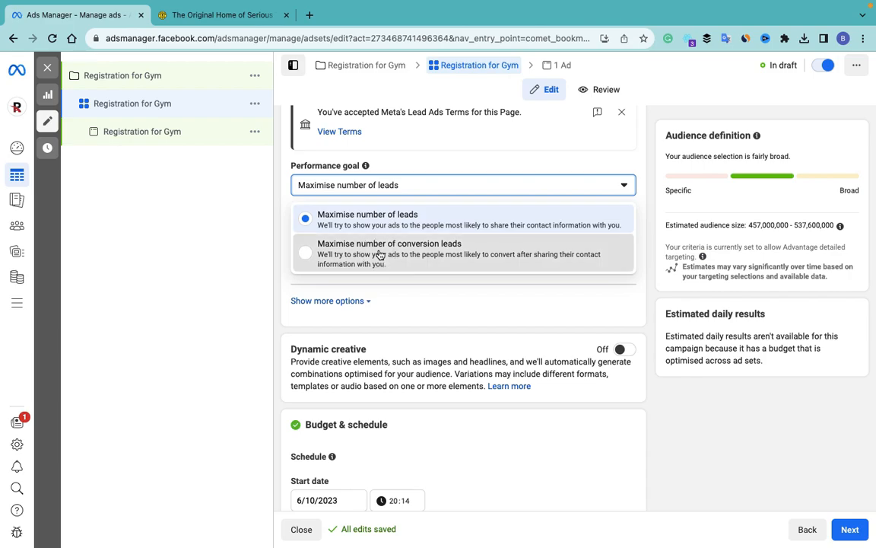
{"action": "left_click", "coordinate": [399, 188]}
{"action": "left_click", "coordinate": [299, 216]}
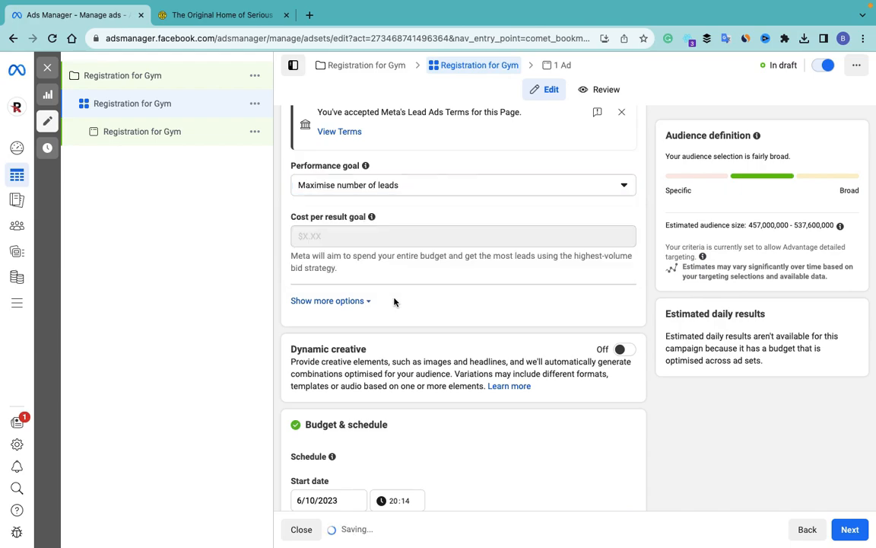
Step: Schedule the ad set to run from 15 October to 25 October 2023
{"action": "left_click", "coordinate": [368, 301]}
{"action": "scroll", "coordinate": [426, 285], "scroll_direction": "down", "scroll_amount": 2}
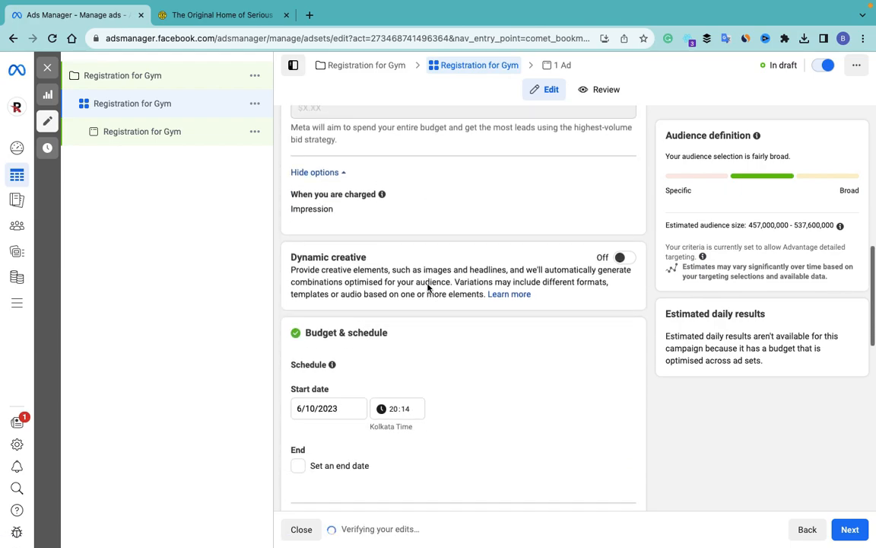
{"action": "scroll", "coordinate": [381, 188], "scroll_direction": "down", "scroll_amount": 4}
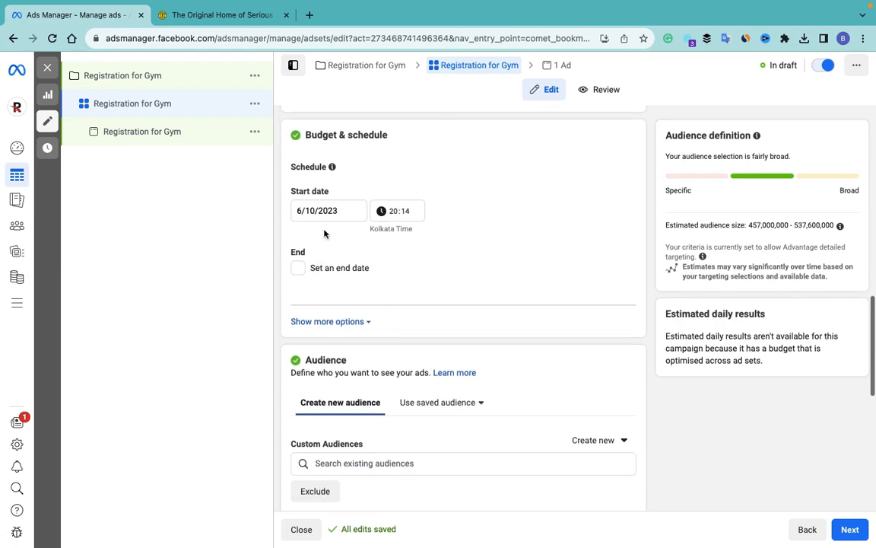
{"action": "left_click", "coordinate": [318, 211]}
{"action": "left_click", "coordinate": [306, 301]}
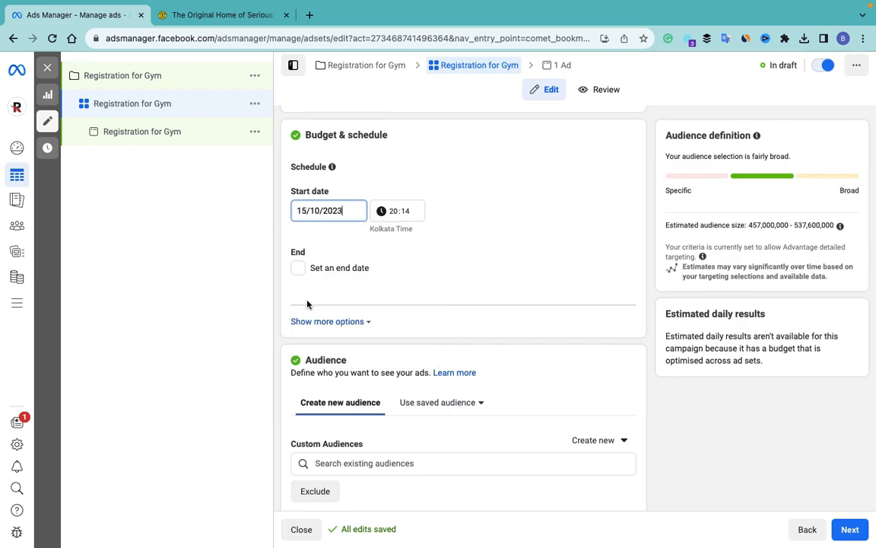
{"action": "left_click", "coordinate": [298, 269]}
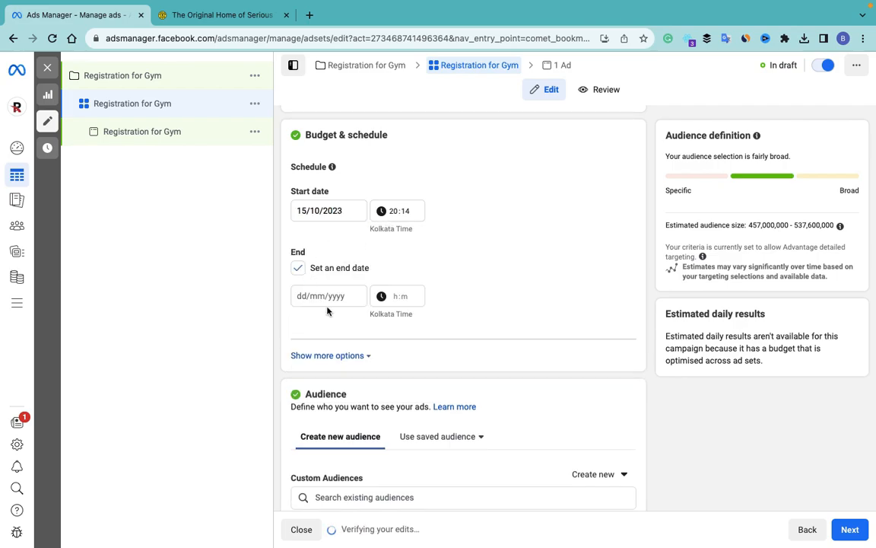
{"action": "left_click", "coordinate": [327, 296]}
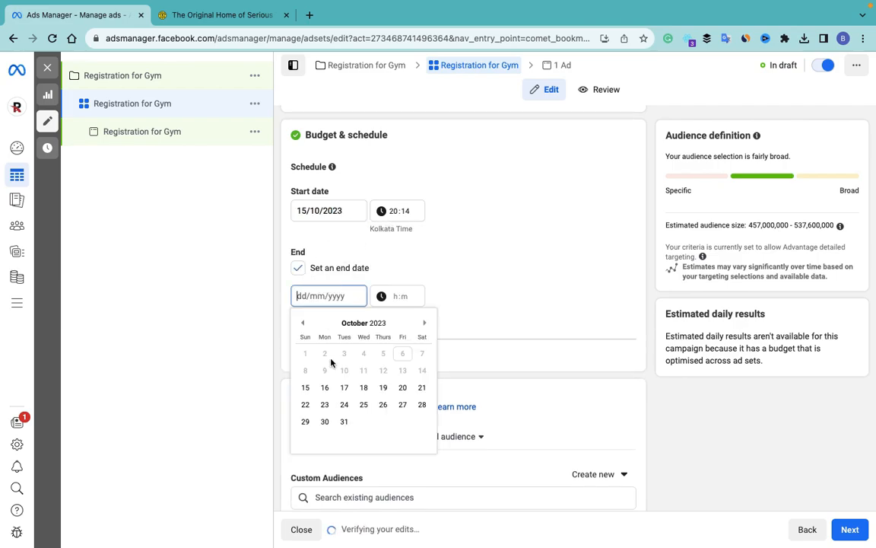
{"action": "left_click", "coordinate": [365, 405]}
{"action": "scroll", "coordinate": [444, 424], "scroll_direction": "down", "scroll_amount": 6}
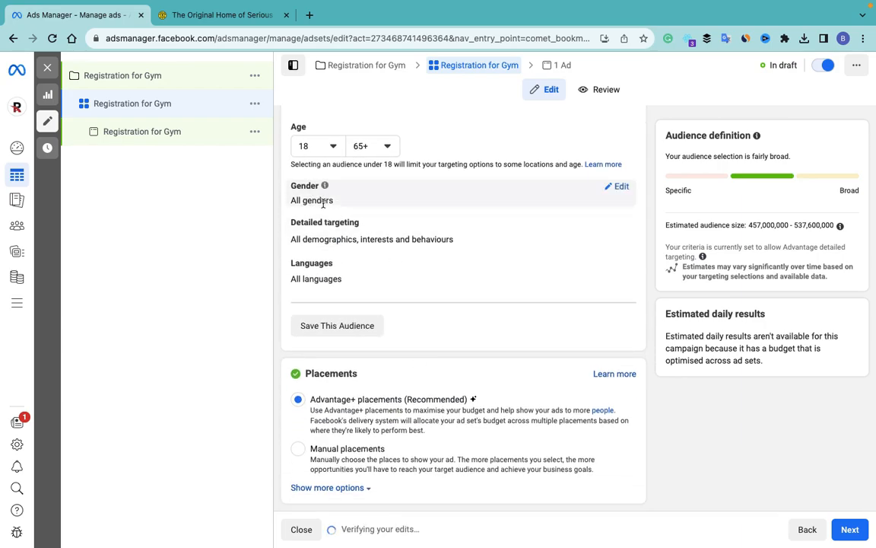
Step: Set the audience's maximum age to 40
{"action": "left_click", "coordinate": [385, 146]}
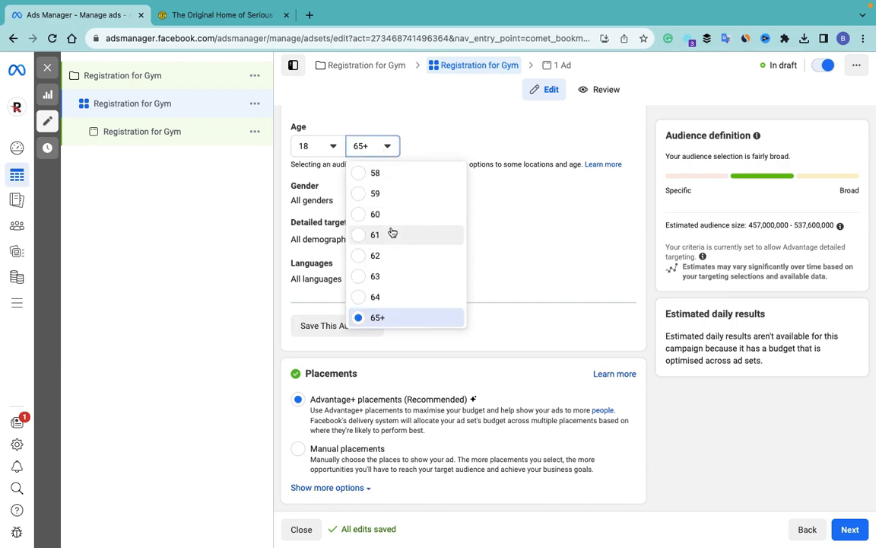
{"action": "scroll", "coordinate": [392, 232], "scroll_direction": "up", "scroll_amount": 5}
{"action": "scroll", "coordinate": [392, 232], "scroll_direction": "up", "scroll_amount": 1}
{"action": "left_click", "coordinate": [376, 196]}
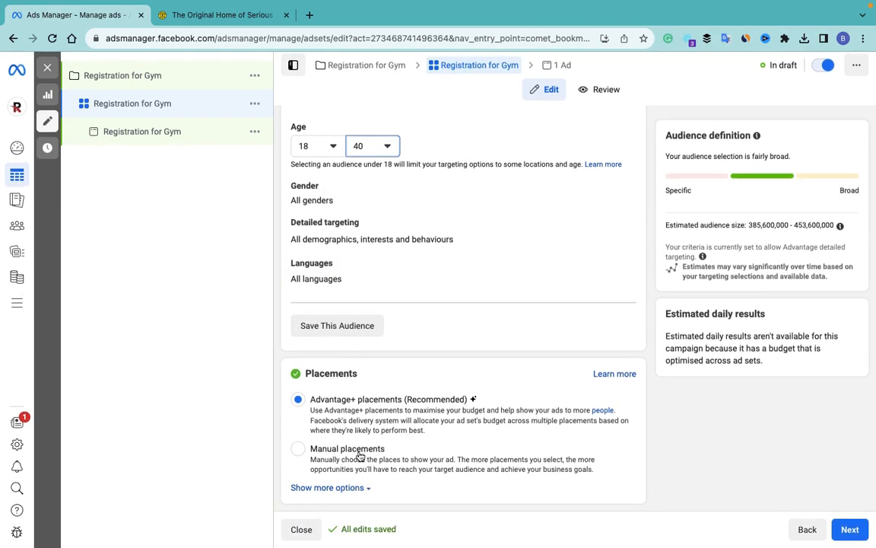
Step: Use manual placements with Audience Network excluded and move on to the ad settings
{"action": "left_click", "coordinate": [298, 450]}
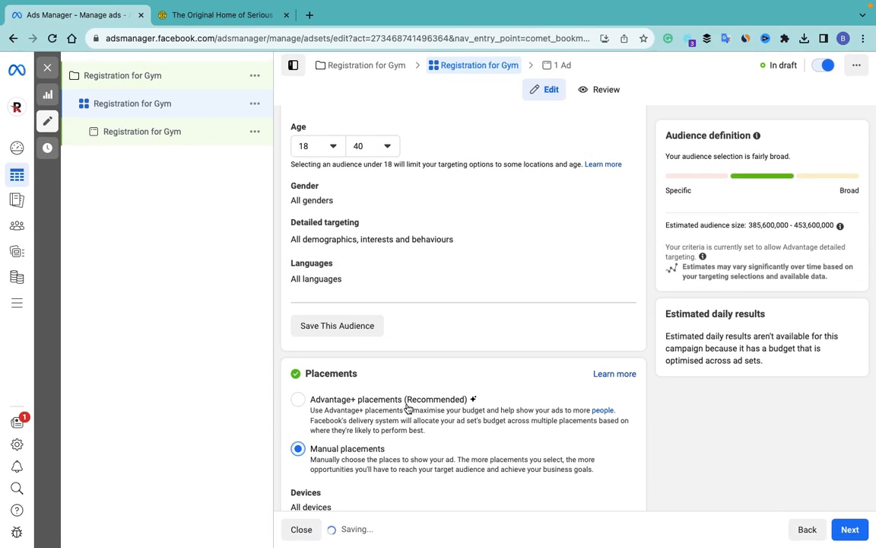
{"action": "scroll", "coordinate": [407, 409], "scroll_direction": "down", "scroll_amount": 4}
{"action": "scroll", "coordinate": [407, 410], "scroll_direction": "down", "scroll_amount": 2}
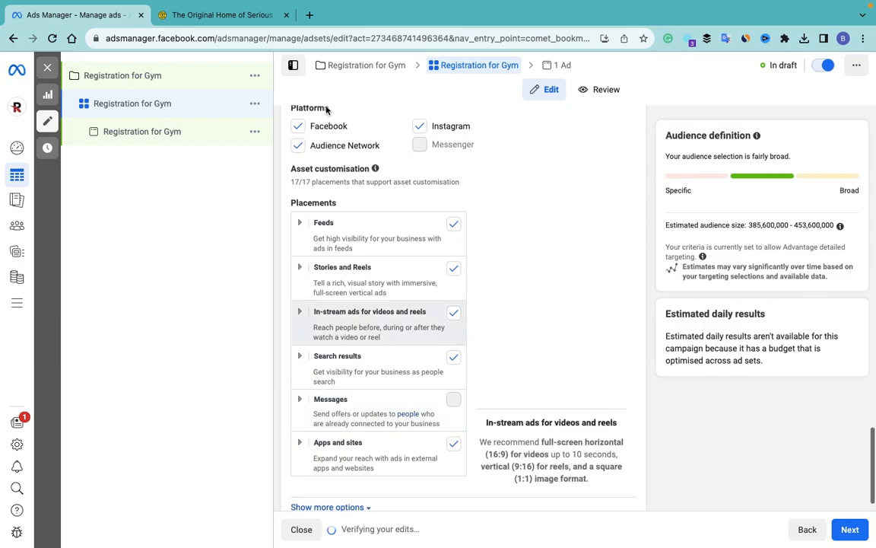
{"action": "left_click", "coordinate": [298, 145]}
{"action": "scroll", "coordinate": [357, 242], "scroll_direction": "down", "scroll_amount": 1}
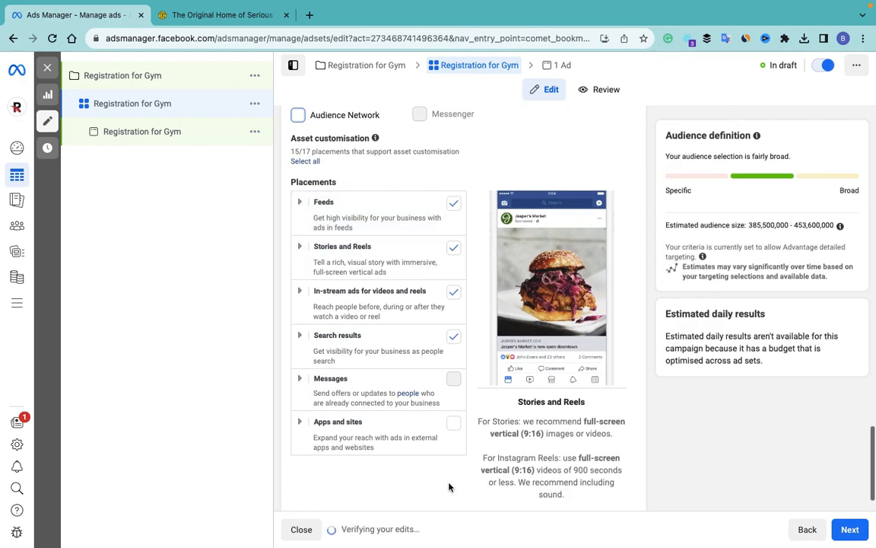
{"action": "scroll", "coordinate": [370, 483], "scroll_direction": "down", "scroll_amount": 1}
{"action": "left_click", "coordinate": [366, 479]}
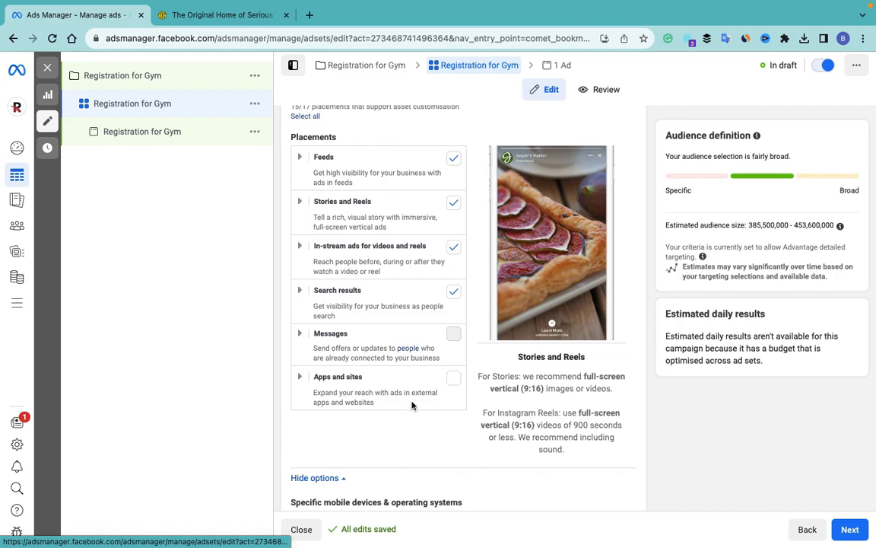
{"action": "scroll", "coordinate": [411, 406], "scroll_direction": "down", "scroll_amount": 4}
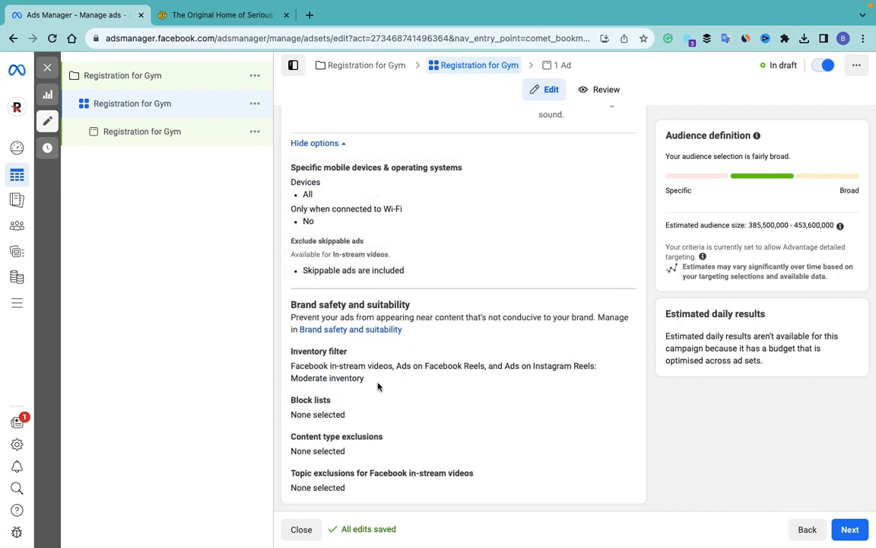
{"action": "left_click", "coordinate": [849, 530]}
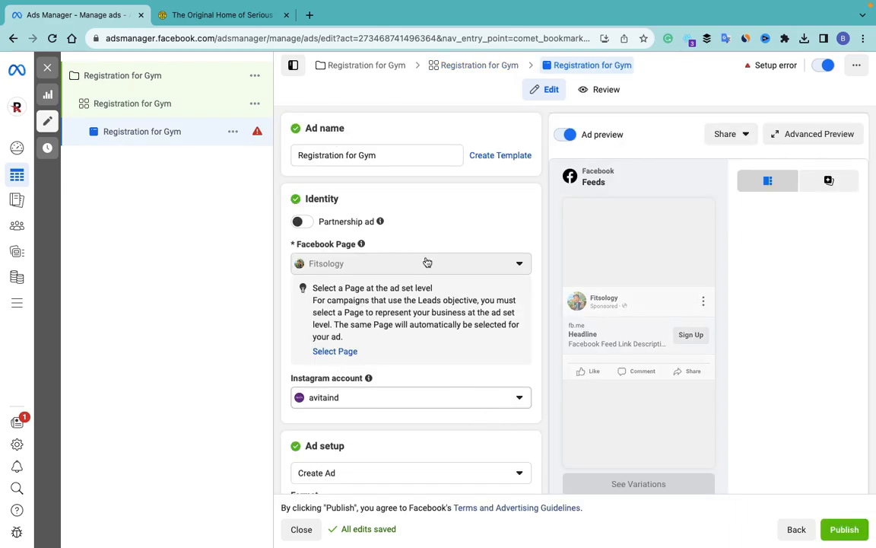
Step: Paste 'Registration for Gym' as the ad's primary text
{"action": "scroll", "coordinate": [391, 274], "scroll_direction": "down", "scroll_amount": 4}
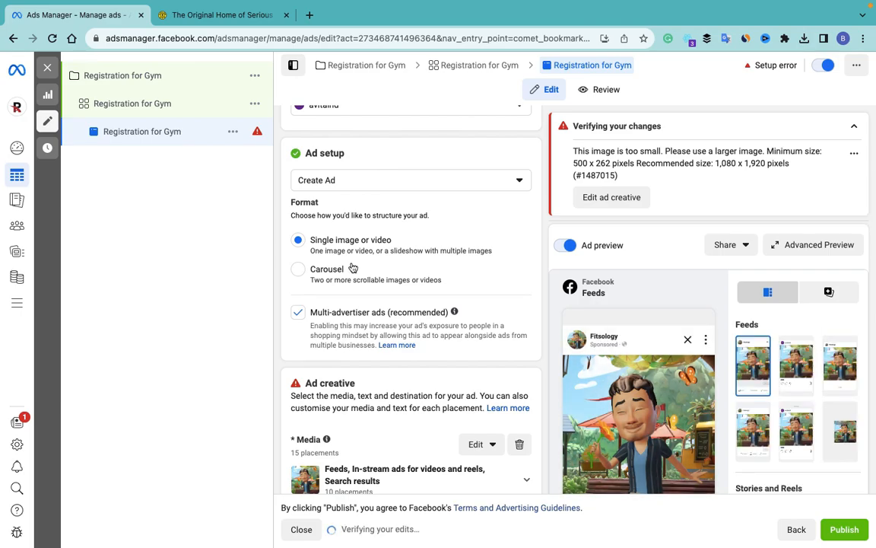
{"action": "scroll", "coordinate": [355, 272], "scroll_direction": "down", "scroll_amount": 3}
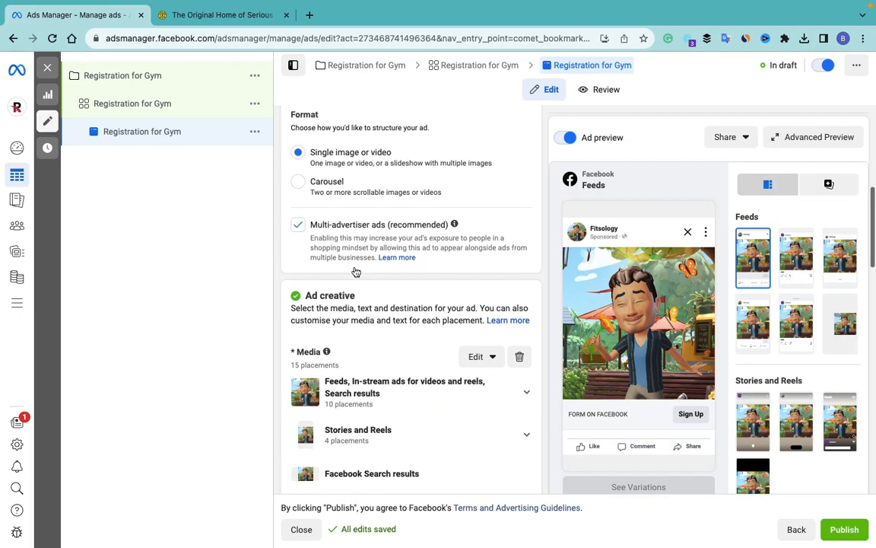
{"action": "scroll", "coordinate": [351, 325], "scroll_direction": "down", "scroll_amount": 2}
{"action": "scroll", "coordinate": [349, 325], "scroll_direction": "down", "scroll_amount": 5}
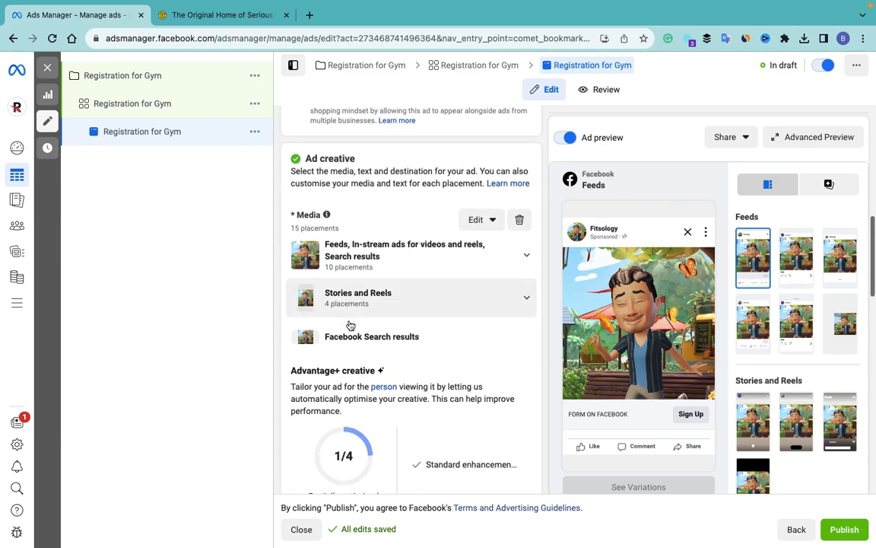
{"action": "scroll", "coordinate": [349, 325], "scroll_direction": "up", "scroll_amount": 5}
{"action": "scroll", "coordinate": [350, 325], "scroll_direction": "up", "scroll_amount": 5}
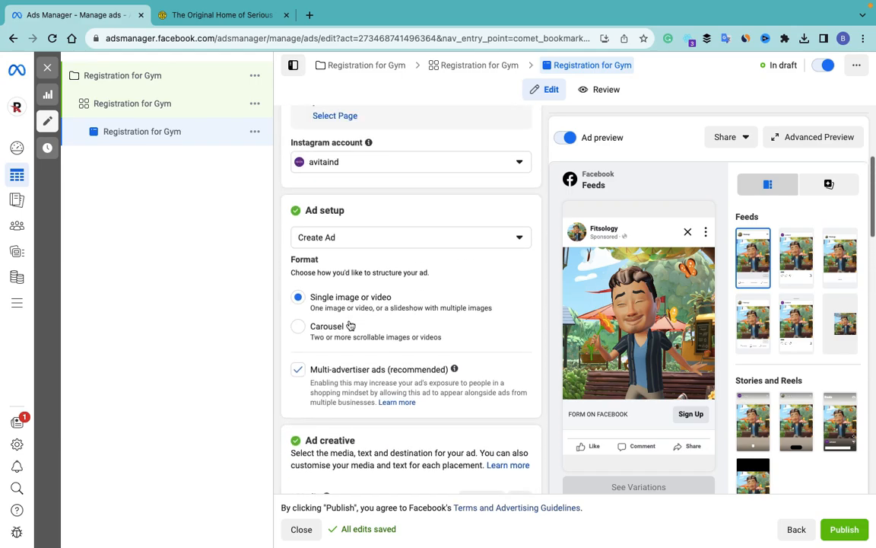
{"action": "scroll", "coordinate": [309, 372], "scroll_direction": "down", "scroll_amount": 8}
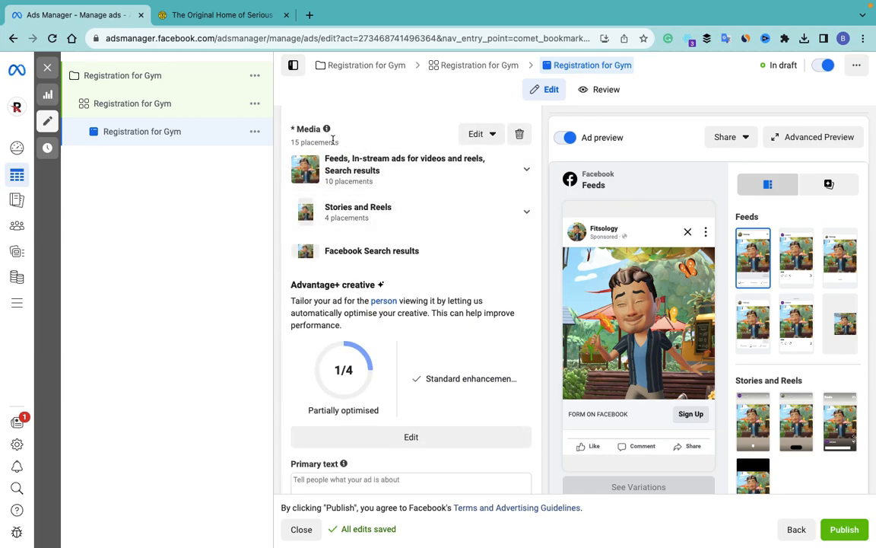
{"action": "scroll", "coordinate": [424, 259], "scroll_direction": "down", "scroll_amount": 4}
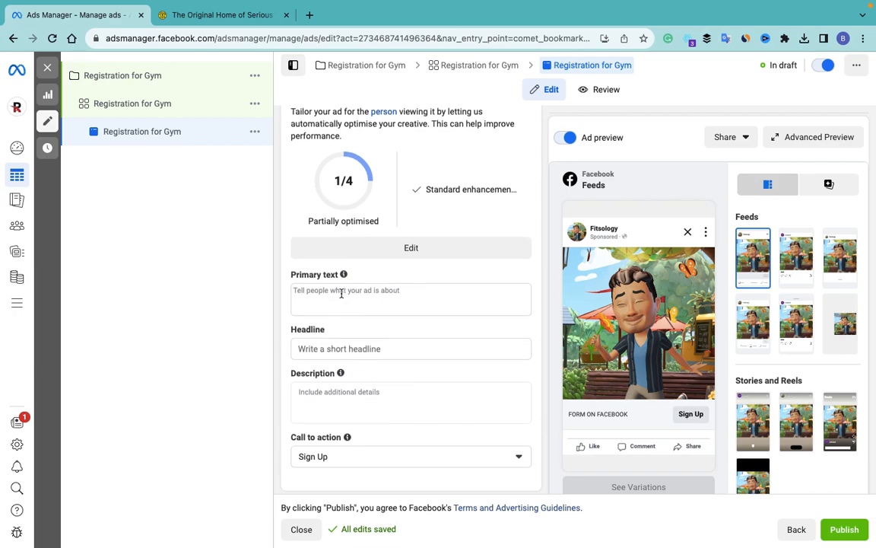
{"action": "left_click", "coordinate": [341, 293]}
{"action": "type", "text": "Registration for Gym"}
Step: Paste 'Registration for Gym' into the ad's headline and description as well
{"action": "scroll", "coordinate": [384, 352], "scroll_direction": "down", "scroll_amount": 2}
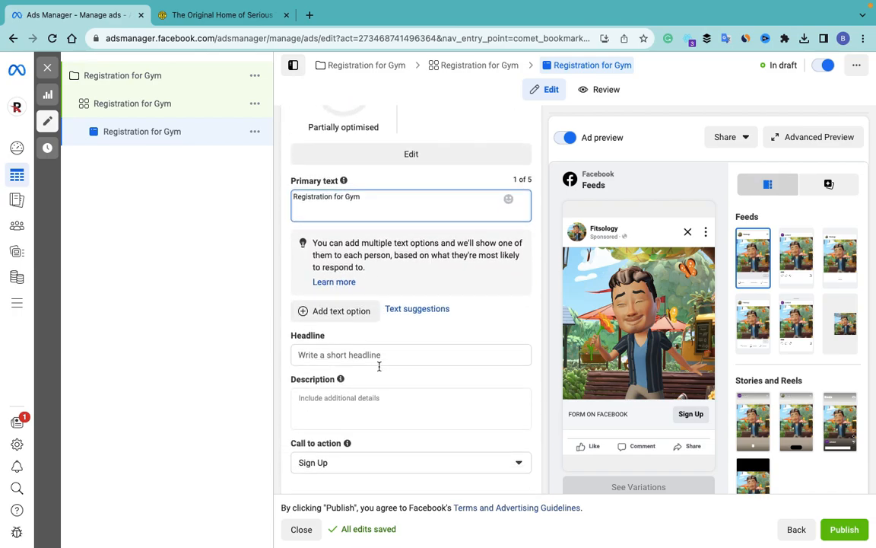
{"action": "left_click", "coordinate": [337, 355]}
{"action": "type", "text": "Registration for Gym"}
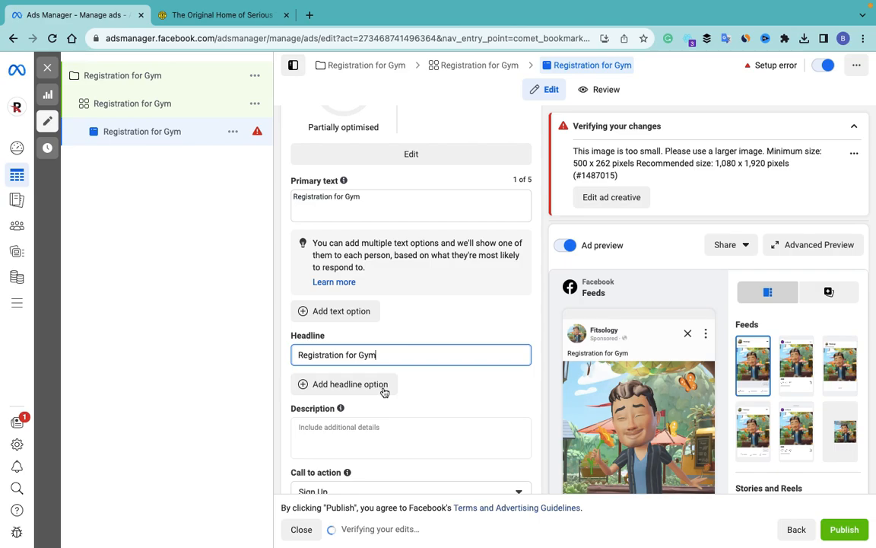
{"action": "scroll", "coordinate": [385, 390], "scroll_direction": "down", "scroll_amount": 3}
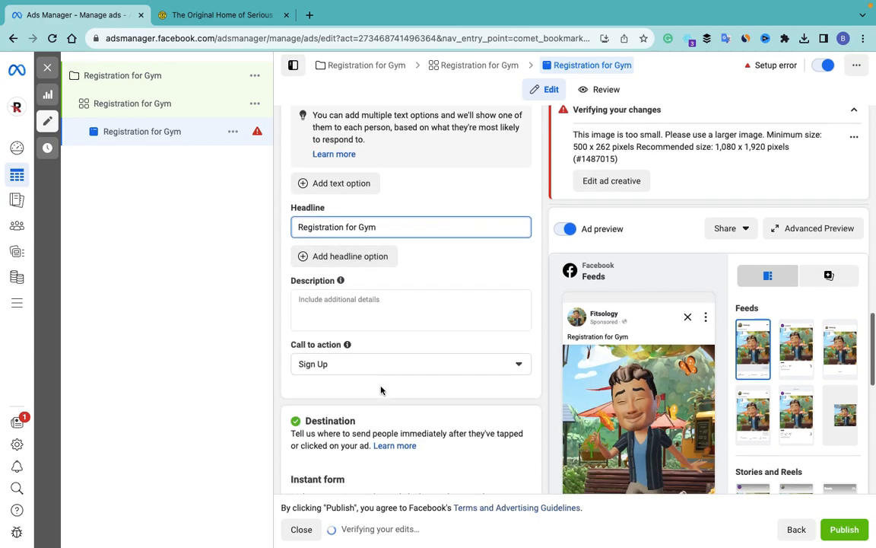
{"action": "left_click", "coordinate": [339, 305]}
{"action": "type", "text": "Registration for Gym"}
{"action": "scroll", "coordinate": [420, 305], "scroll_direction": "down", "scroll_amount": 3}
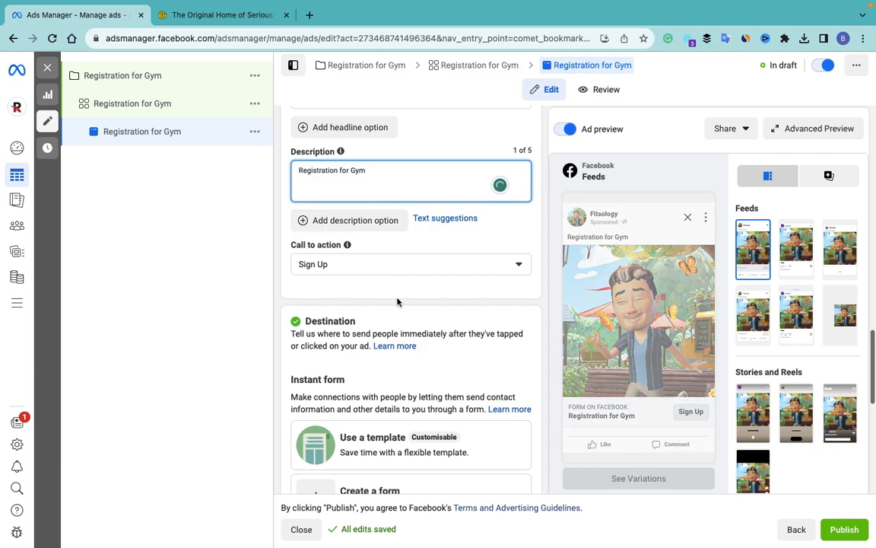
{"action": "scroll", "coordinate": [397, 289], "scroll_direction": "down", "scroll_amount": 5}
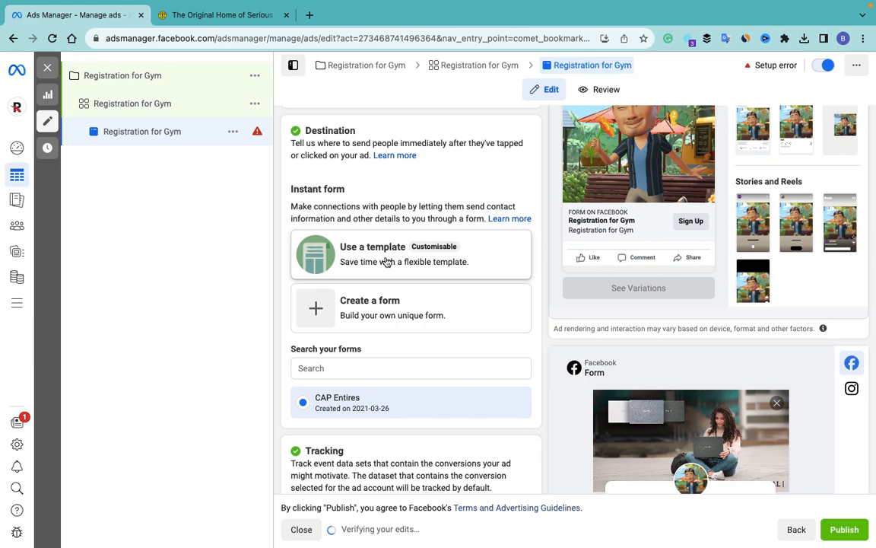
{"action": "scroll", "coordinate": [411, 272], "scroll_direction": "down", "scroll_amount": 2}
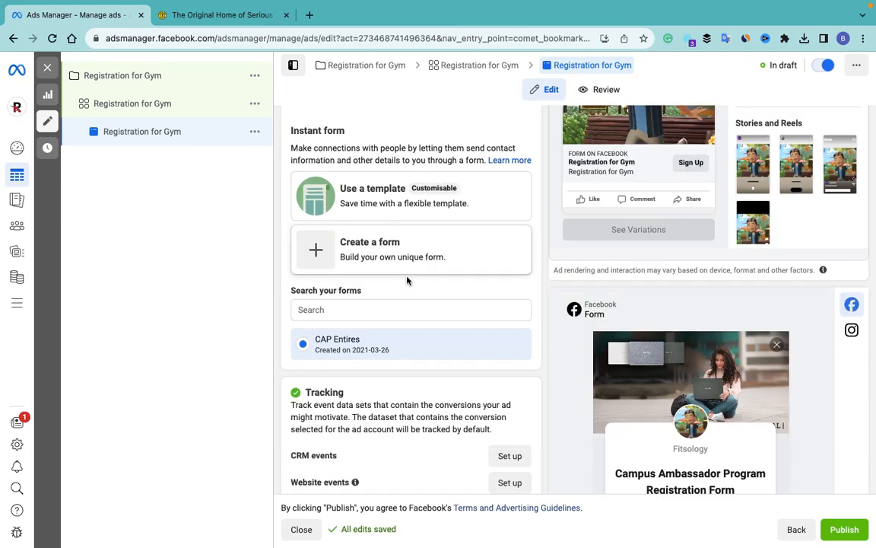
Step: Start a new Higher intent instant lead form and name it 'Gym'
{"action": "left_click", "coordinate": [376, 252]}
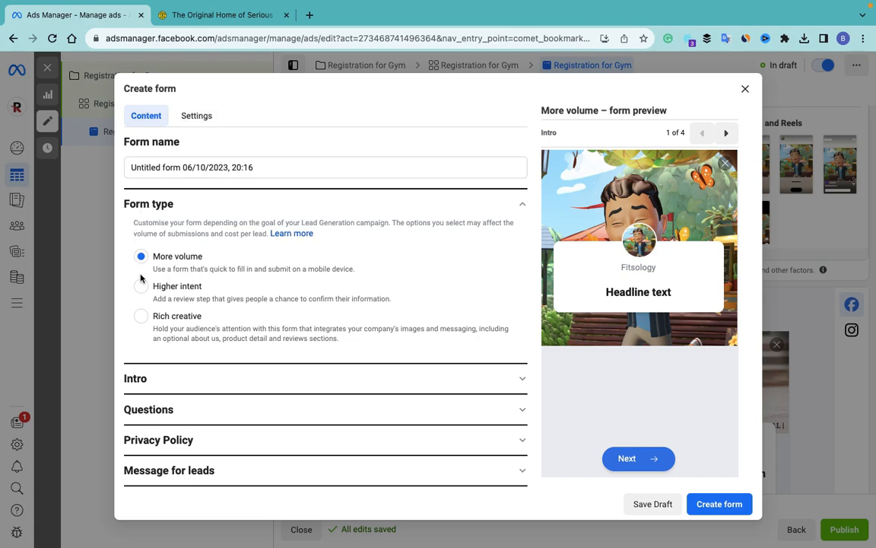
{"action": "scroll", "coordinate": [161, 310], "scroll_direction": "down", "scroll_amount": 1}
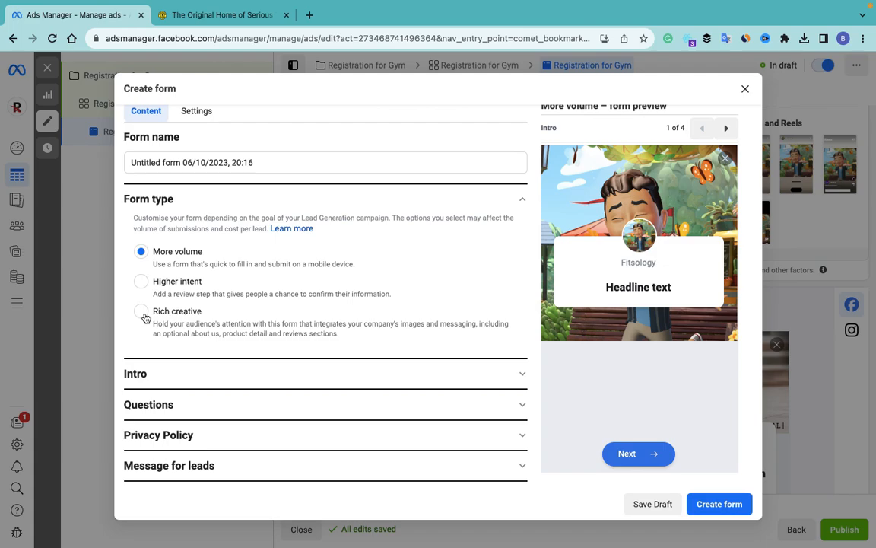
{"action": "left_click", "coordinate": [141, 281]}
{"action": "scroll", "coordinate": [240, 286], "scroll_direction": "down", "scroll_amount": 1}
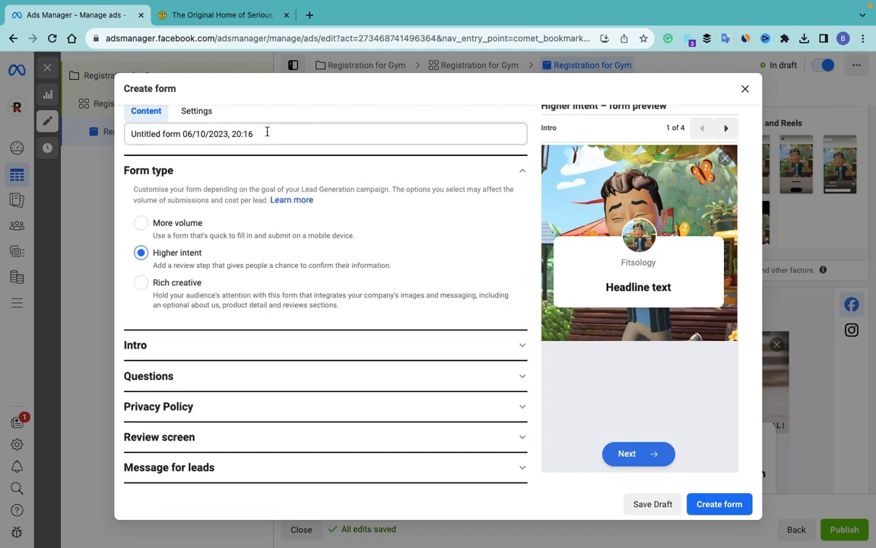
{"action": "left_click_drag", "start_coordinate": [266, 131], "coordinate": [121, 131]}
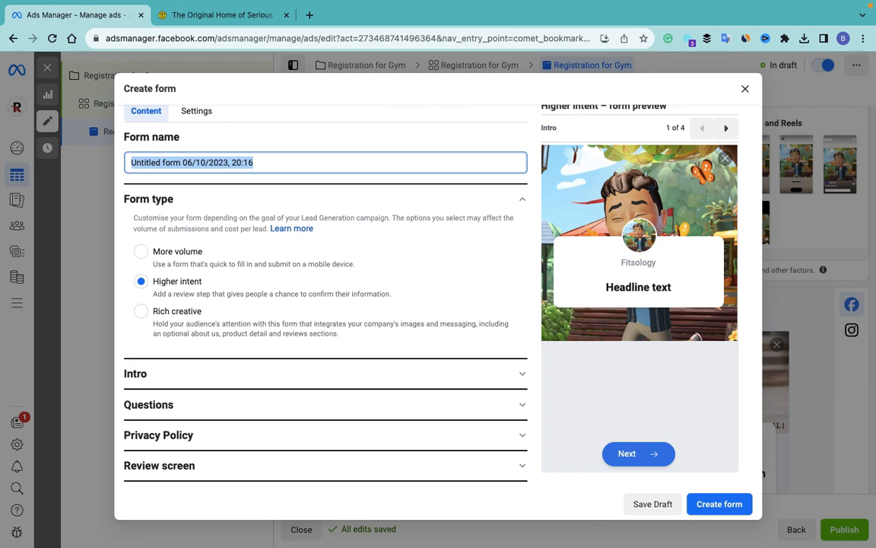
{"action": "type", "text": "Gym"}
{"action": "scroll", "coordinate": [239, 263], "scroll_direction": "down", "scroll_amount": 1}
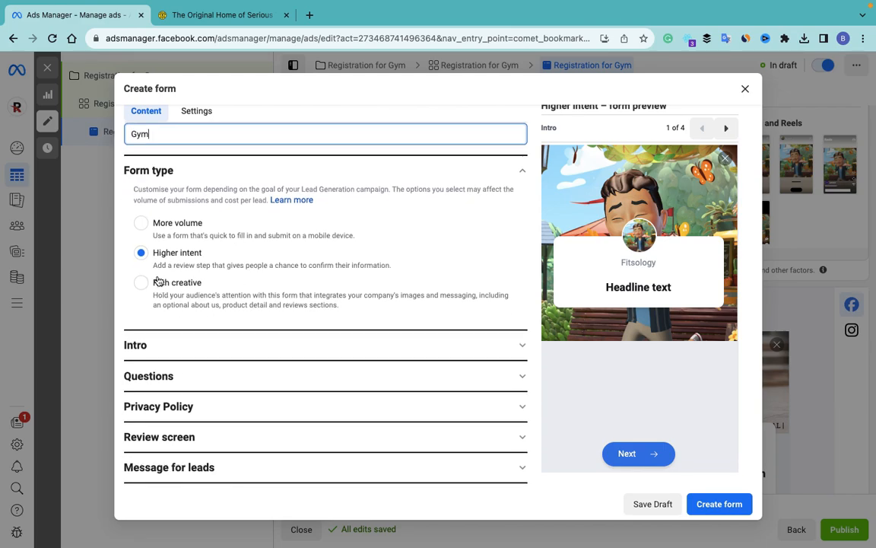
Step: Expand the form's Intro and Questions sections and browse the addable question categories
{"action": "left_click", "coordinate": [165, 349]}
{"action": "scroll", "coordinate": [251, 319], "scroll_direction": "down", "scroll_amount": 5}
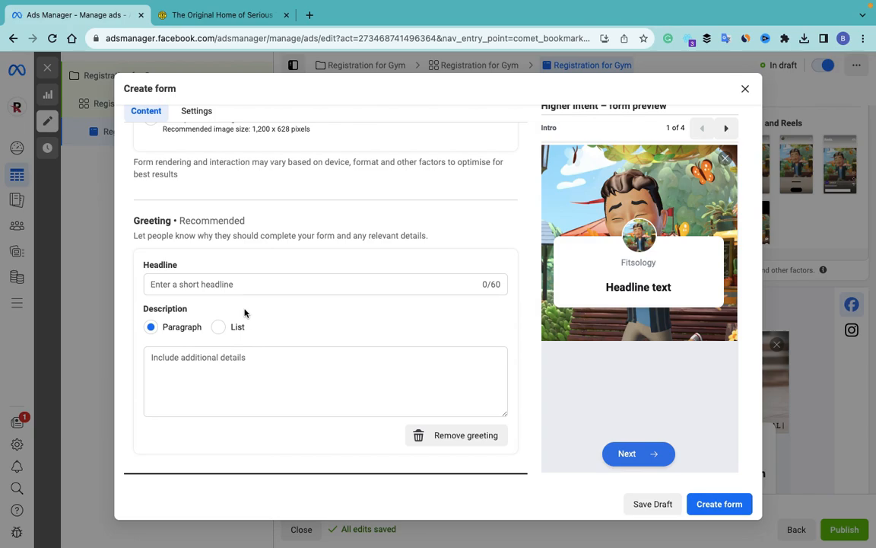
{"action": "scroll", "coordinate": [212, 216], "scroll_direction": "up", "scroll_amount": 1}
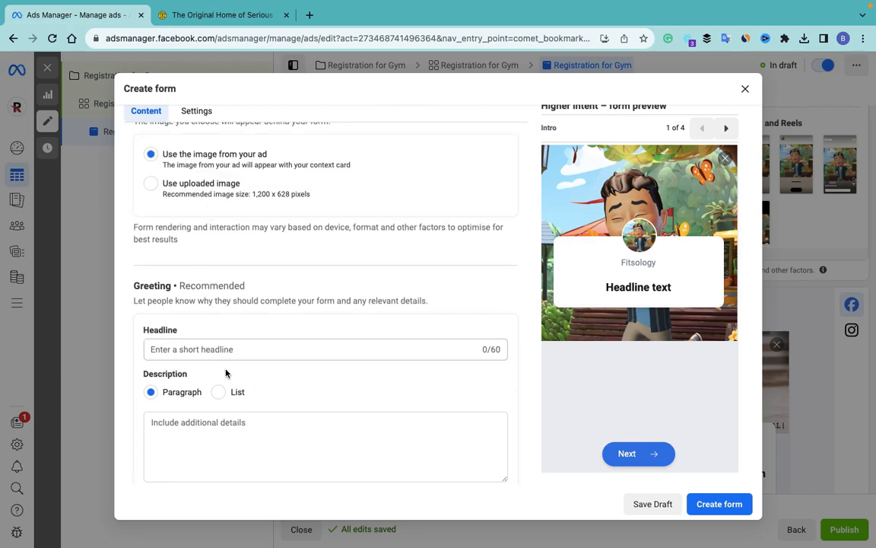
{"action": "scroll", "coordinate": [227, 371], "scroll_direction": "down", "scroll_amount": 3}
{"action": "left_click", "coordinate": [245, 375]}
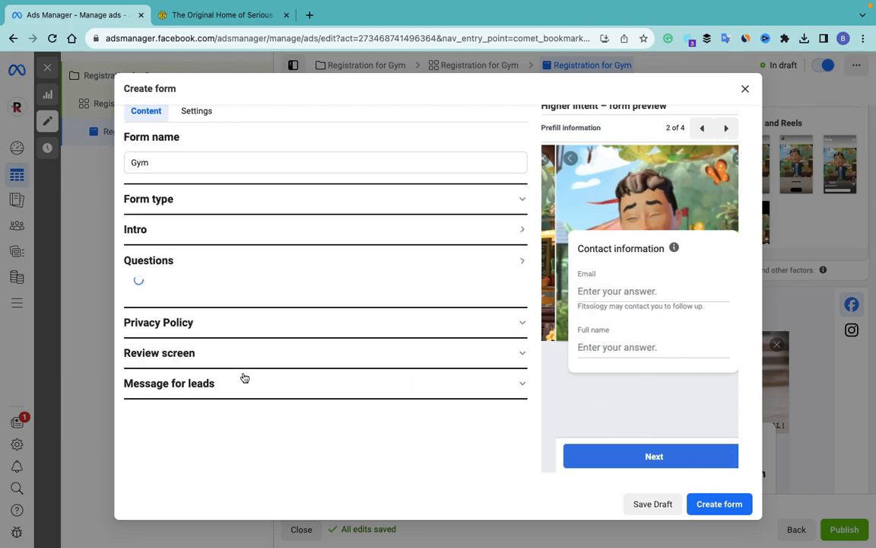
{"action": "scroll", "coordinate": [246, 341], "scroll_direction": "down", "scroll_amount": 5}
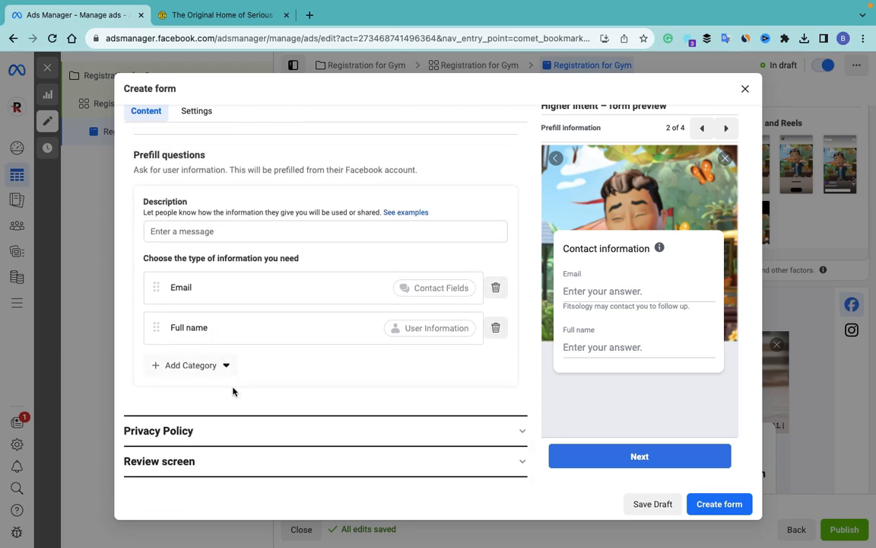
{"action": "scroll", "coordinate": [233, 391], "scroll_direction": "down", "scroll_amount": 1}
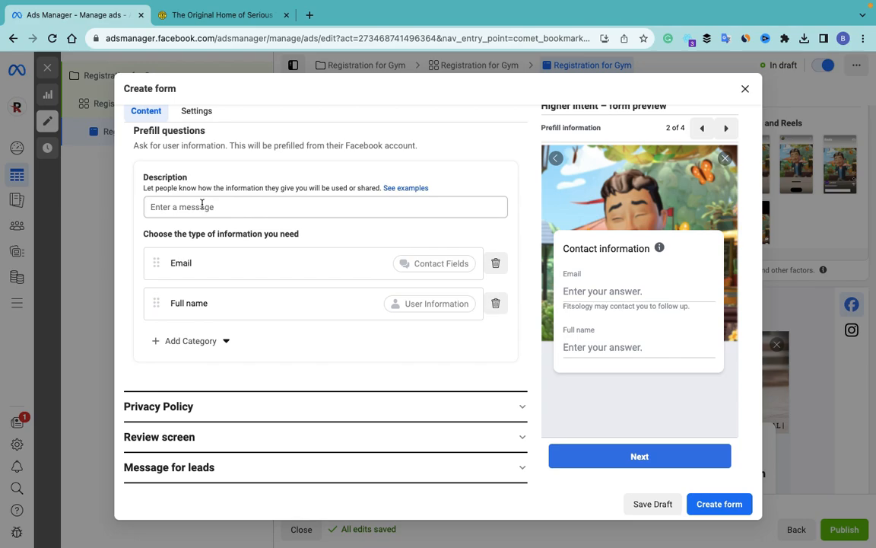
{"action": "left_click", "coordinate": [227, 340]}
{"action": "mouse_move", "coordinate": [231, 379]}
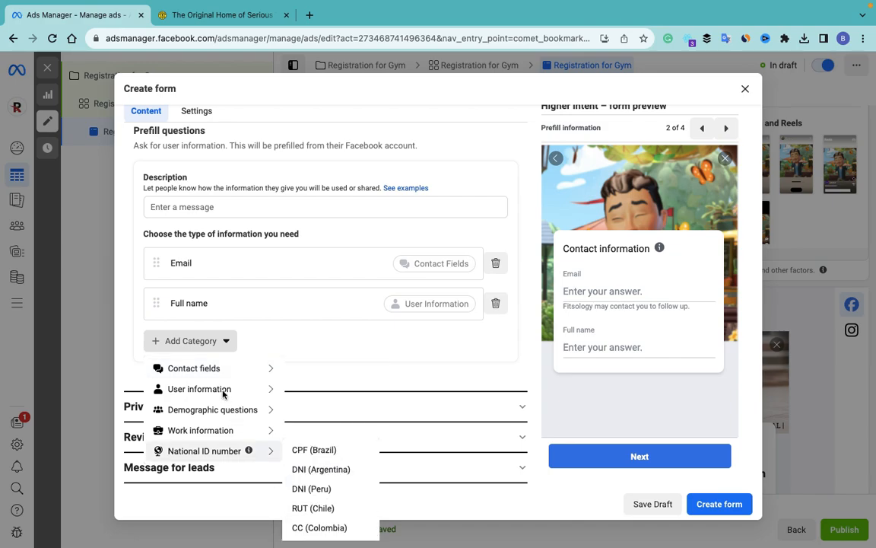
{"action": "mouse_move", "coordinate": [235, 413]}
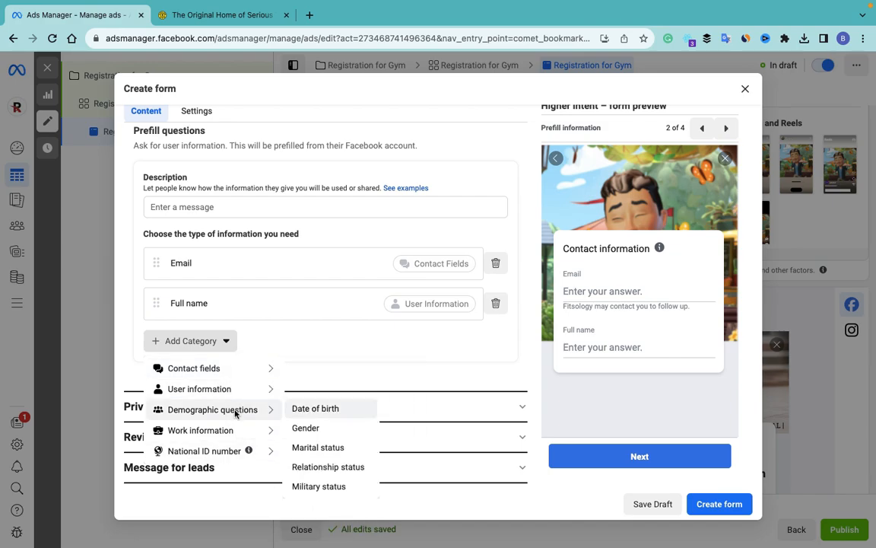
{"action": "mouse_move", "coordinate": [215, 430]}
Step: Look through the Privacy policy, Review screen, Message for leads and Settings sections, then close the form
{"action": "left_click", "coordinate": [392, 408]}
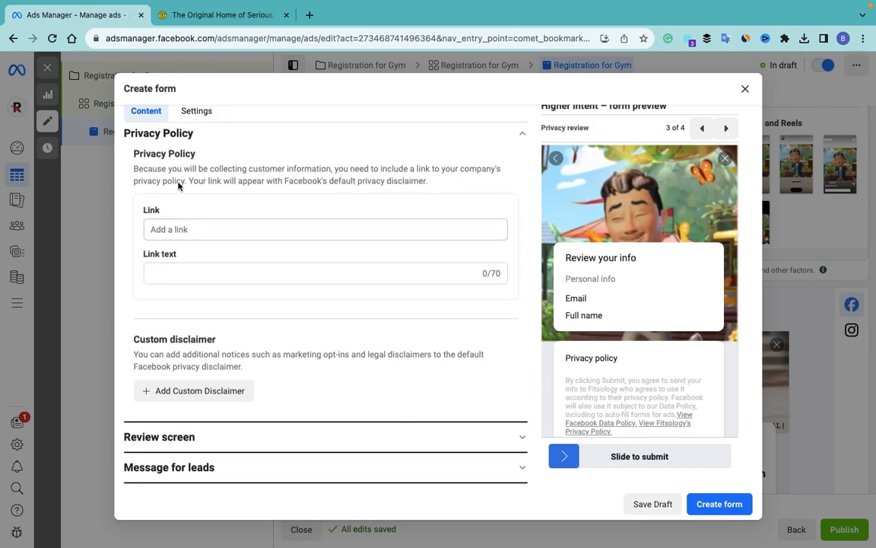
{"action": "left_click", "coordinate": [195, 229]}
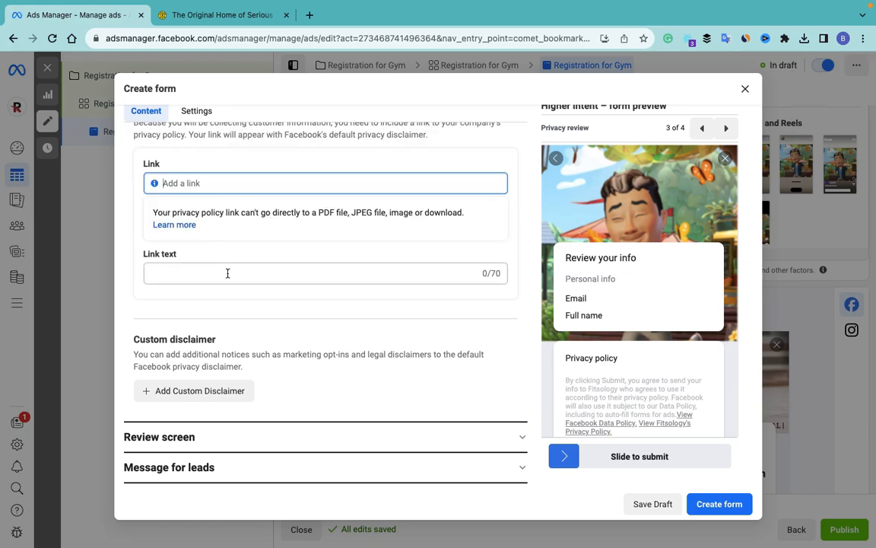
{"action": "left_click", "coordinate": [221, 440]}
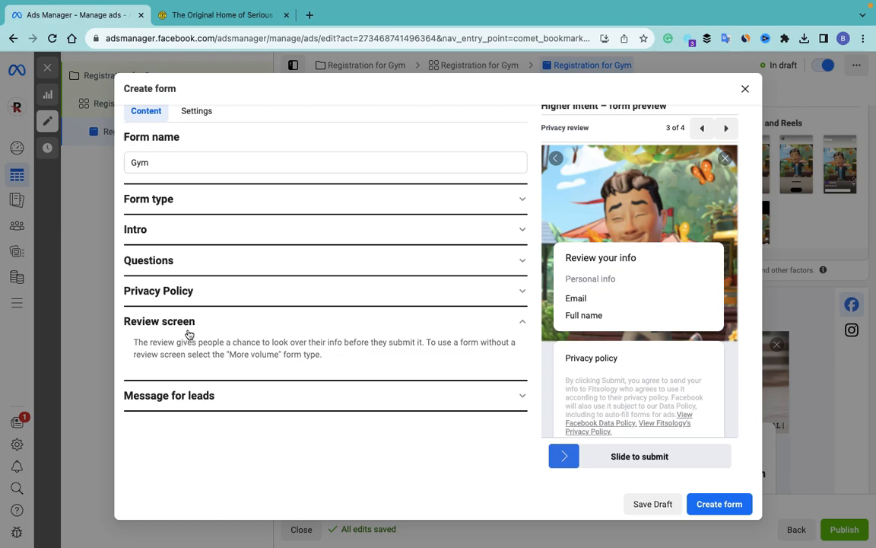
{"action": "left_click", "coordinate": [219, 397]}
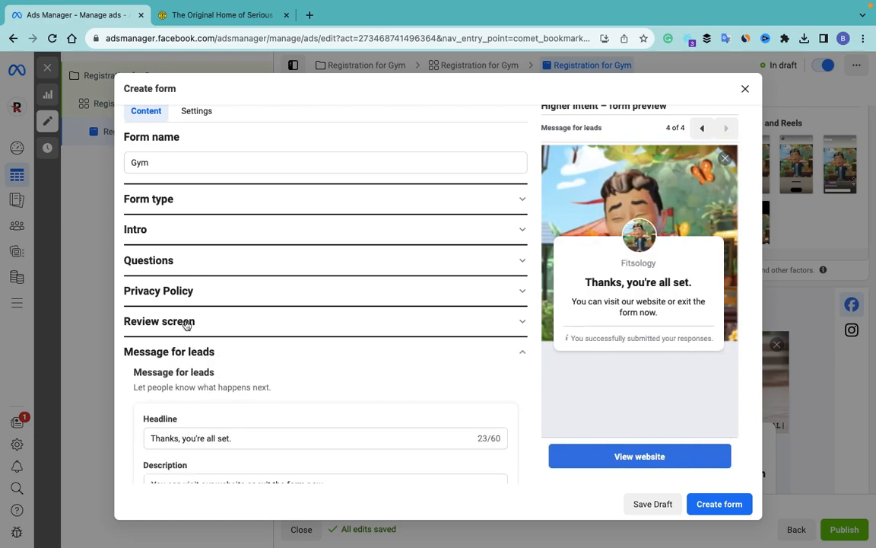
{"action": "scroll", "coordinate": [243, 445], "scroll_direction": "down", "scroll_amount": 4}
{"action": "scroll", "coordinate": [241, 447], "scroll_direction": "up", "scroll_amount": 4}
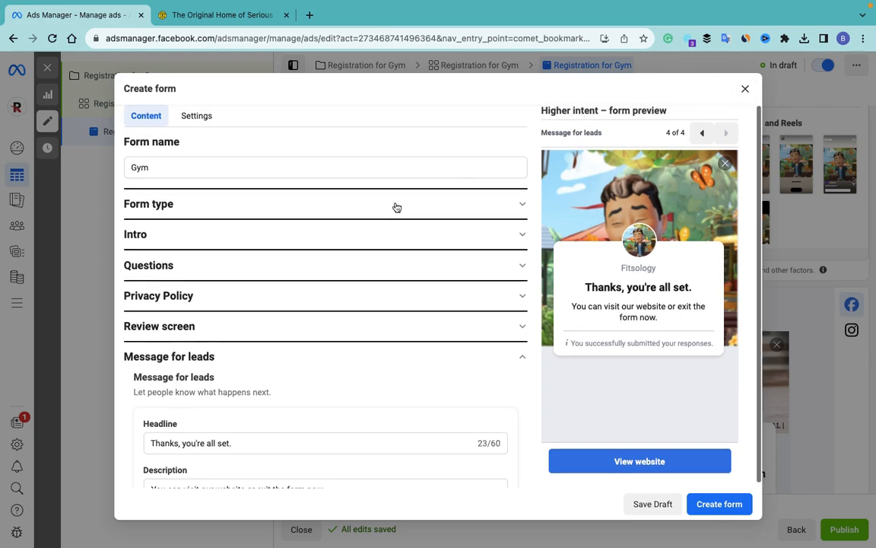
{"action": "left_click", "coordinate": [201, 116]}
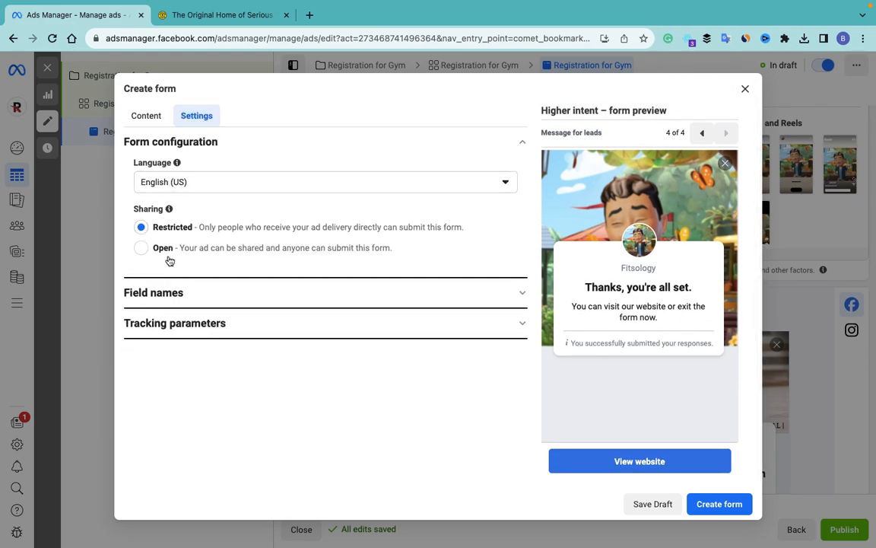
{"action": "left_click", "coordinate": [748, 91]}
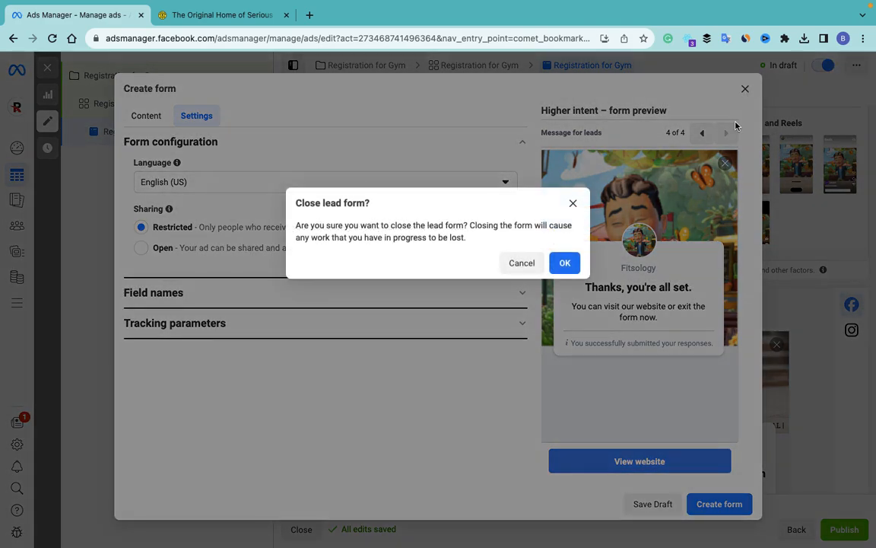
Step: Discard the draft and customise the quick contact-information template, revealing its missing-URL errors
{"action": "left_click", "coordinate": [563, 261]}
{"action": "left_click", "coordinate": [381, 187]}
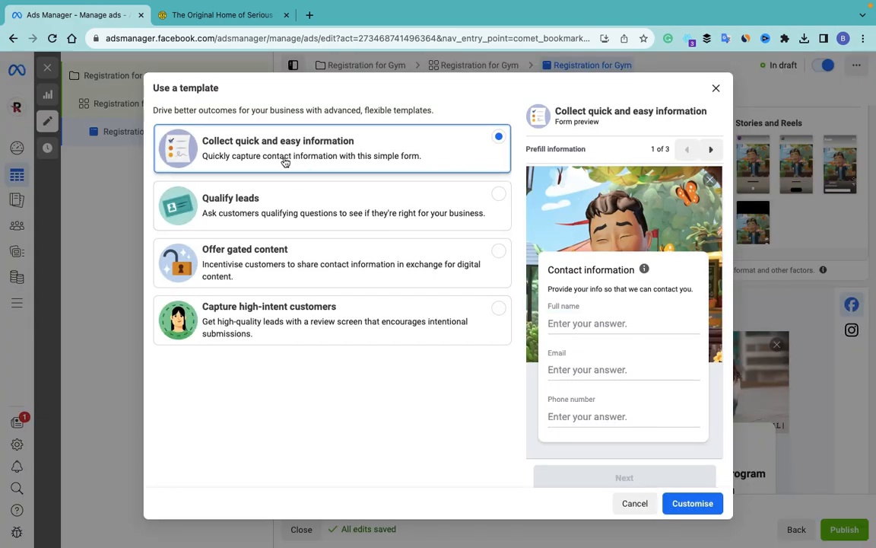
{"action": "left_click", "coordinate": [291, 219]}
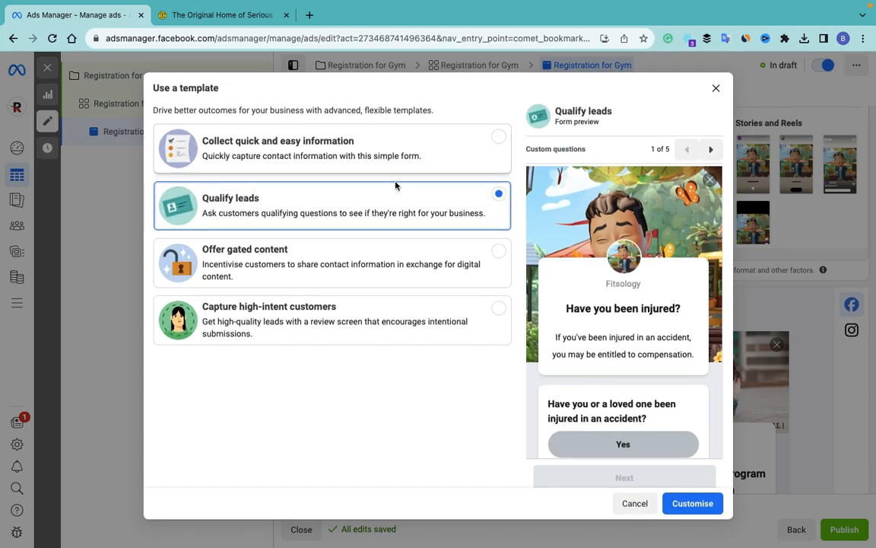
{"action": "left_click", "coordinate": [332, 148]}
{"action": "left_click", "coordinate": [704, 503]}
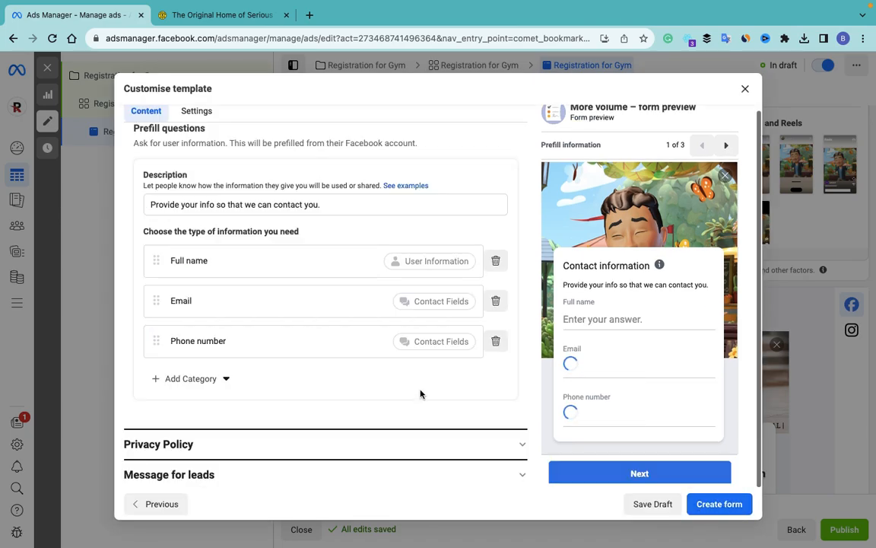
{"action": "left_click", "coordinate": [730, 507]}
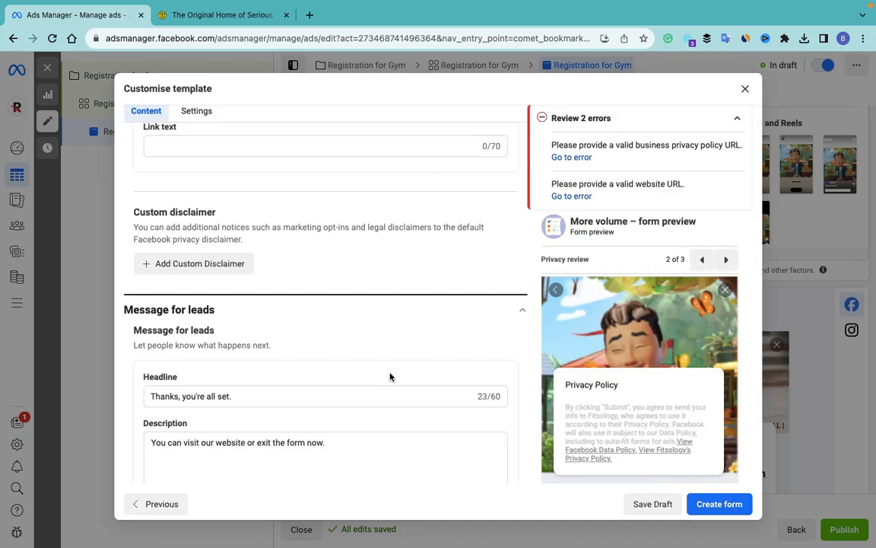
Step: Bring up the goldsgym.com tab and scroll to its footer
{"action": "scroll", "coordinate": [390, 375], "scroll_direction": "up", "scroll_amount": 5}
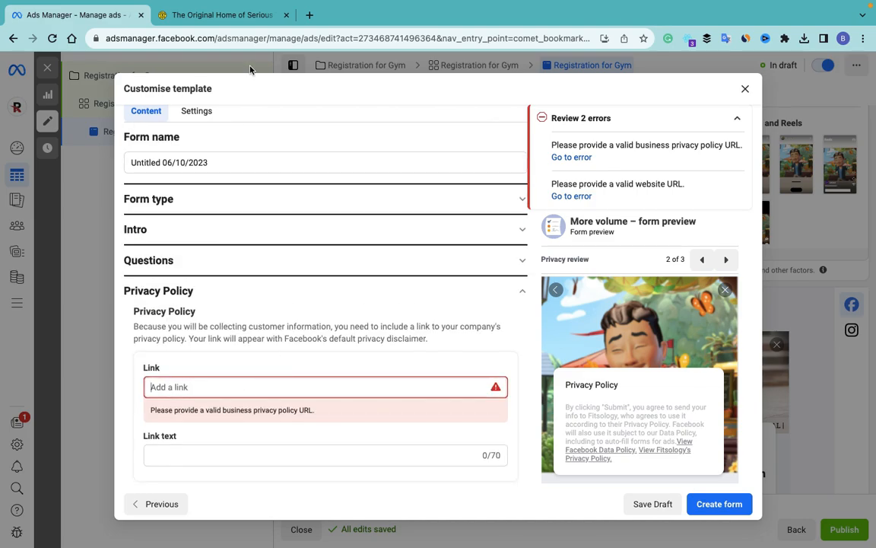
{"action": "left_click", "coordinate": [242, 15]}
{"action": "scroll", "coordinate": [469, 356], "scroll_direction": "down", "scroll_amount": 5}
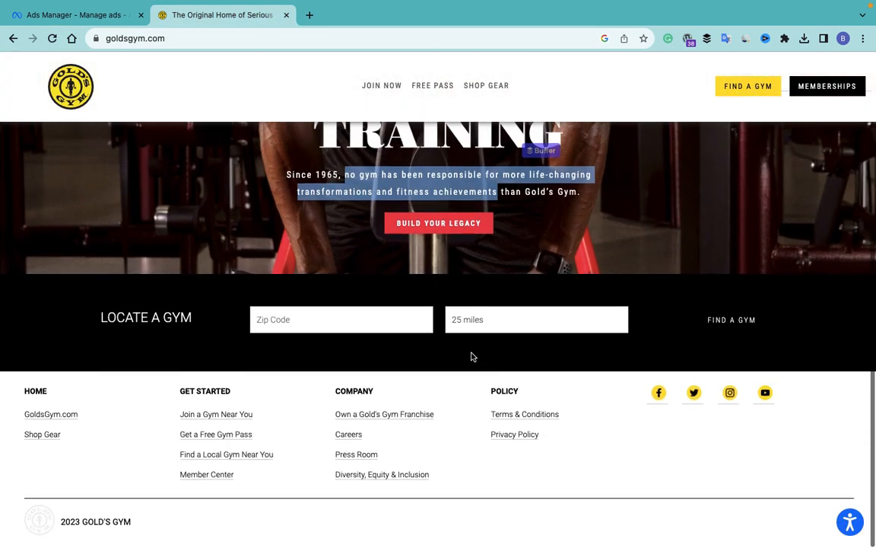
Step: Copy the Gold's Gym privacy policy page URL and return to the Ads Manager form
{"action": "left_click", "coordinate": [517, 433]}
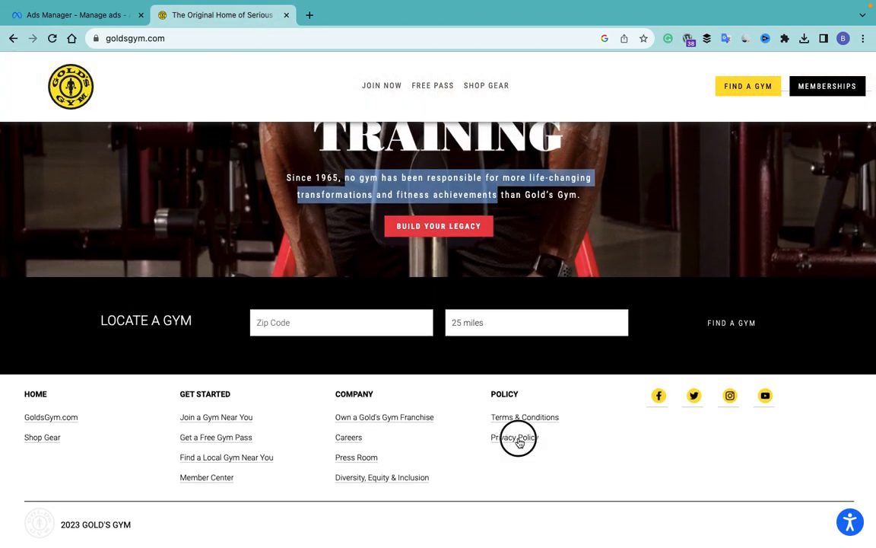
{"action": "left_click", "coordinate": [193, 39]}
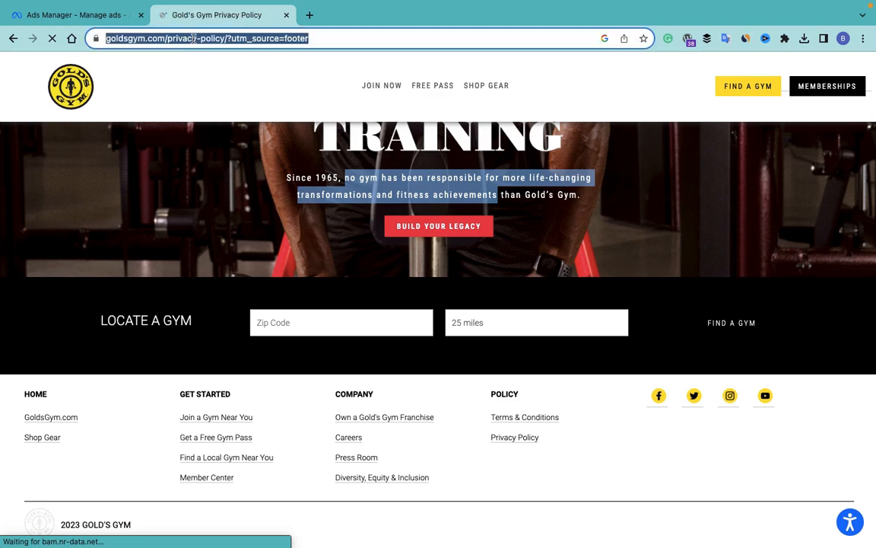
{"action": "left_click", "coordinate": [89, 15]}
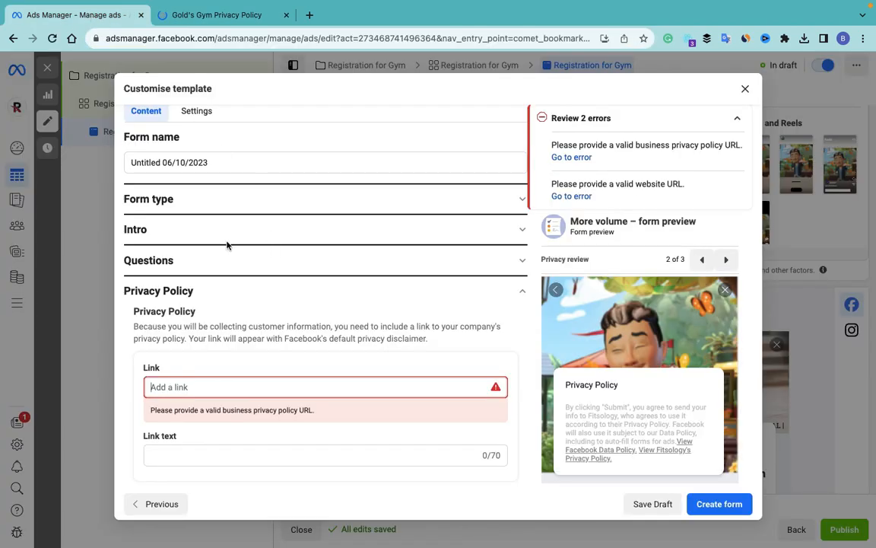
Step: Paste the privacy policy URL into the form and label the link 'Privacy'
{"action": "left_click", "coordinate": [247, 389]}
{"action": "type", "text": "https://www.goldsgym.com/privacy-policy/?utm_source=footer"}
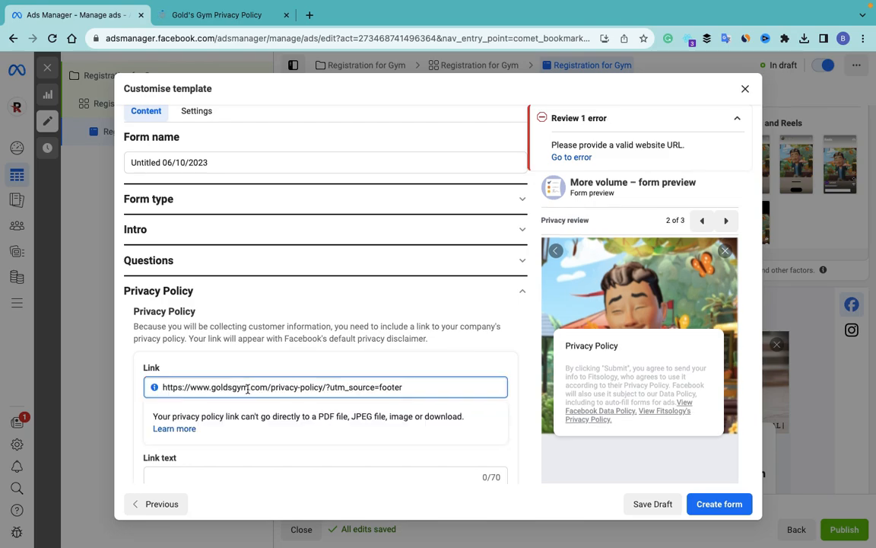
{"action": "left_click", "coordinate": [232, 475]}
{"action": "scroll", "coordinate": [229, 475], "scroll_direction": "down", "scroll_amount": 3}
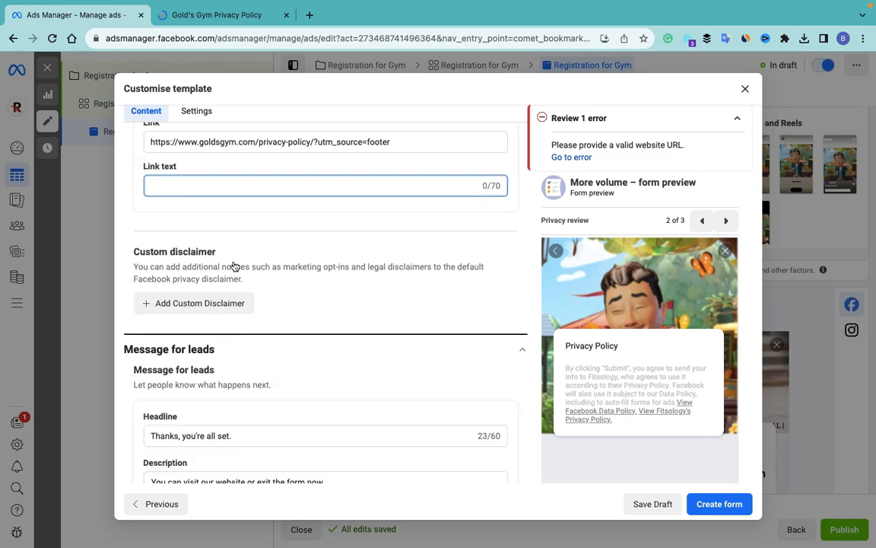
{"action": "type", "text": "Pri"}
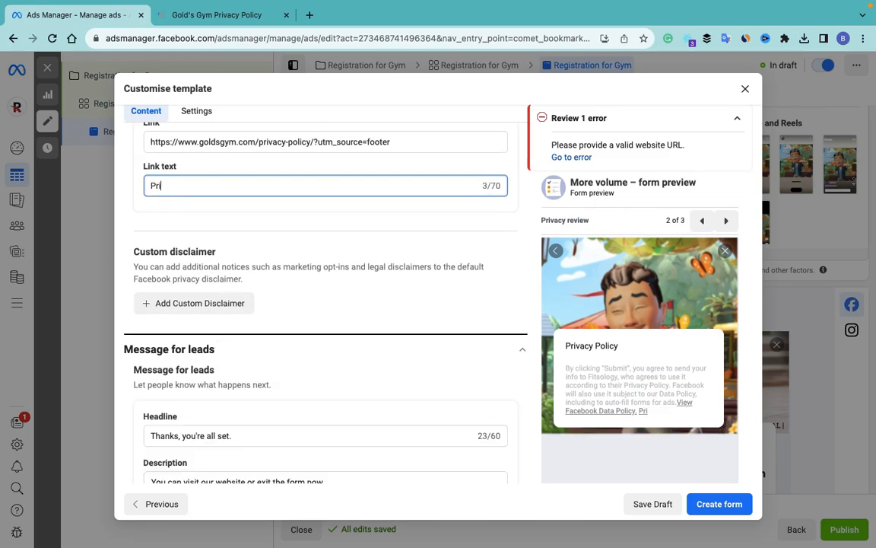
{"action": "type", "text": "va"}
{"action": "scroll", "coordinate": [302, 318], "scroll_direction": "down", "scroll_amount": 4}
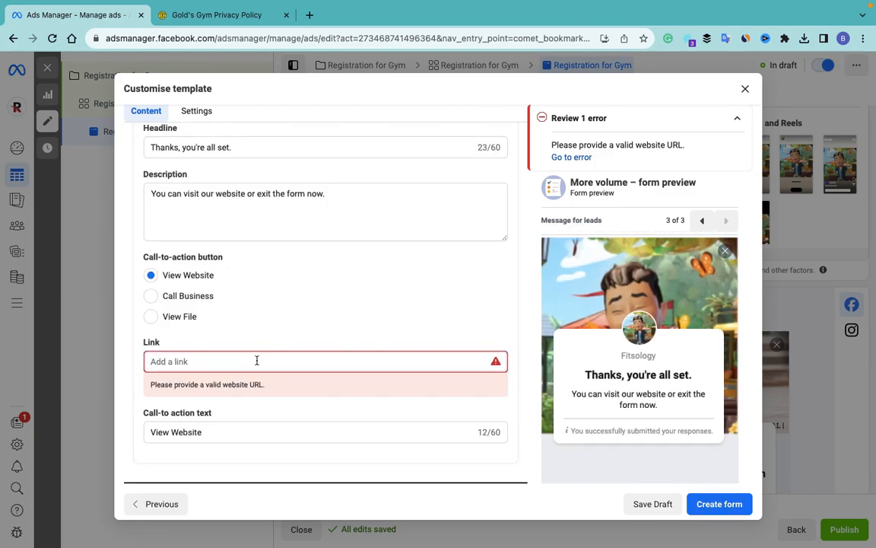
Step: Copy the URL of the Gold's Gym join-now page and return to Ads Manager
{"action": "left_click", "coordinate": [238, 14]}
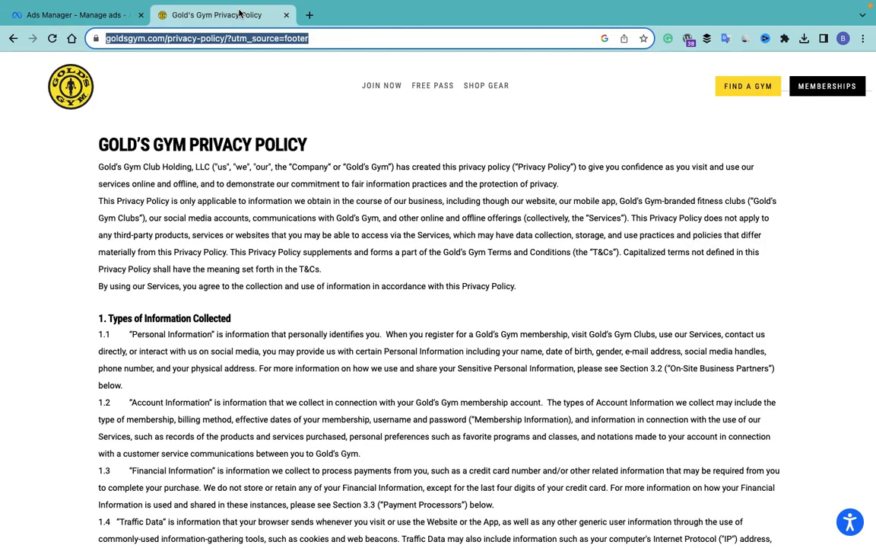
{"action": "left_click", "coordinate": [378, 88]}
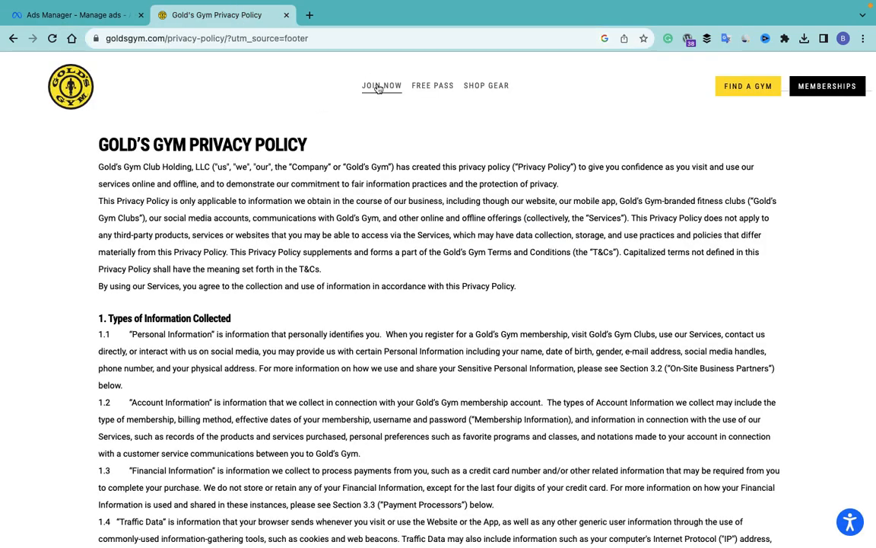
{"action": "left_click", "coordinate": [328, 40]}
{"action": "key", "text": "ctrl+c"}
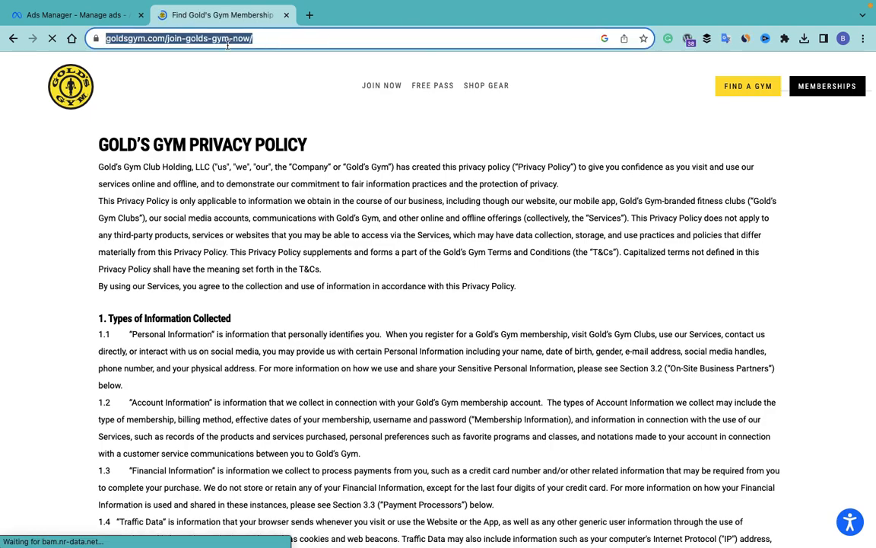
{"action": "left_click", "coordinate": [104, 16]}
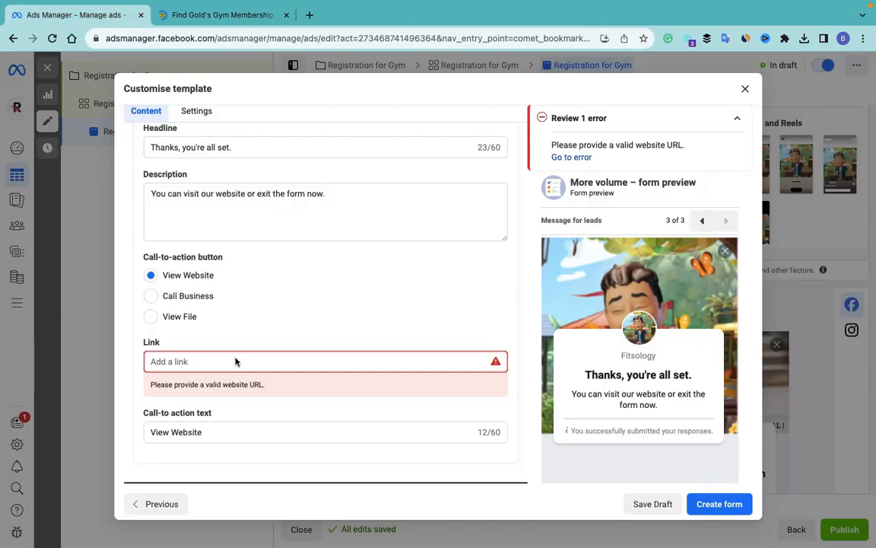
Step: Paste the join-now URL as the Message for leads link and create the form
{"action": "key", "text": "ctrl+v"}
{"action": "scroll", "coordinate": [440, 304], "scroll_direction": "down", "scroll_amount": 1}
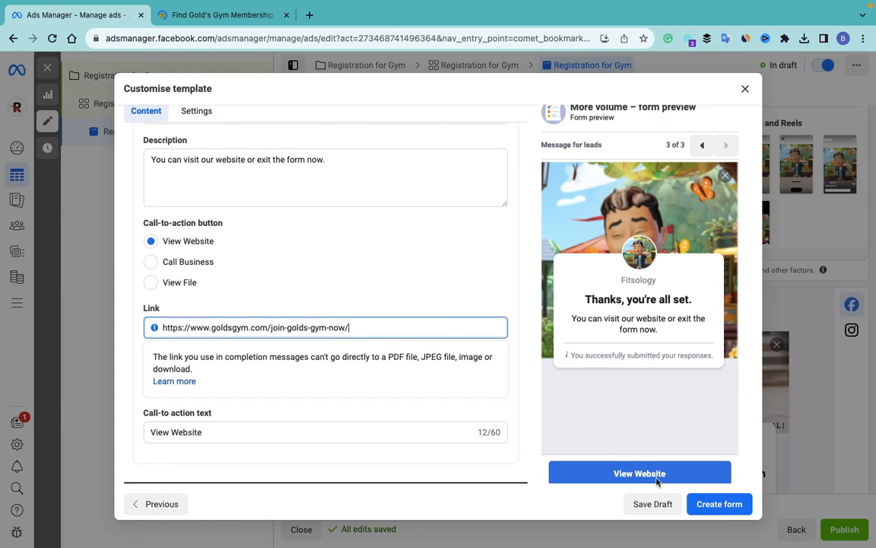
{"action": "left_click", "coordinate": [723, 513]}
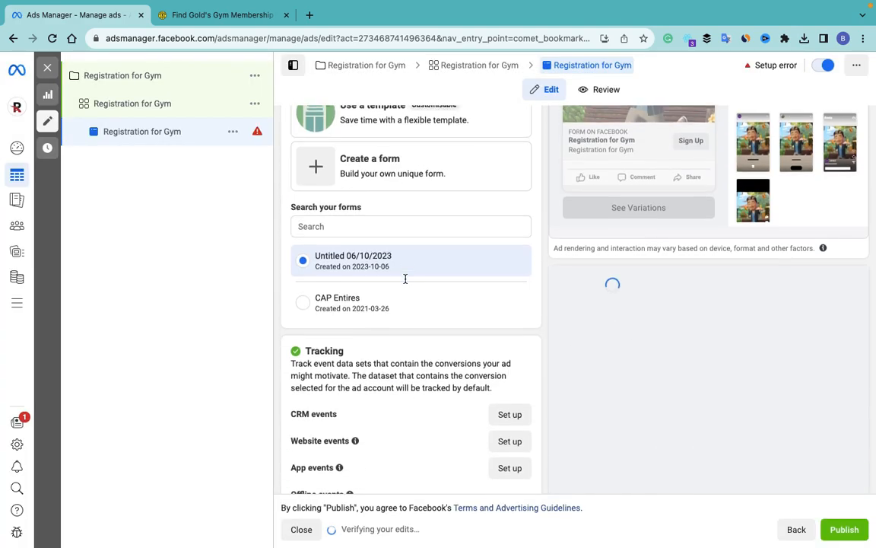
Step: Review the ad editor, then publish the Registration for Gym campaign, ad set and ad
{"action": "scroll", "coordinate": [404, 274], "scroll_direction": "down", "scroll_amount": 2}
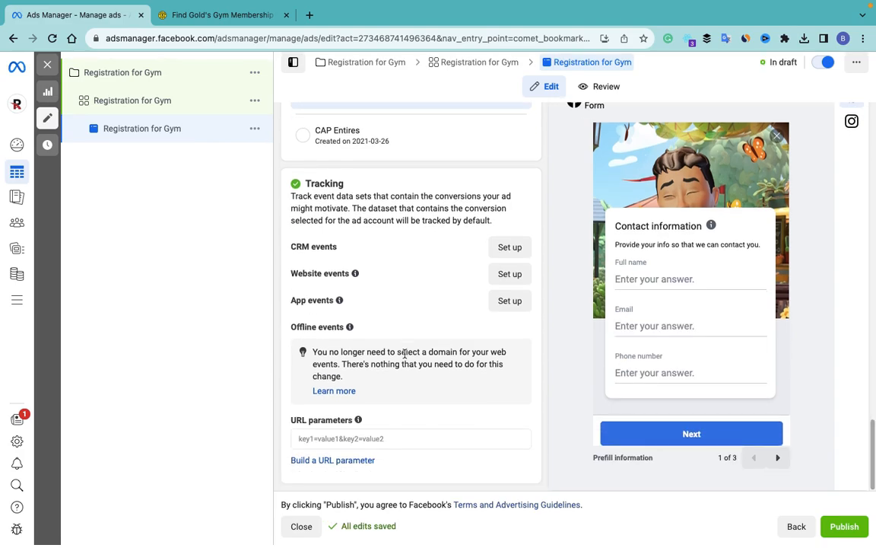
{"action": "scroll", "coordinate": [439, 306], "scroll_direction": "up", "scroll_amount": 8}
{"action": "scroll", "coordinate": [441, 306], "scroll_direction": "down", "scroll_amount": 8}
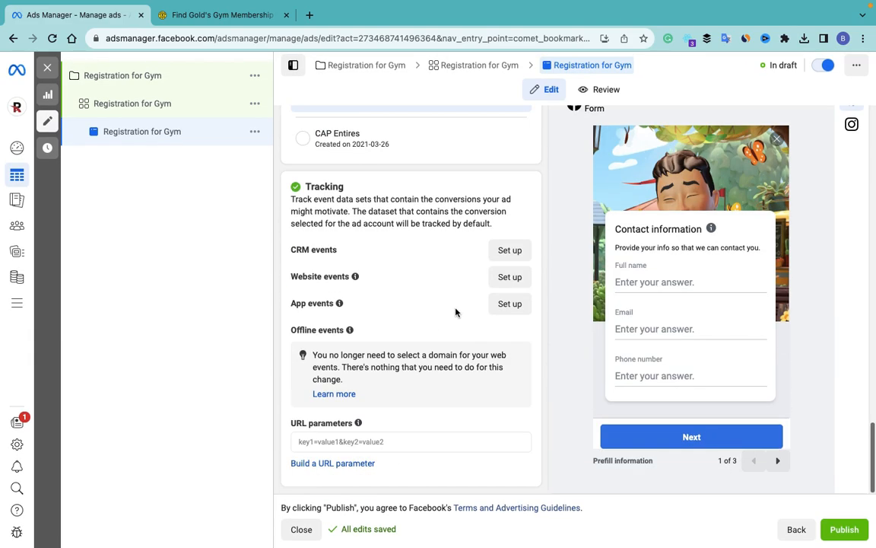
{"action": "left_click", "coordinate": [845, 530]}
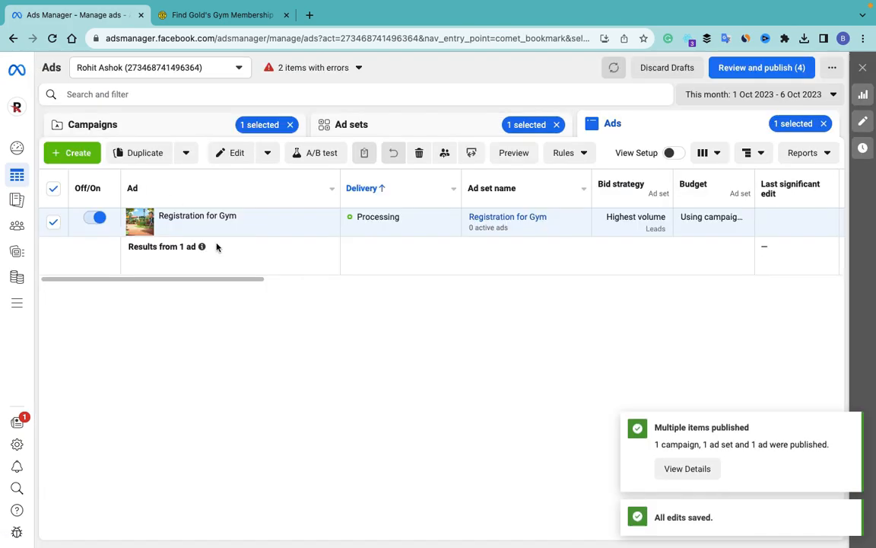
Step: In the Campaigns list, toggle Registration for Gym off, confirm, and deselect its row
{"action": "left_click", "coordinate": [184, 129]}
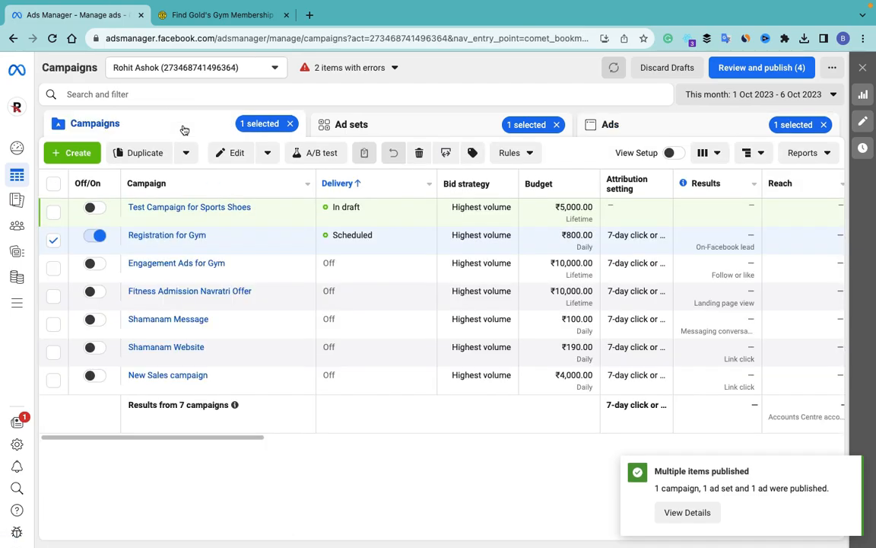
{"action": "left_click", "coordinate": [94, 235]}
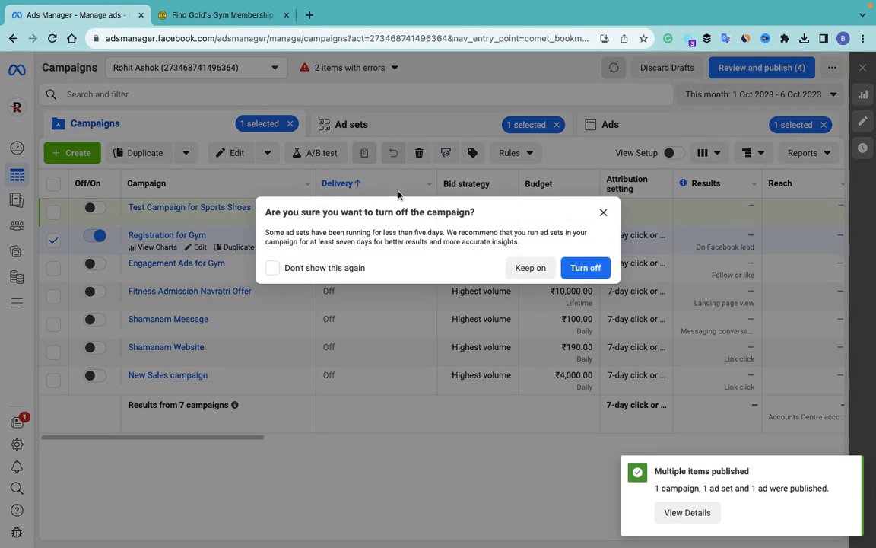
{"action": "left_click", "coordinate": [598, 274]}
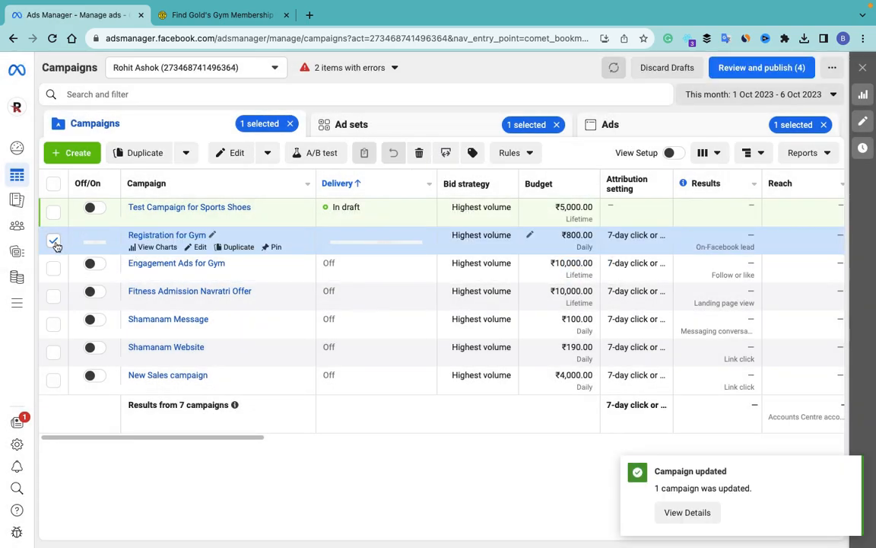
{"action": "left_click", "coordinate": [53, 241]}
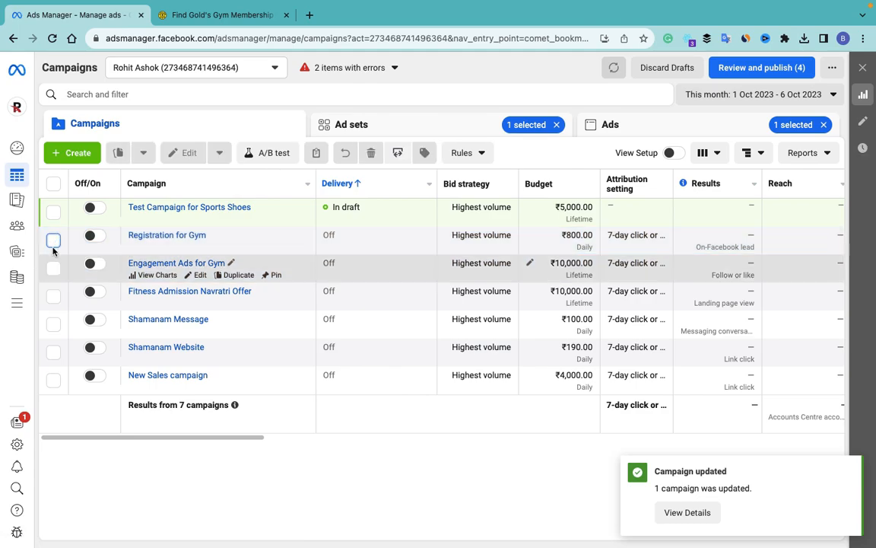
{"action": "left_click", "coordinate": [159, 236]}
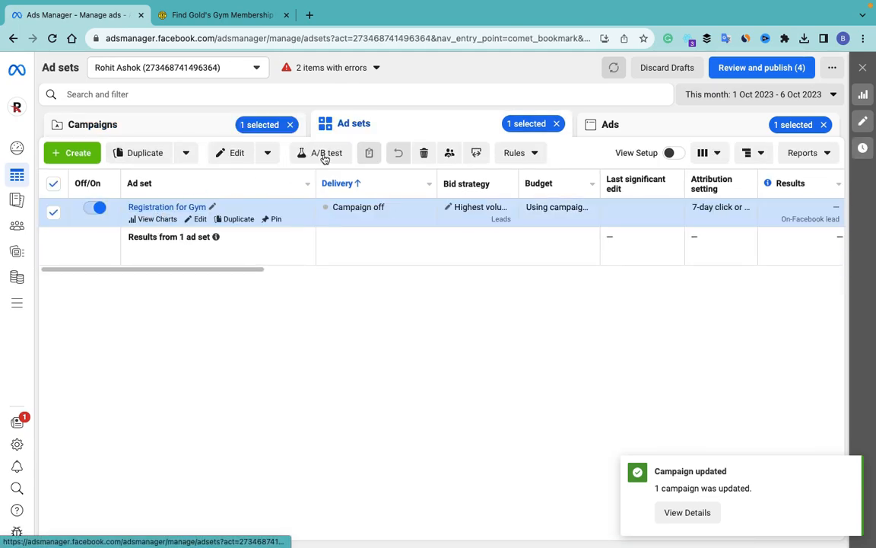
{"action": "left_click", "coordinate": [163, 209]}
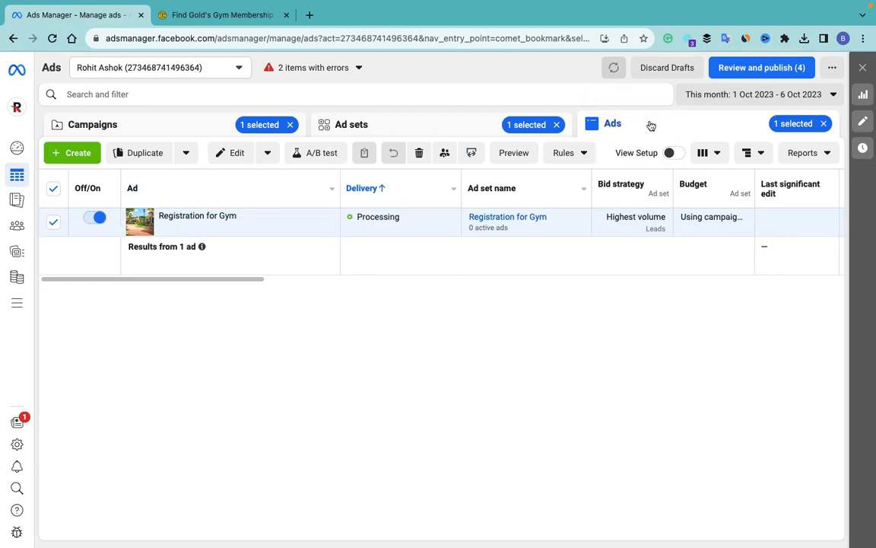
{"action": "left_click", "coordinate": [53, 188]}
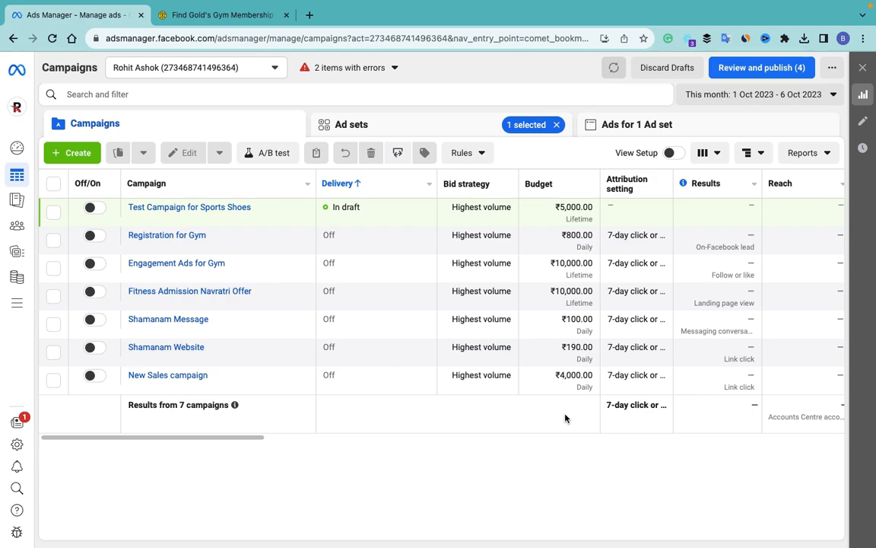
{"action": "mouse_move", "coordinate": [687, 16]}
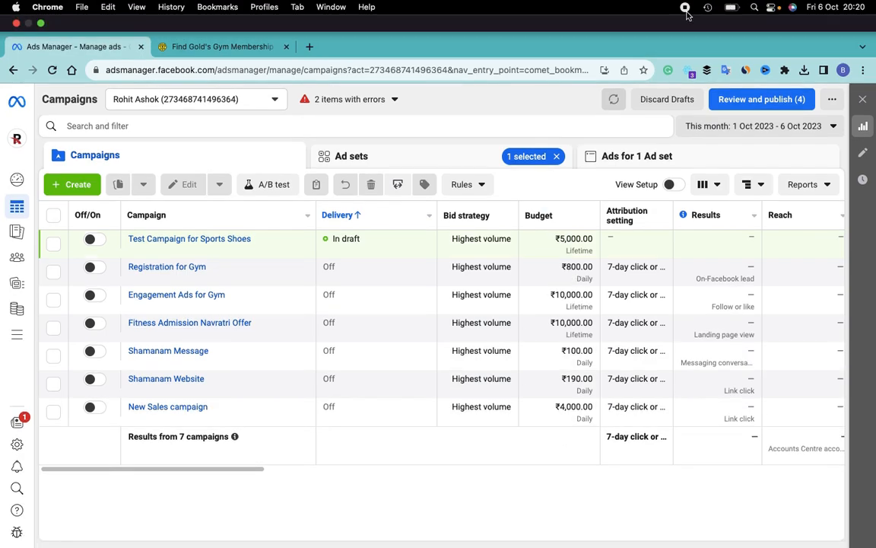